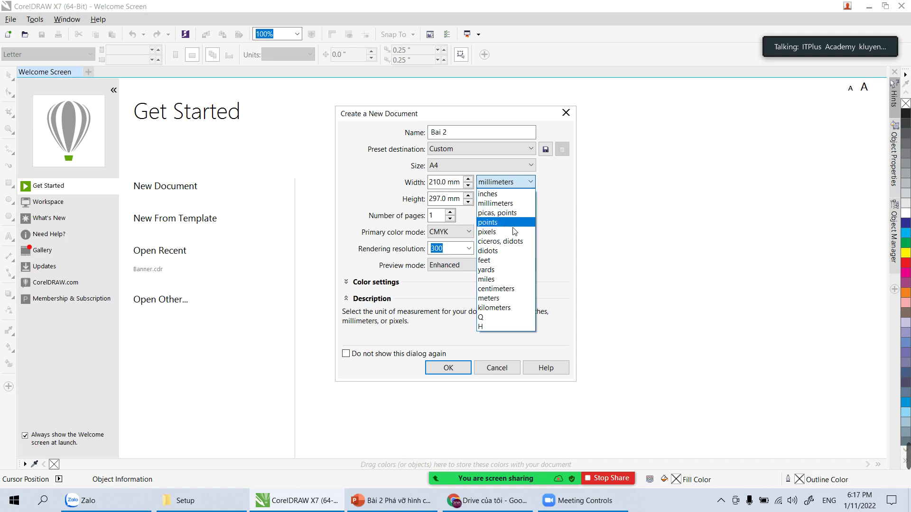
Step: Create the A4 document 'Bai 2': millimetres, 1 page, CMYK colour mode, 300 dpi
click(571, 230)
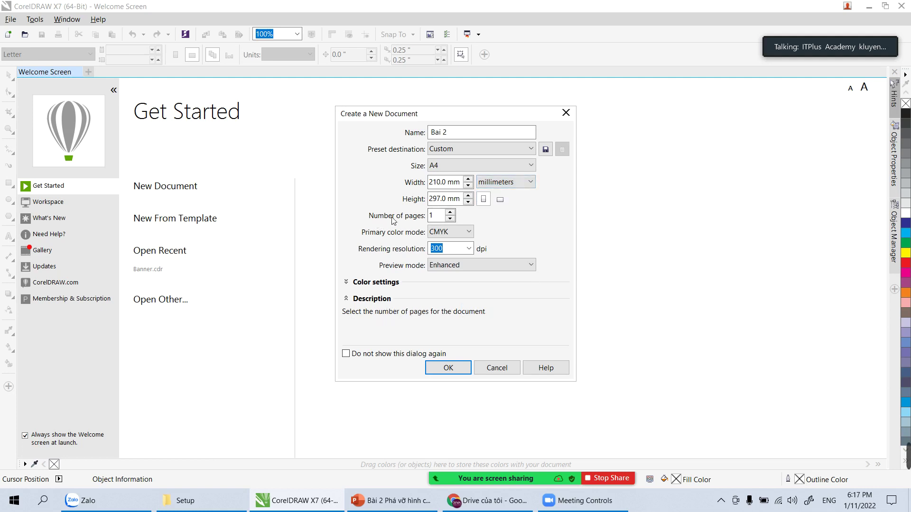
click(430, 216)
click(457, 232)
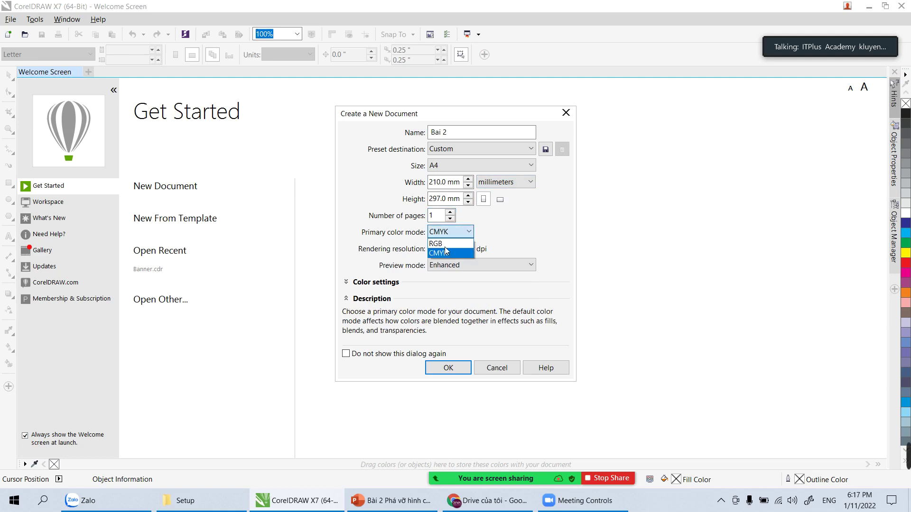
click(445, 253)
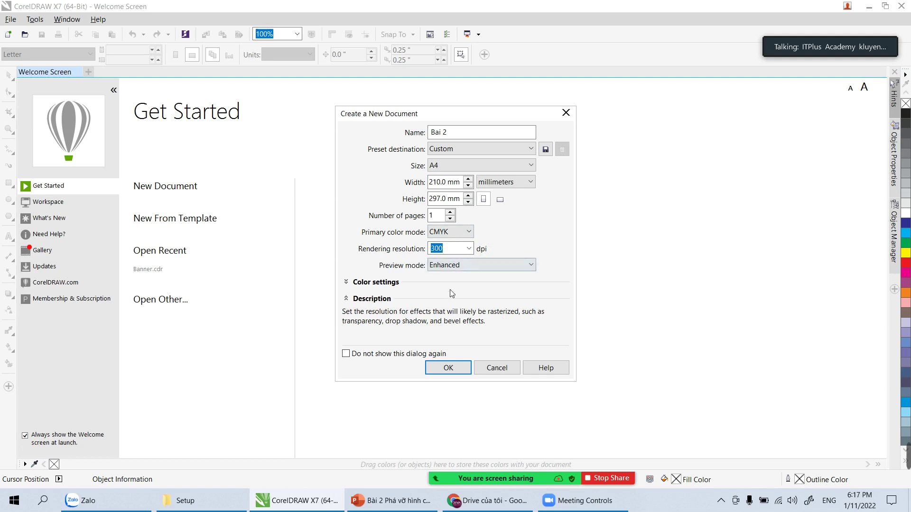
click(438, 367)
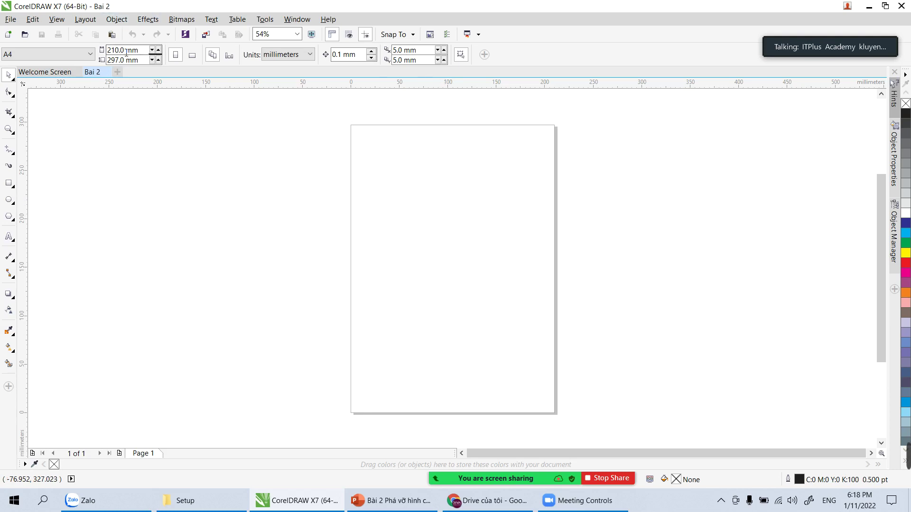
Step: Set the current page size to 8000 × 2000 mm and zoom in on the page
click(148, 50)
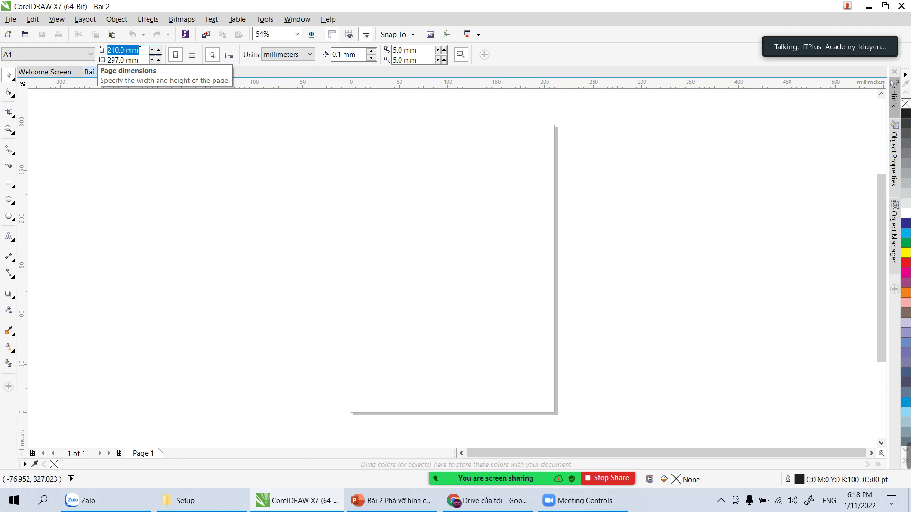
text(8000)
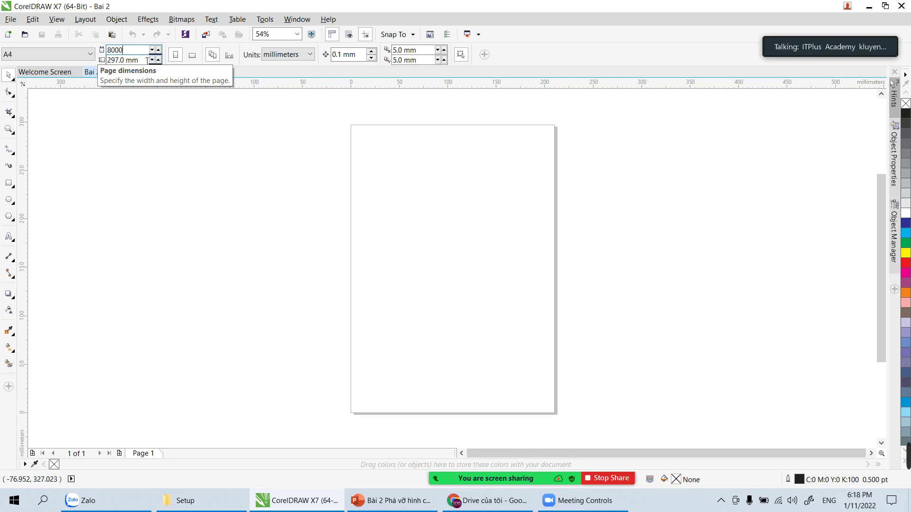
key(Tab)
text(2000)
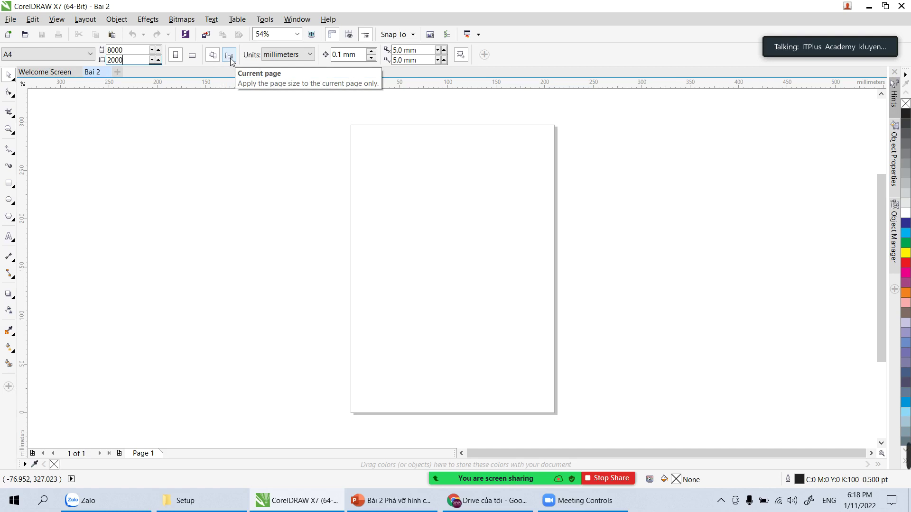
click(230, 59)
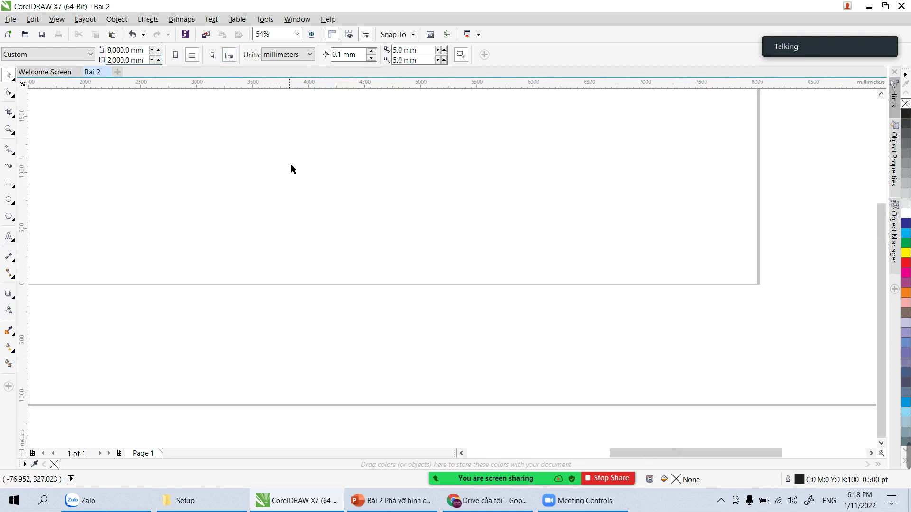
scroll(291, 173, down, 2)
scroll(291, 175, up, 1)
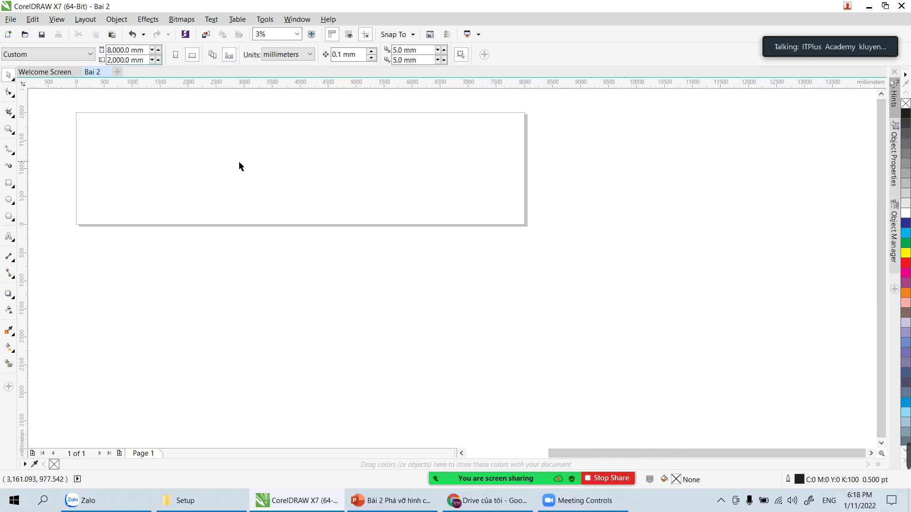
key(z)
drag(224, 148, 275, 199)
drag(113, 141, 628, 303)
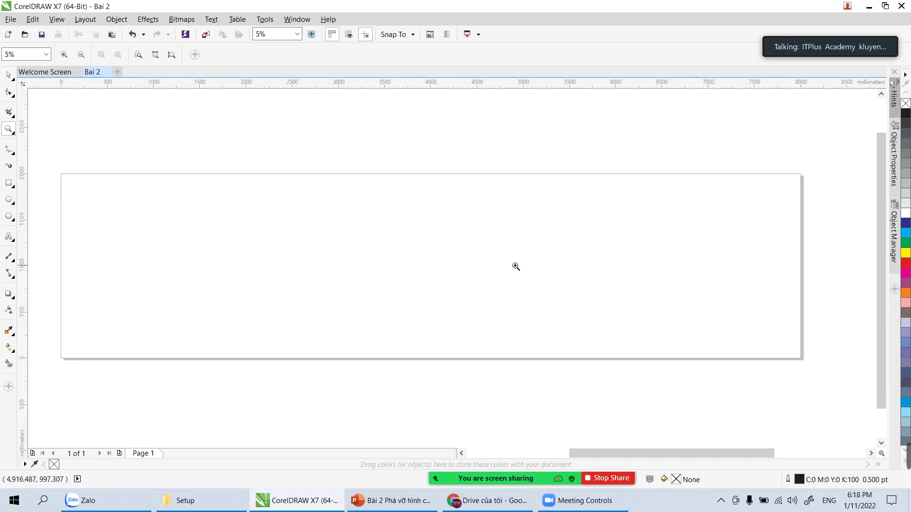
click(9, 76)
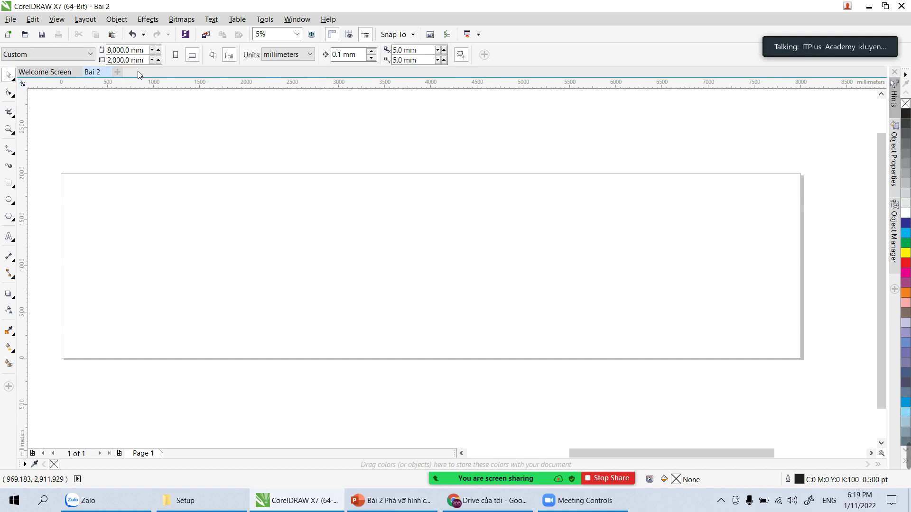
Step: Change the page height to 3000 mm and pan the view back onto the page
drag(131, 59, 89, 61)
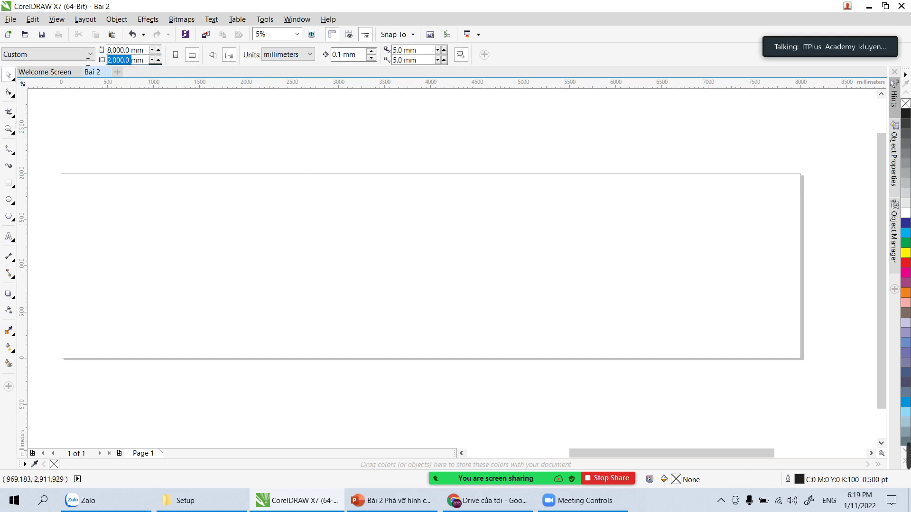
text(3000)
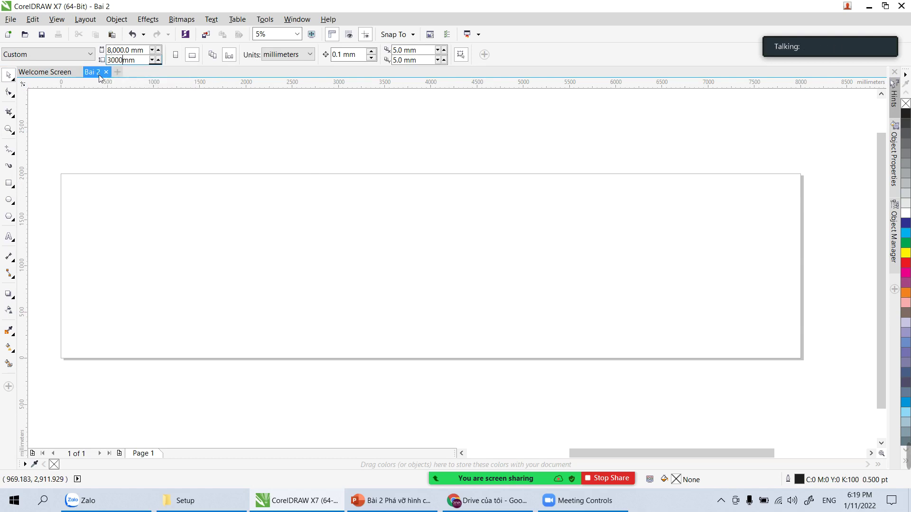
key(Return)
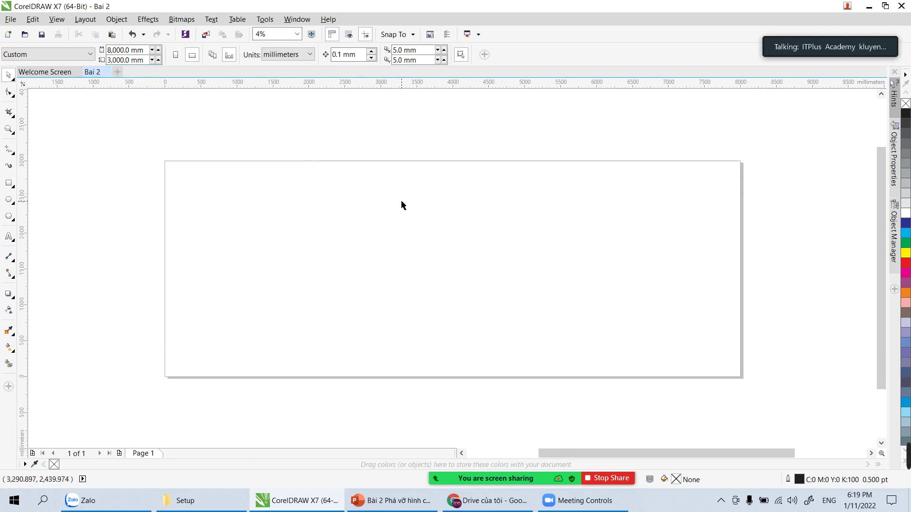
scroll(400, 205, down, 1)
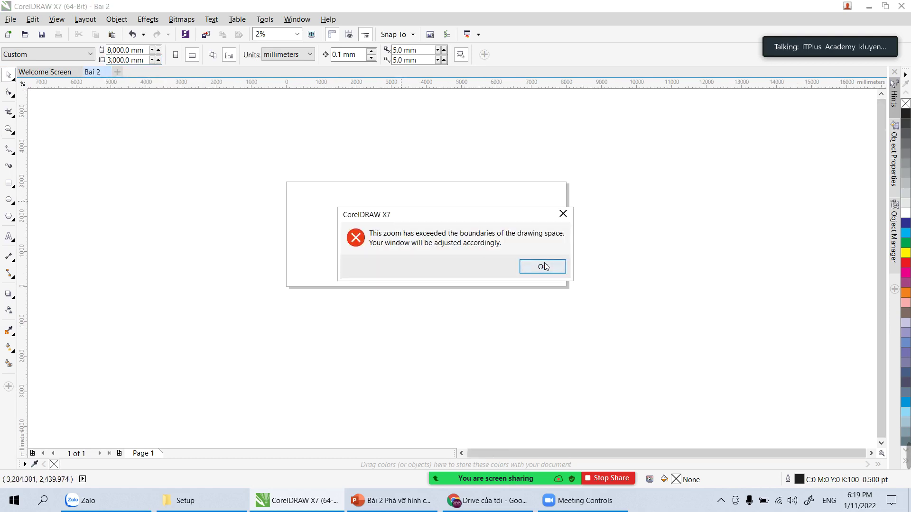
click(548, 267)
scroll(548, 269, down, 1)
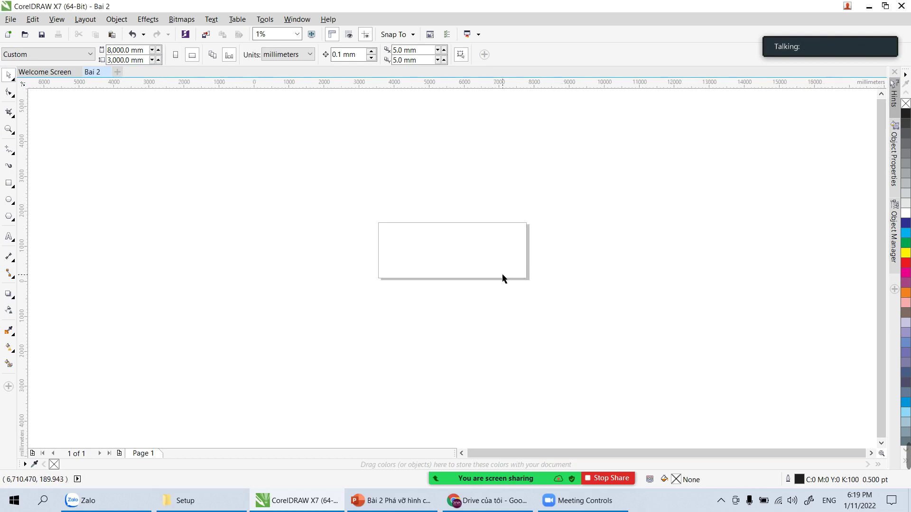
scroll(503, 275, up, 2)
key(h)
drag(401, 194, 529, 290)
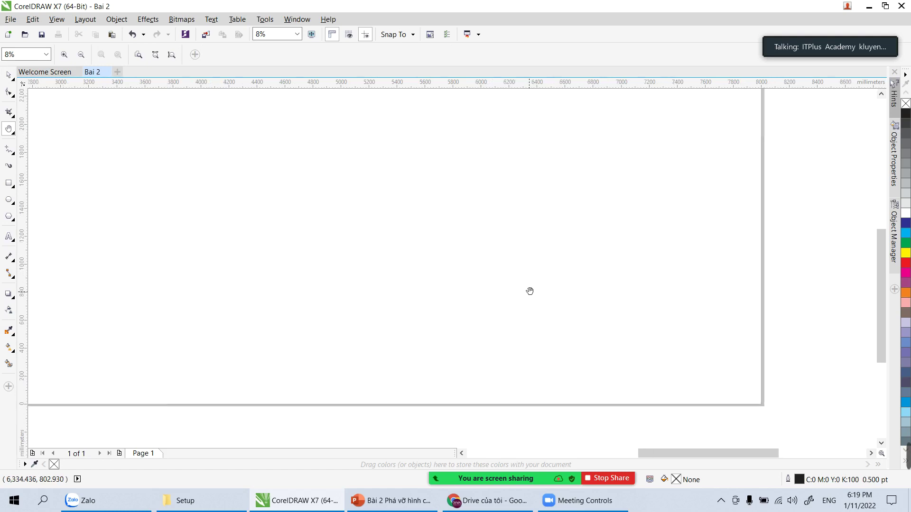
scroll(529, 291, down, 1)
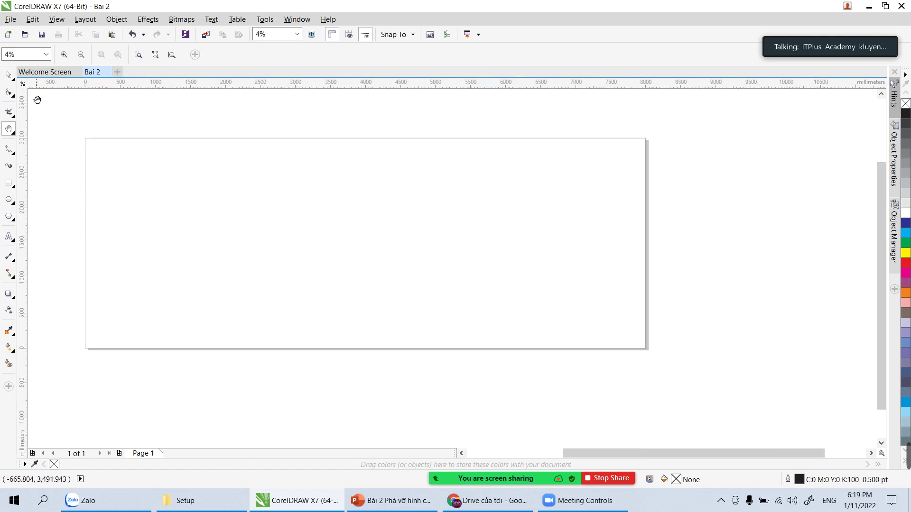
click(9, 76)
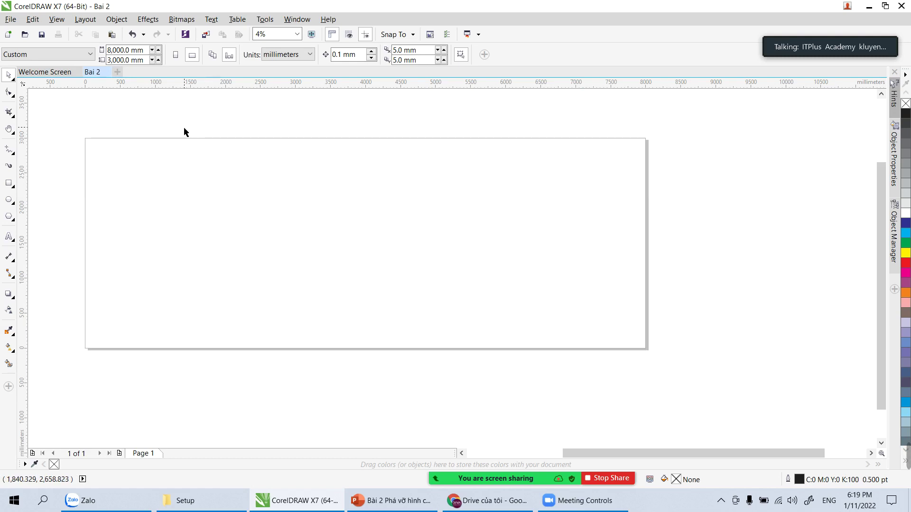
Step: Set the page width to 4000 mm and the height to 1500 mm
double_click(131, 49)
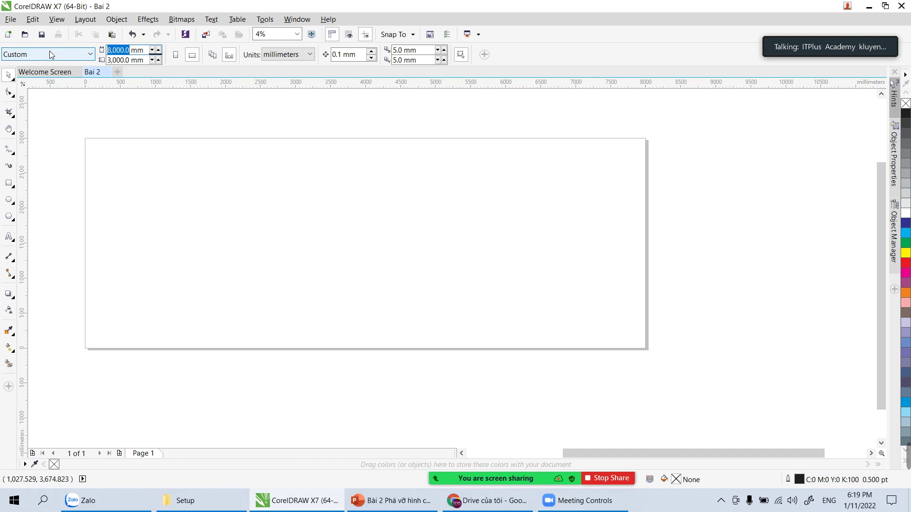
text(4000)
key(Tab)
text(1,50)
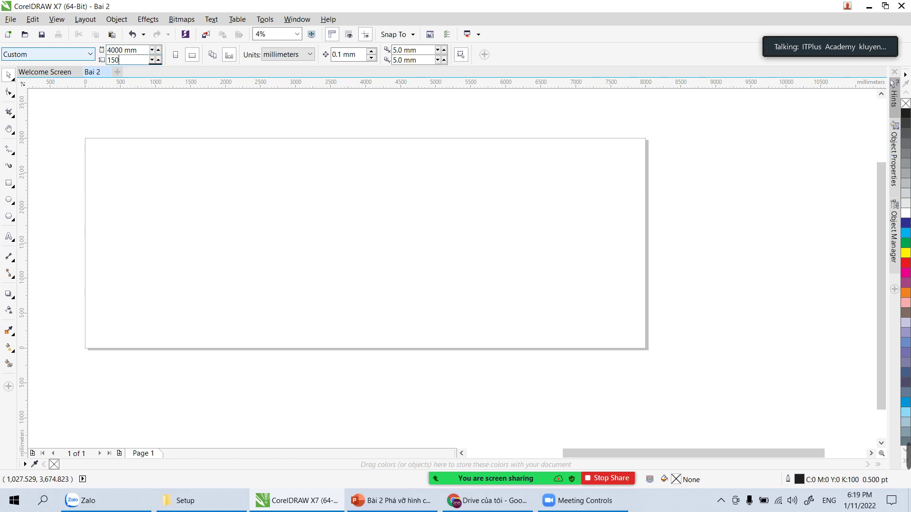
text(0)
key(Return)
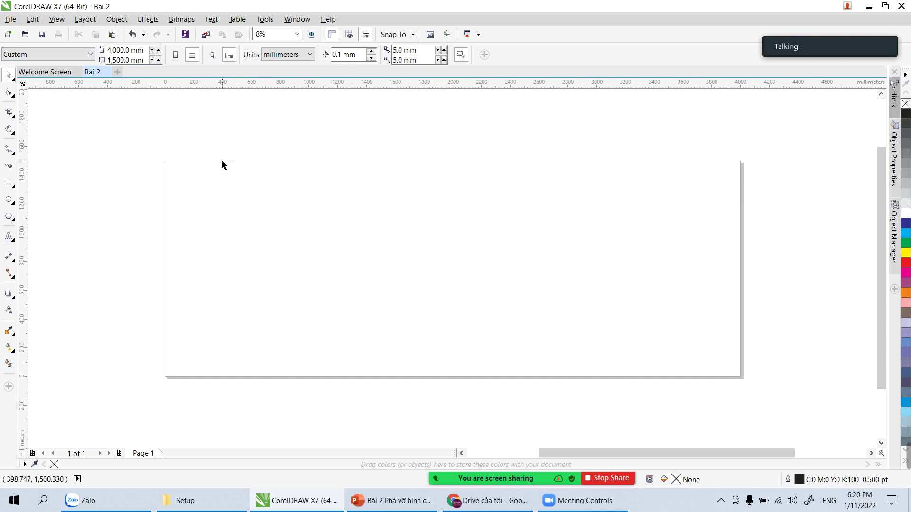
Step: Draw a page-sized rectangle filled Red with its outline removed
click(10, 183)
drag(164, 162, 741, 378)
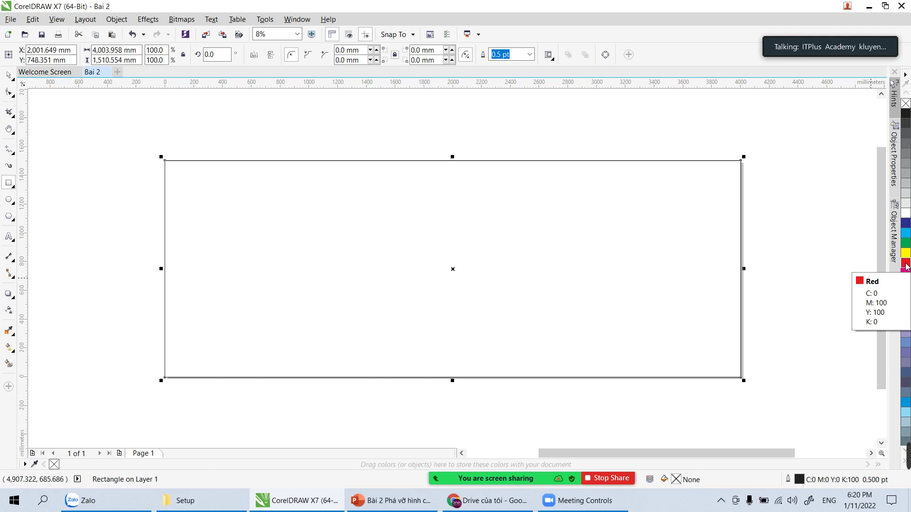
click(905, 265)
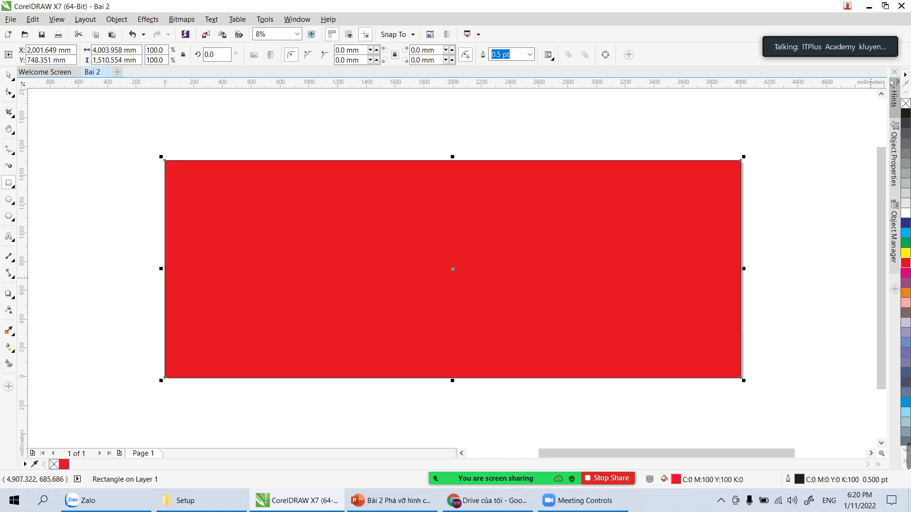
right_click(906, 104)
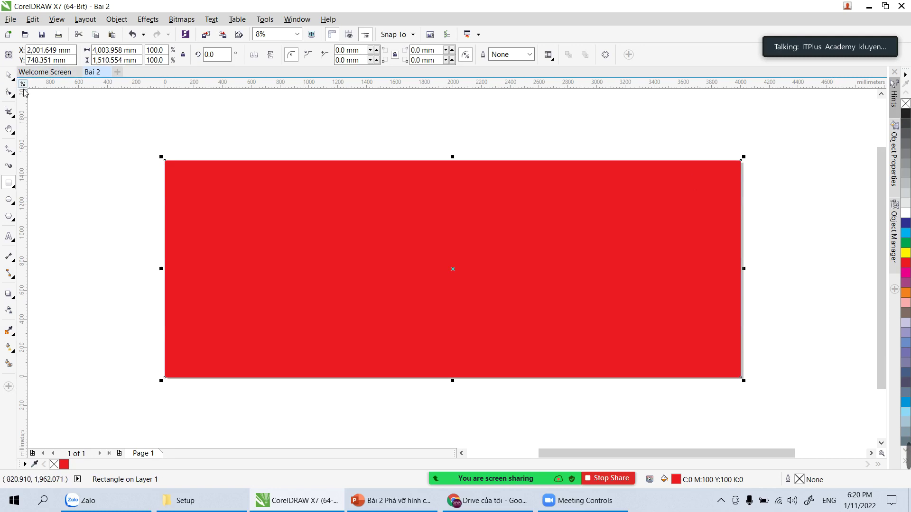
click(8, 76)
click(231, 224)
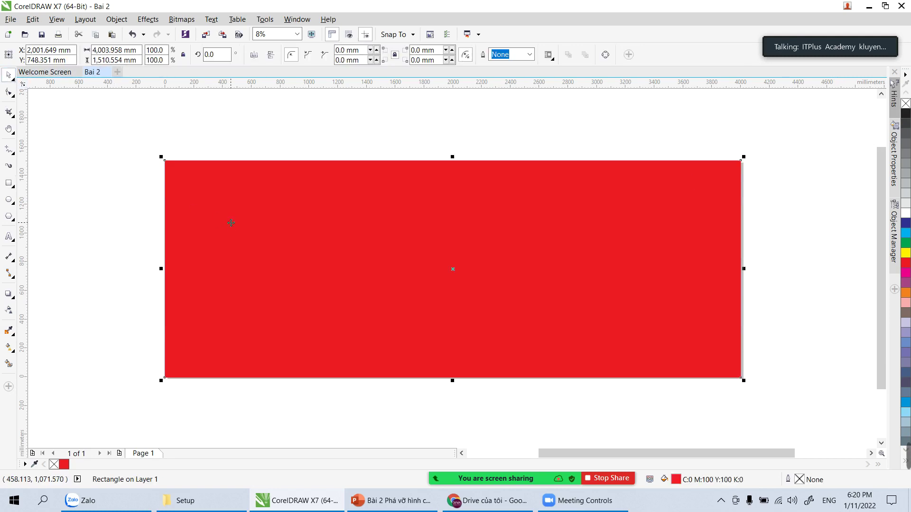
click(597, 122)
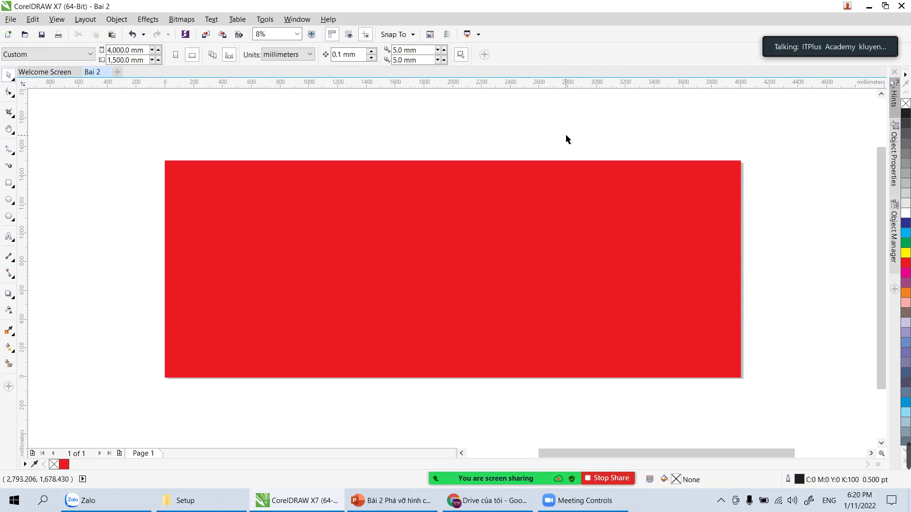
click(571, 221)
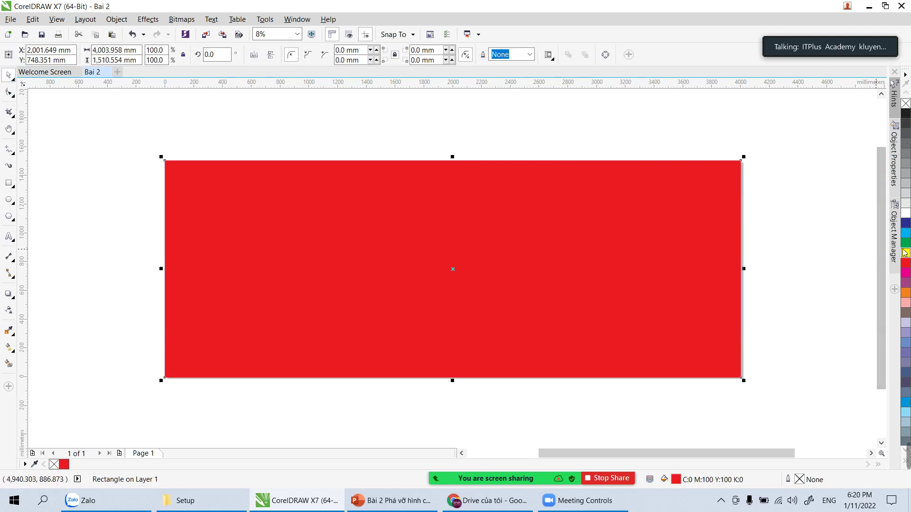
Step: Refill the banner rectangle with the darker red shade C:13 M:100 Y:100 K:6
click(771, 269)
click(689, 282)
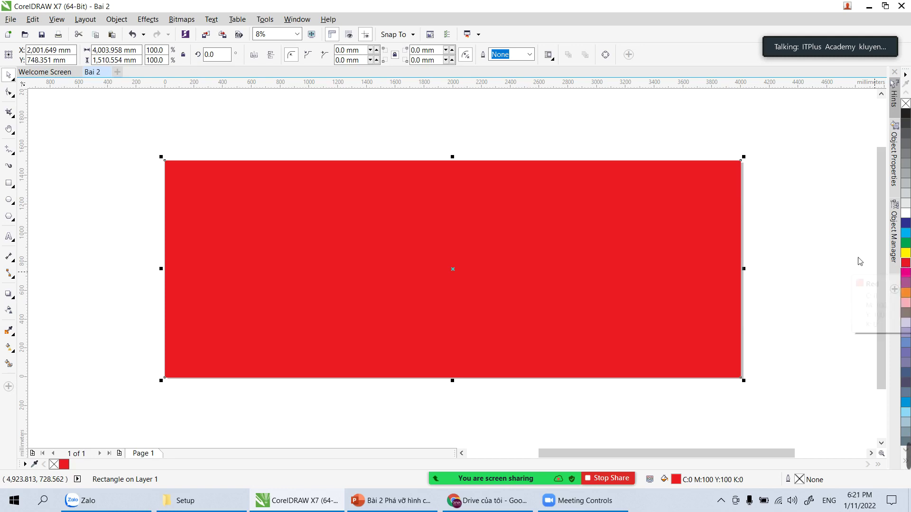
click(831, 254)
click(690, 277)
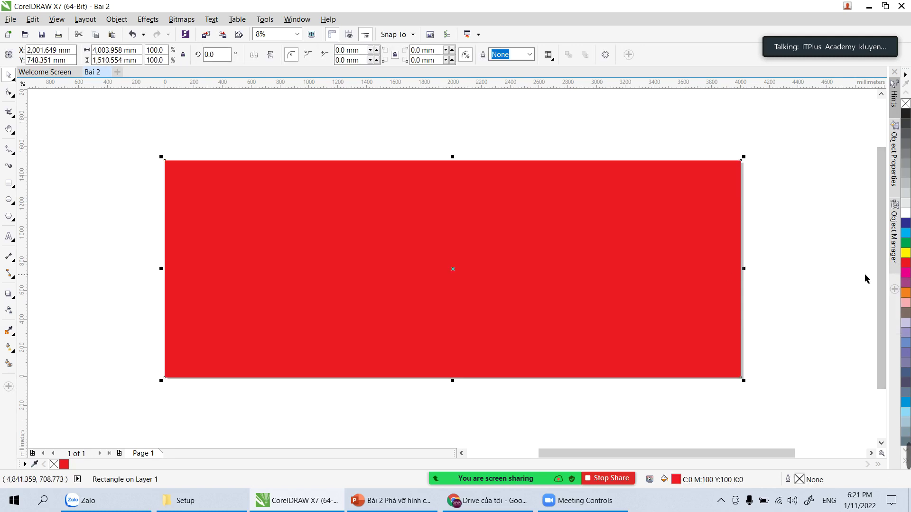
click(906, 267)
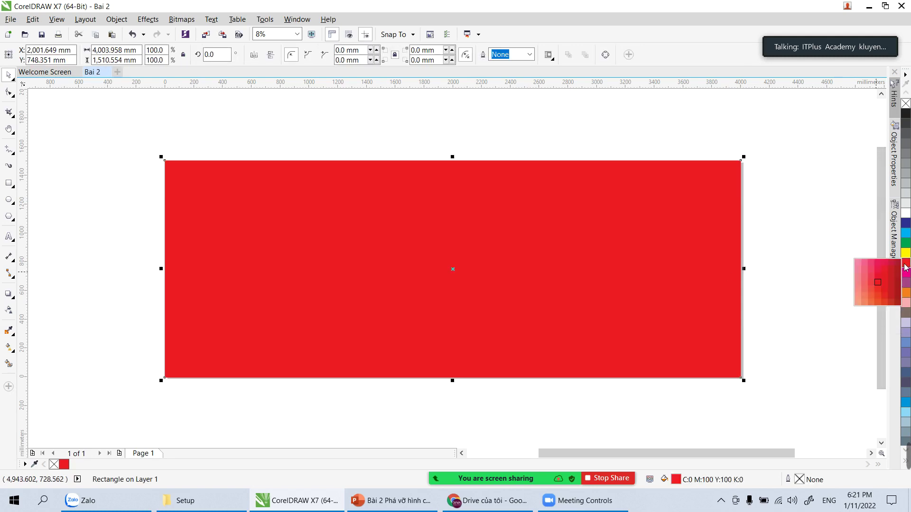
click(885, 270)
click(907, 265)
click(890, 285)
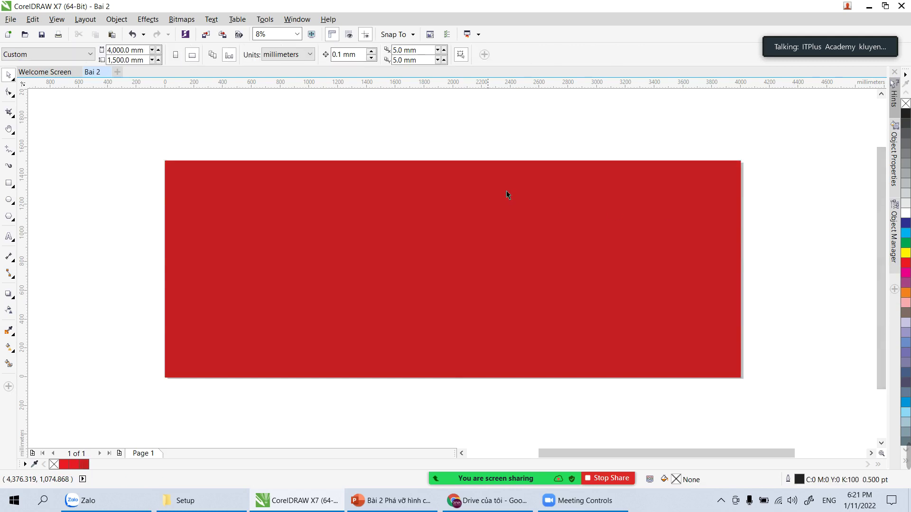
click(443, 226)
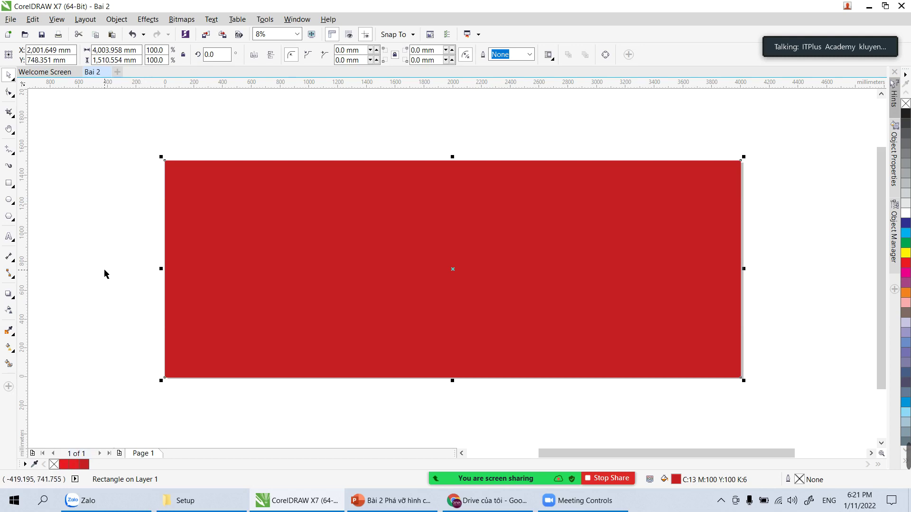
Step: Draw a circle over the red rectangle's left end, replacing a first ellipse attempt
click(120, 277)
click(291, 287)
click(9, 199)
drag(84, 122, 423, 422)
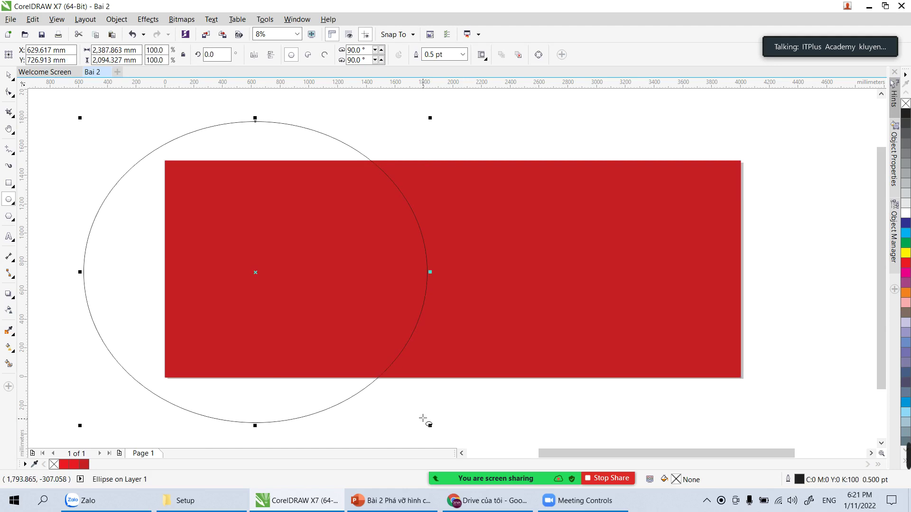
key(Delete)
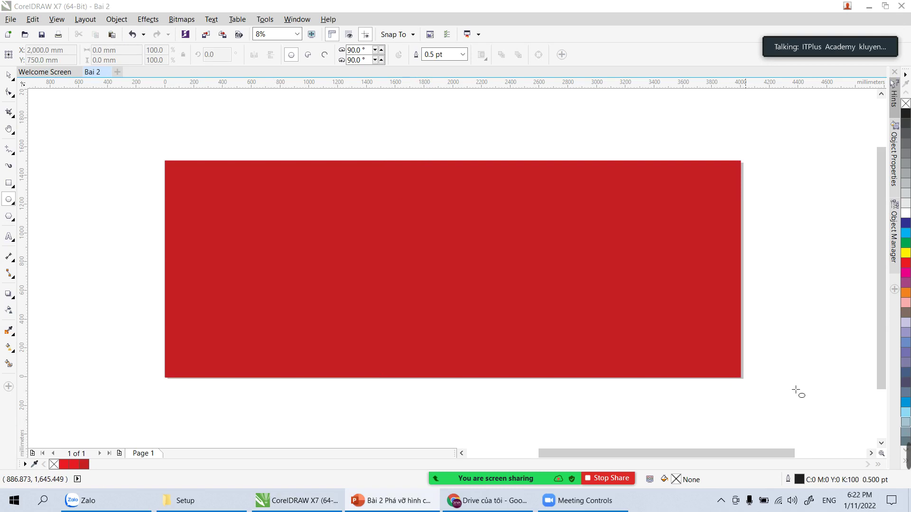
click(12, 202)
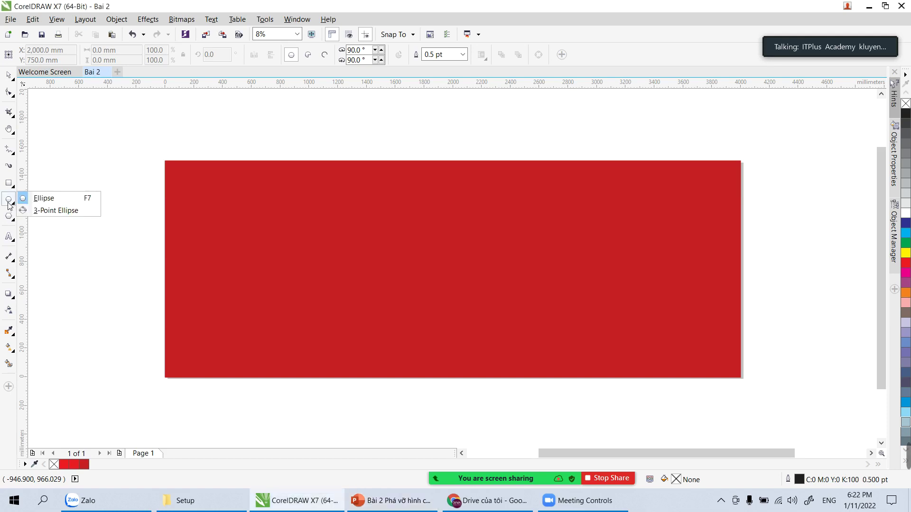
click(37, 205)
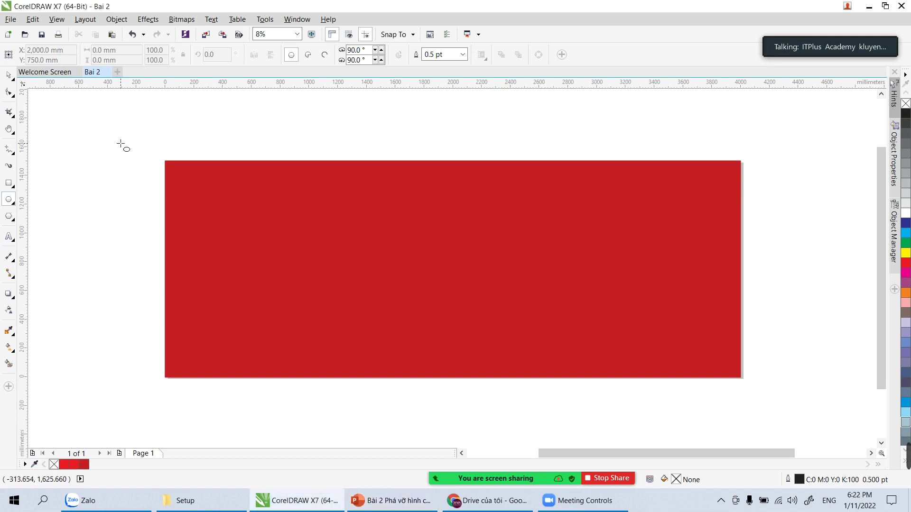
drag(120, 146, 407, 400)
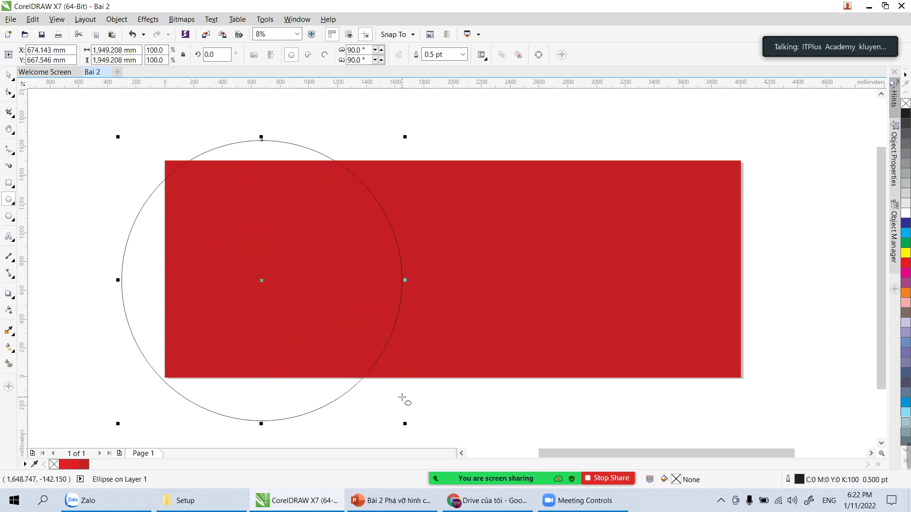
Step: Enlarge the unfilled circle to about 2,253 mm and shift it up and left
click(14, 75)
drag(118, 137, 96, 115)
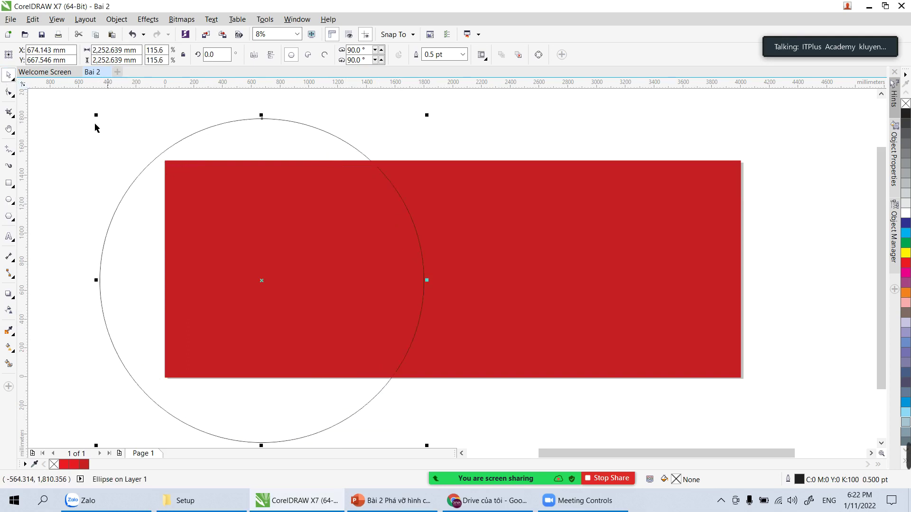
drag(191, 137, 156, 125)
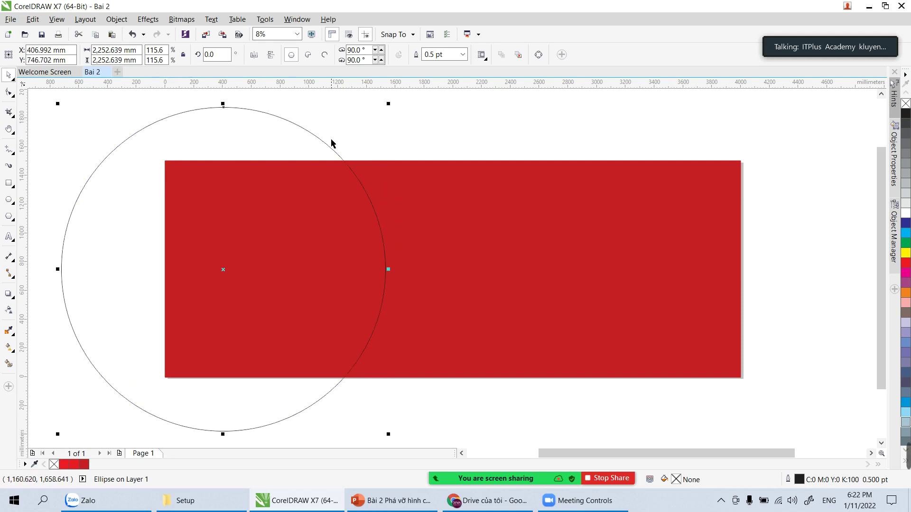
drag(331, 148, 337, 141)
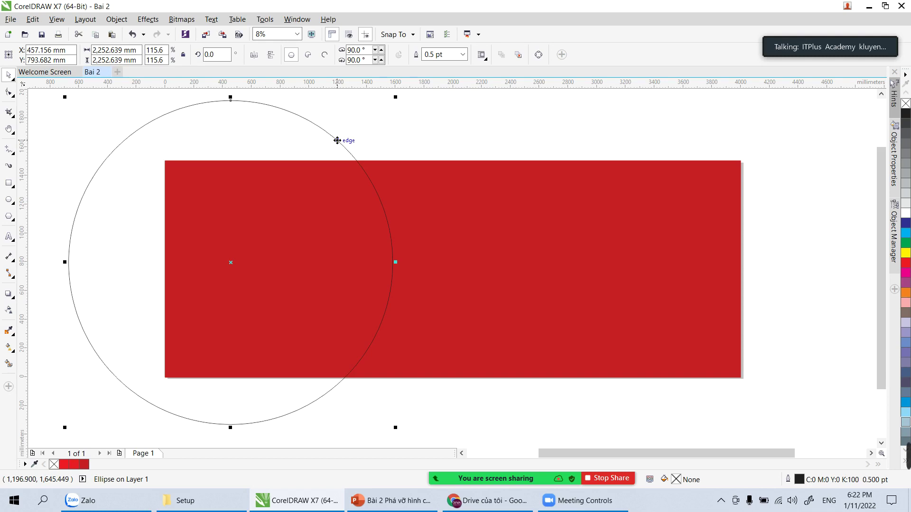
click(428, 143)
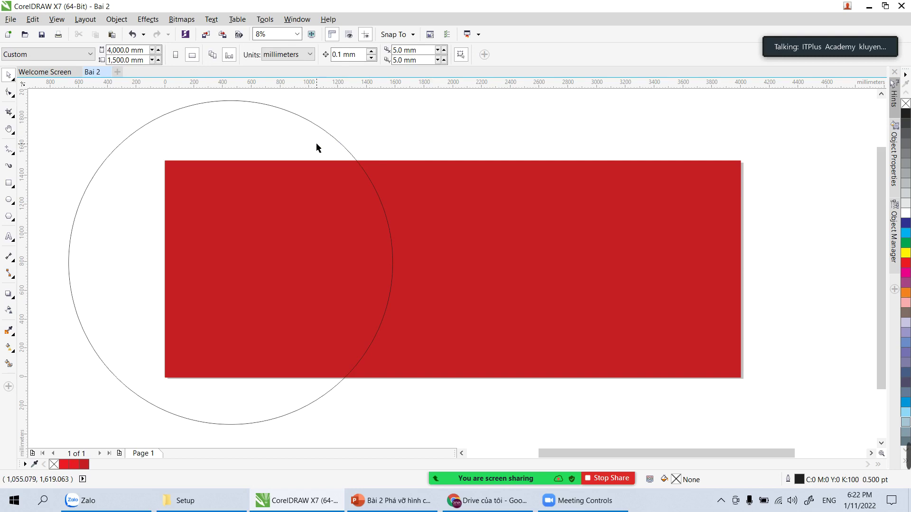
click(350, 150)
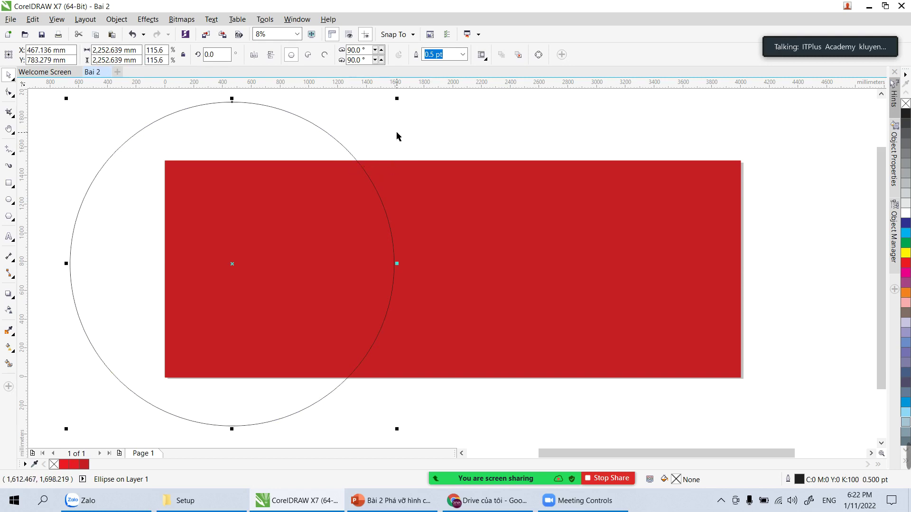
drag(390, 133, 317, 146)
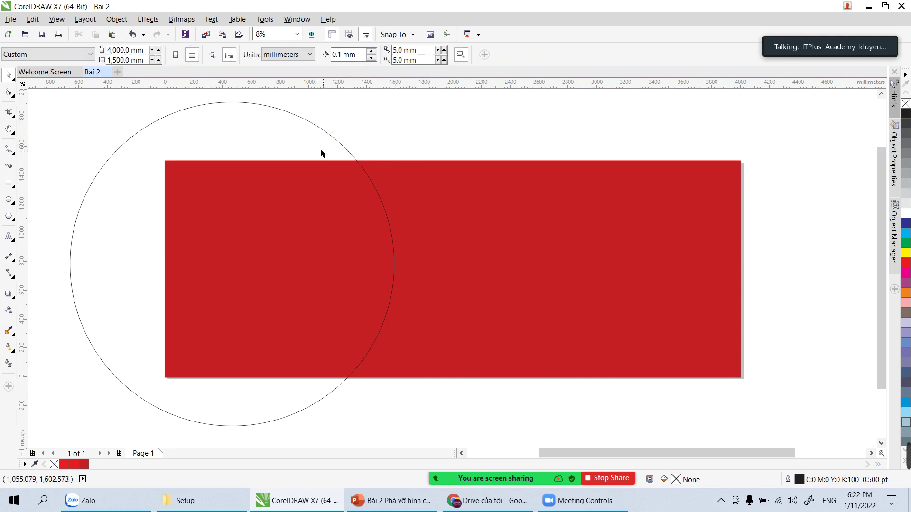
click(349, 151)
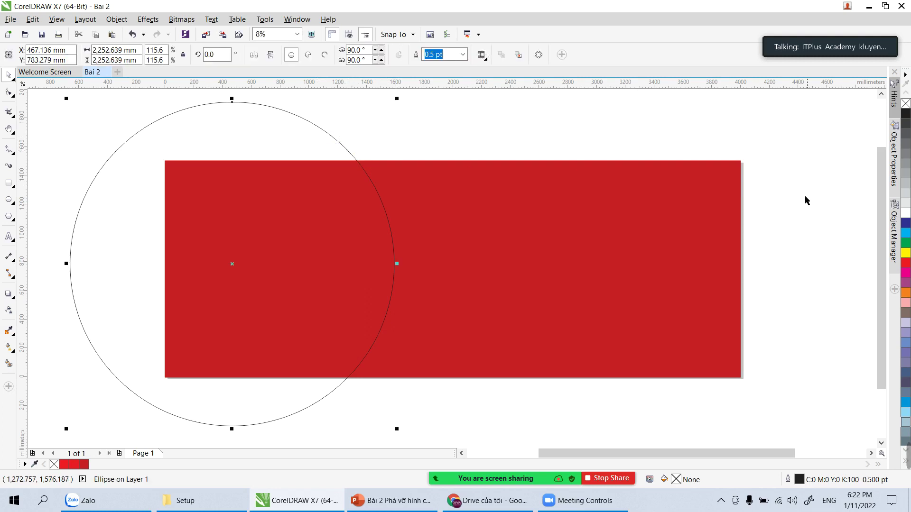
click(904, 223)
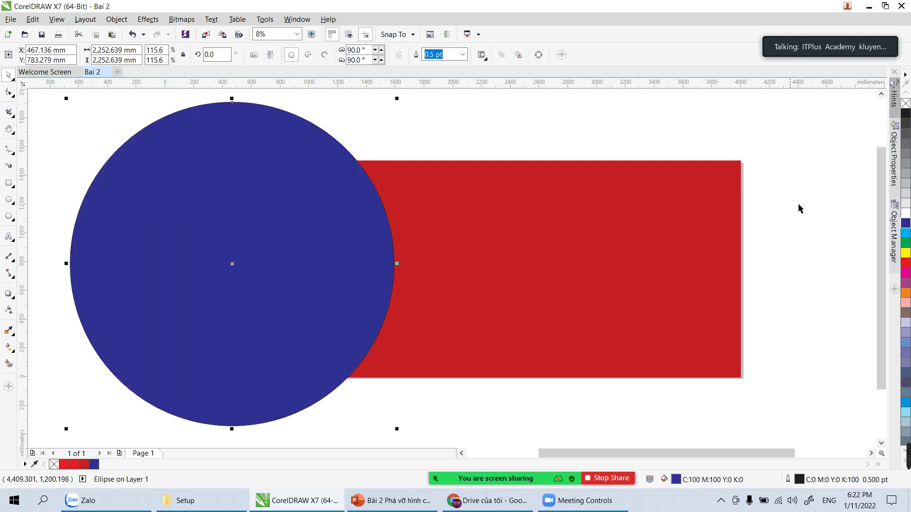
key(ctrl+z)
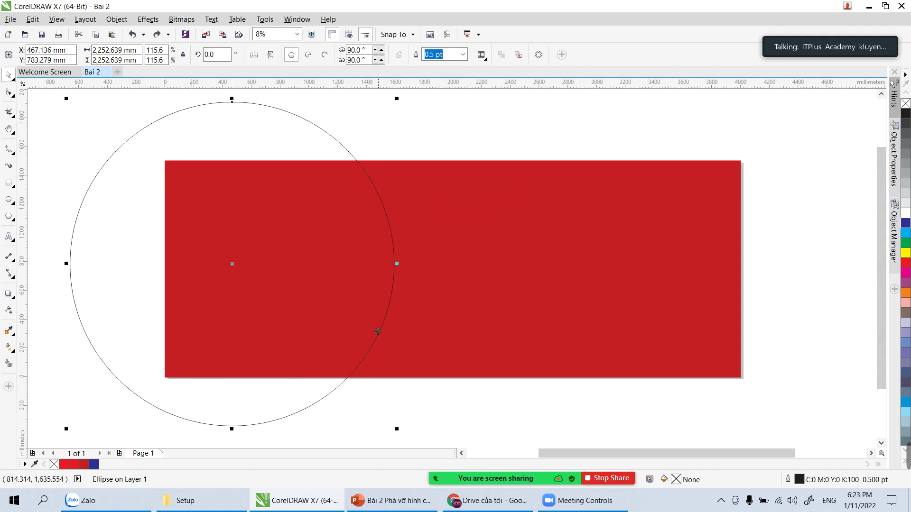
shift+click(509, 269)
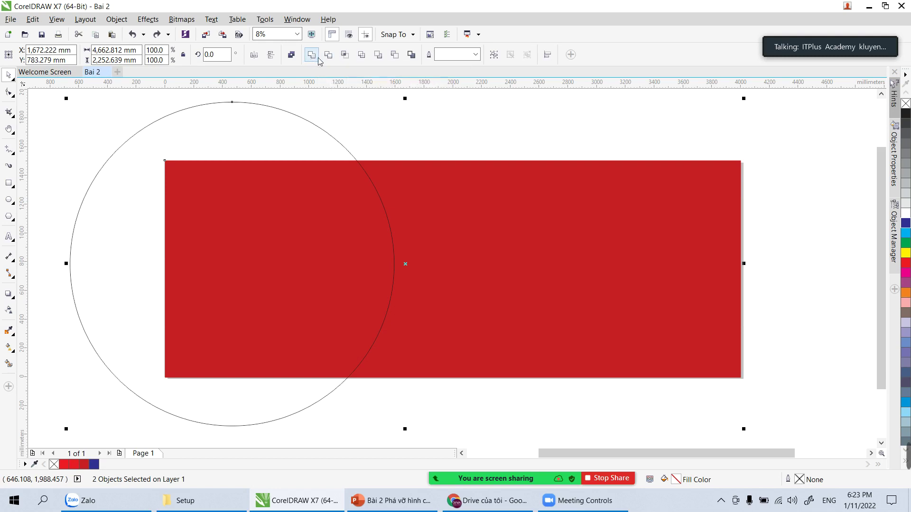
Step: Intersect the circle with the rectangle and delete the original circle
click(345, 55)
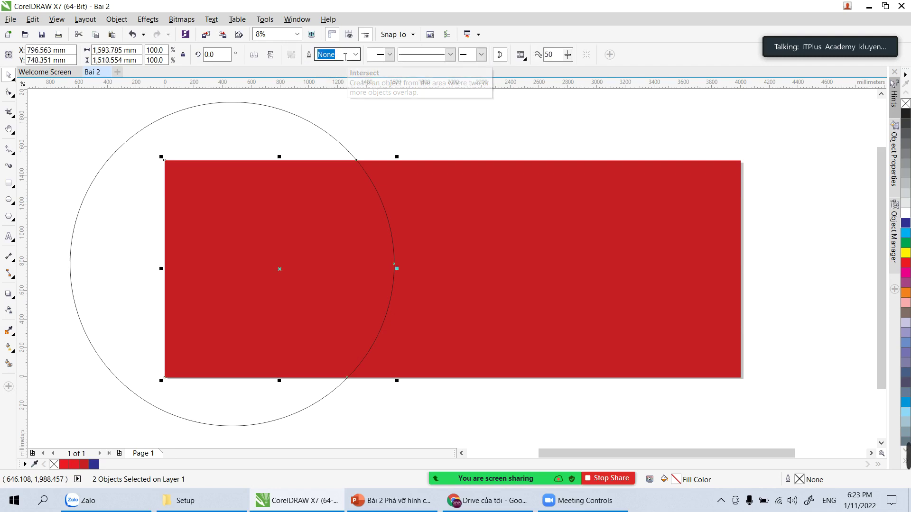
click(359, 115)
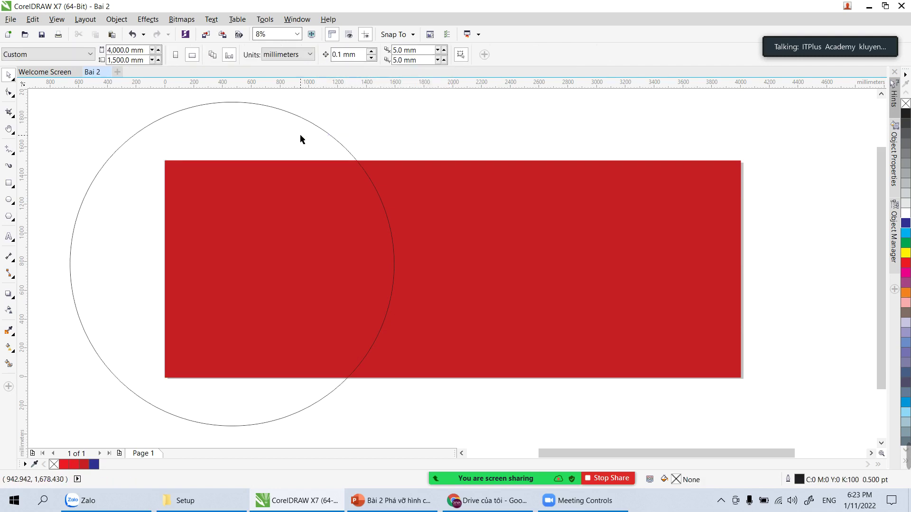
click(317, 127)
key(Delete)
drag(305, 203, 254, 202)
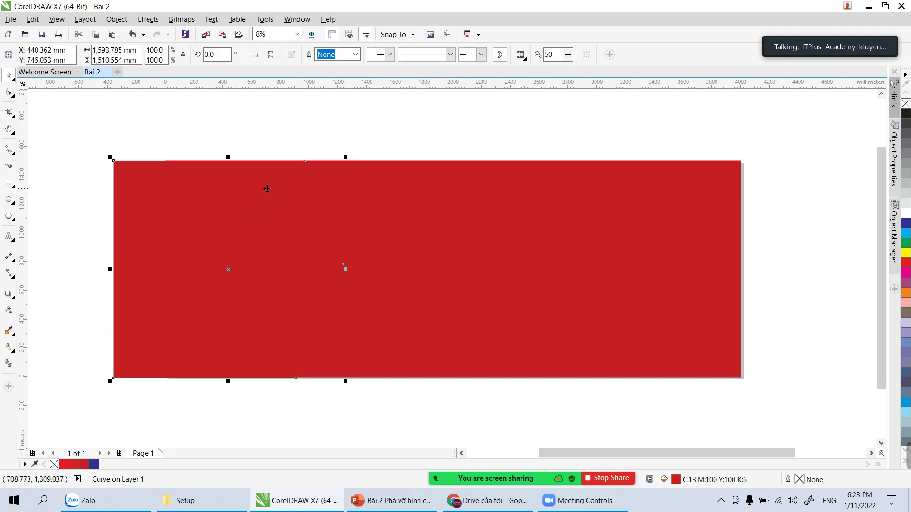
key(ctrl+z)
Step: Fill the intersection shape white and pan to the empty space above the banner
click(904, 215)
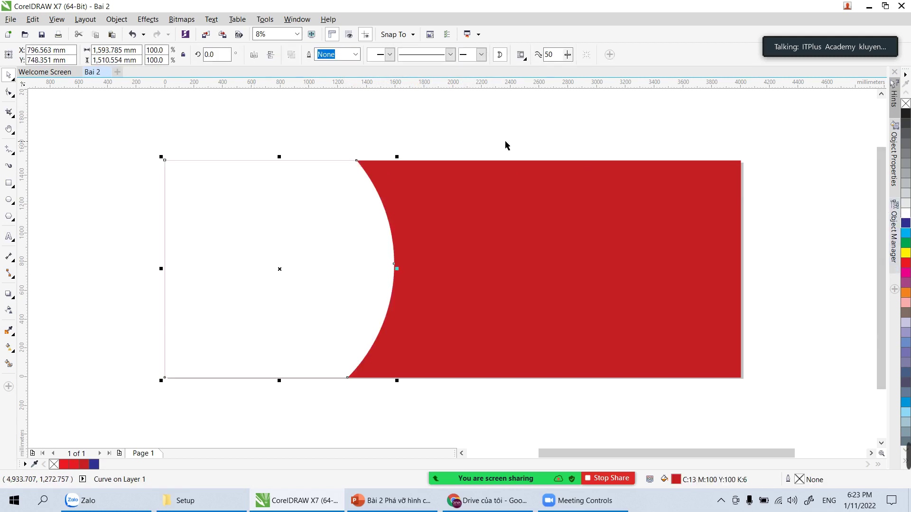
click(390, 134)
click(335, 178)
click(420, 130)
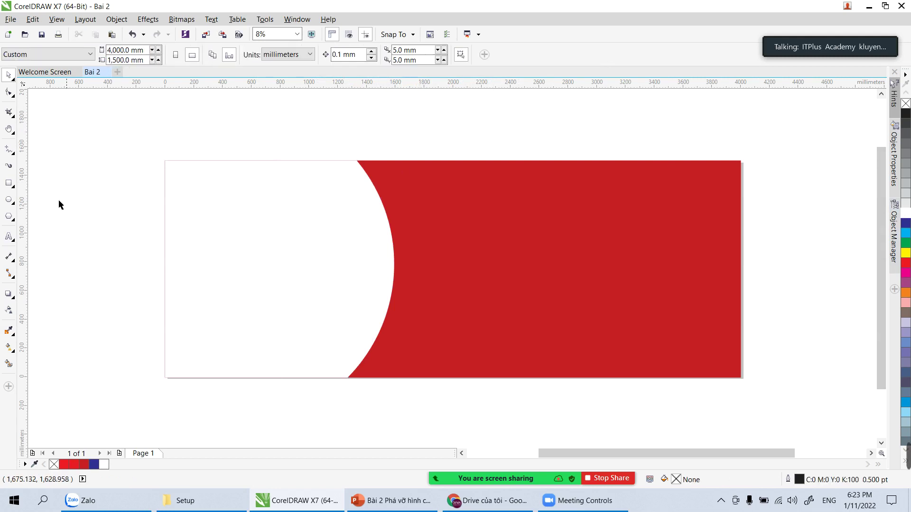
click(292, 226)
key(m)
scroll(292, 162, up, 1)
scroll(284, 164, down, 1)
key(space)
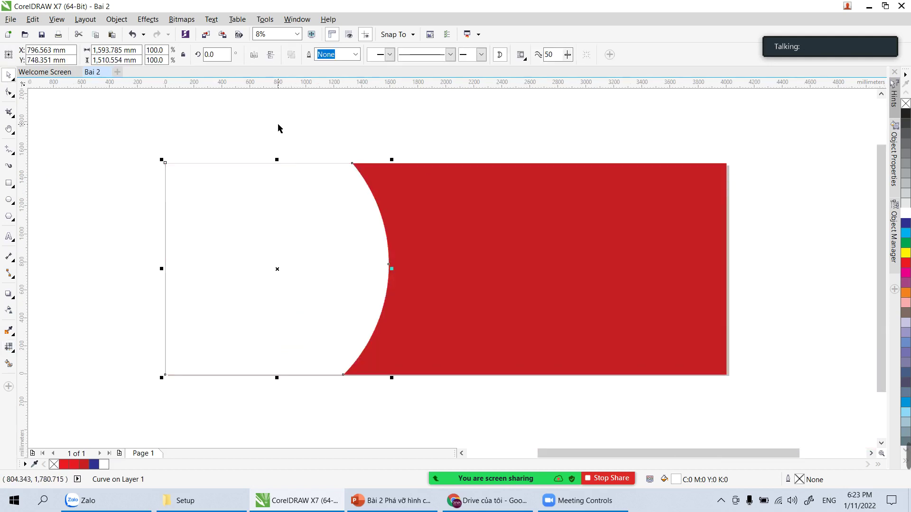
key(h)
drag(290, 154, 301, 234)
key(space)
key(m)
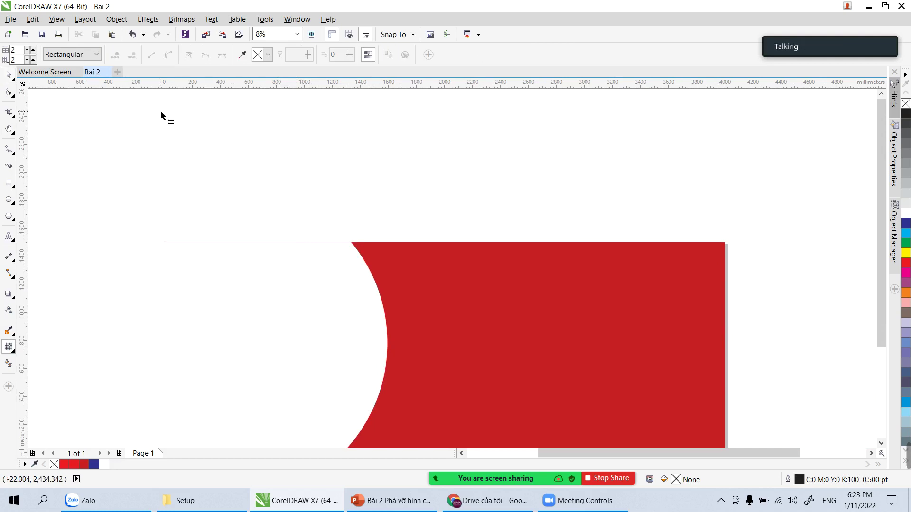
Step: Draw two overlapping ellipses and intersect them into a dark blue lens
click(8, 199)
drag(122, 142, 305, 197)
drag(269, 120, 347, 216)
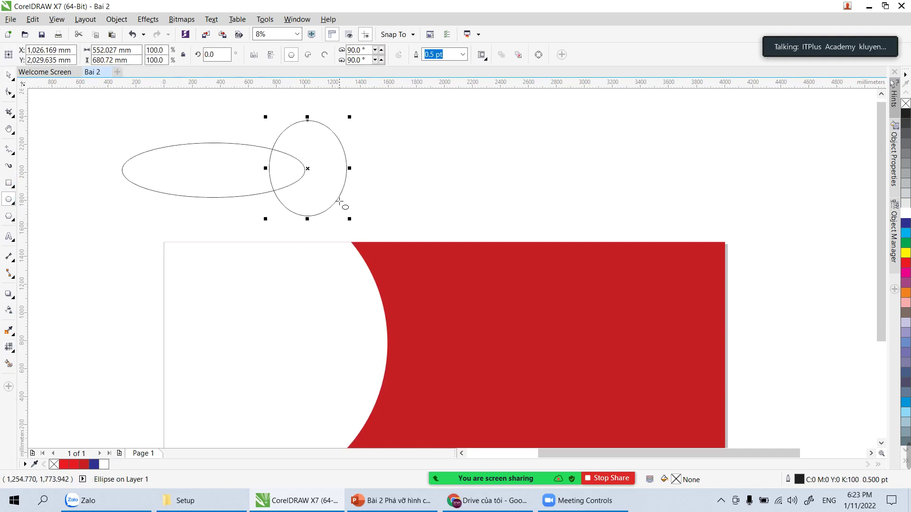
drag(61, 111, 412, 234)
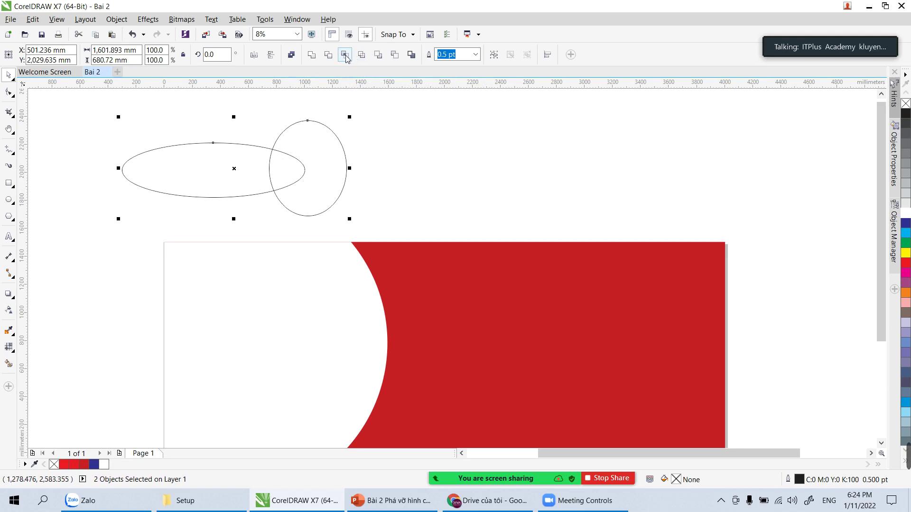
click(360, 52)
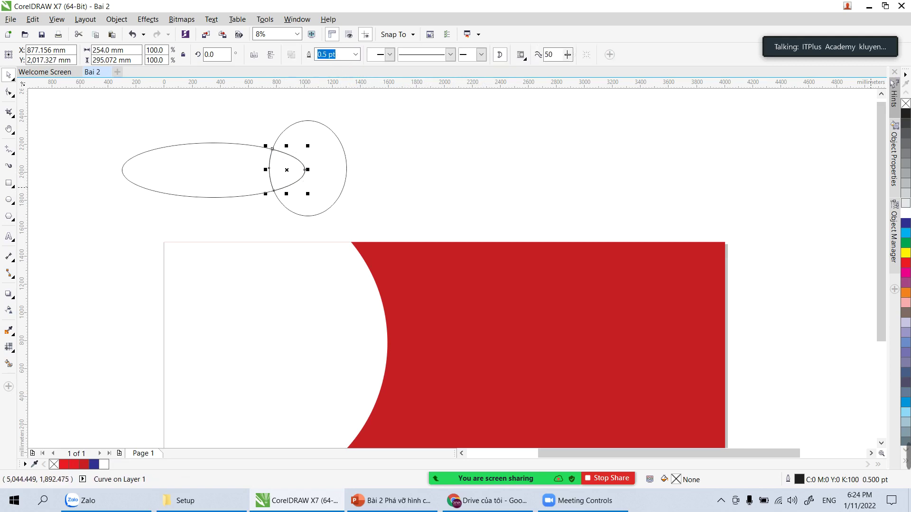
click(903, 224)
Step: Delete both practice ellipses and the blue lens
click(572, 150)
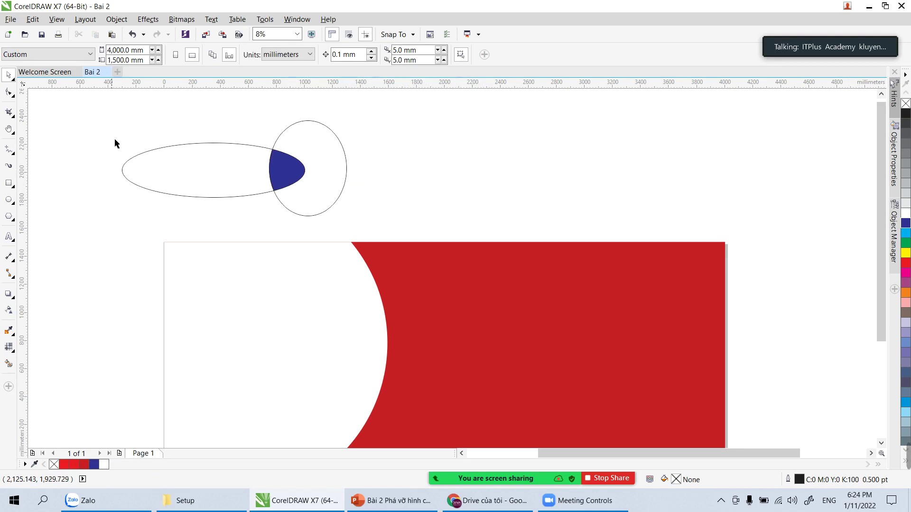
mouse_move(73, 98)
mouse_down()
mouse_move(404, 203)
mouse_move(421, 223)
mouse_up()
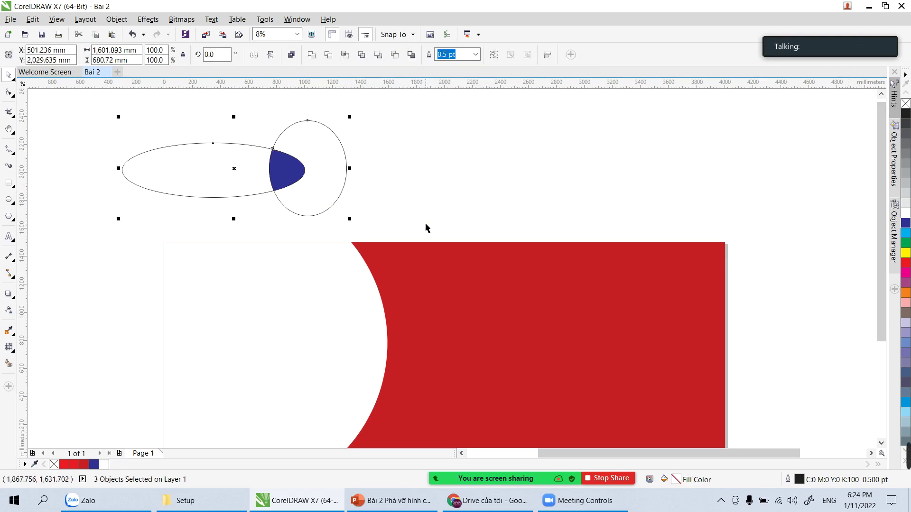
key(Delete)
Step: Fill the curved left piece of the banner yellow (C:0 M:0 Y:100 K:0)
key(h)
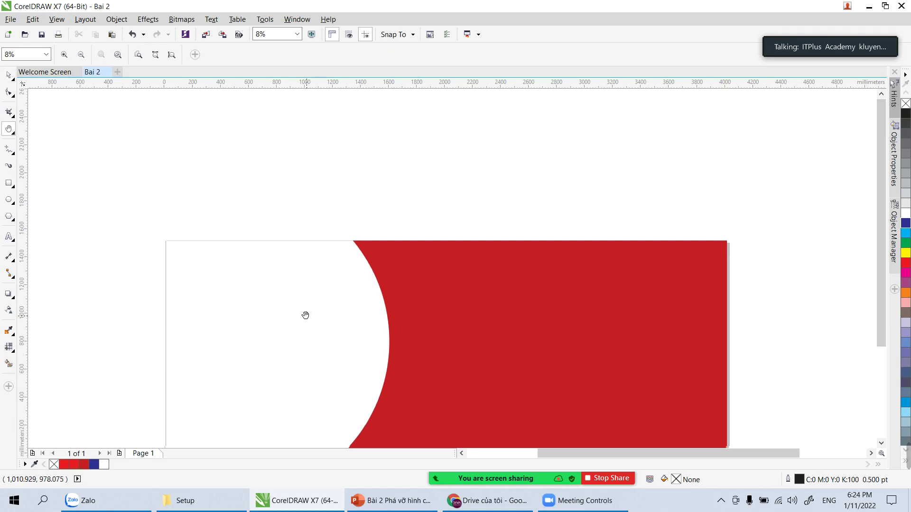
drag(305, 314, 319, 232)
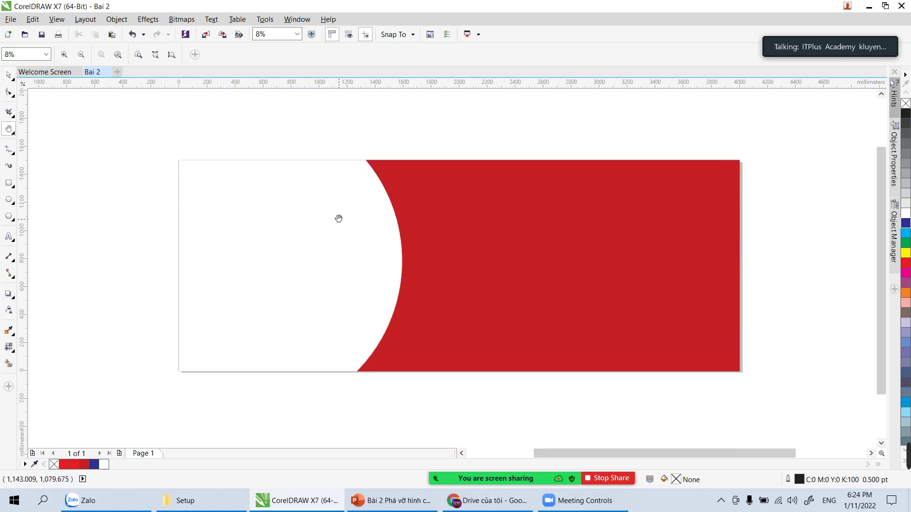
key(space)
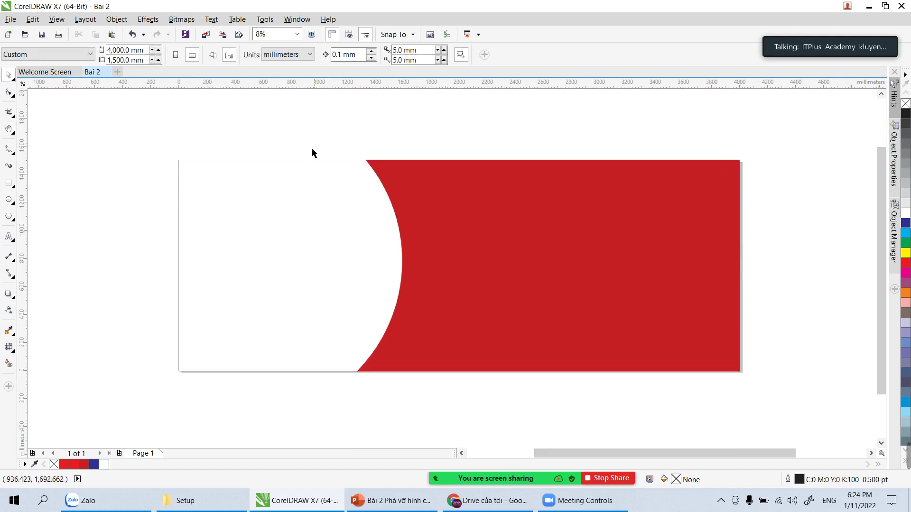
click(323, 203)
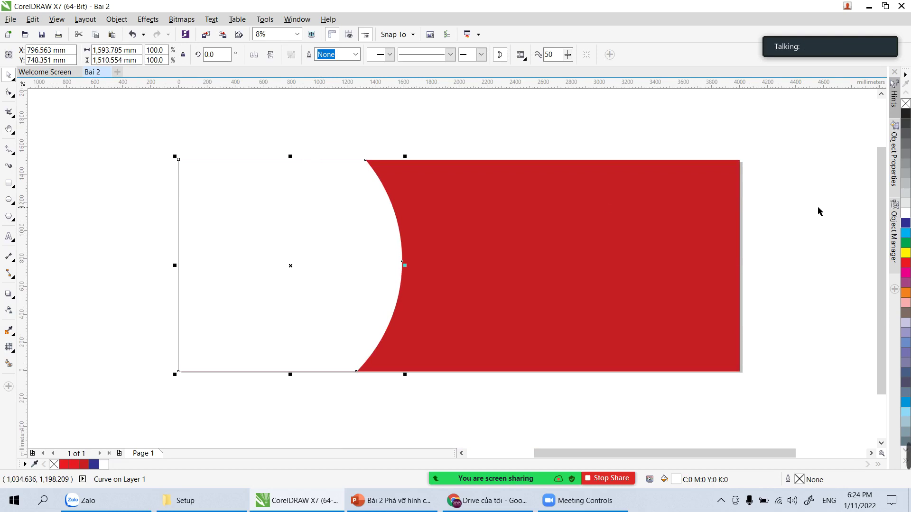
click(906, 253)
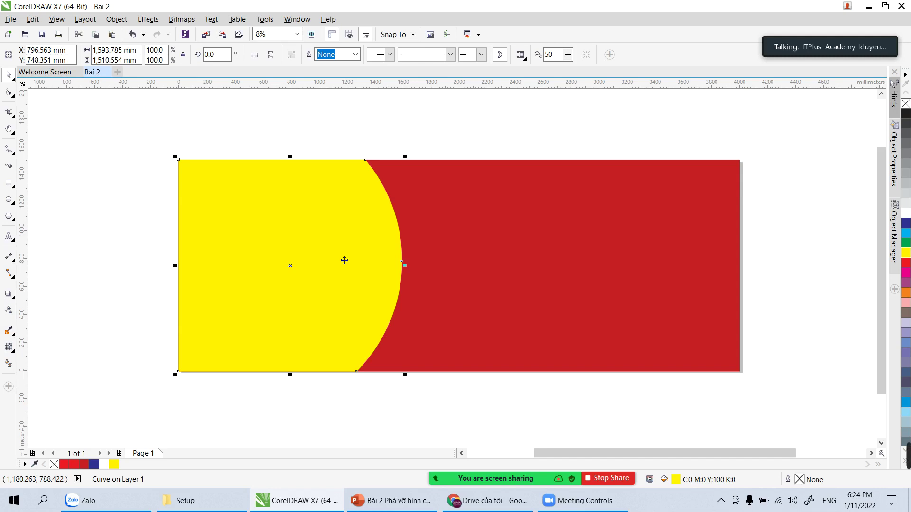
scroll(419, 166, up, 3)
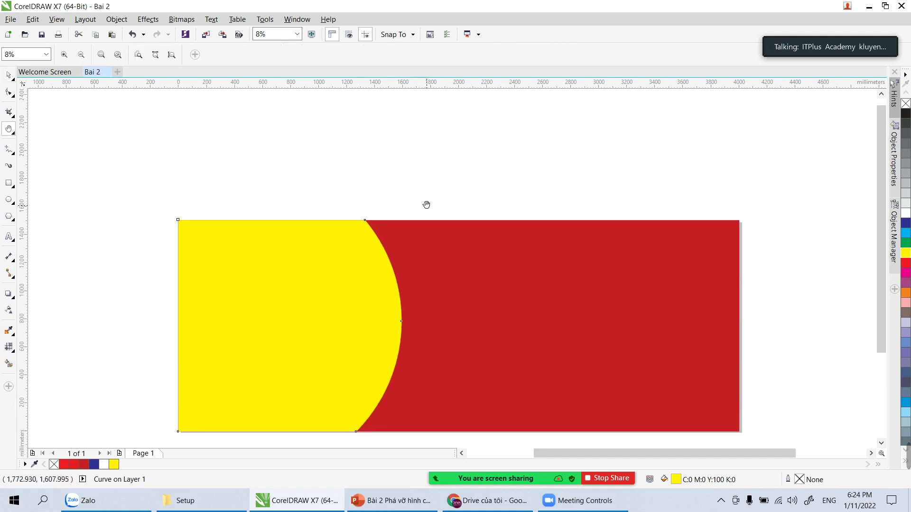
key(space)
click(431, 164)
click(349, 287)
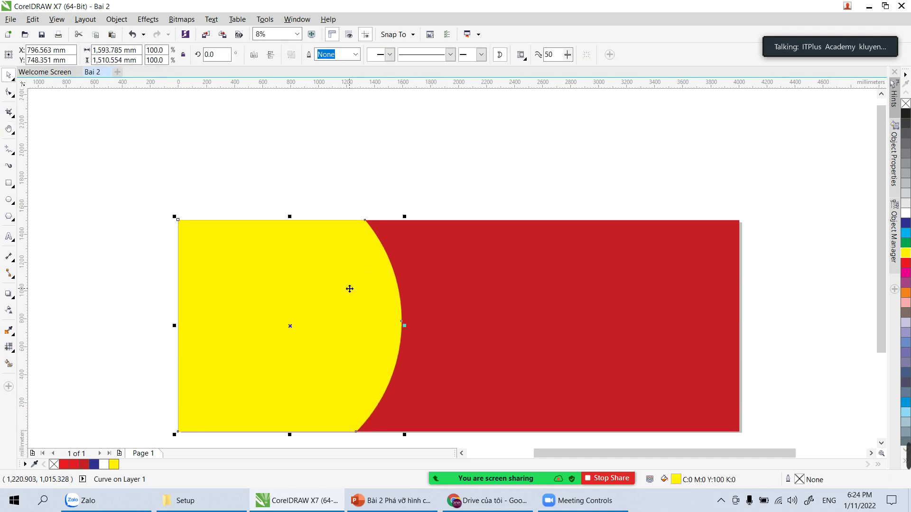
drag(350, 289, 368, 207)
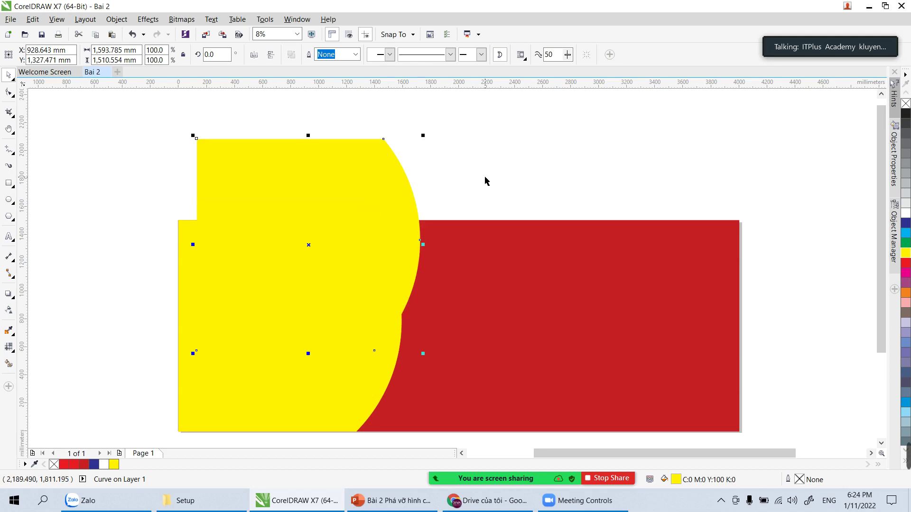
key(ctrl+z)
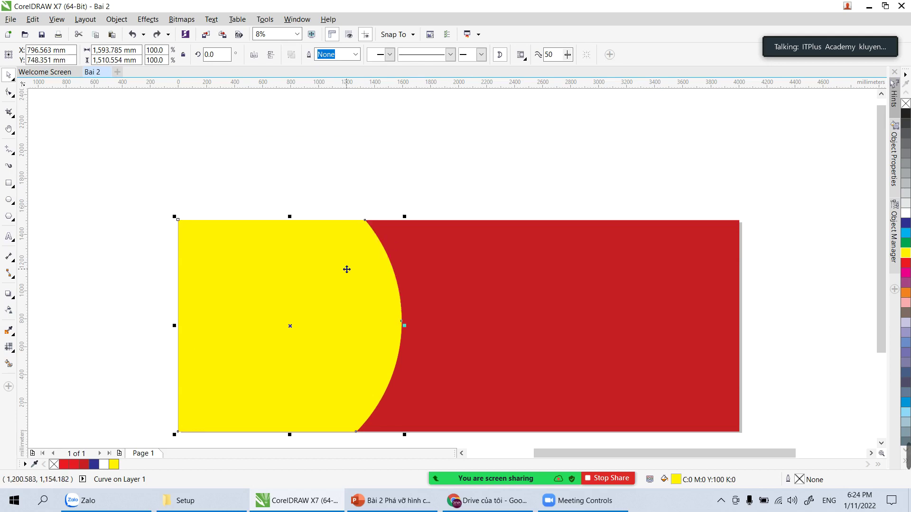
scroll(347, 270, down, 1)
click(338, 189)
drag(338, 297, 326, 183)
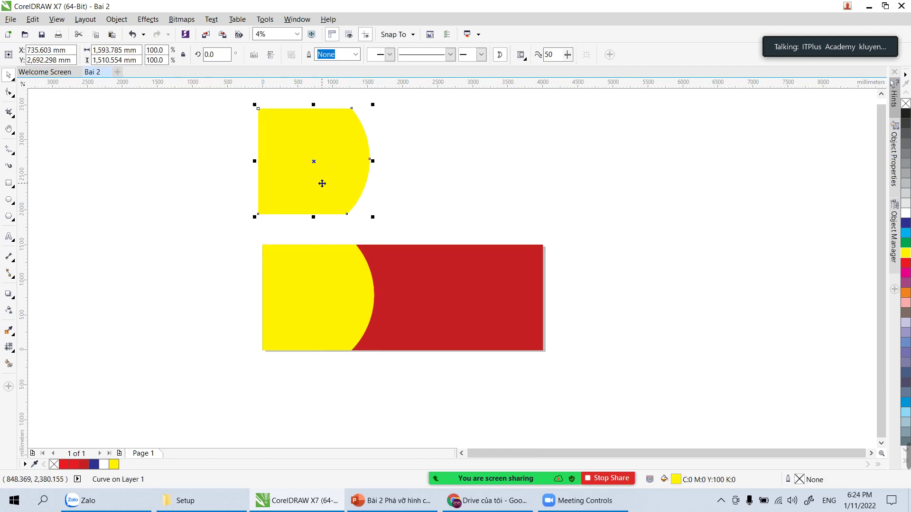
drag(320, 180, 413, 172)
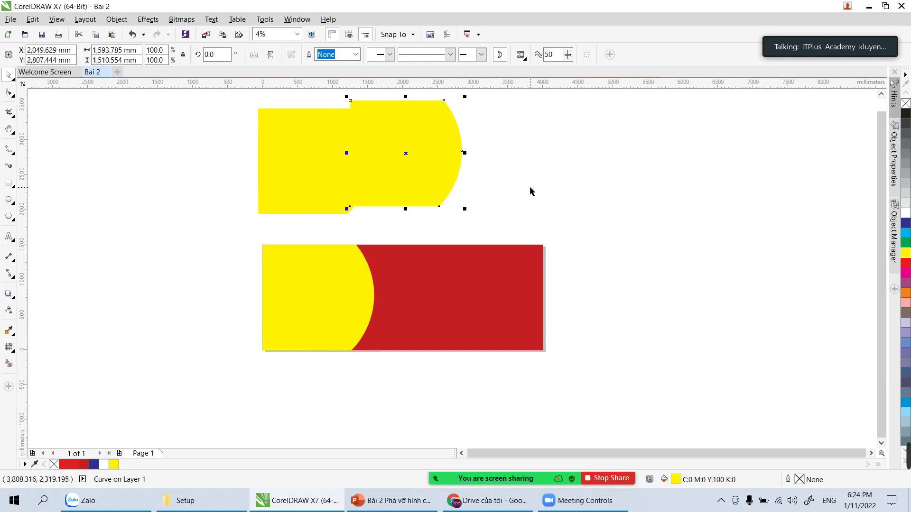
key(ctrl+z)
click(334, 179)
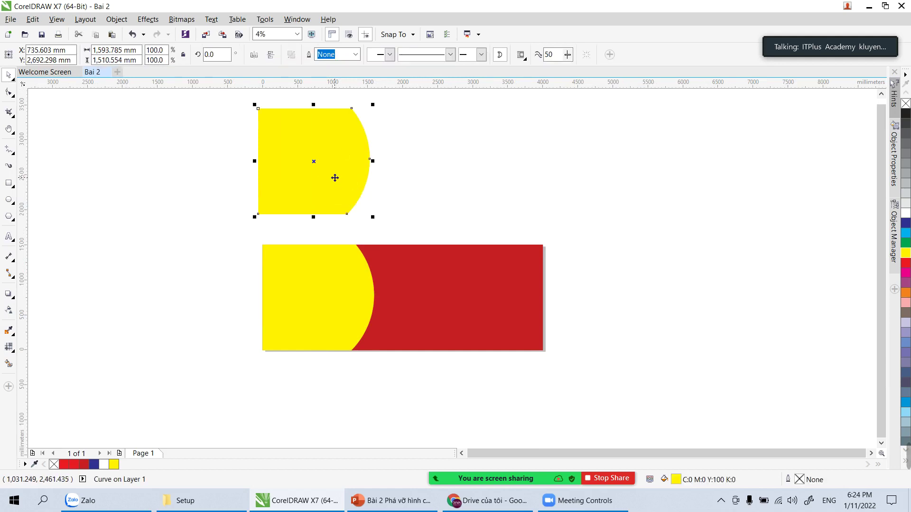
drag(331, 177, 551, 167)
click(685, 211)
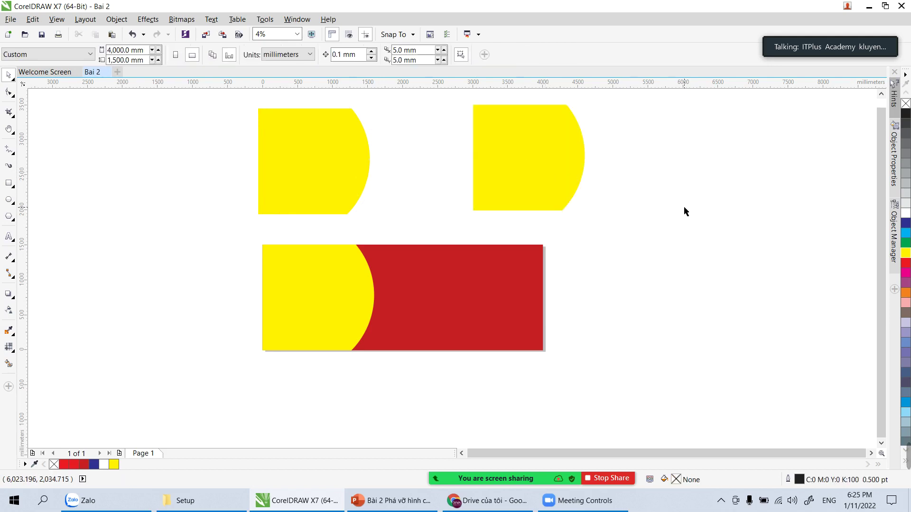
click(538, 166)
key(Delete)
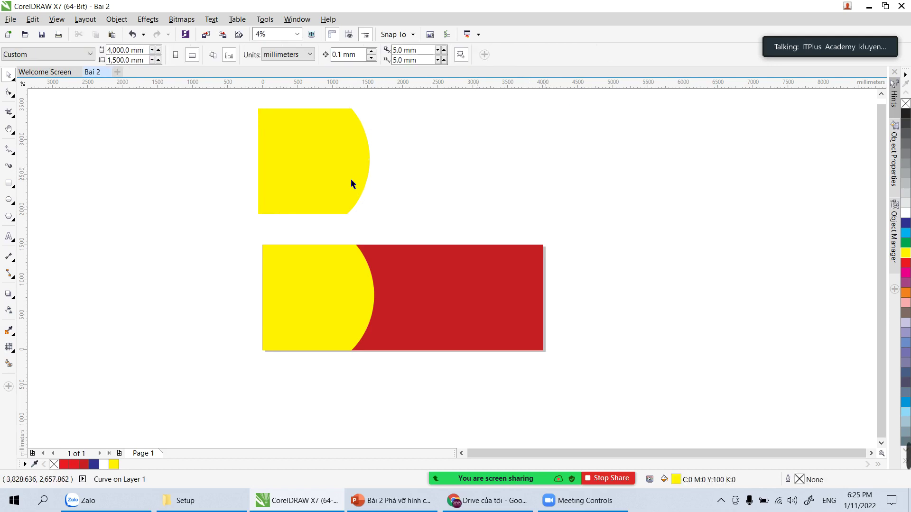
drag(348, 184, 523, 184)
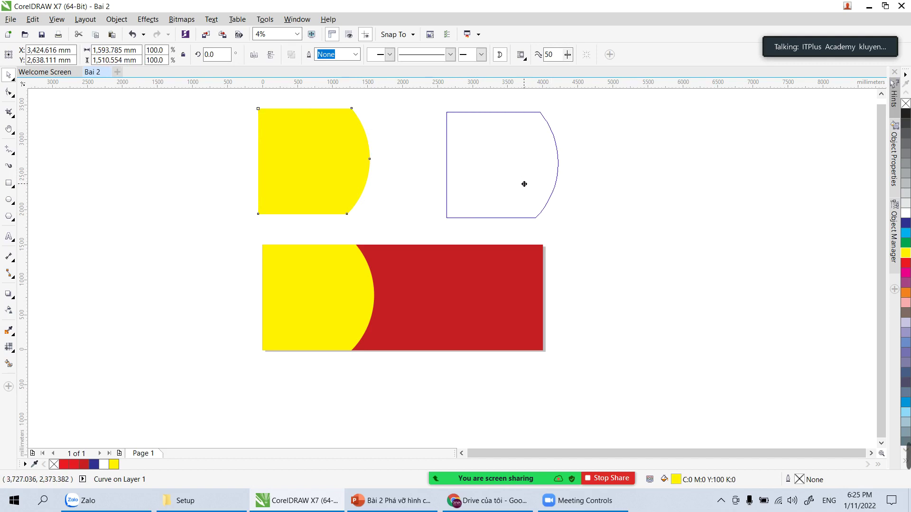
drag(523, 184, 458, 192)
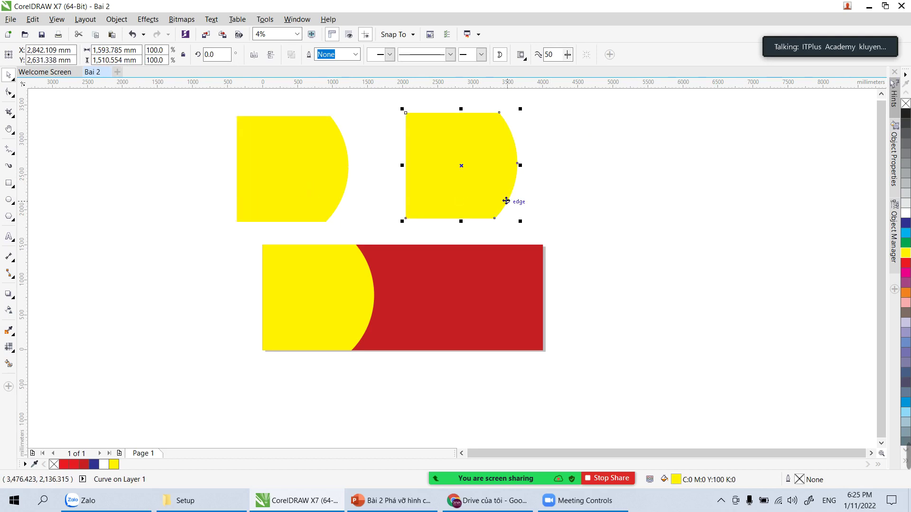
click(579, 206)
drag(199, 90, 569, 231)
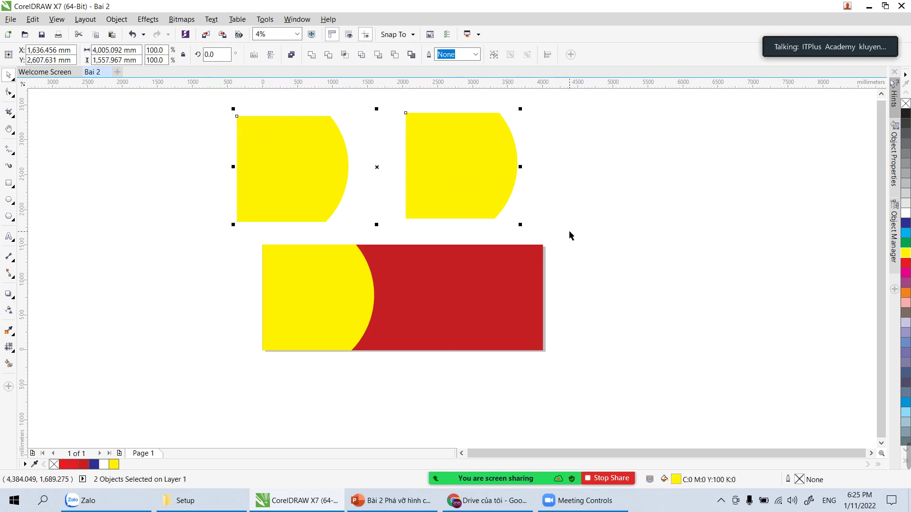
key(Delete)
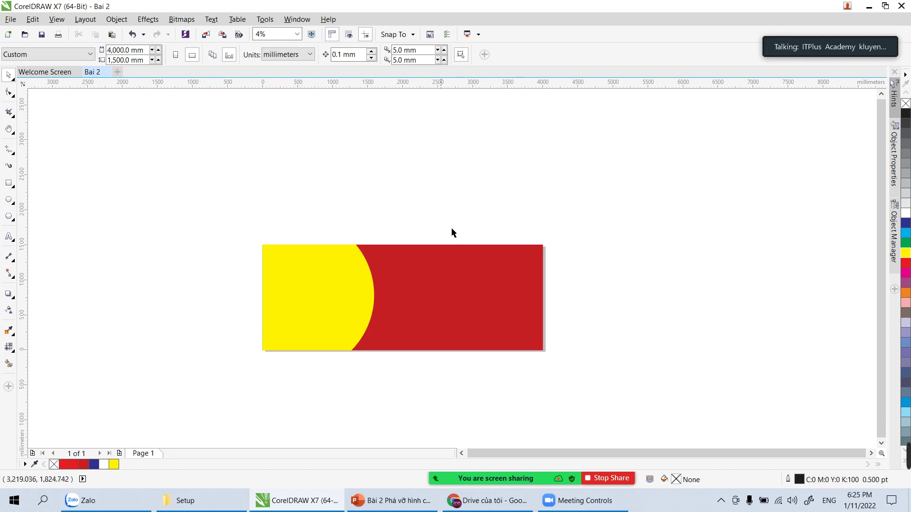
Step: Zoom in on the banner and make a slightly offset copy of the yellow curve
key(z)
drag(244, 232, 574, 382)
drag(102, 110, 775, 398)
key(space)
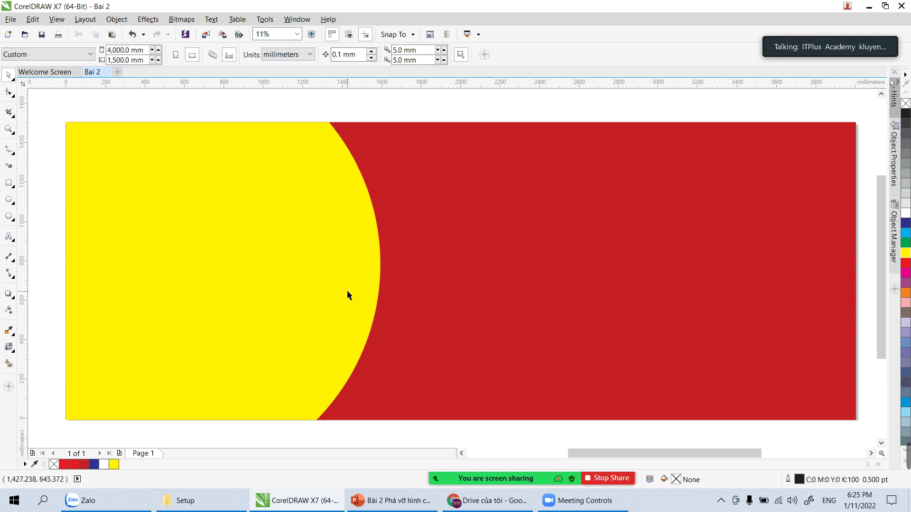
click(346, 289)
drag(360, 297, 370, 307)
key(ctrl+z)
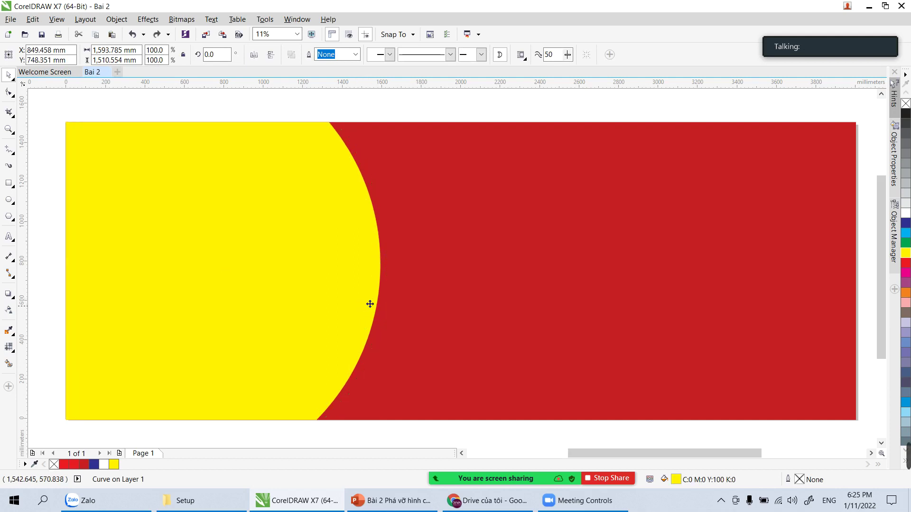
shift+click(489, 169)
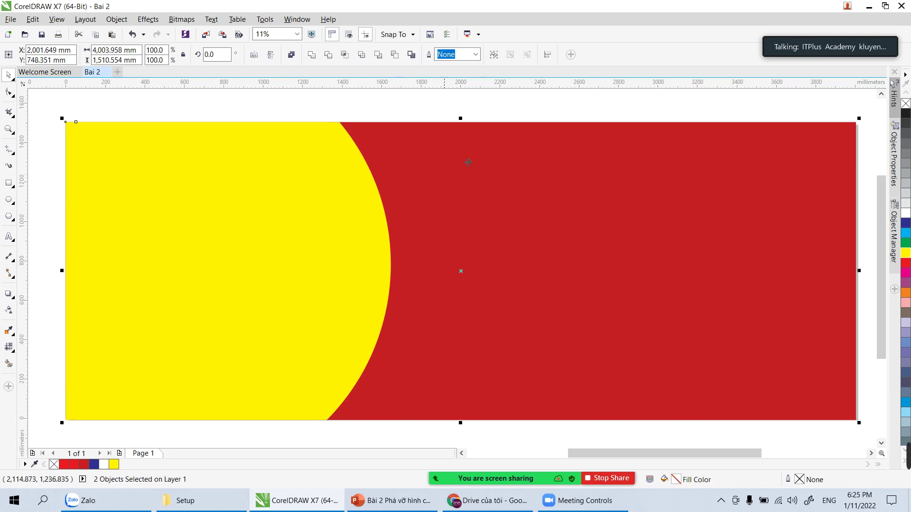
click(348, 92)
click(348, 140)
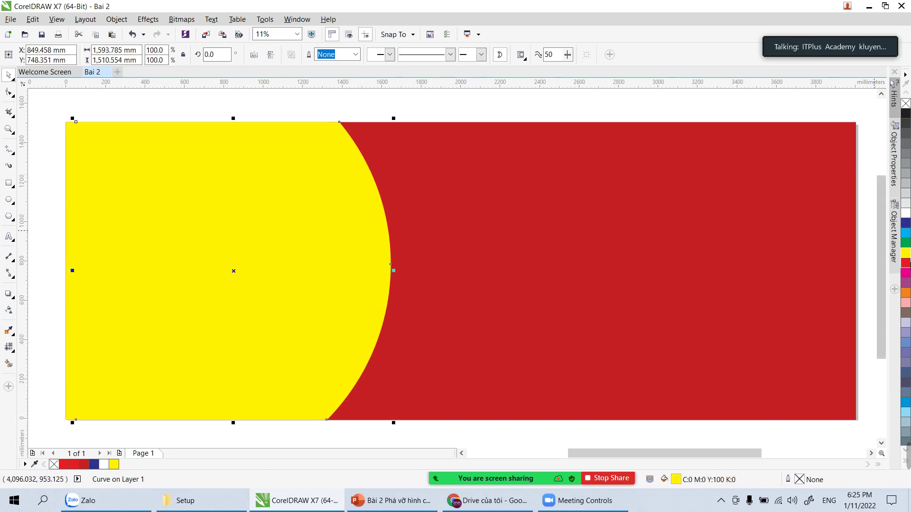
Step: Fill the copy a light orange shade and send it behind the yellow curve
click(906, 293)
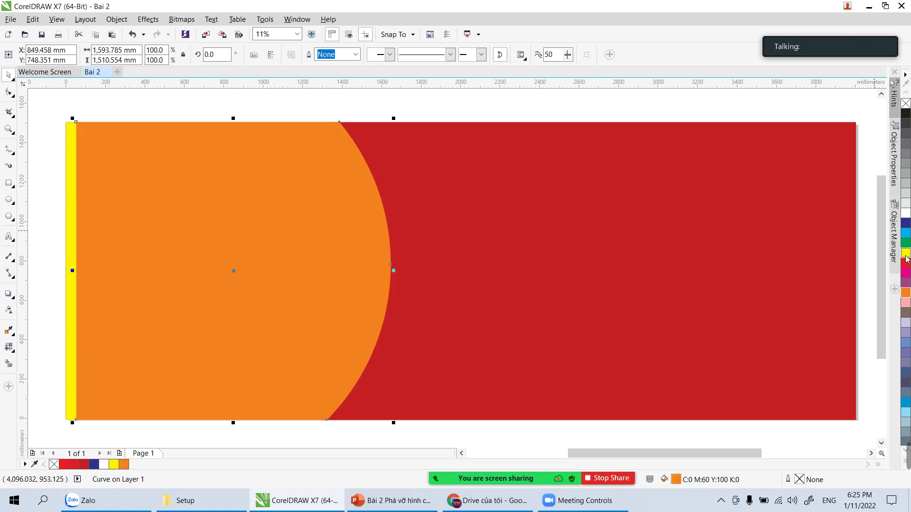
drag(907, 258, 880, 287)
click(403, 146)
click(338, 198)
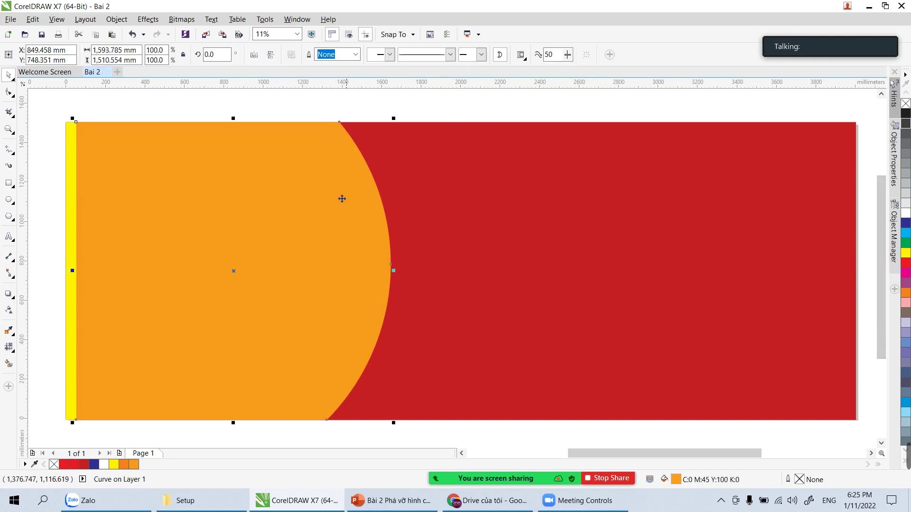
shift+click(538, 224)
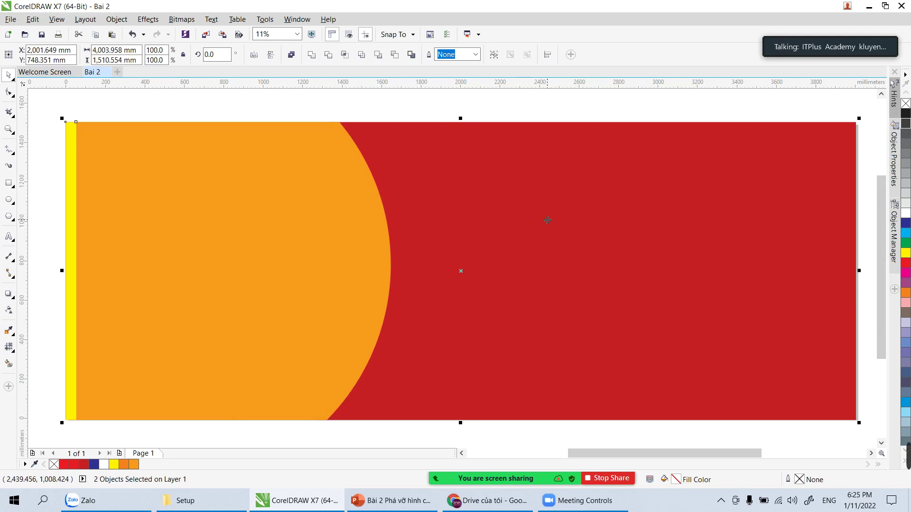
key(ctrl+Page_Down)
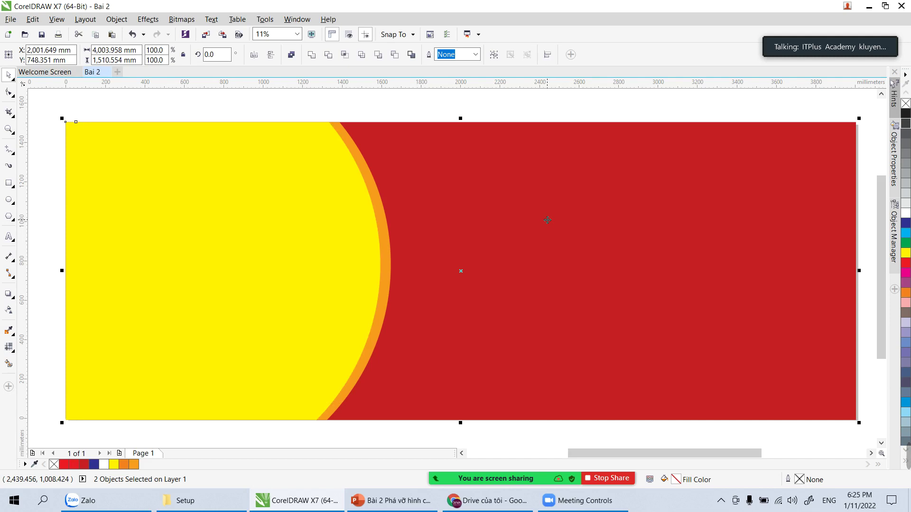
click(544, 110)
click(312, 223)
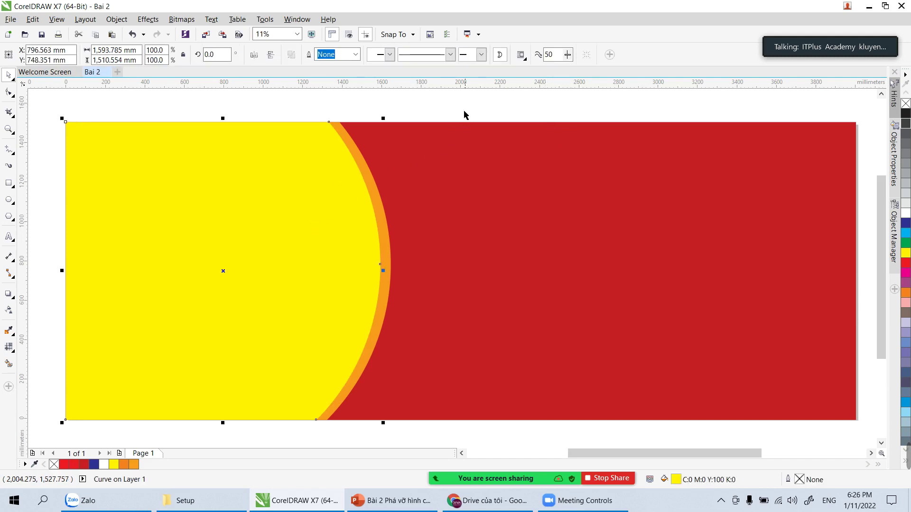
click(269, 105)
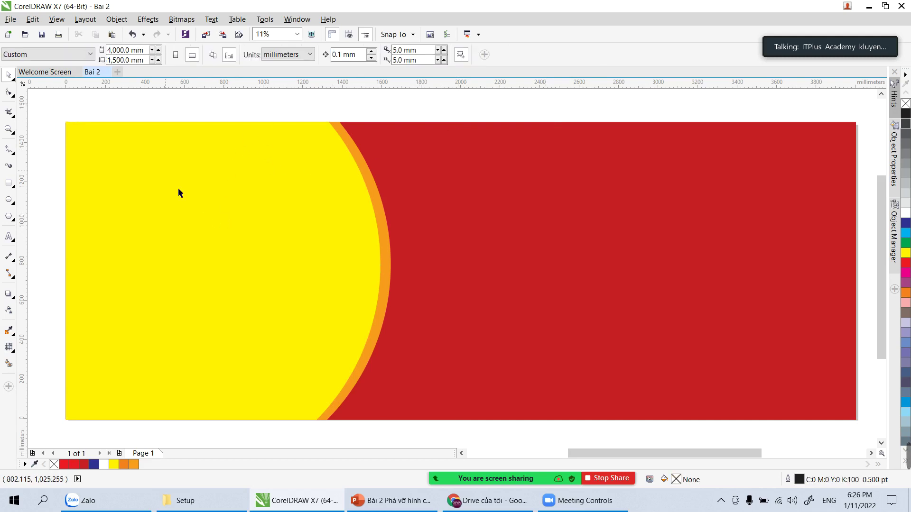
Step: Open the Import dialog, then close it without importing anything
click(5, 20)
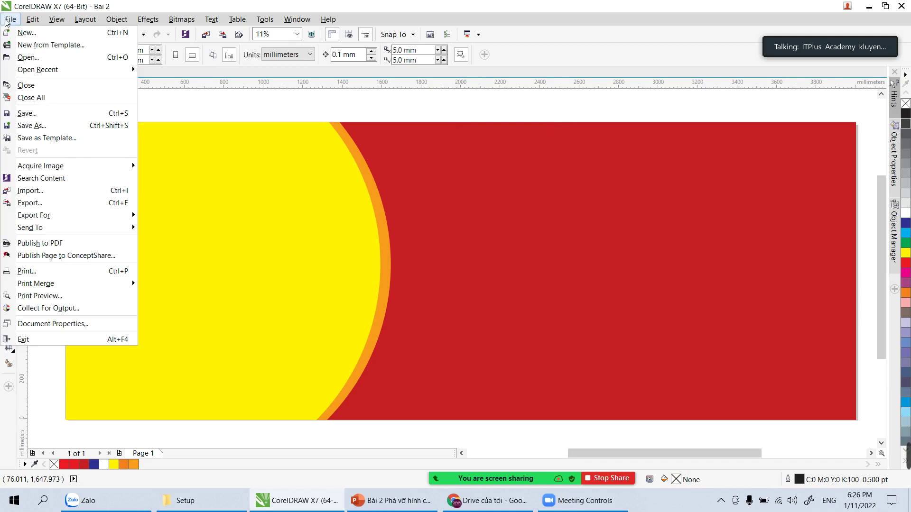
click(59, 191)
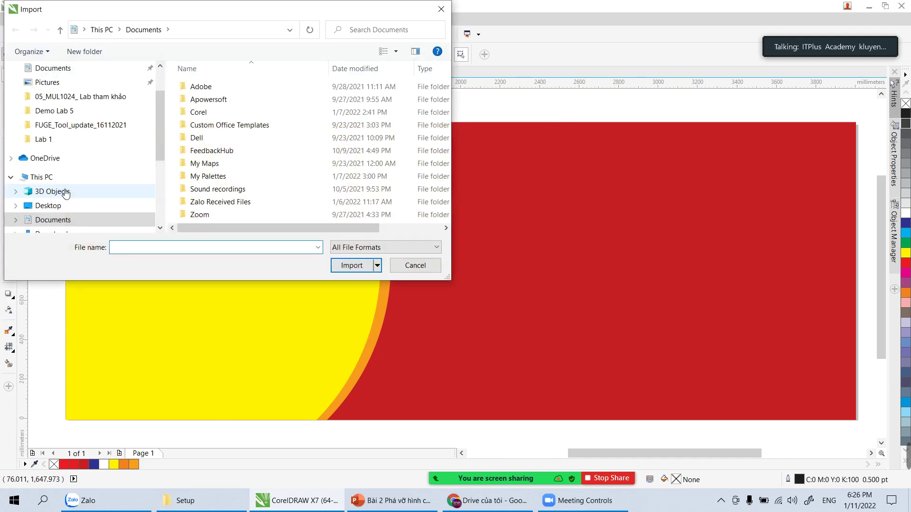
drag(206, 13, 465, 54)
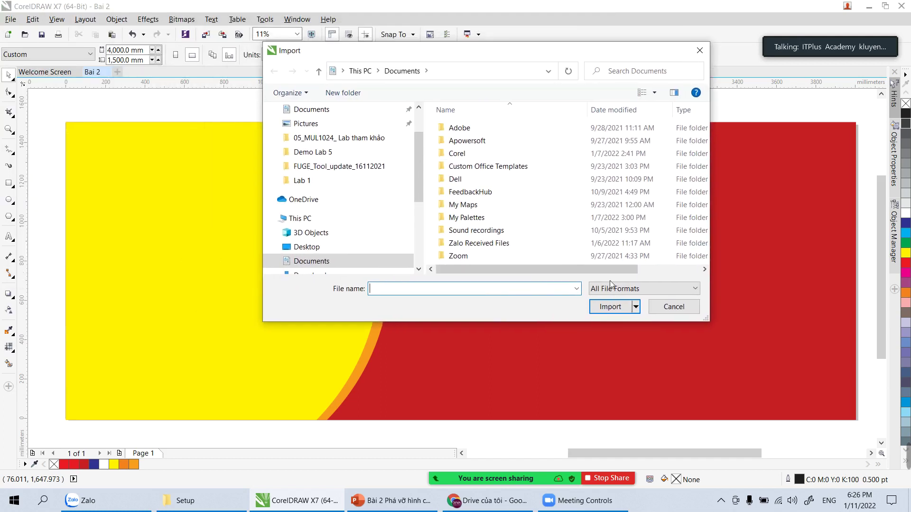
click(684, 312)
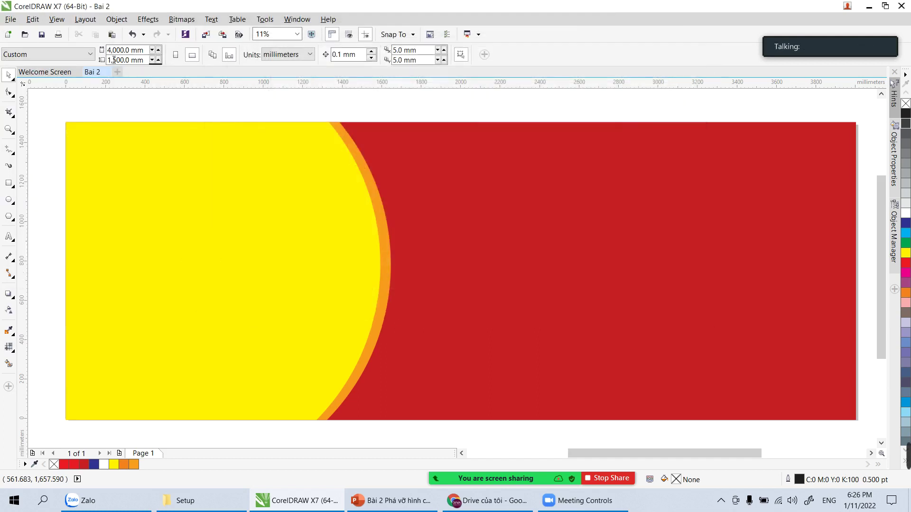
Step: In the Import dialog, browse to Local Disk (E:) > DATA IMAGE > Fashion
click(11, 19)
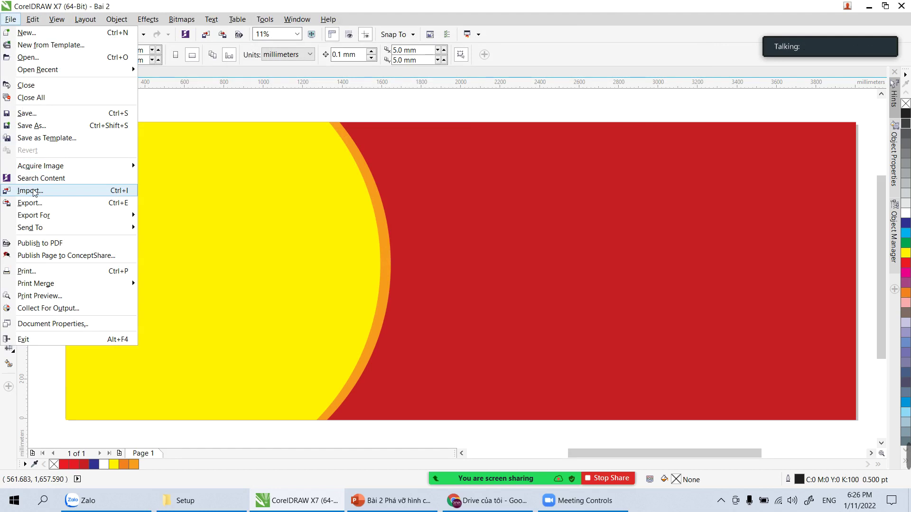
click(35, 191)
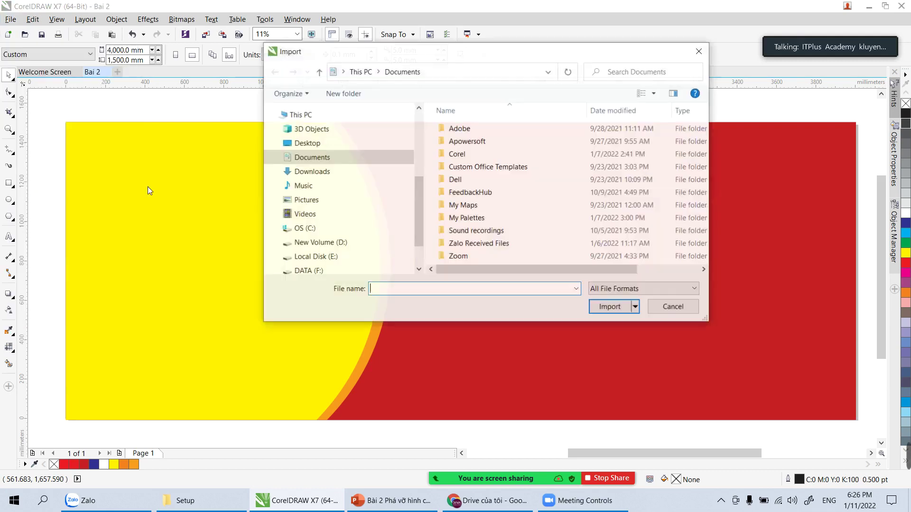
scroll(365, 236, down, 1)
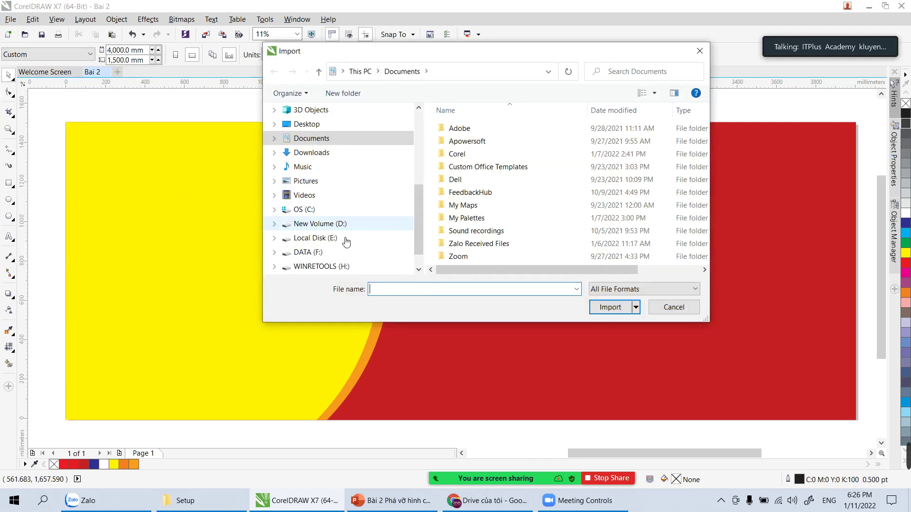
click(318, 254)
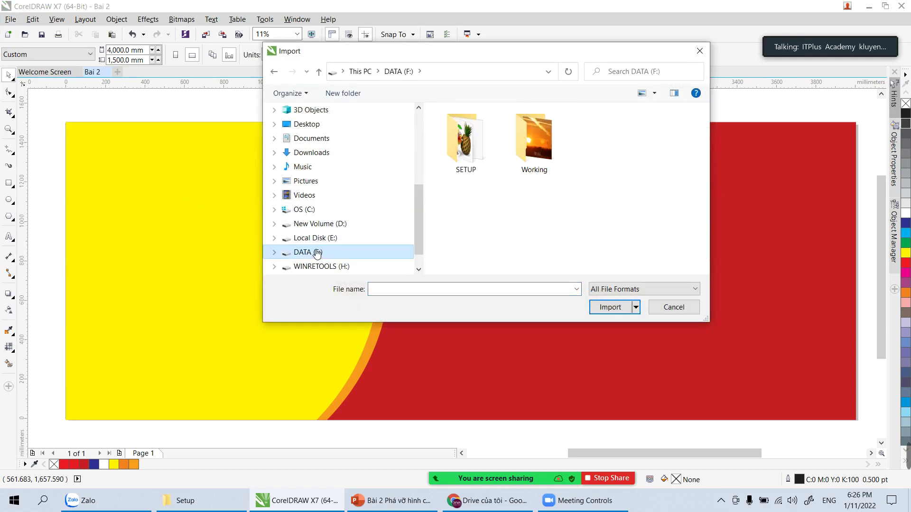
click(317, 240)
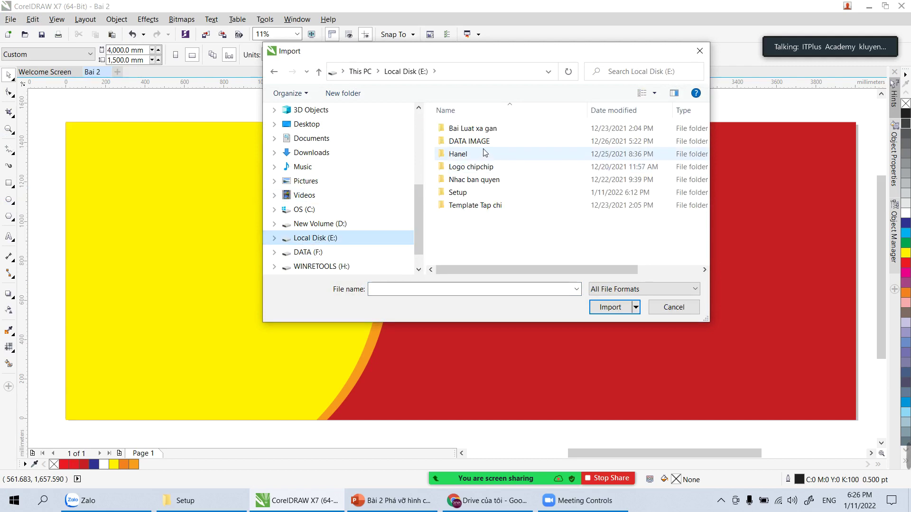
double_click(480, 142)
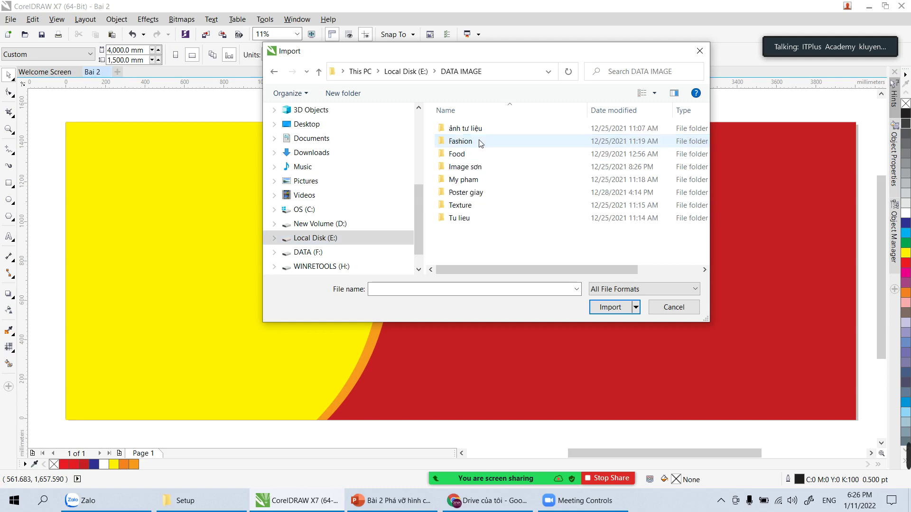
double_click(475, 193)
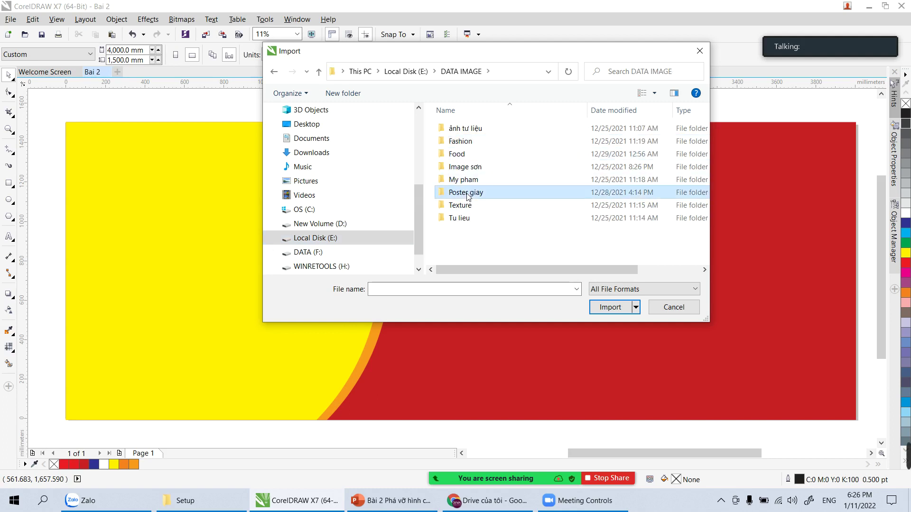
click(274, 72)
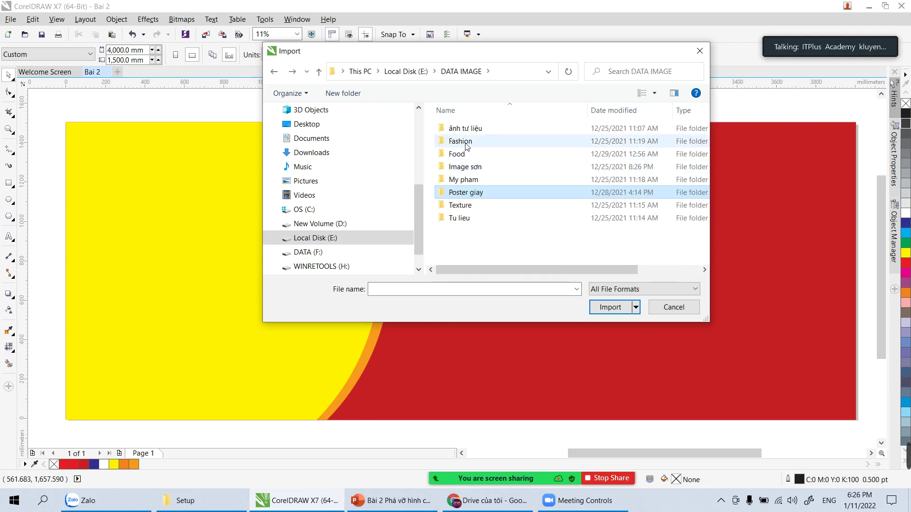
double_click(462, 142)
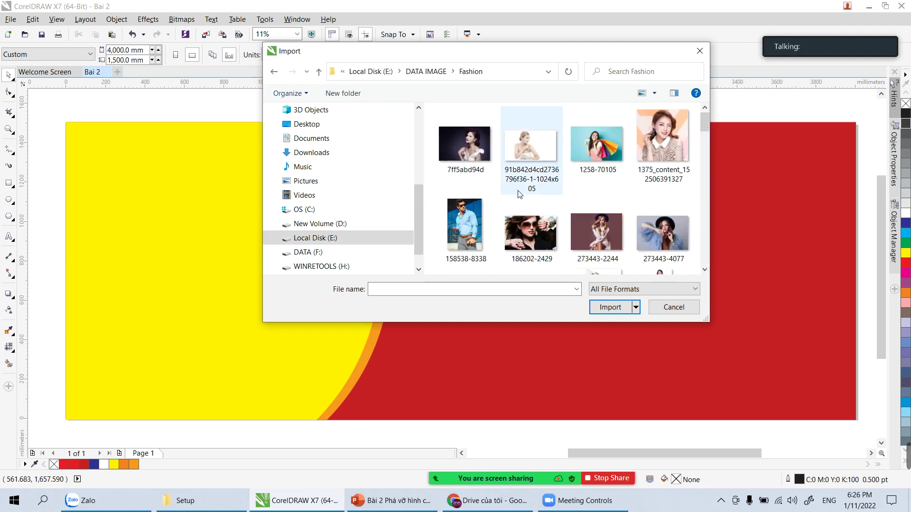
click(658, 144)
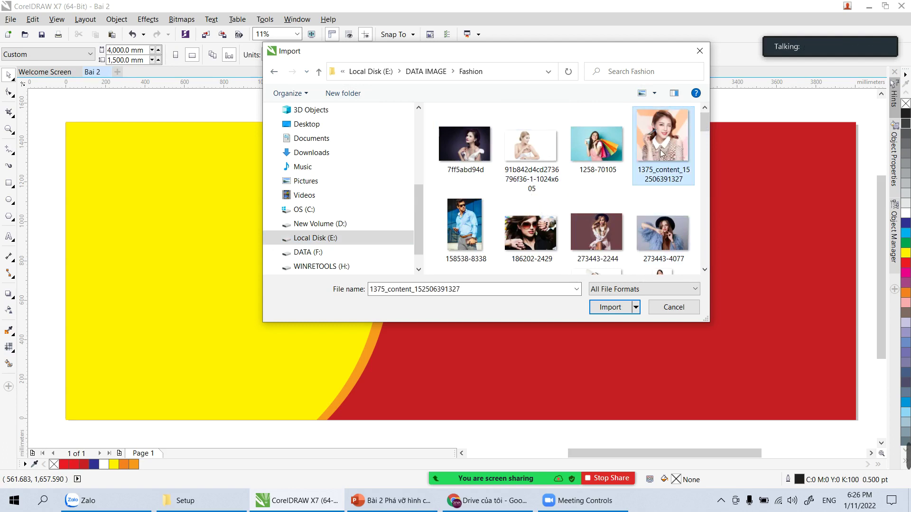
scroll(619, 207, down, 1)
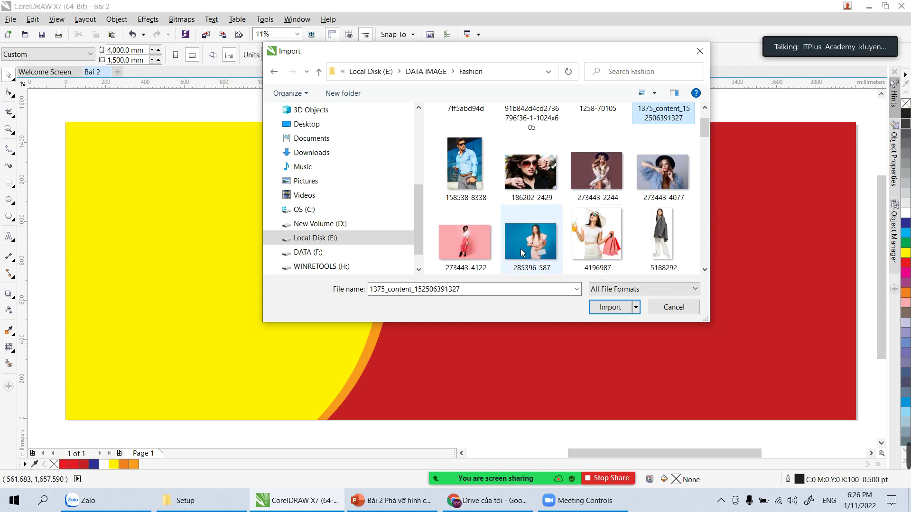
click(466, 250)
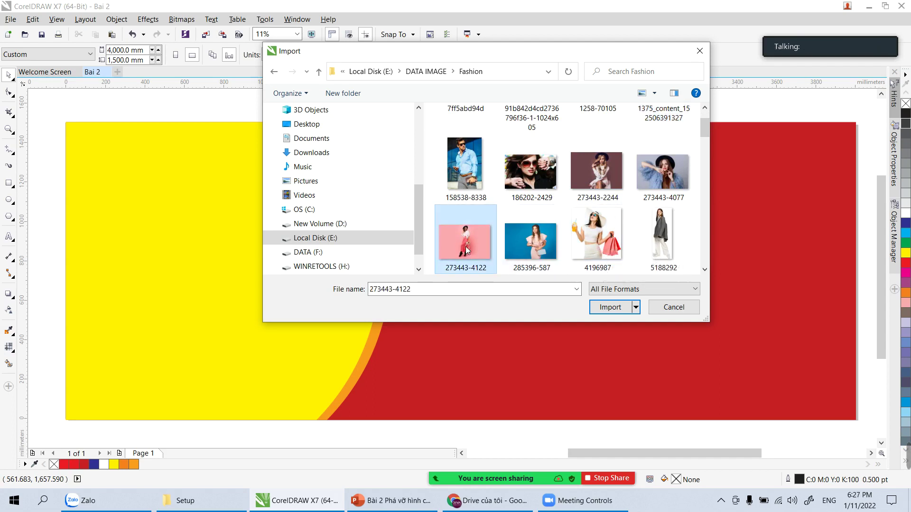
scroll(579, 227, down, 3)
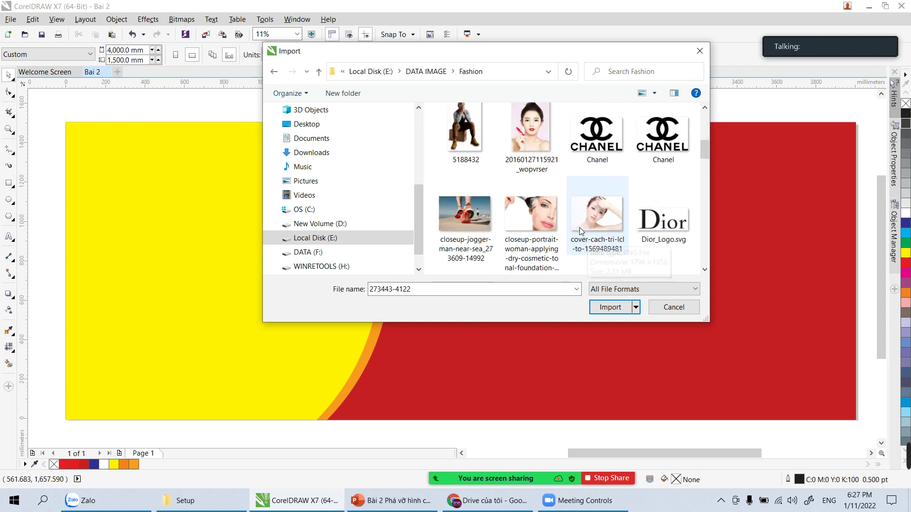
scroll(472, 192, up, 2)
scroll(472, 192, up, 2)
double_click(463, 218)
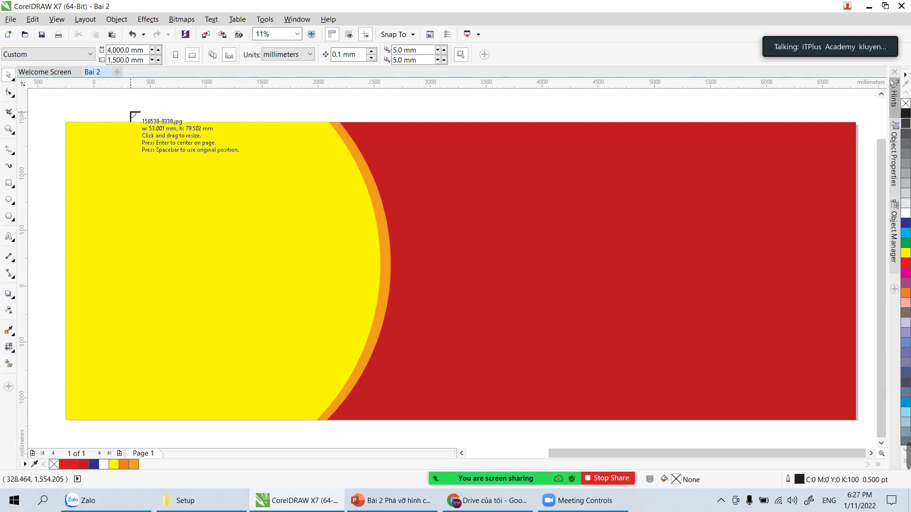
Step: Place the imported photo at the page's top-left and shift it left to reveal the yellow arc
scroll(131, 114, down, 2)
drag(94, 119, 353, 388)
click(352, 369)
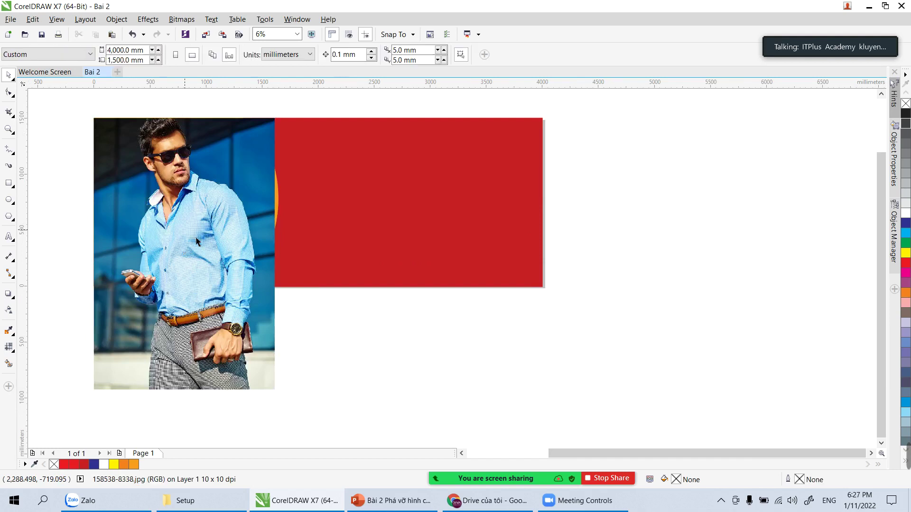
key(z)
drag(161, 197, 368, 360)
key(space)
click(456, 338)
drag(457, 338, 410, 338)
Step: Bring the yellow arc in front of the photo with no fill and a white outline
click(510, 249)
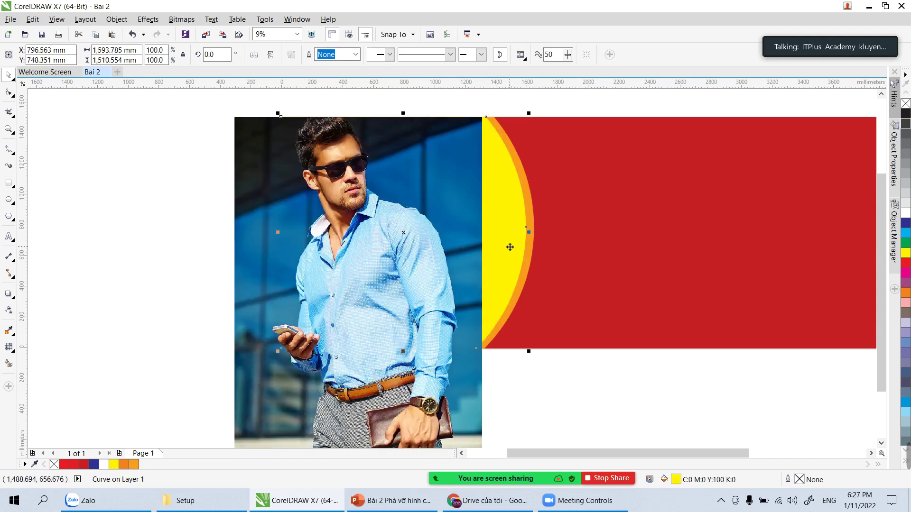
key(shift+Page_Up)
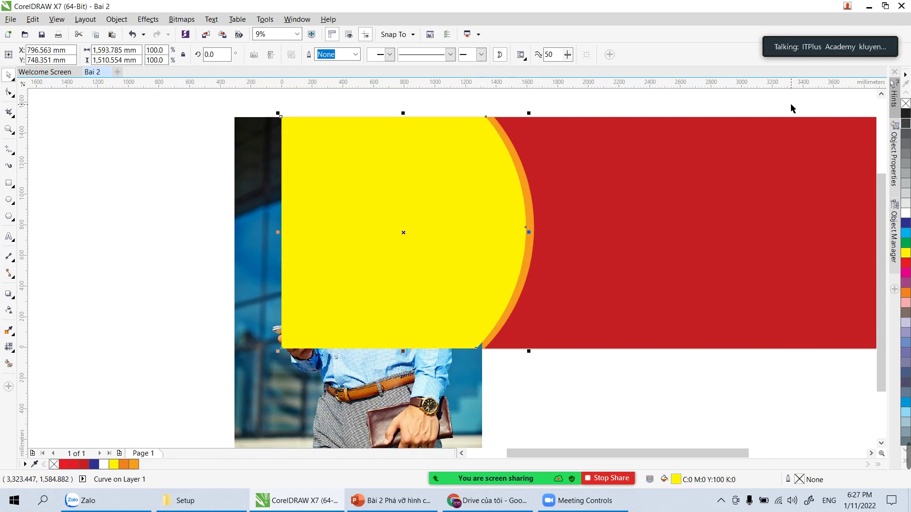
click(905, 105)
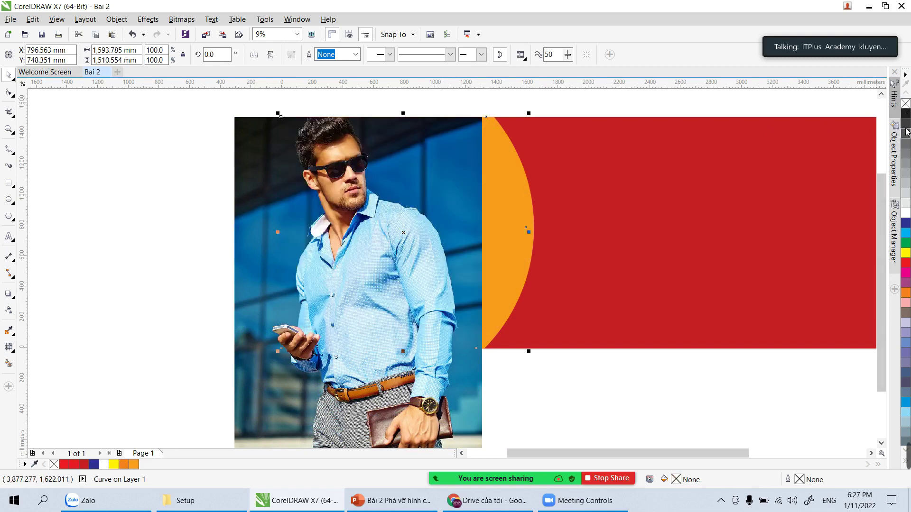
right_click(904, 216)
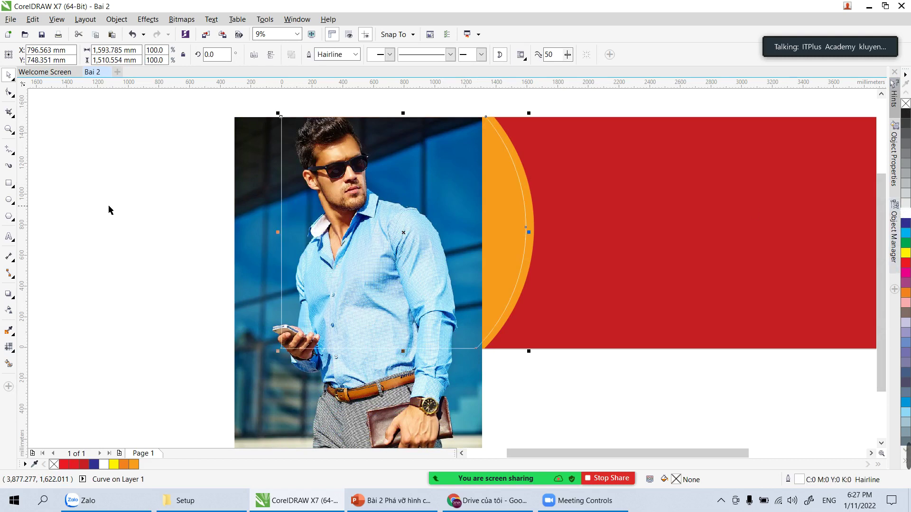
click(137, 217)
Step: Position the man's photo under the white-outlined arc frame
drag(252, 280, 295, 277)
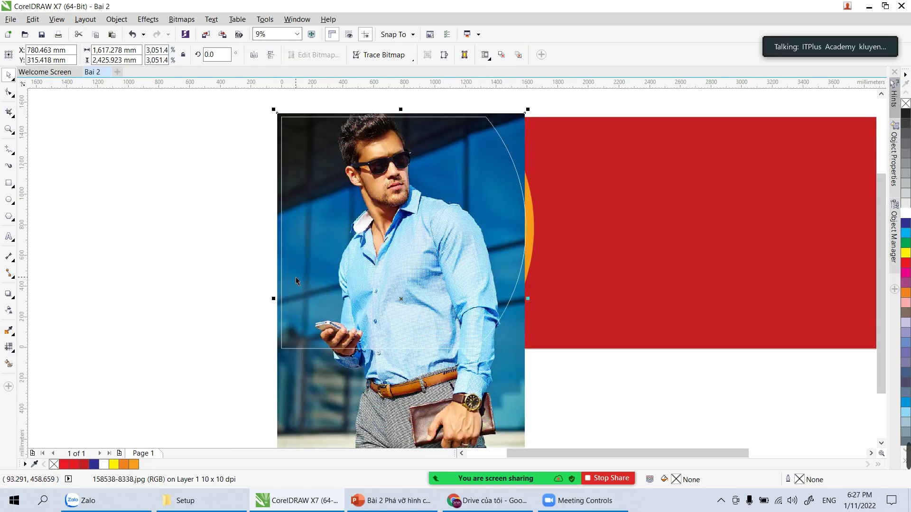
key(Tab)
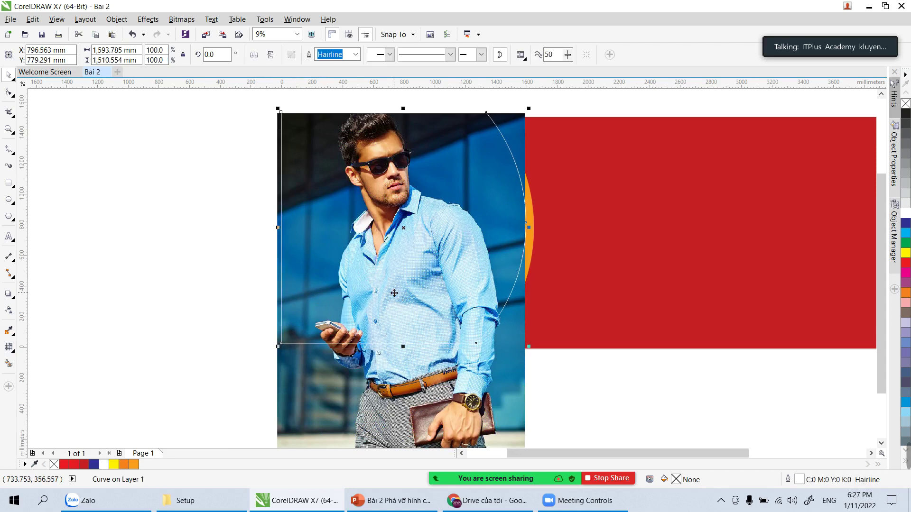
click(421, 359)
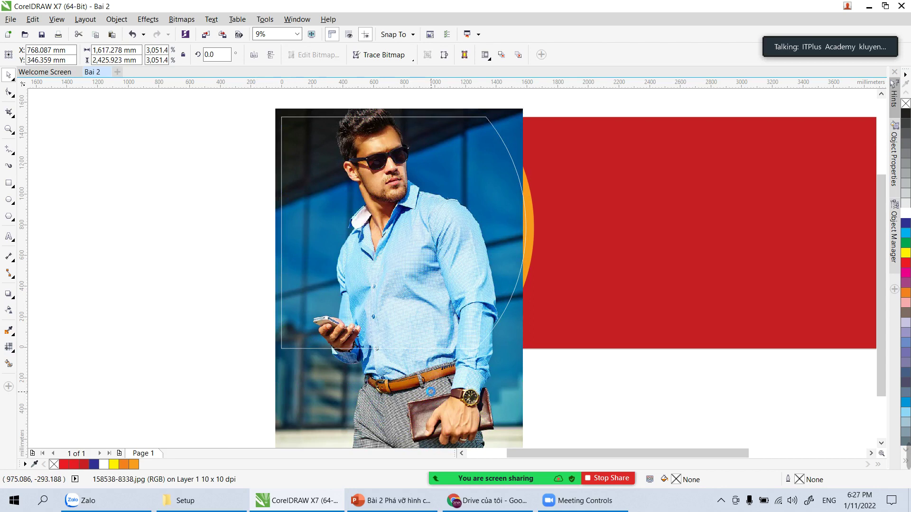
drag(424, 381, 428, 380)
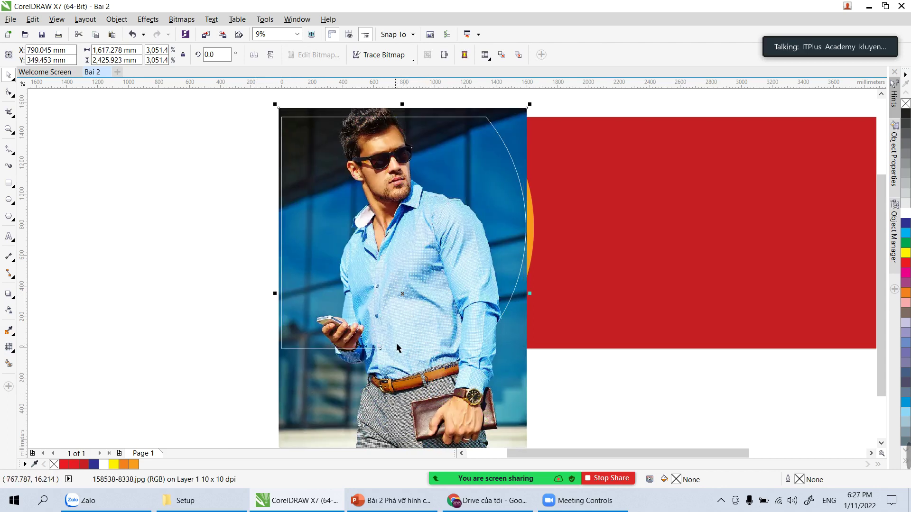
click(261, 356)
click(330, 378)
Step: PowerClip the man's photo inside the white-outlined arc frame with Place Inside Frame
click(222, 357)
click(312, 392)
click(124, 21)
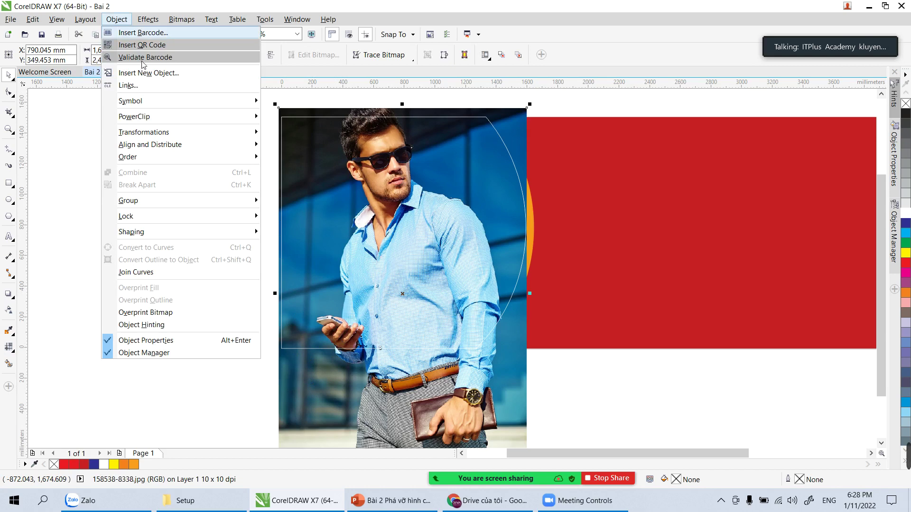
mouse_move(158, 122)
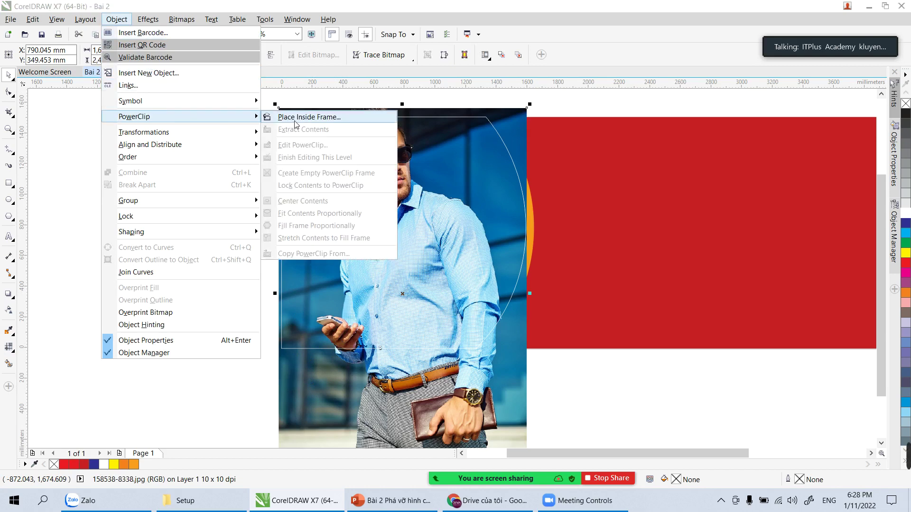
click(319, 119)
click(284, 124)
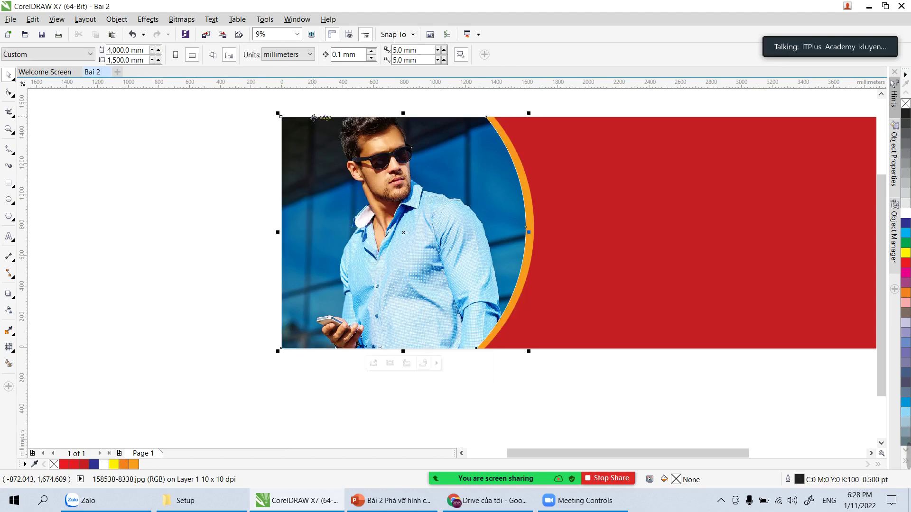
click(175, 186)
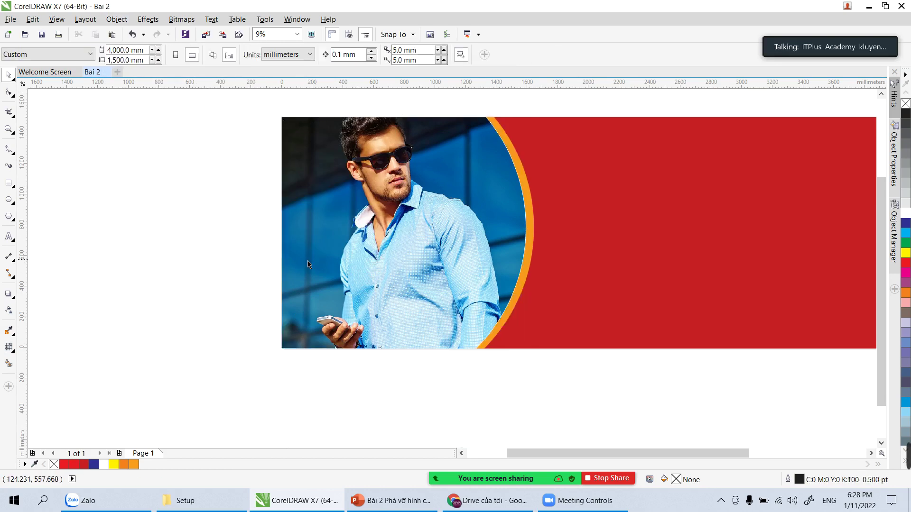
click(356, 258)
click(209, 242)
click(389, 250)
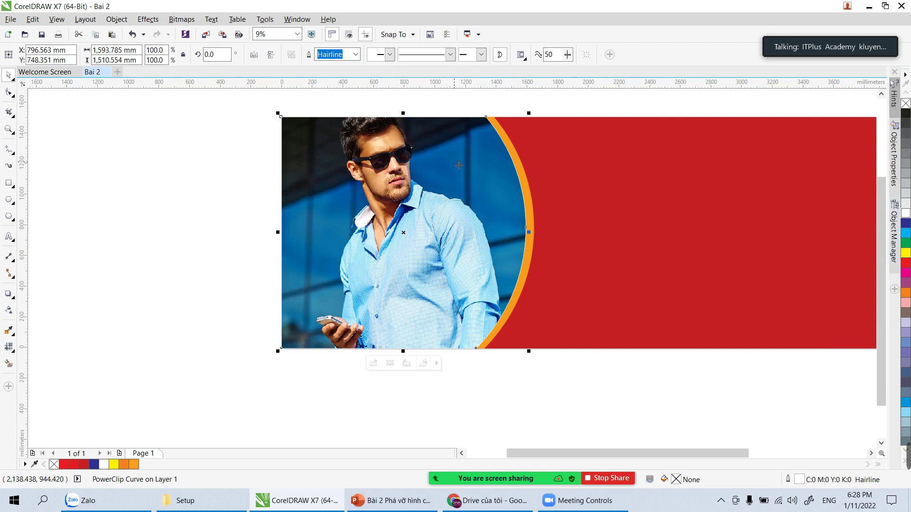
Step: Set the PowerClip photo frame's outline width to 12.0 pt
click(355, 55)
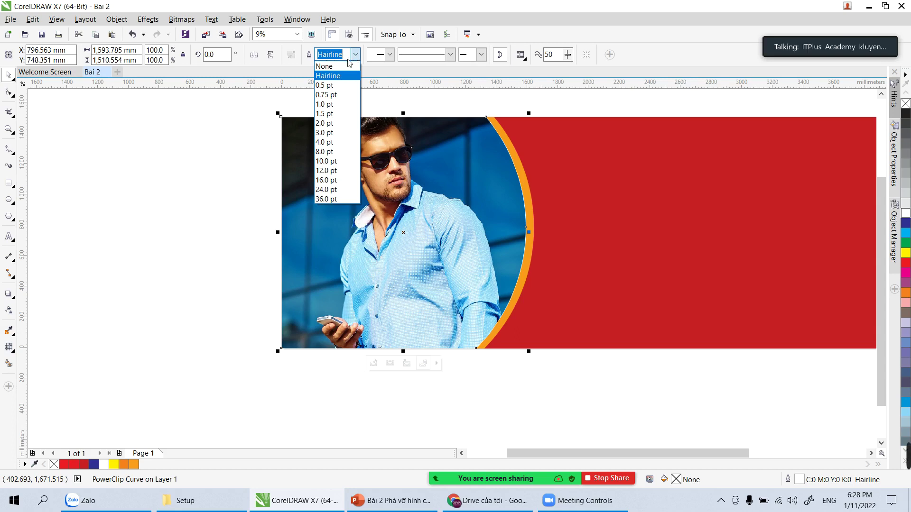
click(333, 114)
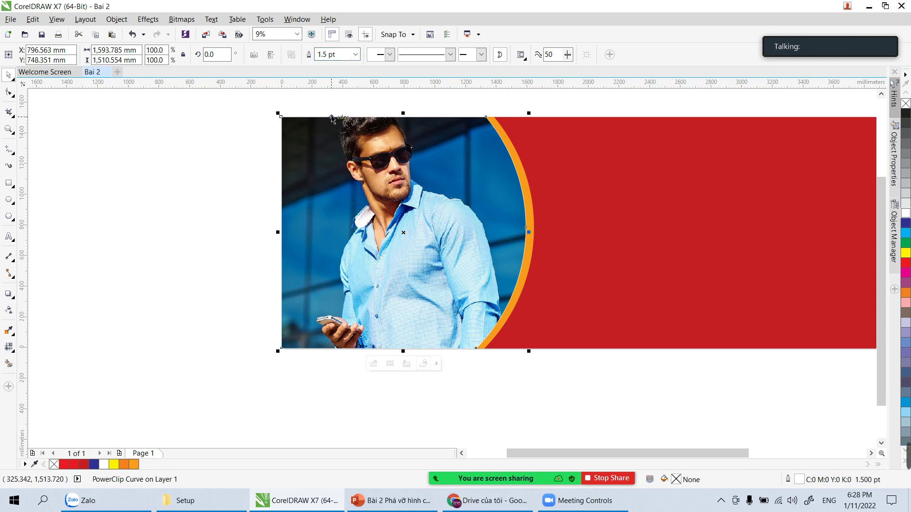
click(355, 54)
click(331, 170)
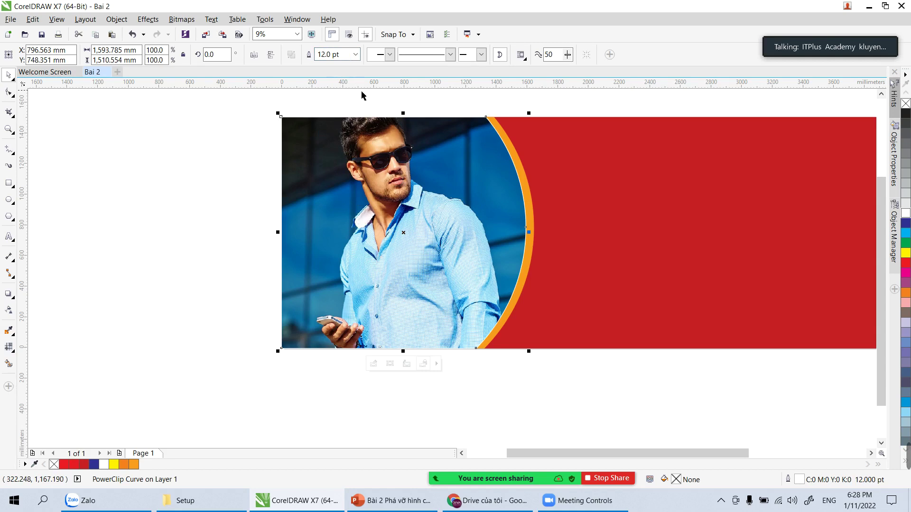
click(355, 54)
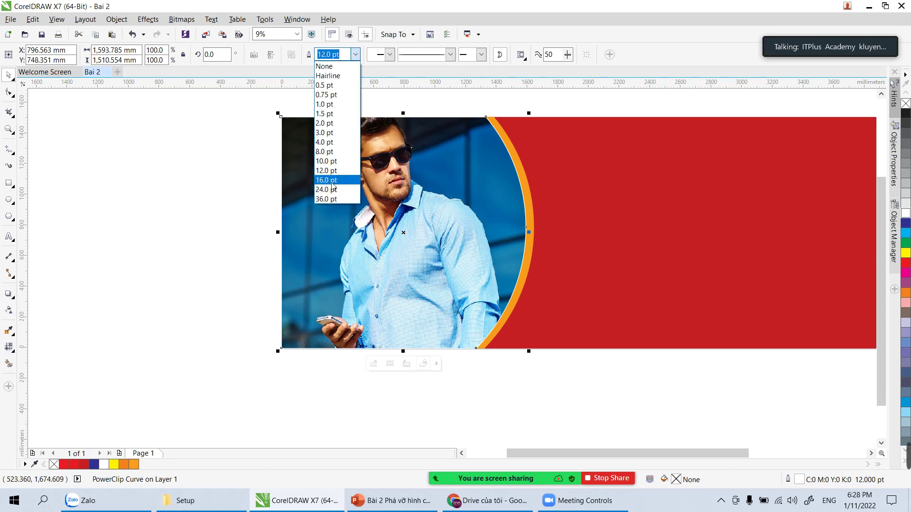
click(332, 182)
click(207, 203)
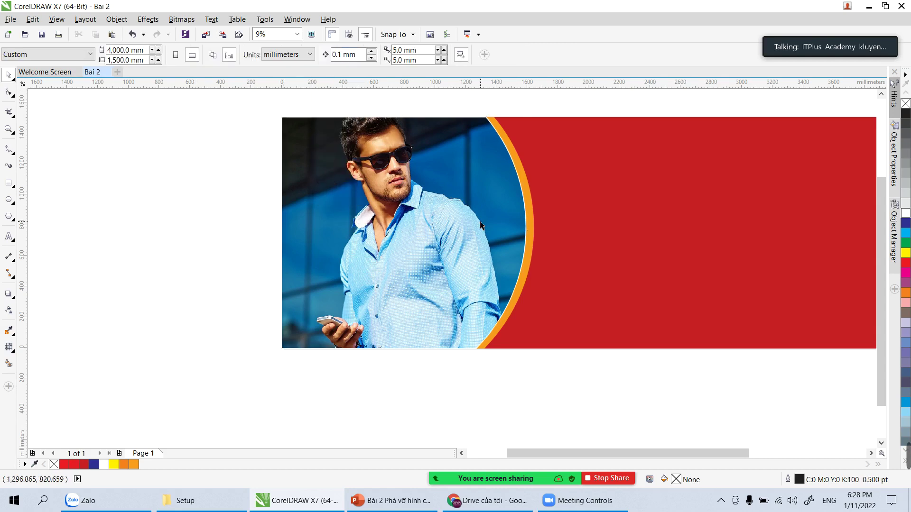
Step: Pan the view so the whole banner is centred
key(h)
drag(606, 197, 393, 243)
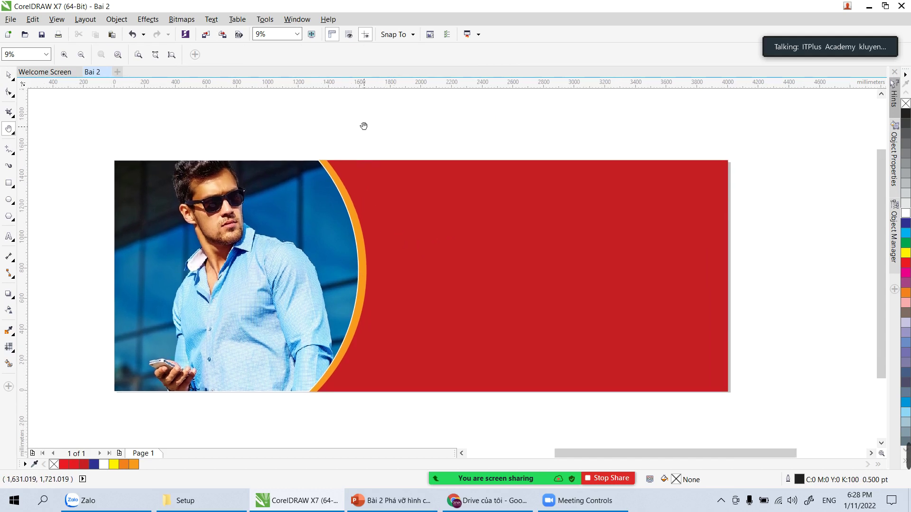
click(9, 75)
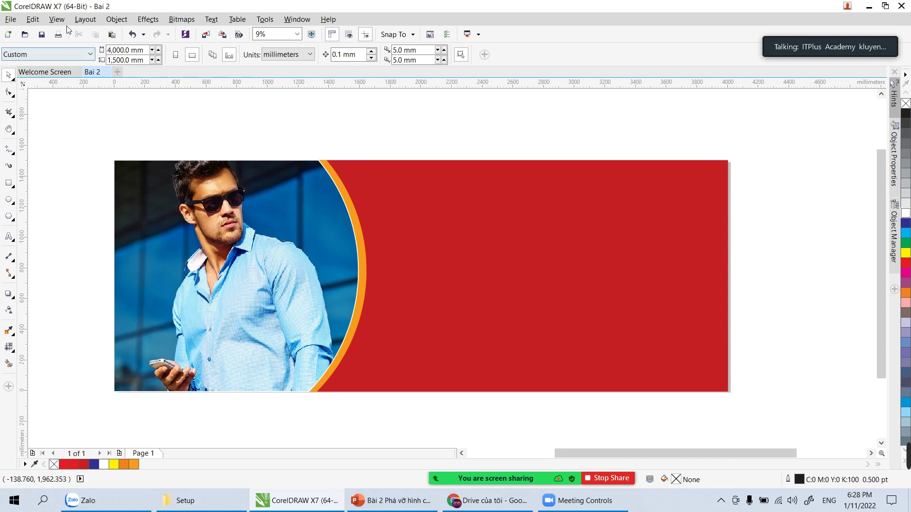
Step: In the Import dialog, browse to D:\Dao tao\Data\Logo cac doi tac
click(15, 22)
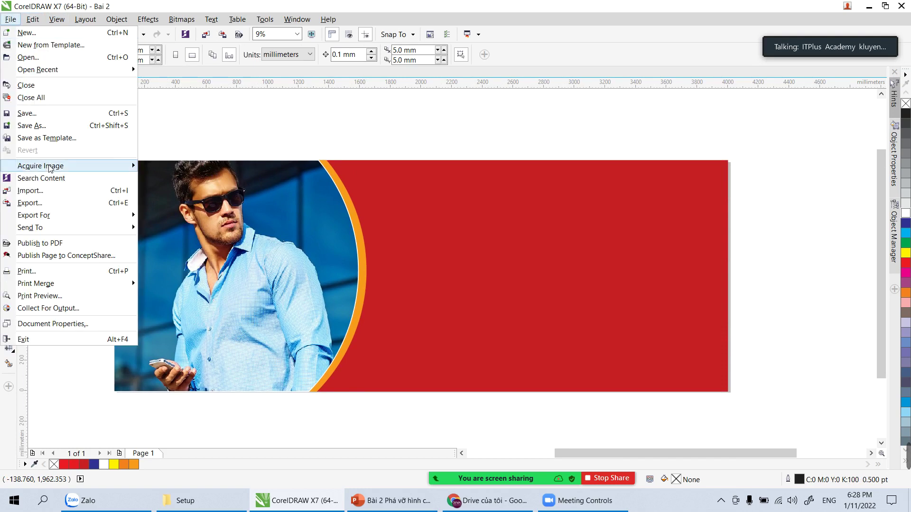
click(56, 190)
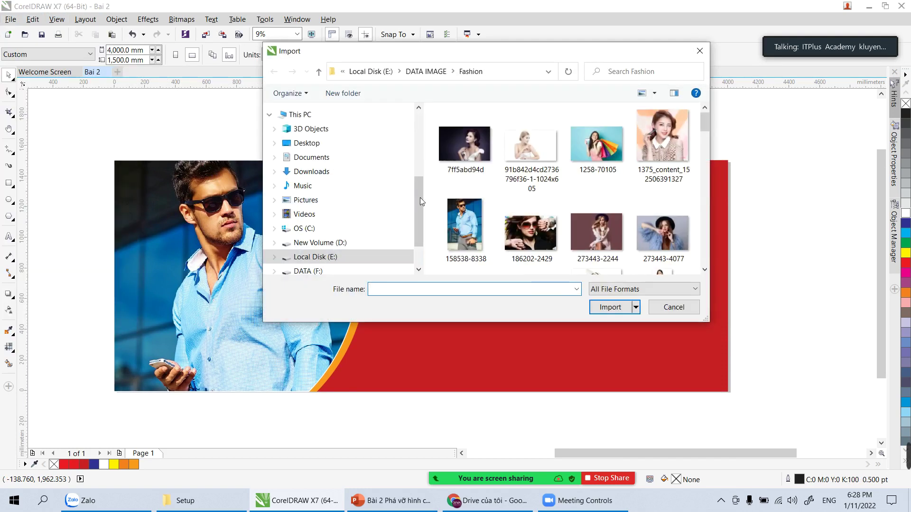
click(313, 244)
click(473, 146)
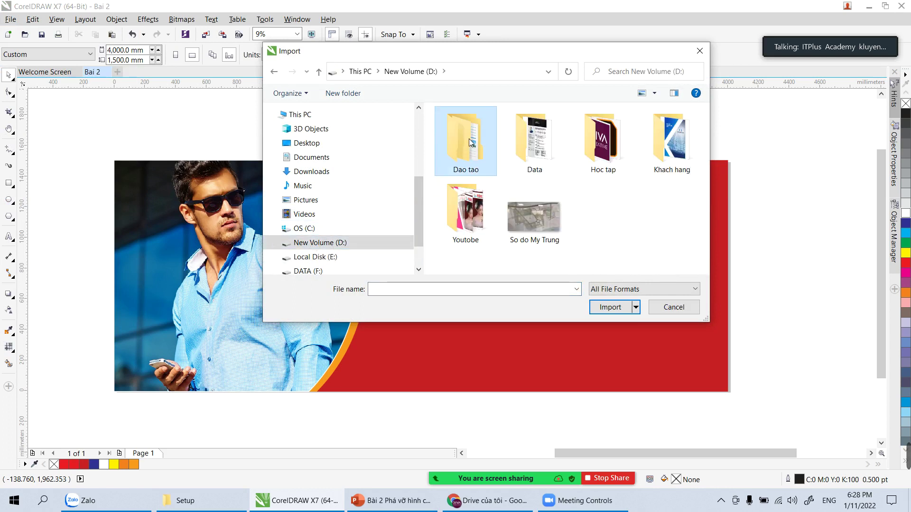
double_click(470, 143)
double_click(450, 126)
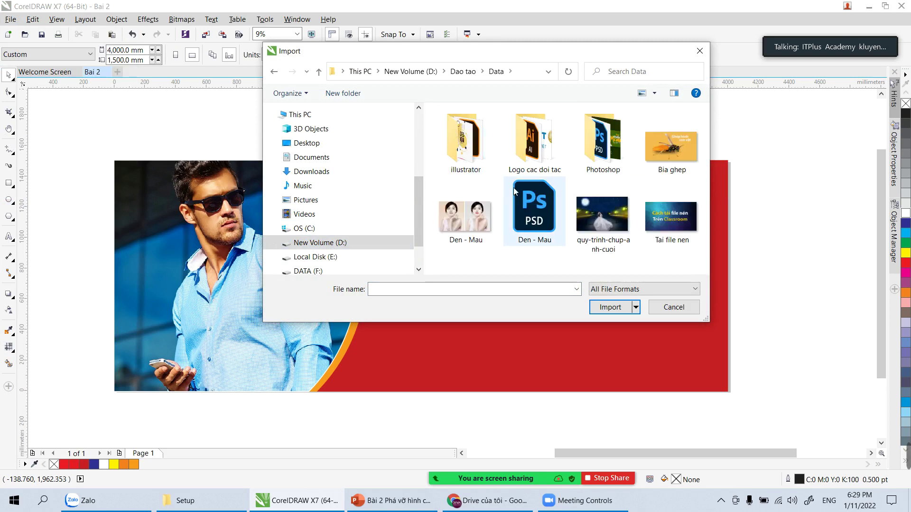
double_click(551, 146)
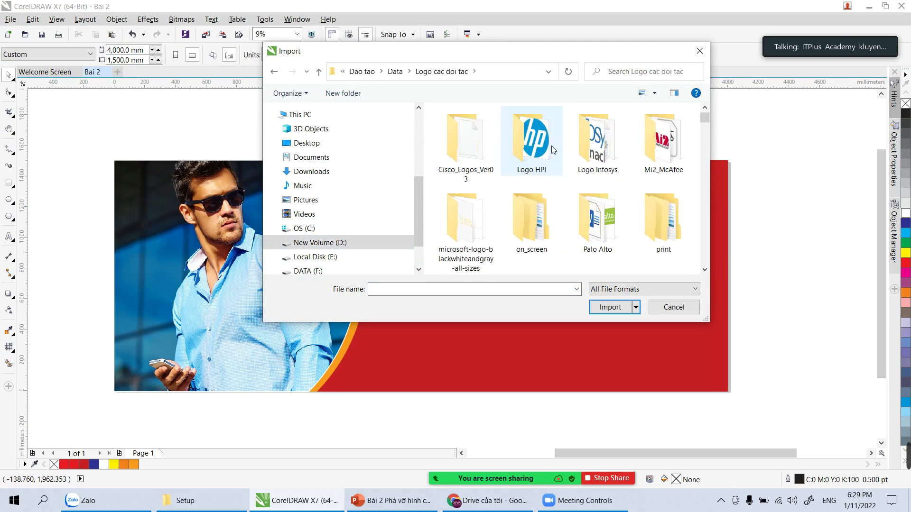
Step: Import AEON.eps with the default EPS options and place it on the photo
scroll(620, 179, down, 1)
click(666, 218)
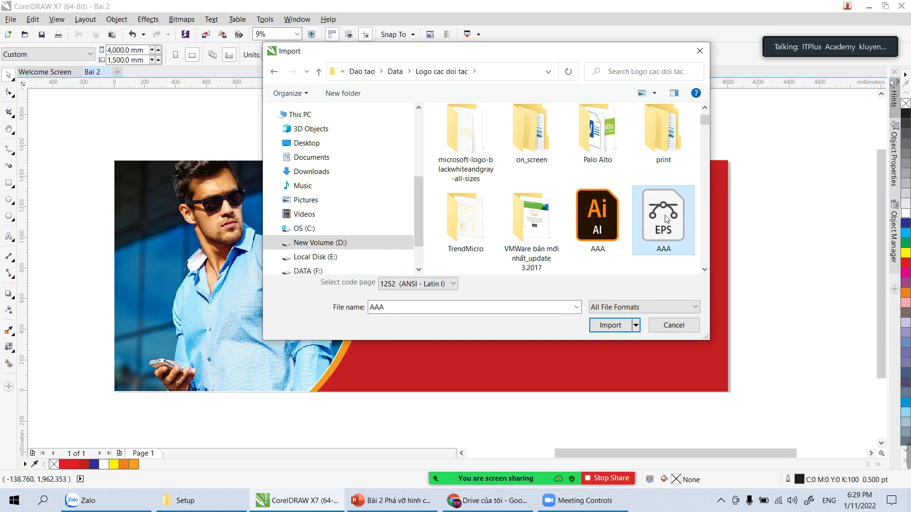
scroll(667, 218, down, 2)
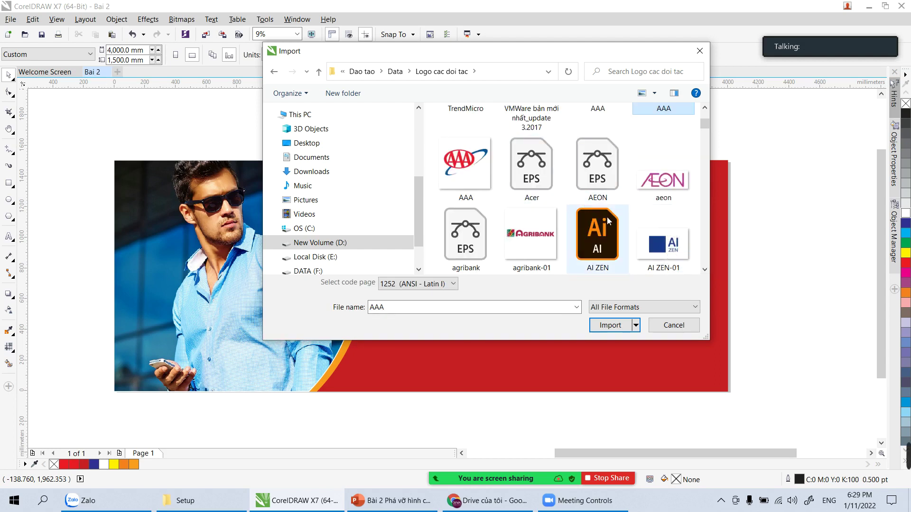
double_click(602, 164)
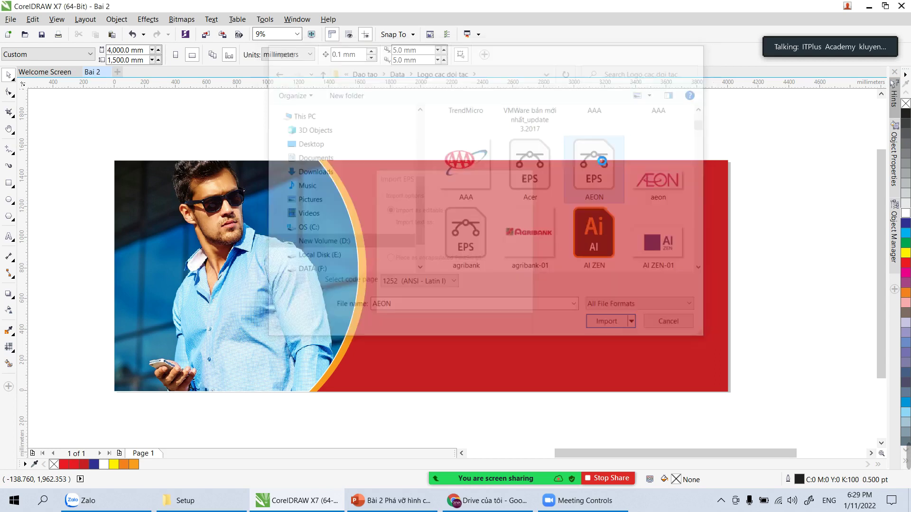
click(424, 306)
drag(274, 185, 292, 202)
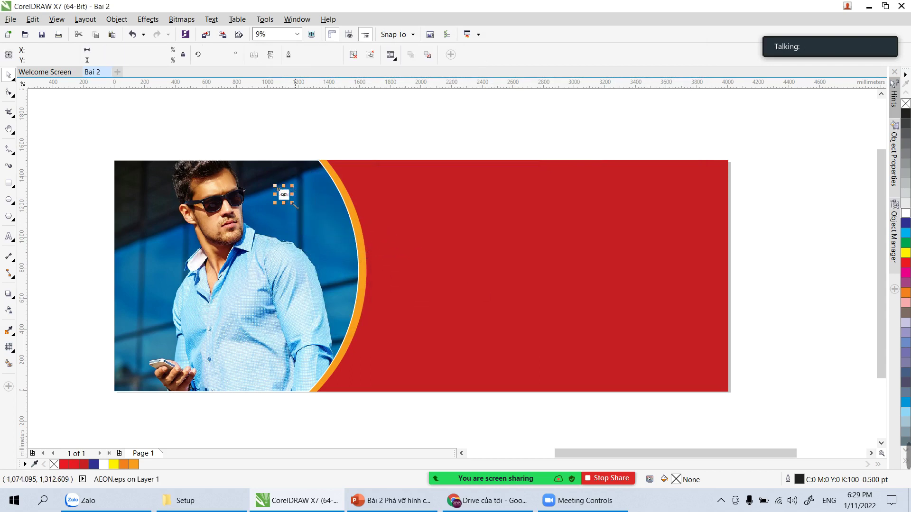
Step: Zoom in on the AEON logo and move it above the page top
key(z)
scroll(322, 239, up, 3)
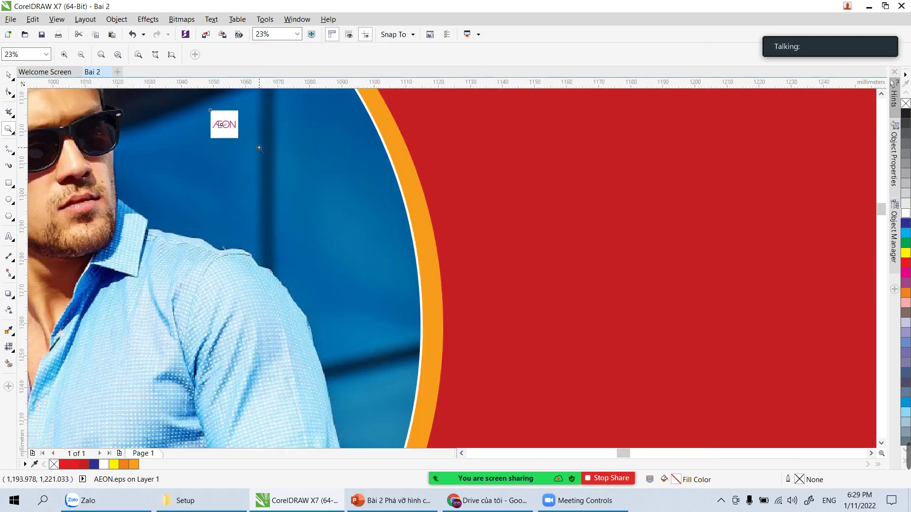
key(shift+F2)
key(space)
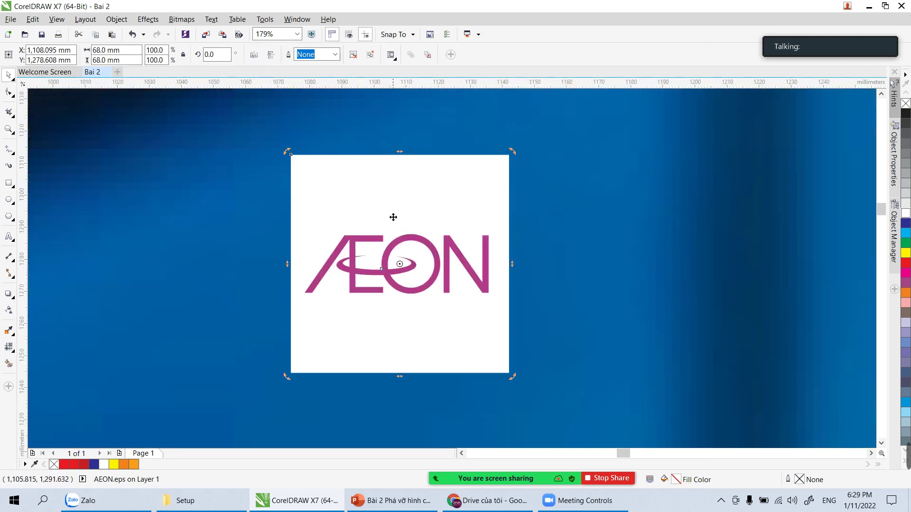
key(h)
drag(400, 187, 398, 305)
scroll(372, 309, down, 4)
key(space)
click(409, 282)
drag(370, 333, 379, 214)
Step: Move the AEON logo further right in the white area above the page
right_click(380, 213)
key(Escape)
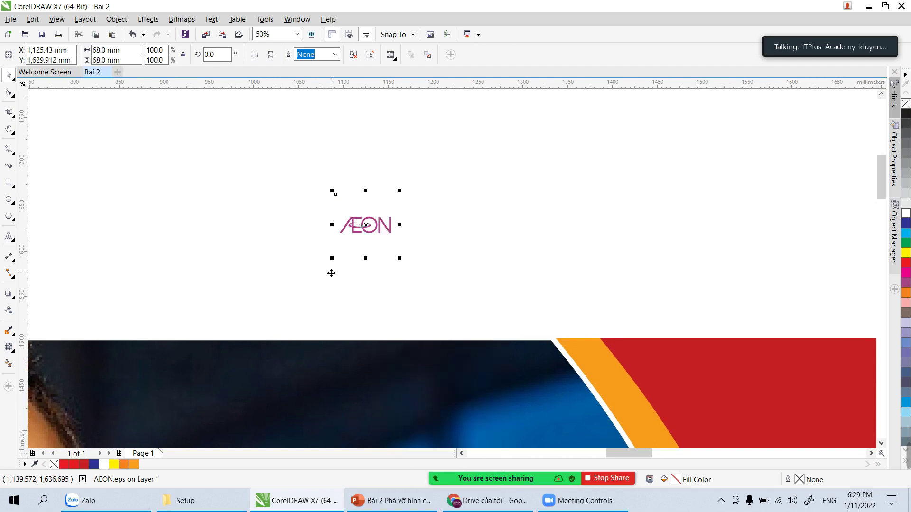
click(362, 246)
drag(362, 245, 491, 224)
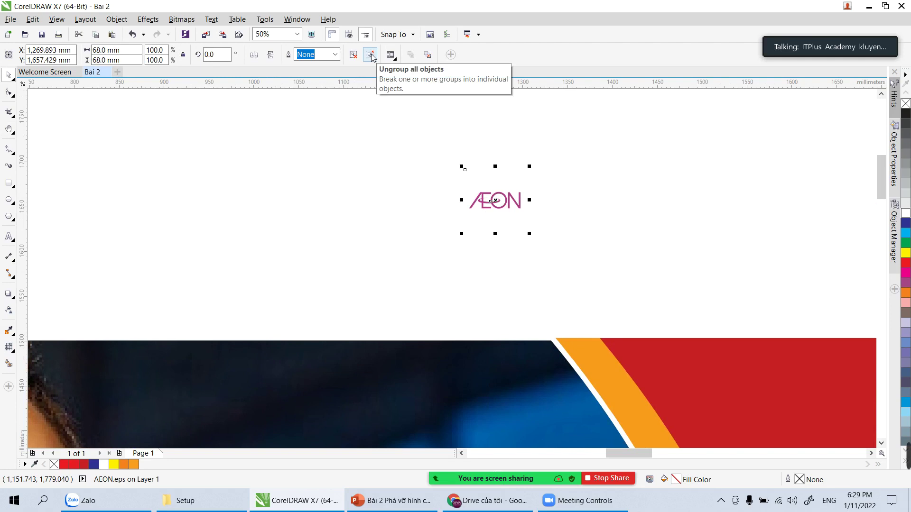
Step: Ungroup the AEON logo and scale its lettering up to about 195 × 63 mm
click(373, 57)
click(496, 183)
drag(496, 183, 435, 148)
drag(461, 187, 555, 236)
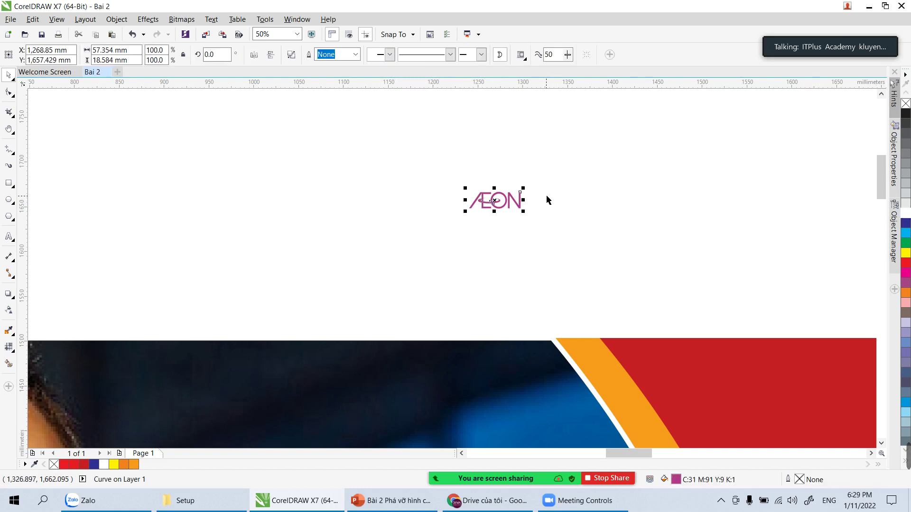
drag(522, 211, 579, 248)
Step: Move the AEON wordmark onto the blue photo area beside the man's head and make it white
click(628, 226)
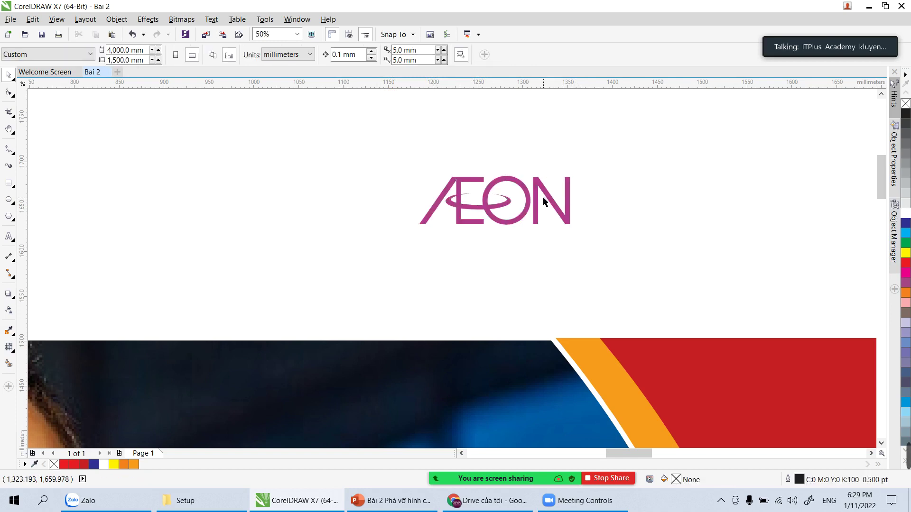
drag(533, 212, 496, 352)
scroll(562, 215, down, 1)
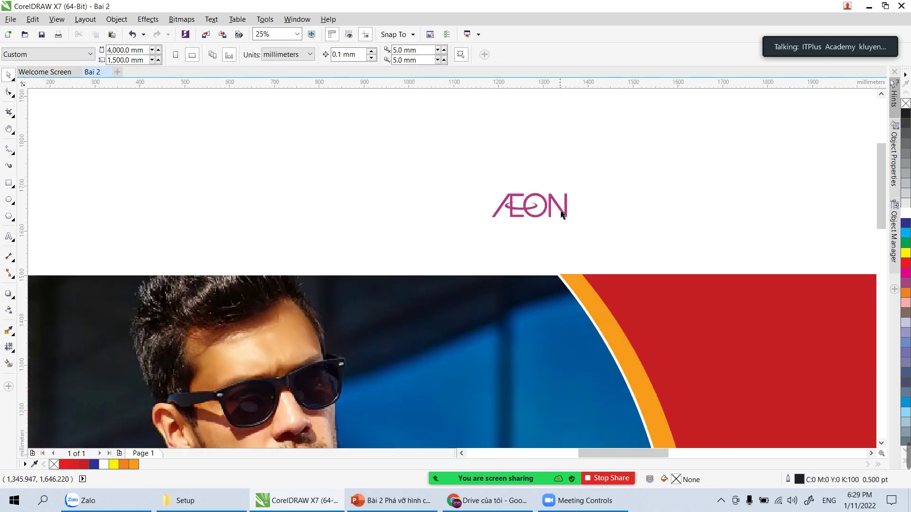
scroll(539, 218, down, 2)
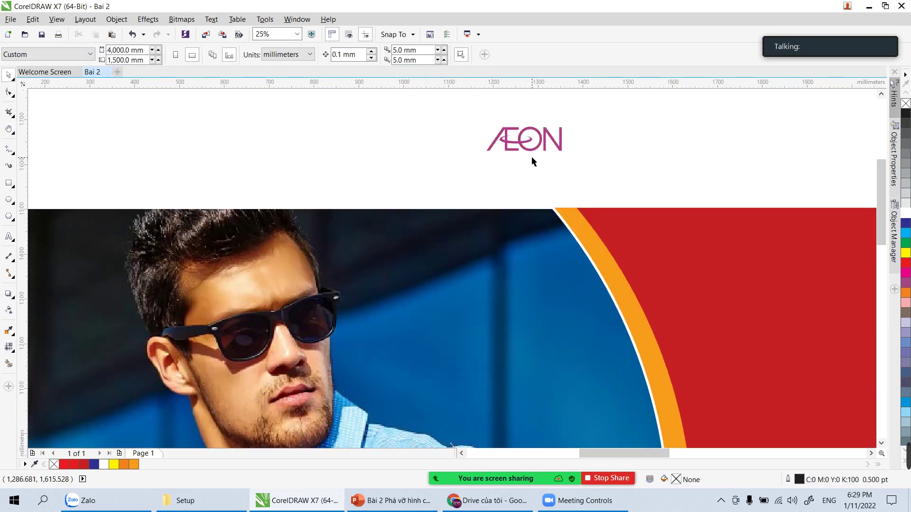
click(535, 152)
drag(535, 150, 415, 315)
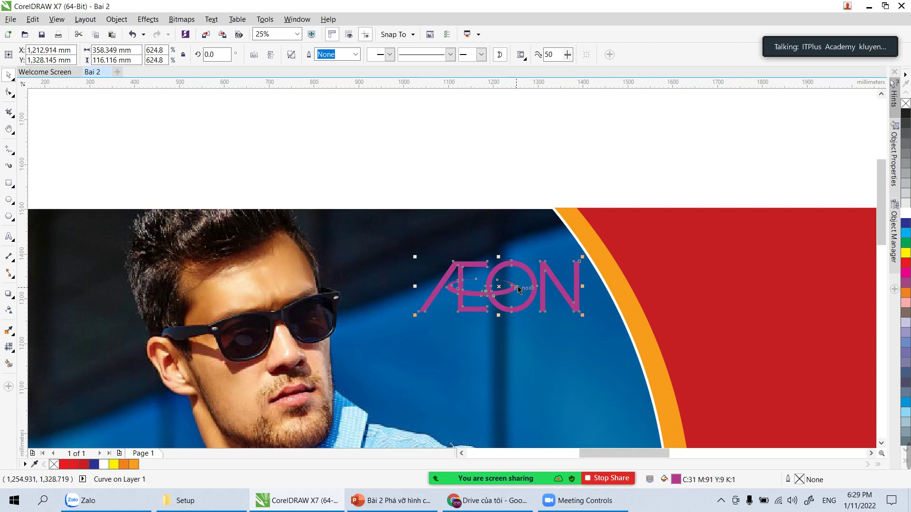
drag(519, 290, 507, 322)
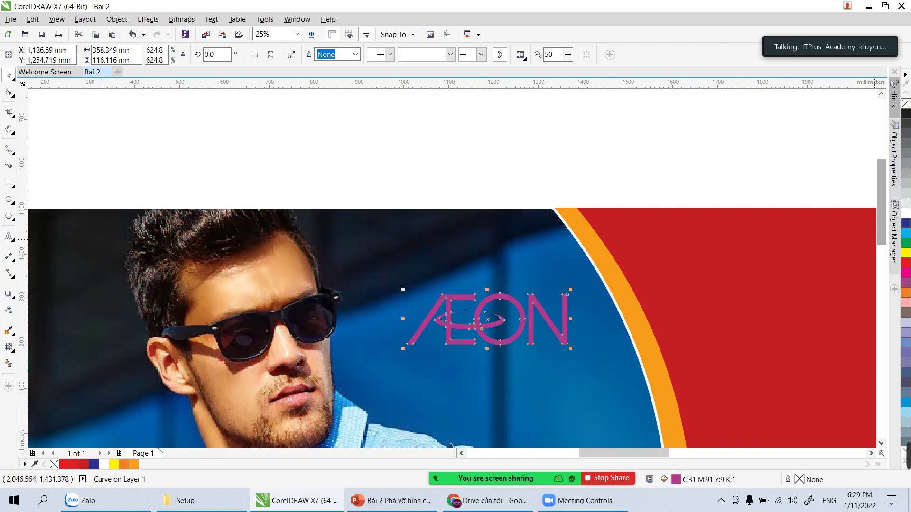
click(905, 215)
click(588, 149)
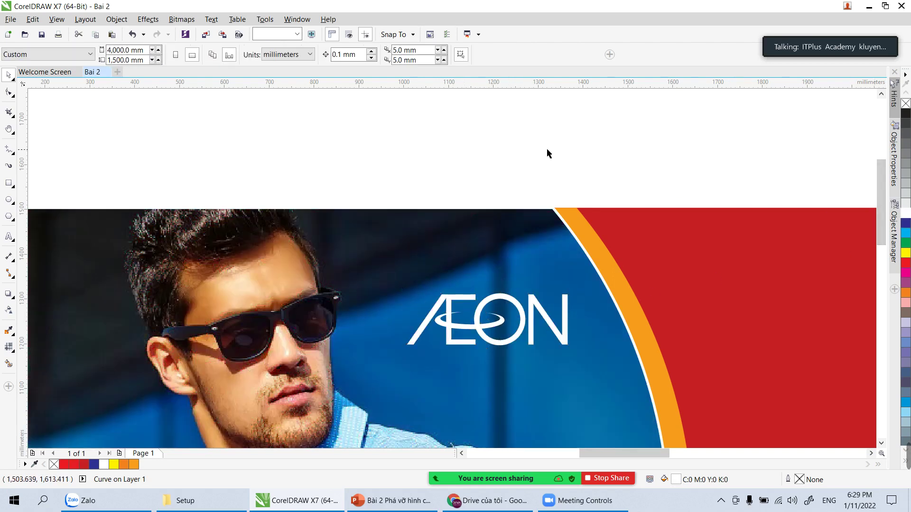
scroll(434, 167, down, 5)
scroll(455, 202, up, 2)
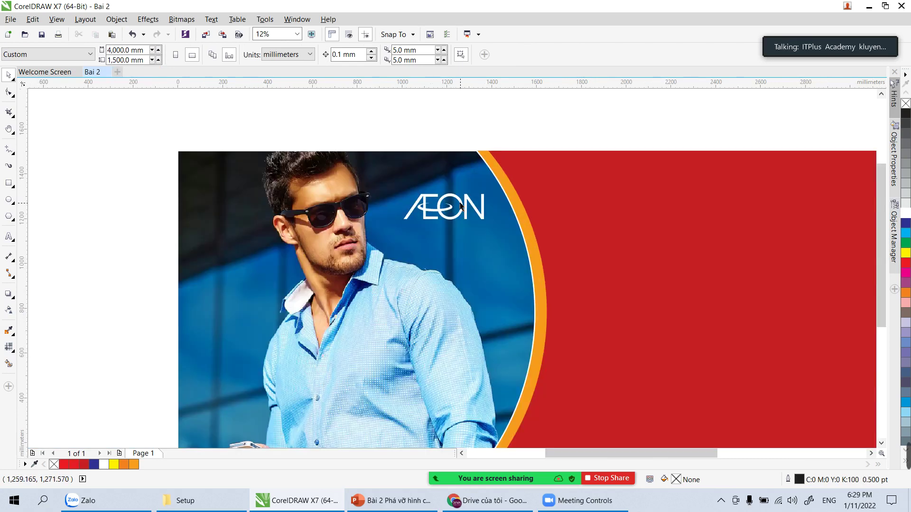
click(622, 218)
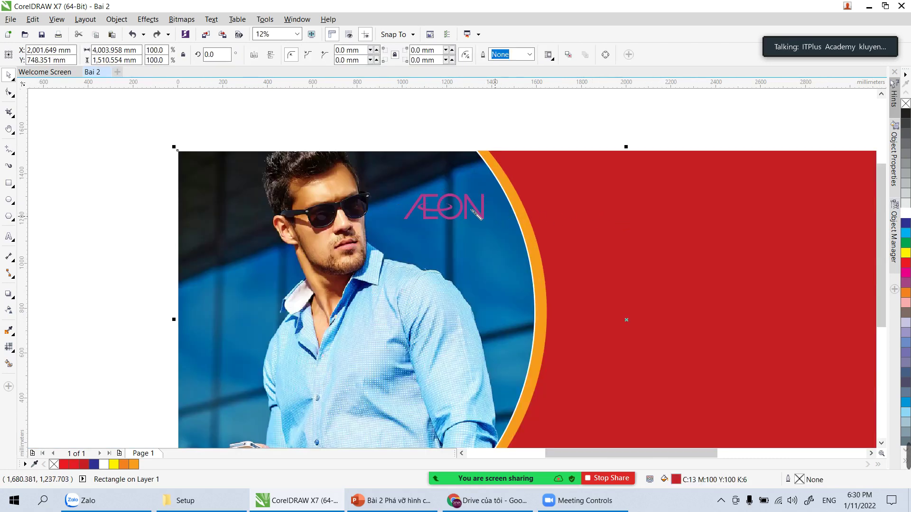
Step: Sample the AEON magenta (C:31 M:91 Y:9 K:1) and apply it to the background
key(i)
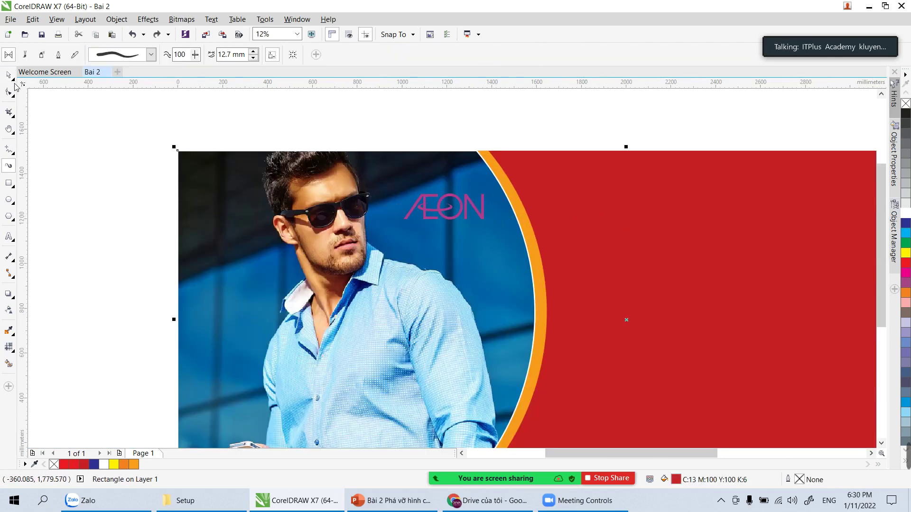
click(8, 74)
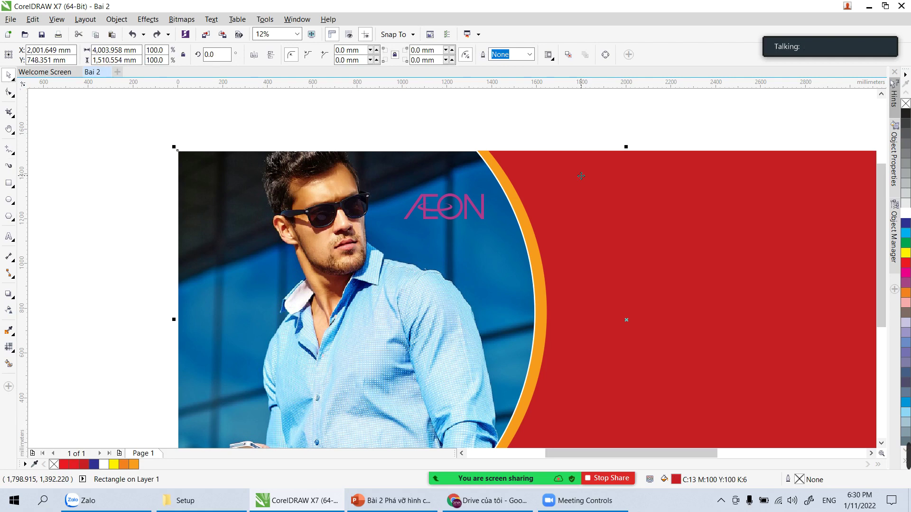
click(10, 331)
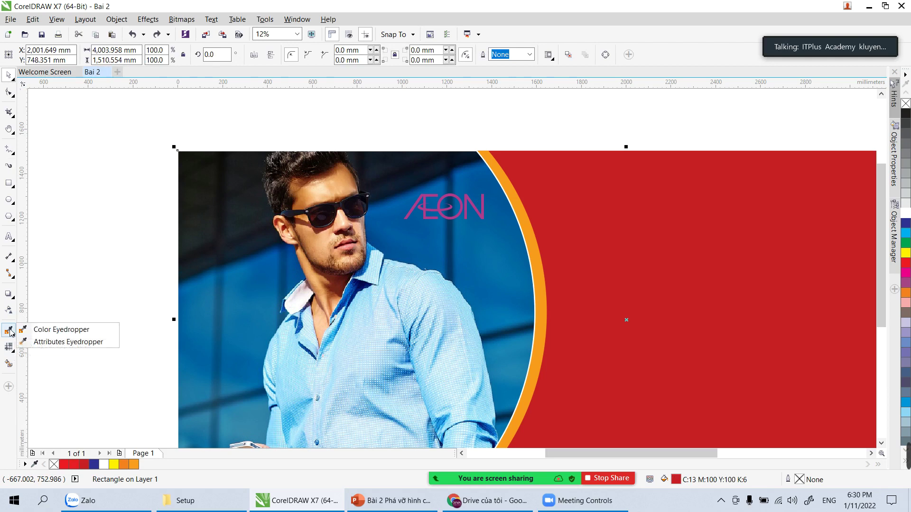
click(39, 331)
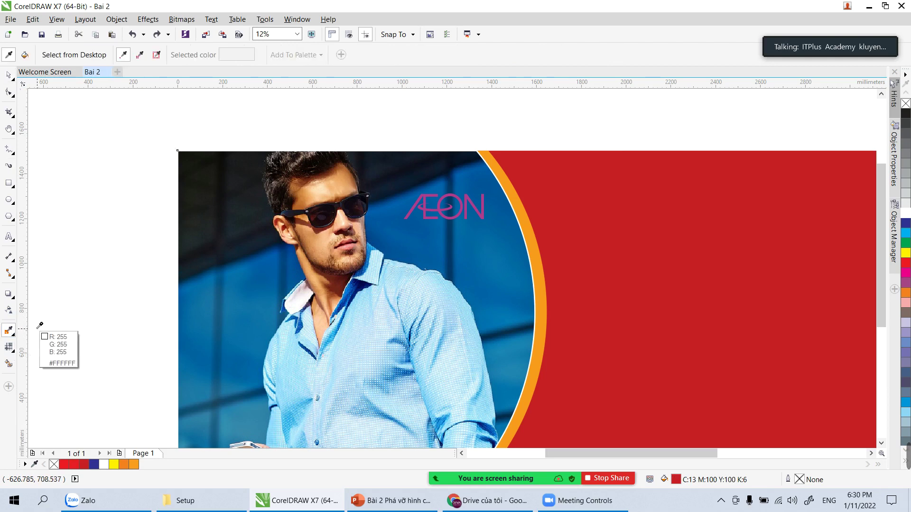
click(441, 208)
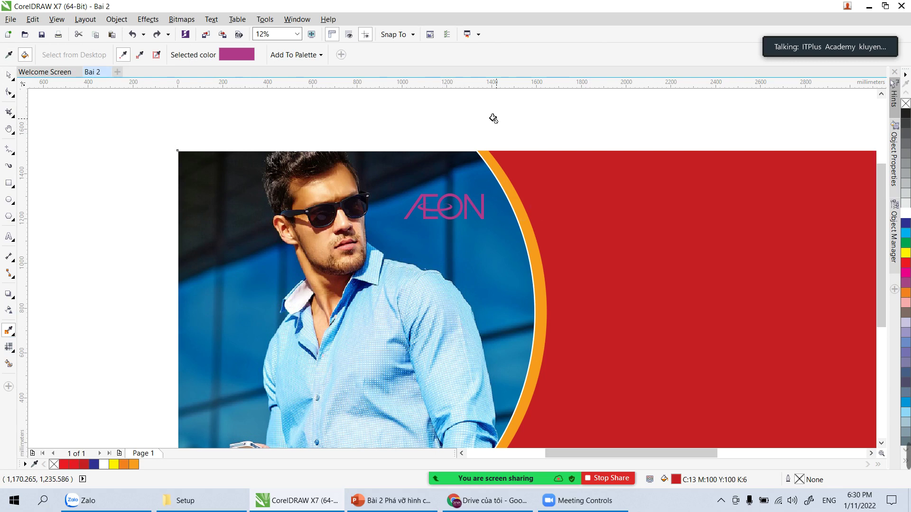
click(586, 200)
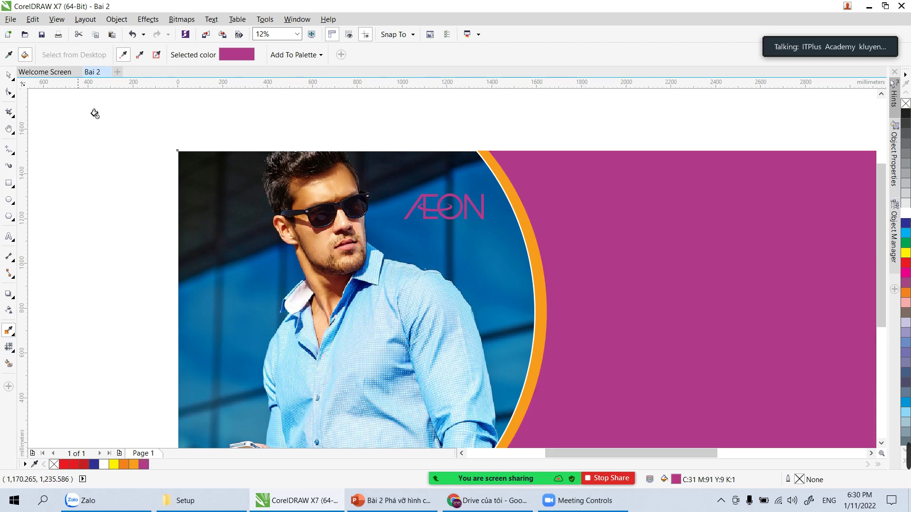
click(8, 75)
Step: Fill the curved band beside the photo with yellow, after trying white and magenta
click(145, 181)
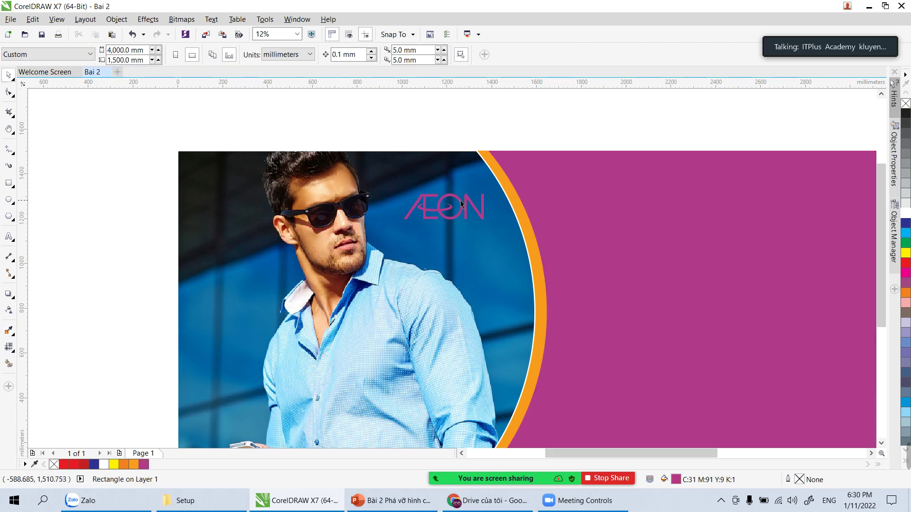
click(525, 216)
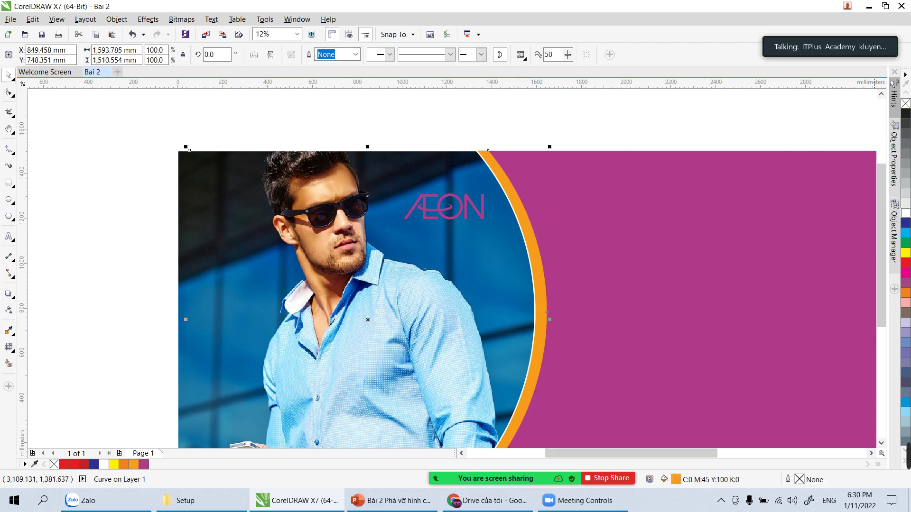
click(906, 215)
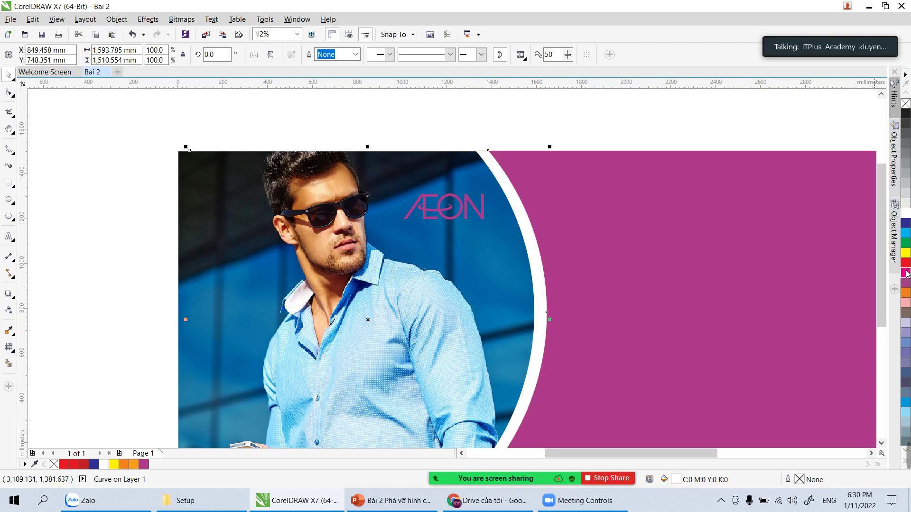
click(906, 273)
click(906, 252)
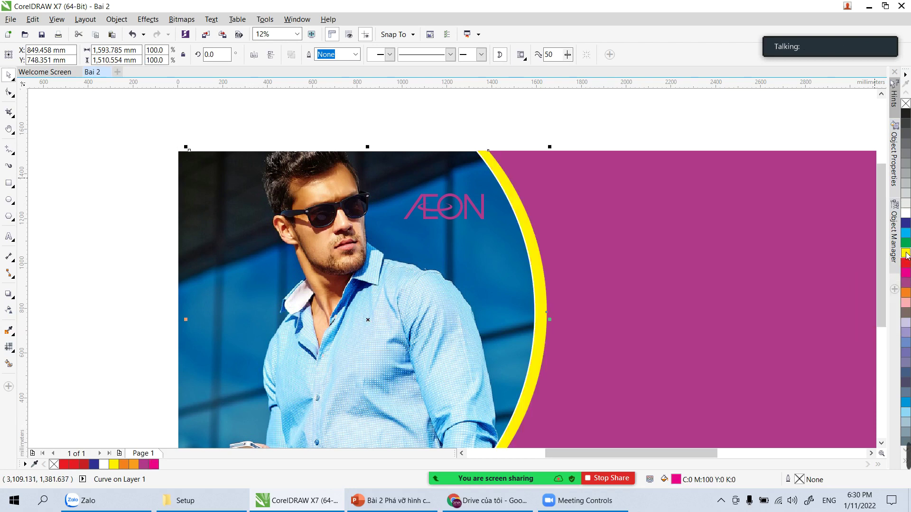
click(905, 214)
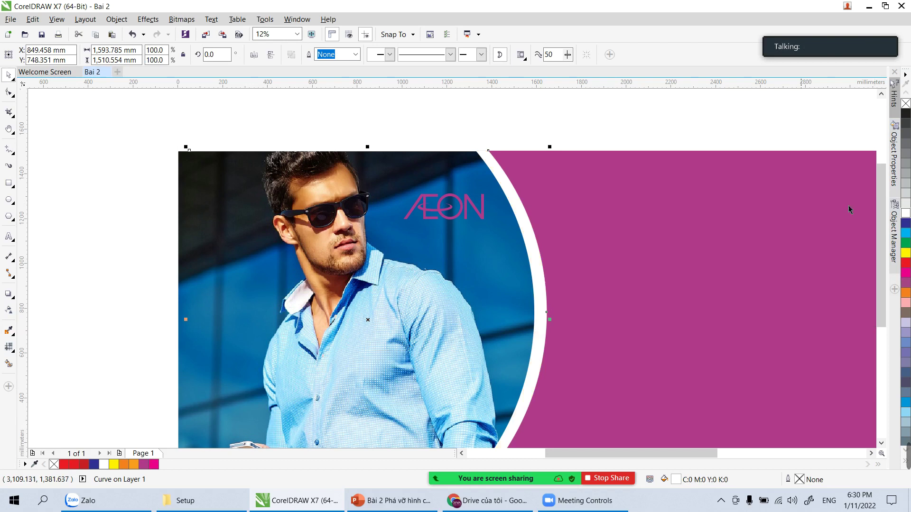
click(906, 252)
click(565, 120)
Step: Fill the AEON logo with white
click(466, 220)
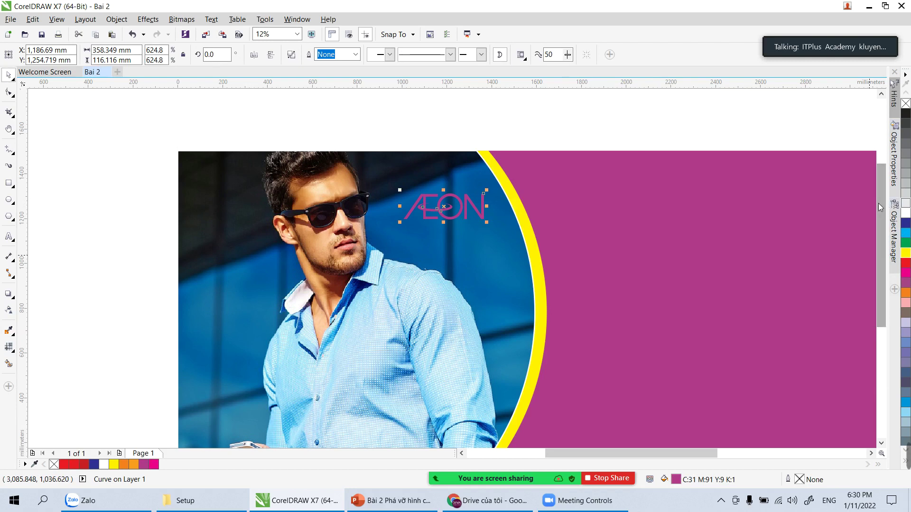
click(906, 213)
click(561, 146)
Step: Pan and zoom so the banner fills the window
key(h)
drag(649, 289, 479, 258)
scroll(476, 256, down, 1)
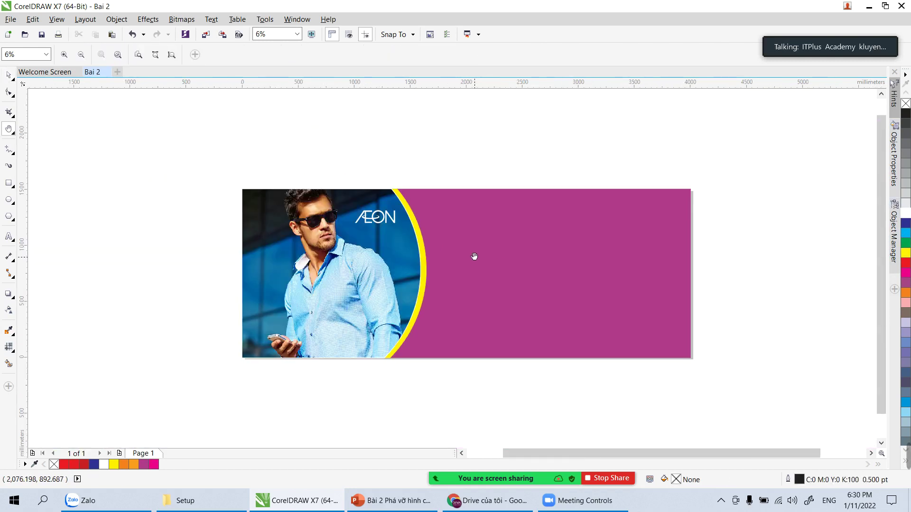
key(z)
drag(234, 181, 717, 367)
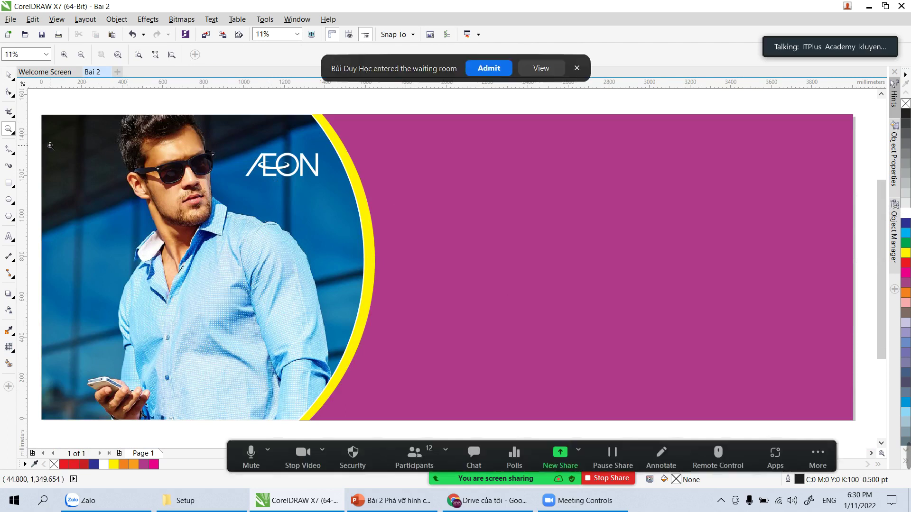
click(479, 71)
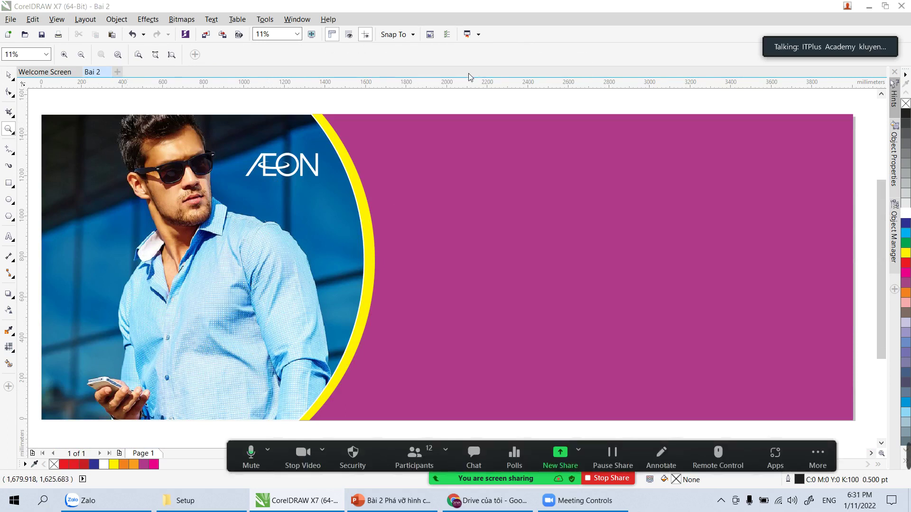
click(8, 202)
Step: Draw a white, outline-free circle on the yellow band beside the man's shoulder
drag(325, 250, 416, 341)
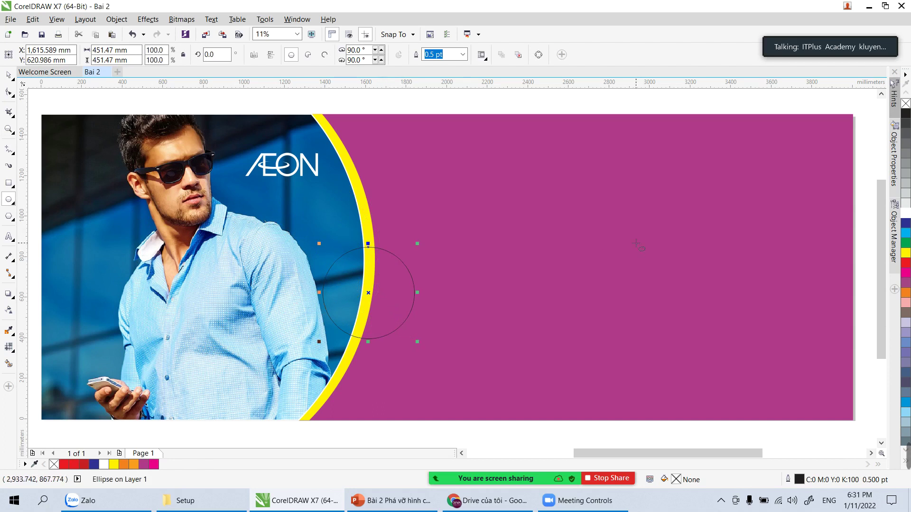
click(906, 213)
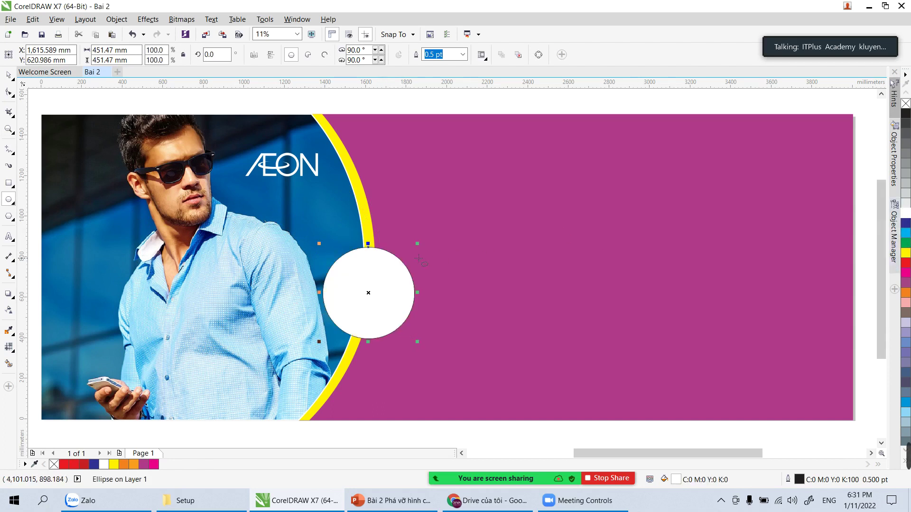
right_click(906, 103)
click(9, 76)
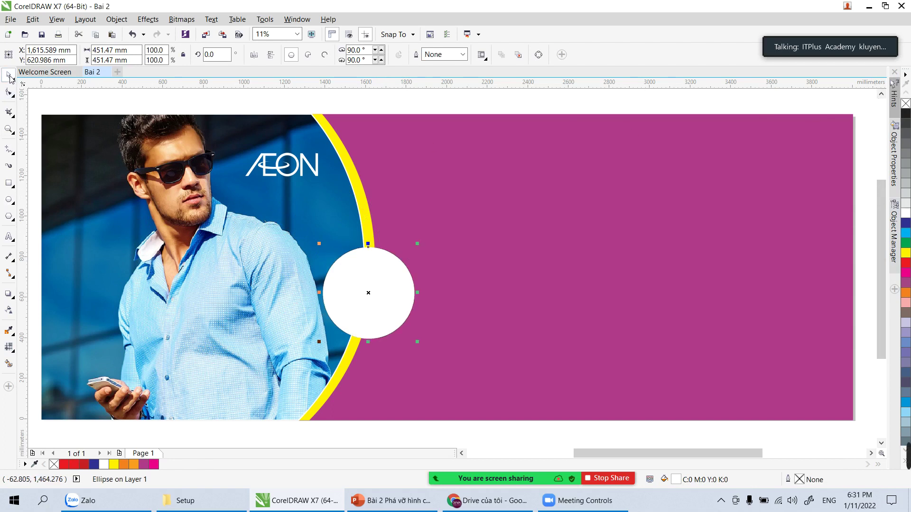
click(340, 108)
mouse_move(385, 292)
mouse_down()
mouse_move(377, 299)
mouse_move(379, 278)
mouse_up()
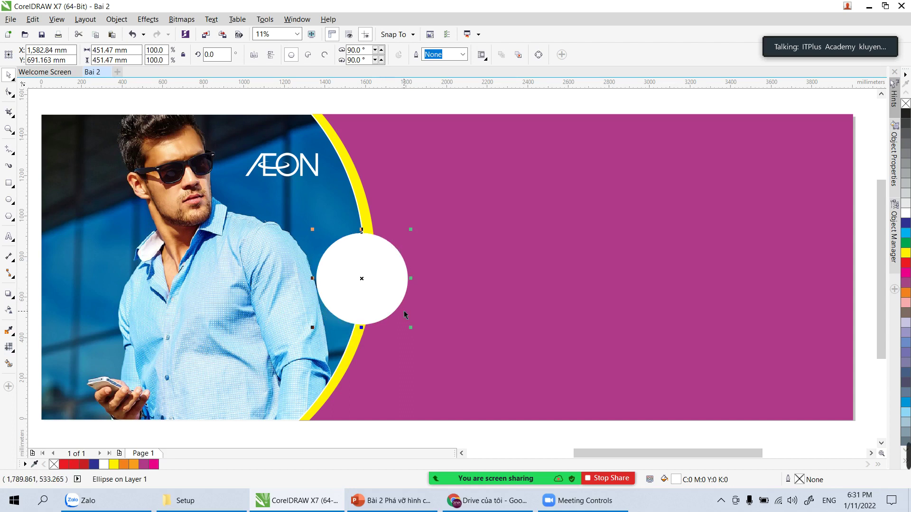
drag(380, 289, 383, 291)
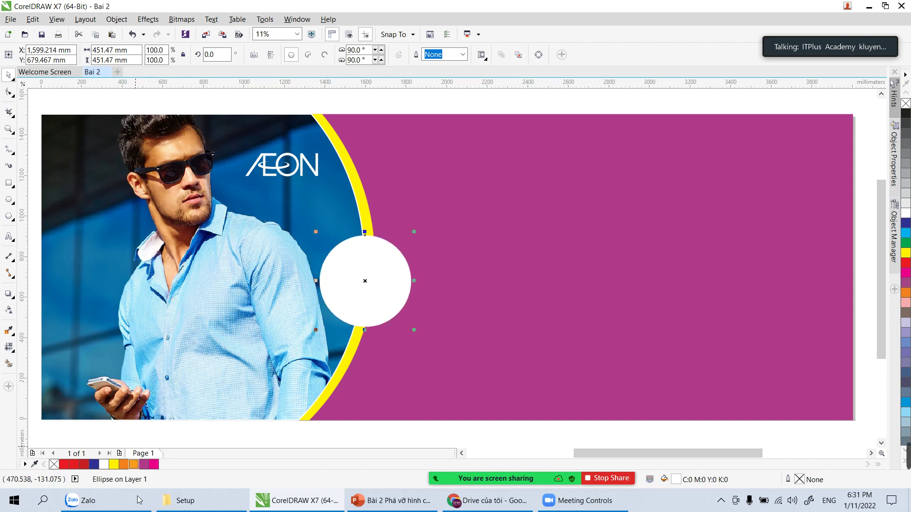
click(185, 500)
click(297, 501)
click(11, 20)
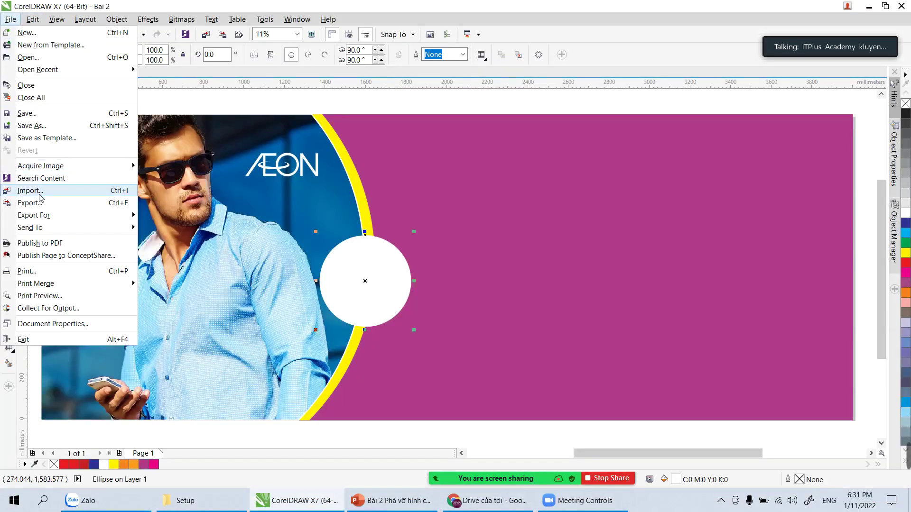
Step: Start an import and browse the Fashion folder in E:\DATA IMAGE for the watch picture
click(30, 190)
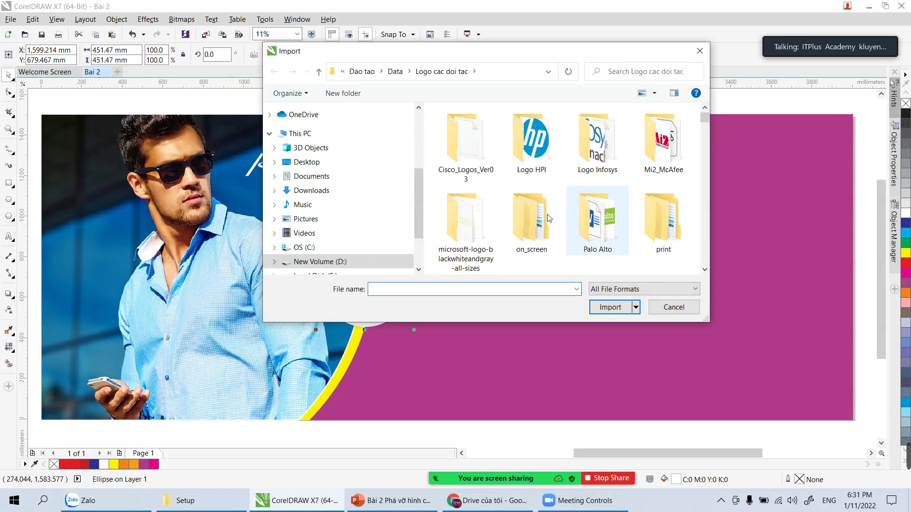
scroll(351, 247, down, 1)
click(318, 242)
double_click(474, 143)
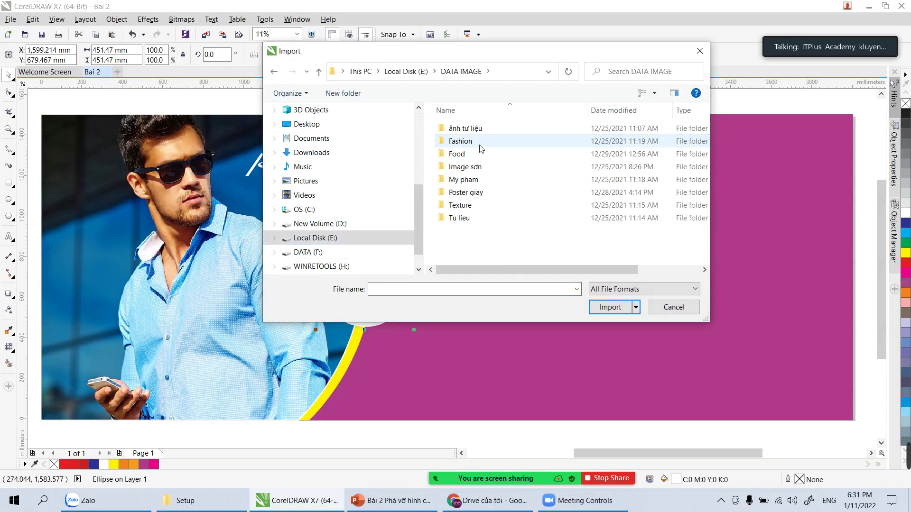
double_click(468, 142)
scroll(580, 199, down, 2)
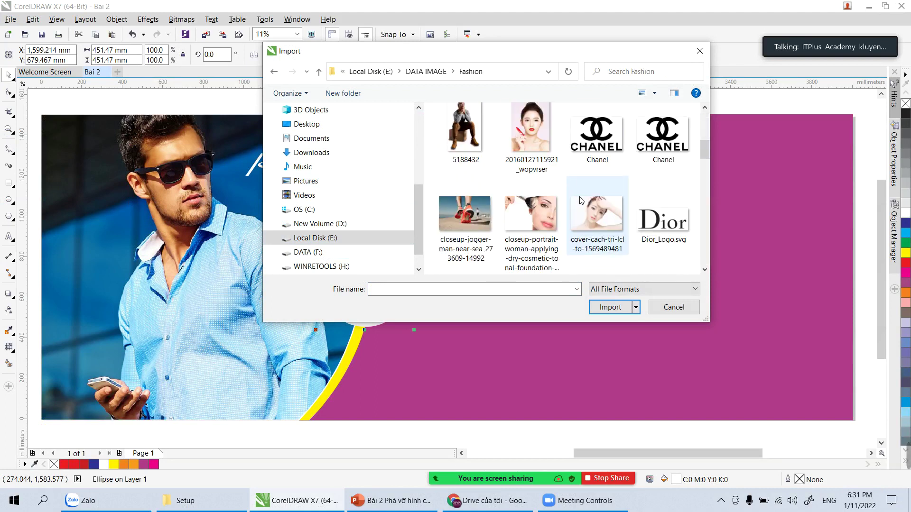
scroll(581, 199, down, 2)
scroll(574, 209, down, 2)
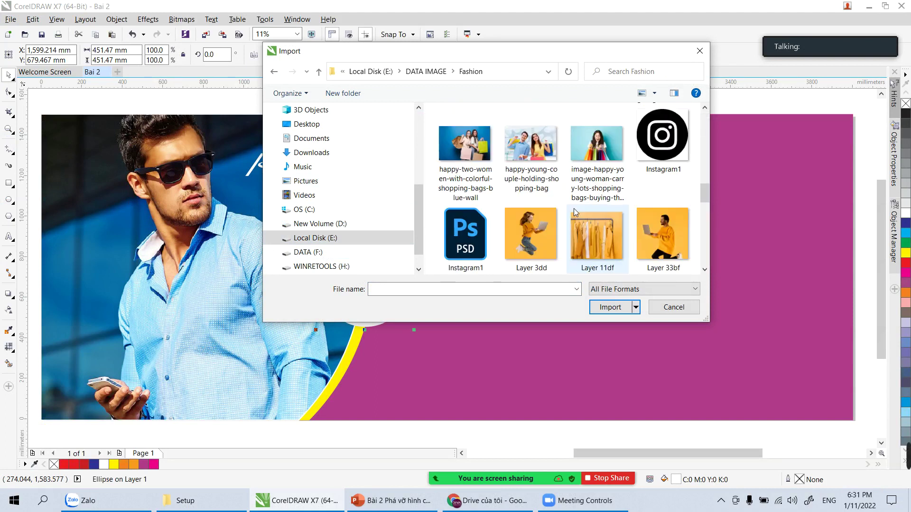
scroll(574, 210, down, 4)
scroll(574, 212, down, 2)
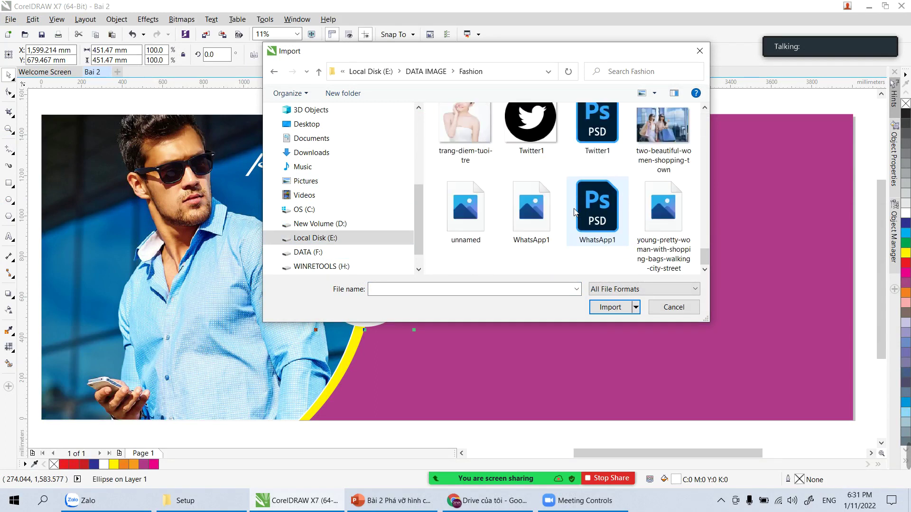
scroll(574, 211, up, 5)
scroll(575, 212, up, 10)
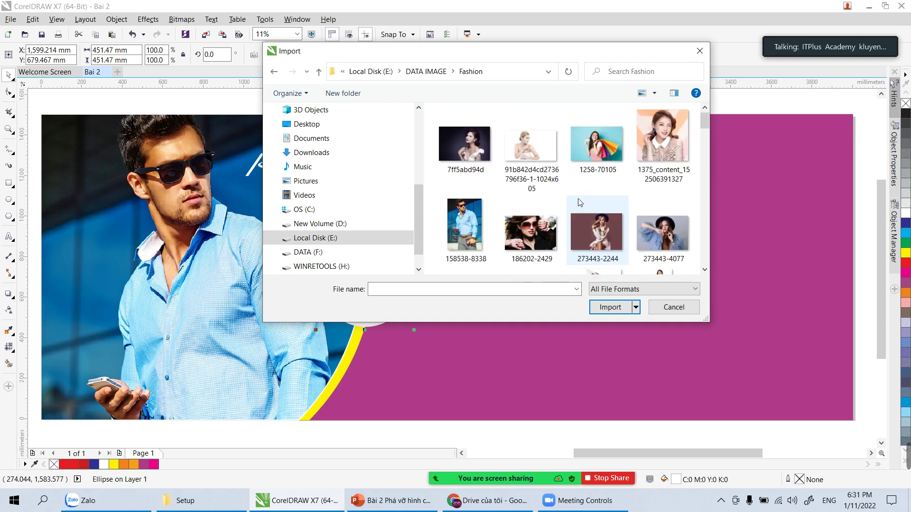
Step: Import the watch photo from the Tu lieu folder and place it over the white circle
click(274, 71)
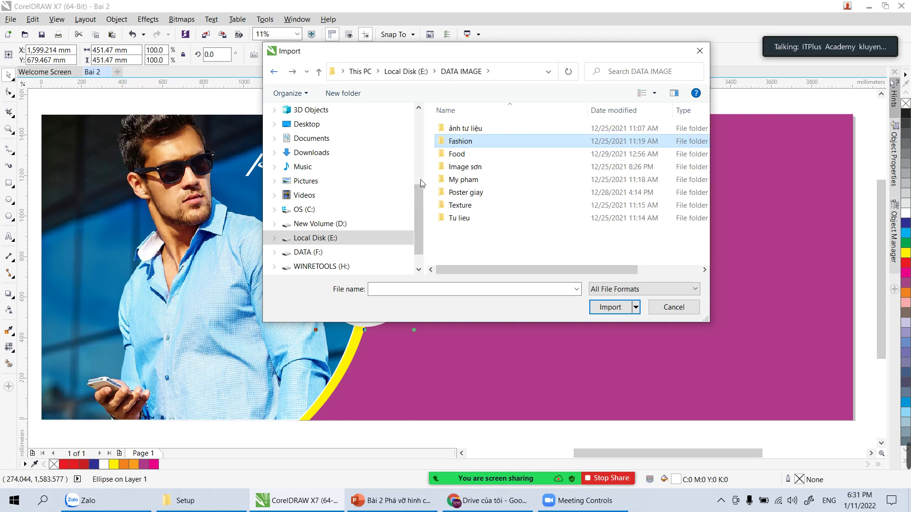
double_click(457, 154)
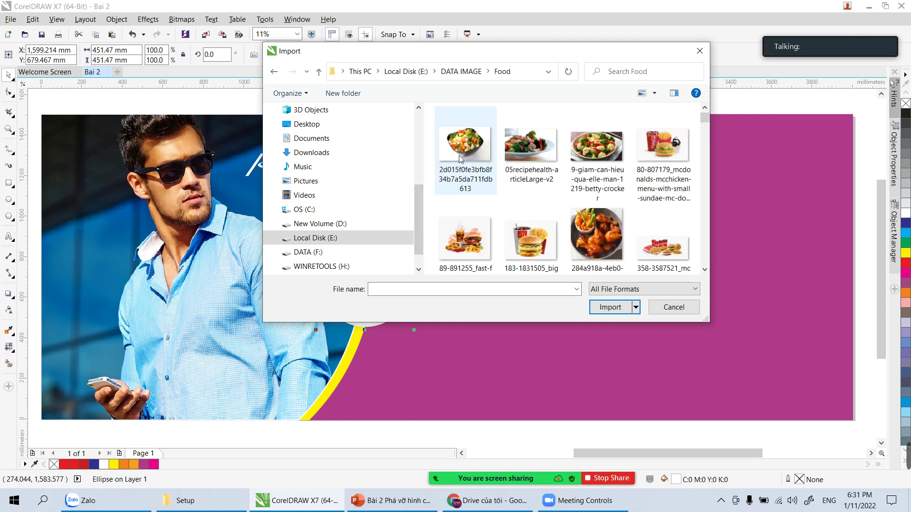
click(275, 72)
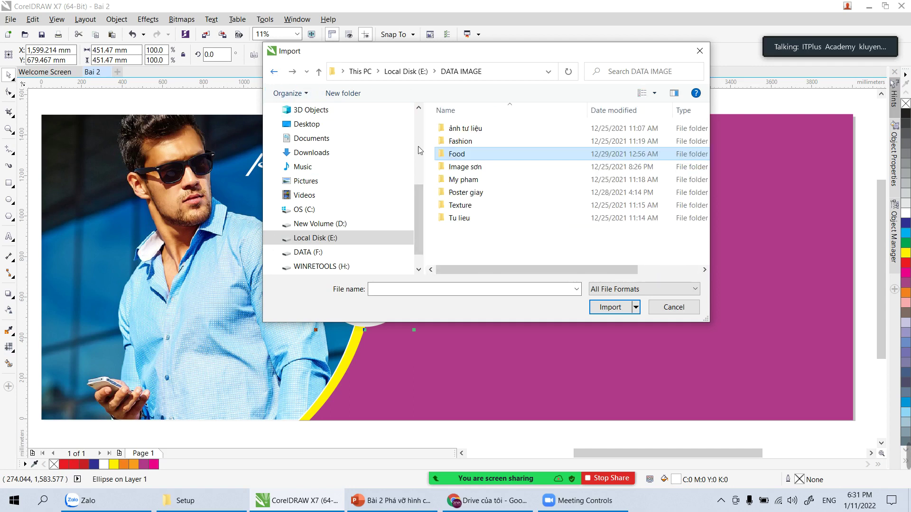
double_click(472, 127)
scroll(593, 204, down, 10)
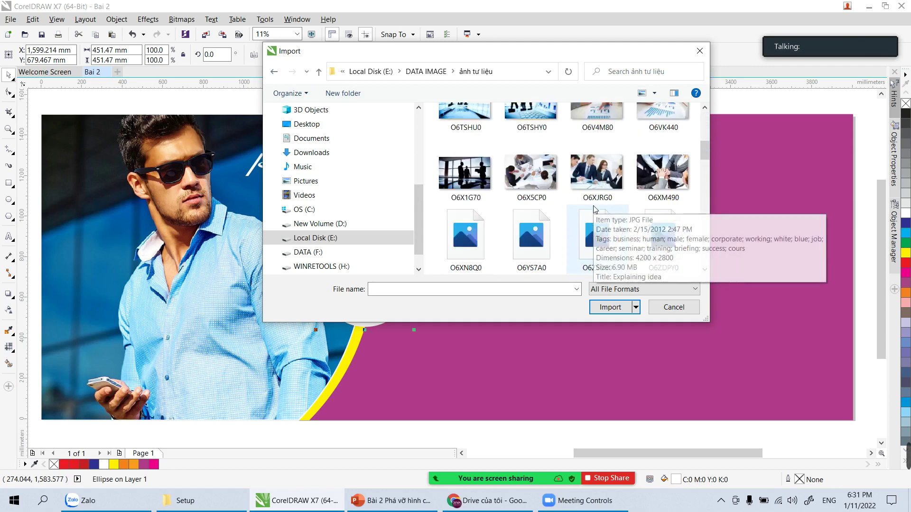
click(274, 72)
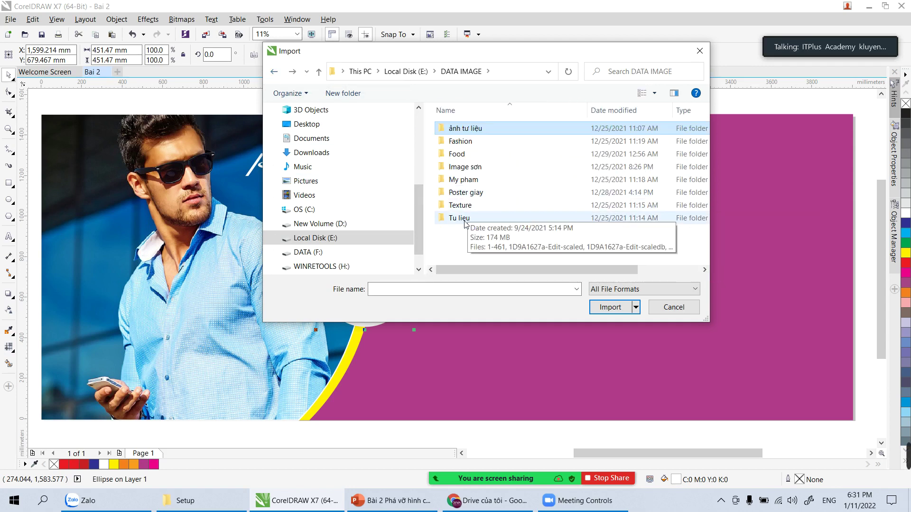
double_click(493, 219)
click(551, 207)
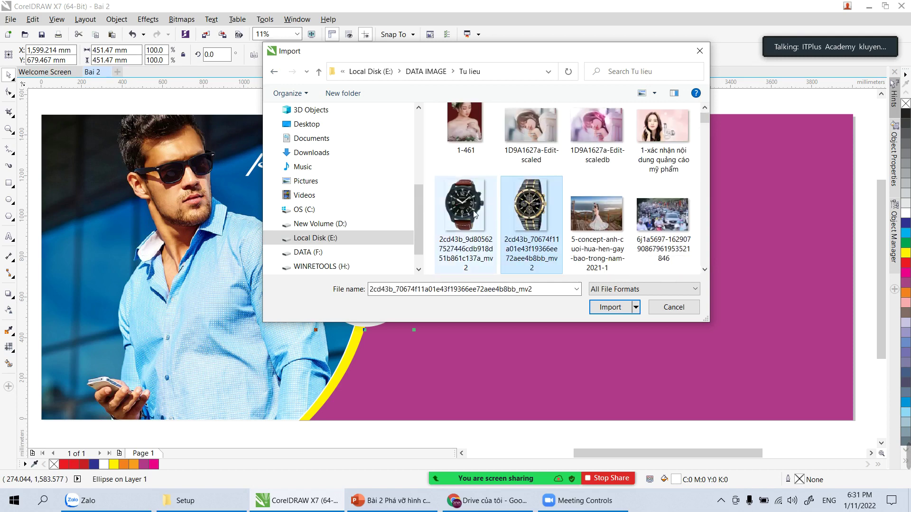
scroll(550, 215, down, 4)
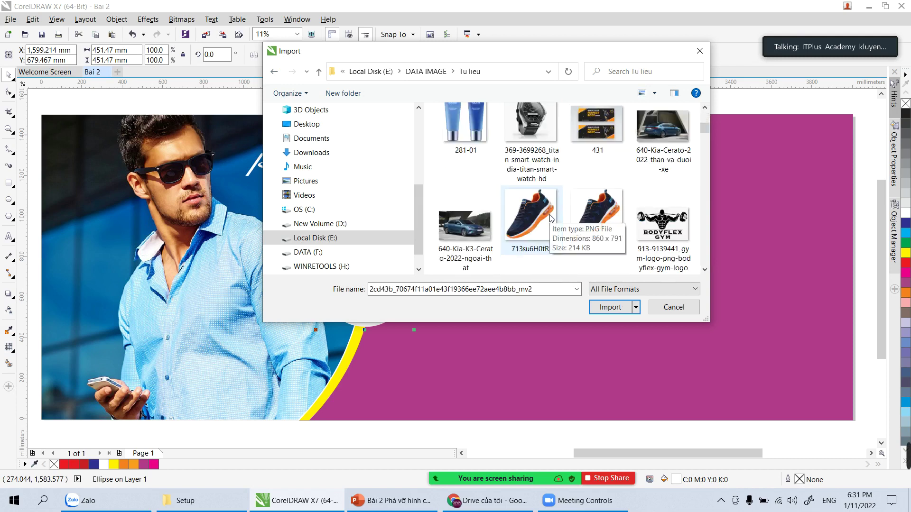
scroll(550, 218, down, 5)
scroll(469, 147, up, 2)
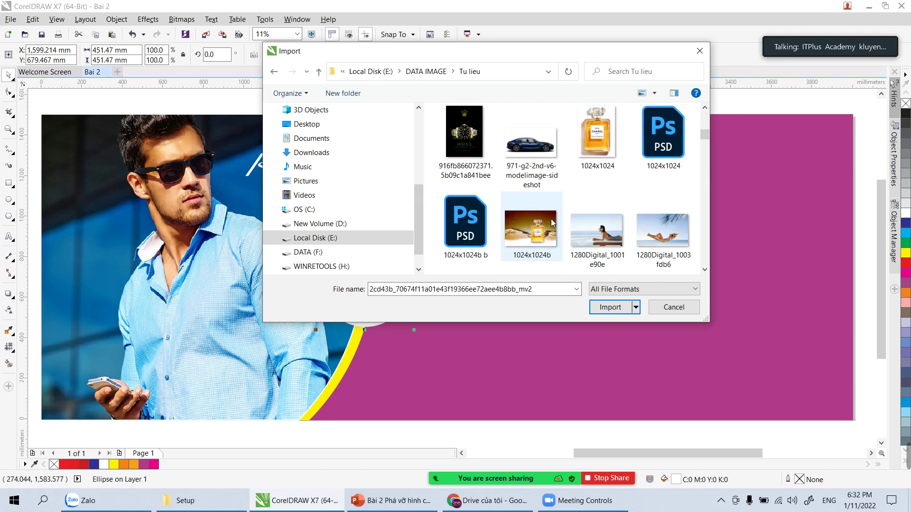
double_click(467, 140)
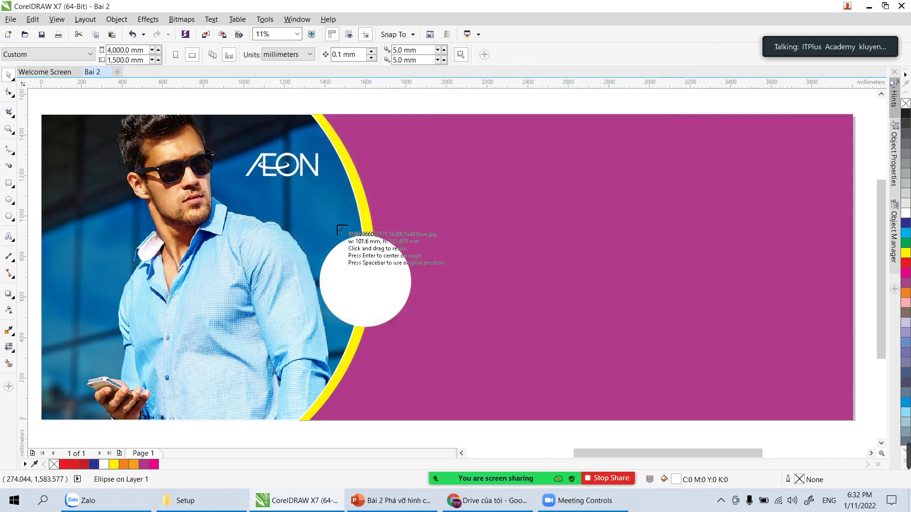
drag(308, 218, 482, 370)
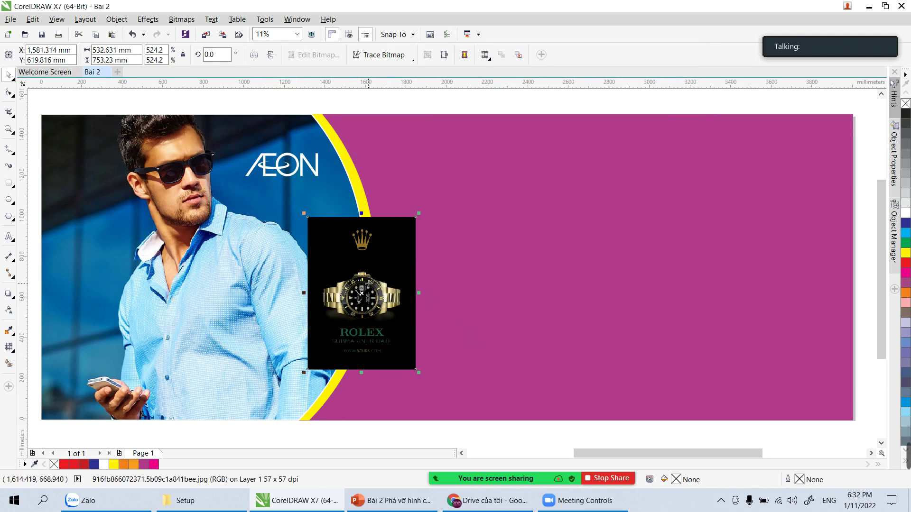
Step: Give the white circle no fill and a white outline, and bring it in front of the watch image
key(z)
drag(307, 217, 463, 368)
key(space)
drag(415, 205, 561, 209)
click(402, 186)
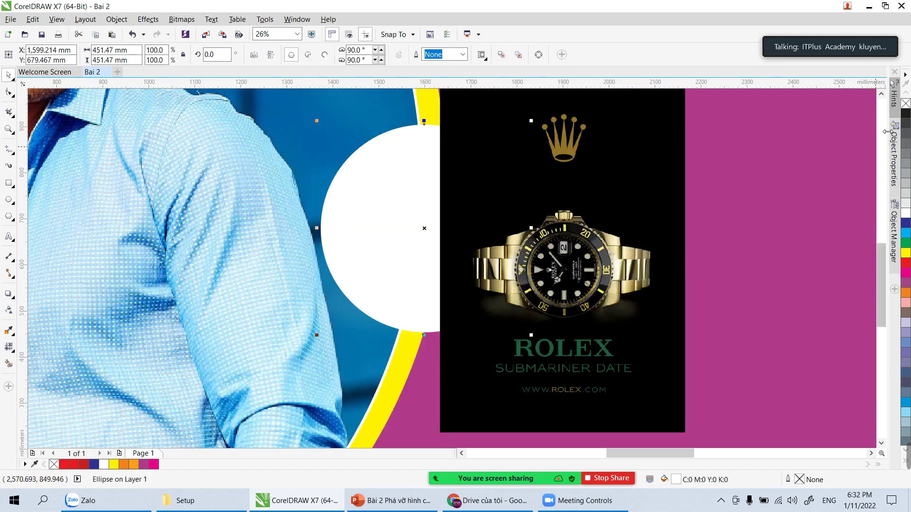
click(905, 104)
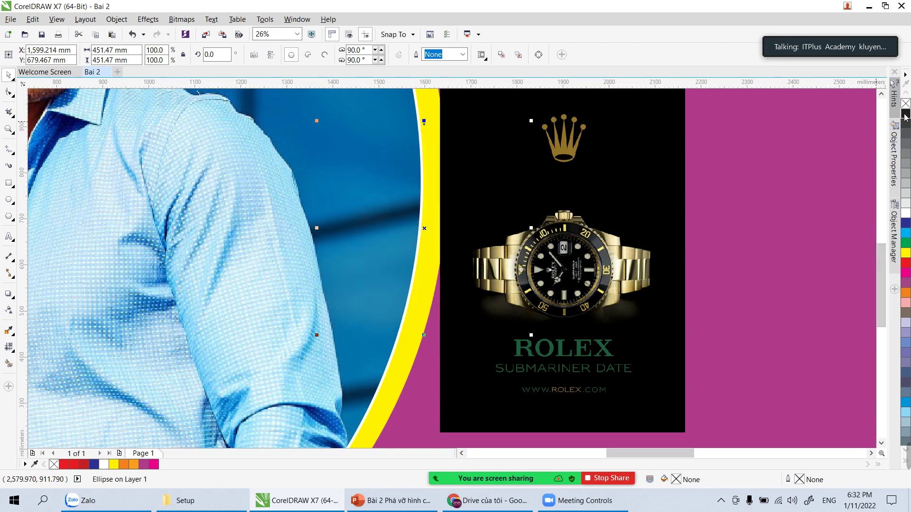
right_click(906, 215)
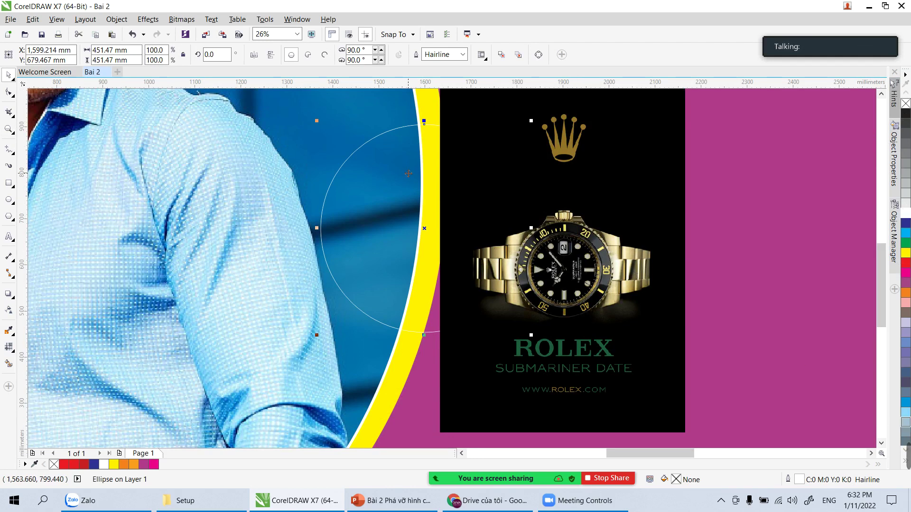
key(shift+Page_Up)
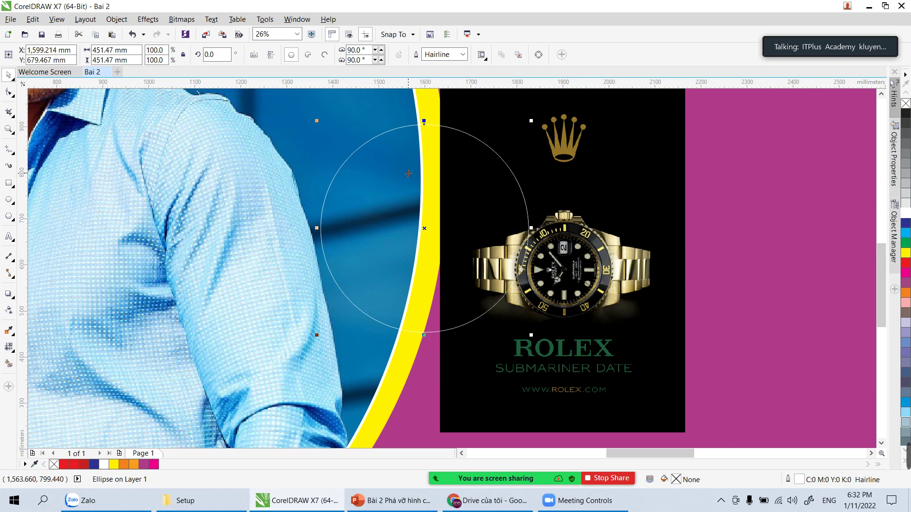
Step: Move and shrink the watch image into the circle, enlarging the circle slightly around it
drag(615, 338, 496, 329)
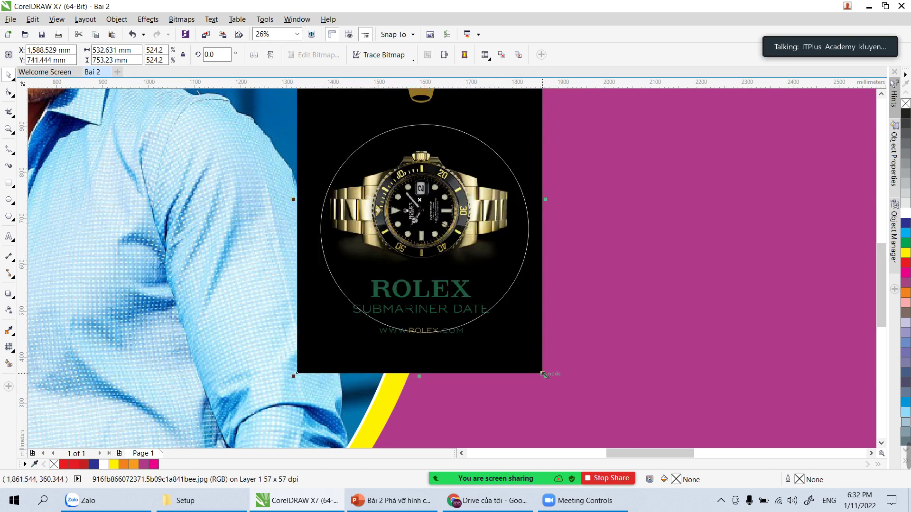
drag(546, 375, 507, 334)
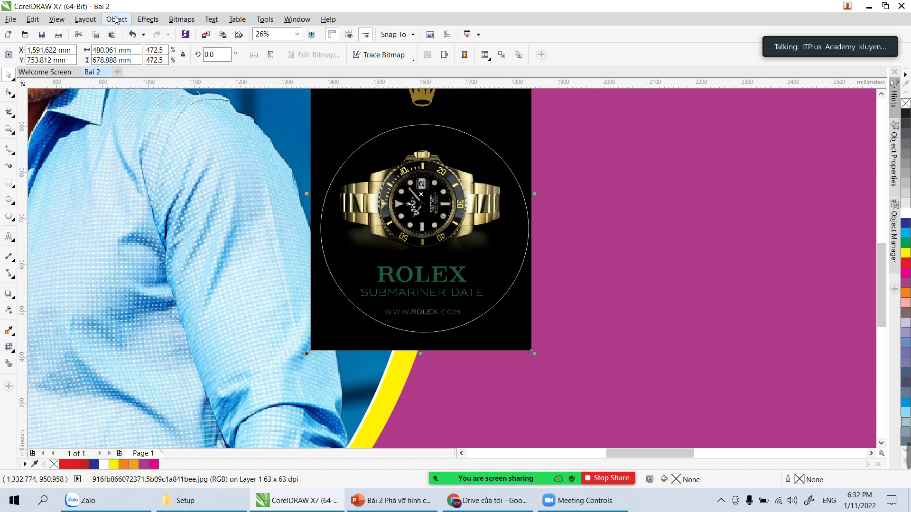
click(367, 142)
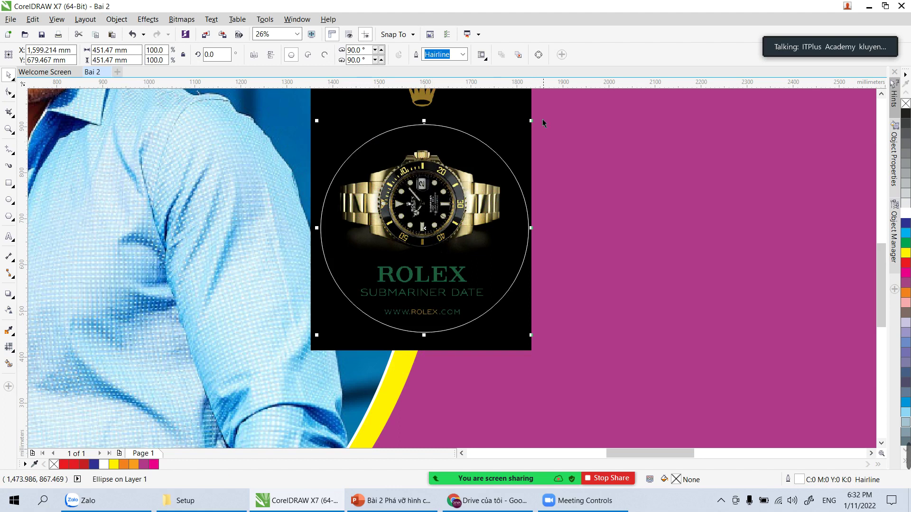
drag(531, 122, 540, 118)
click(510, 118)
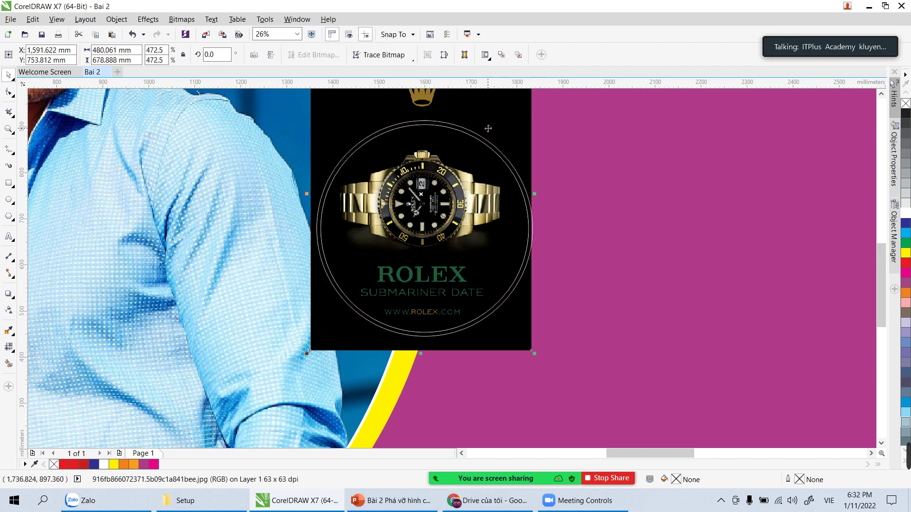
Step: PowerClip the watch image inside the circle using Place Inside Frame
click(122, 21)
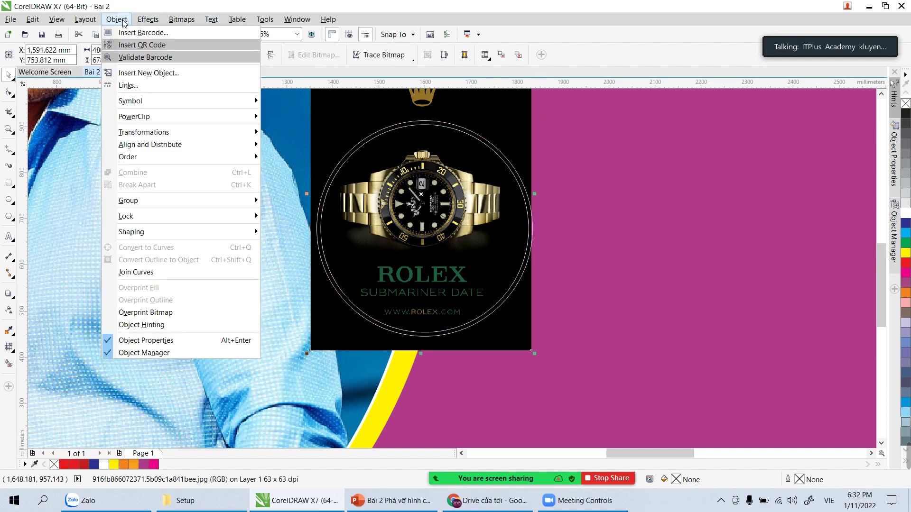
mouse_move(254, 121)
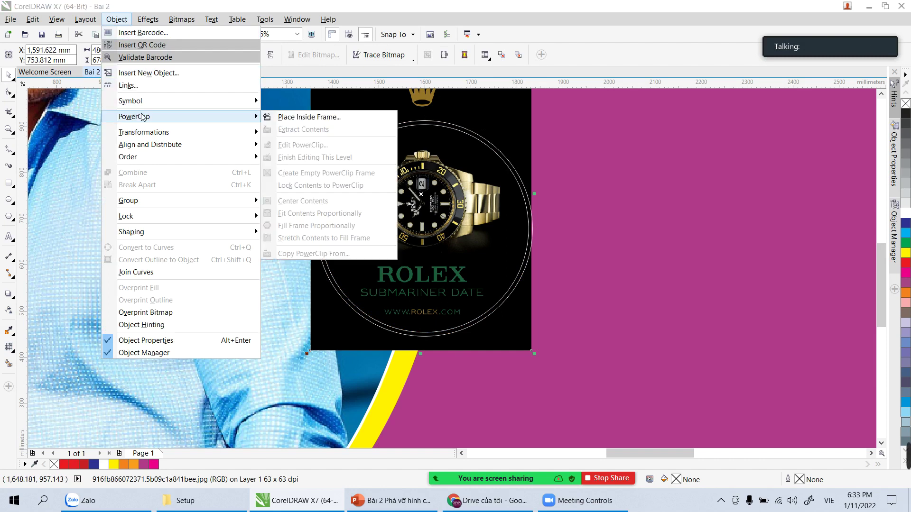
click(297, 119)
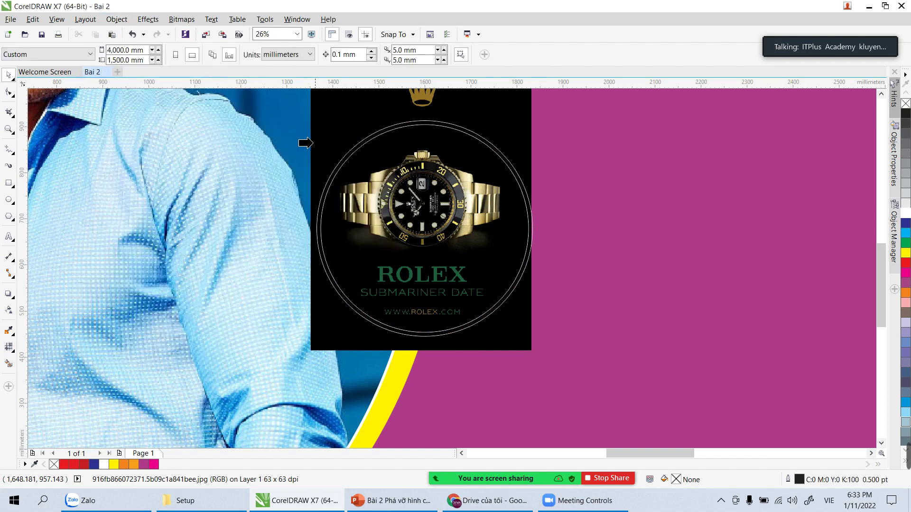
click(337, 170)
click(574, 171)
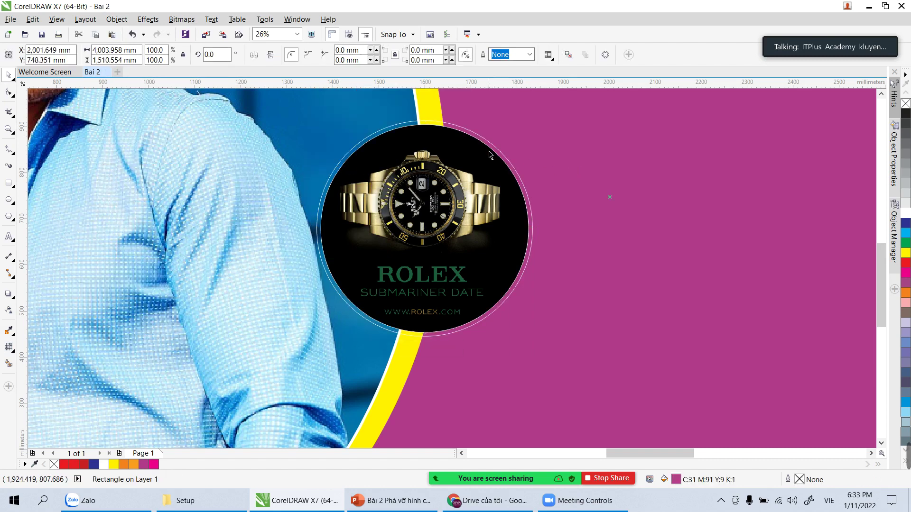
click(484, 142)
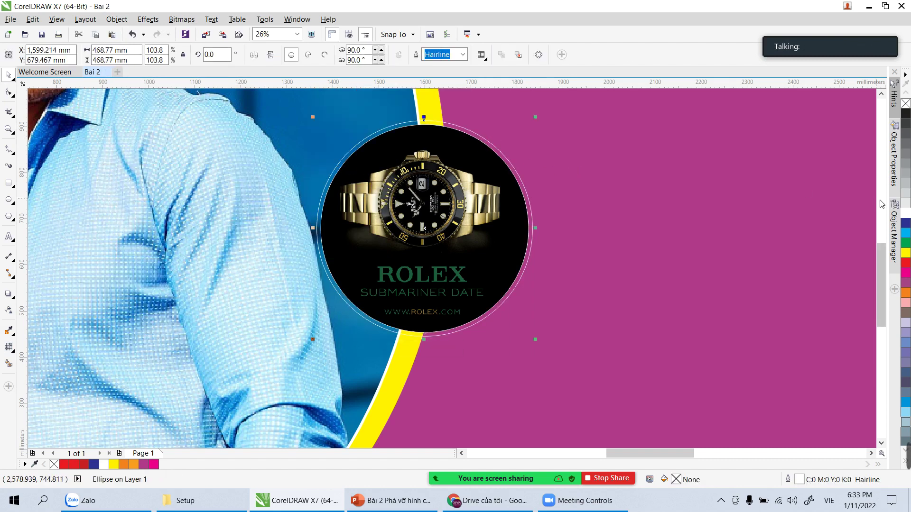
key(ctrl+z)
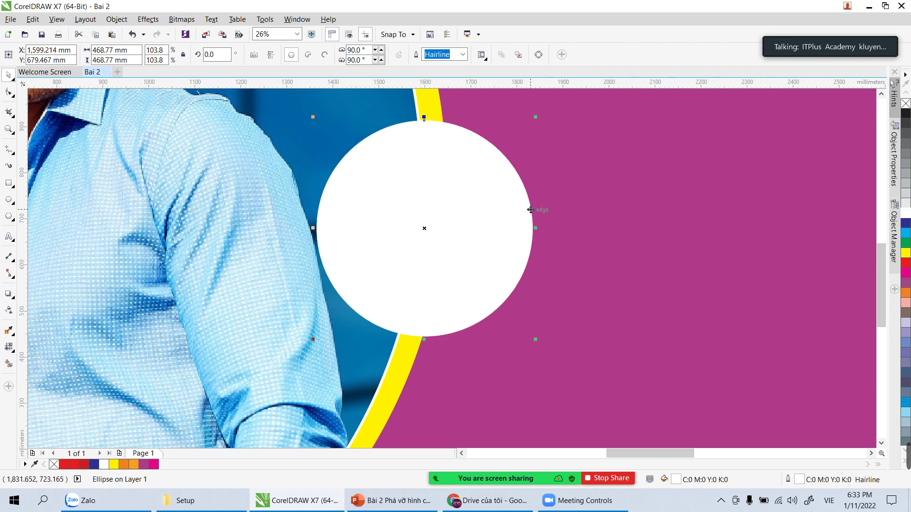
Step: Pan out and select the circle, photo, yellow arc and background to check the badge
scroll(508, 222, down, 2)
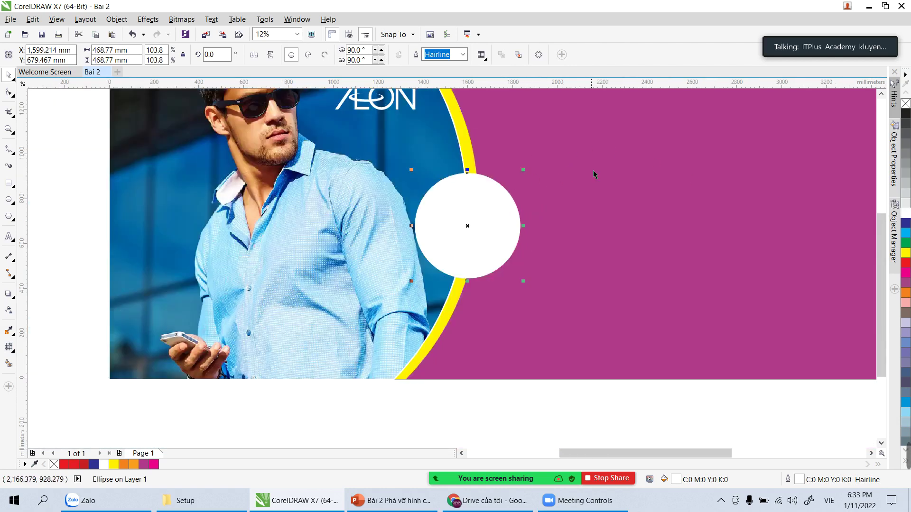
key(h)
drag(587, 161, 536, 234)
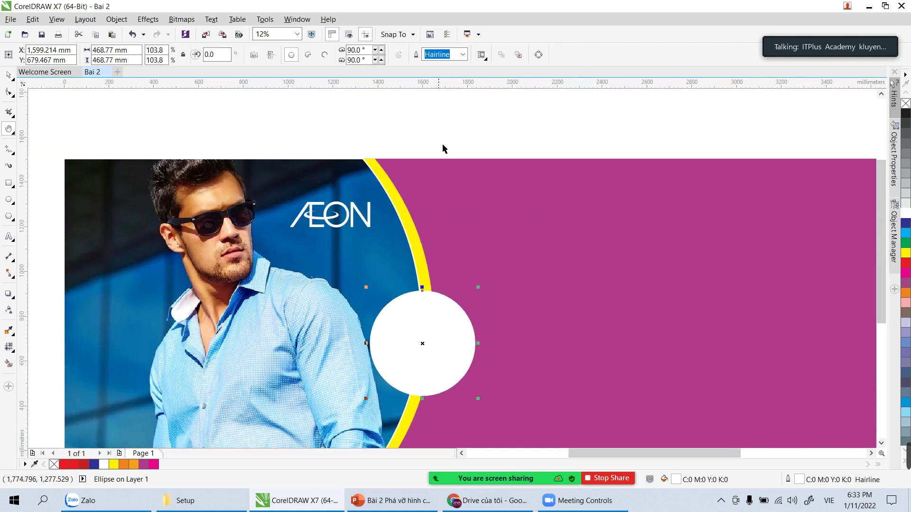
key(space)
drag(333, 111, 480, 297)
click(454, 326)
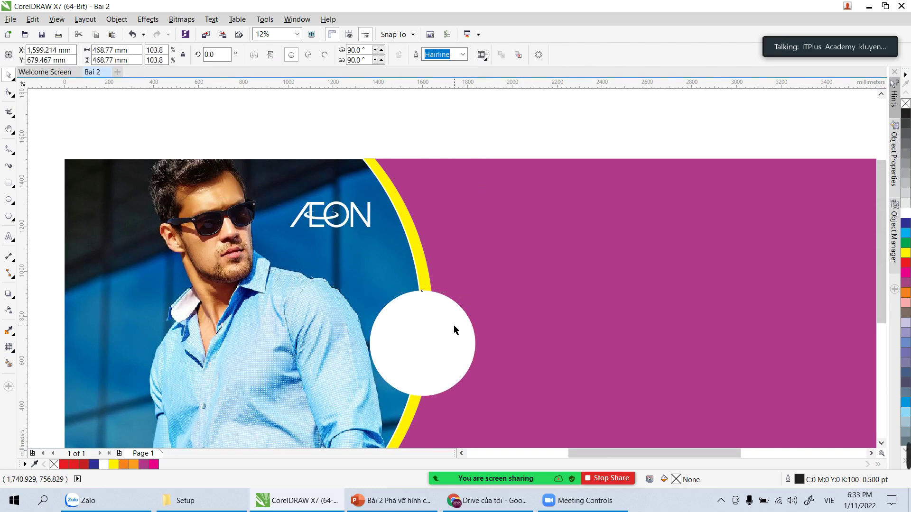
shift+click(397, 258)
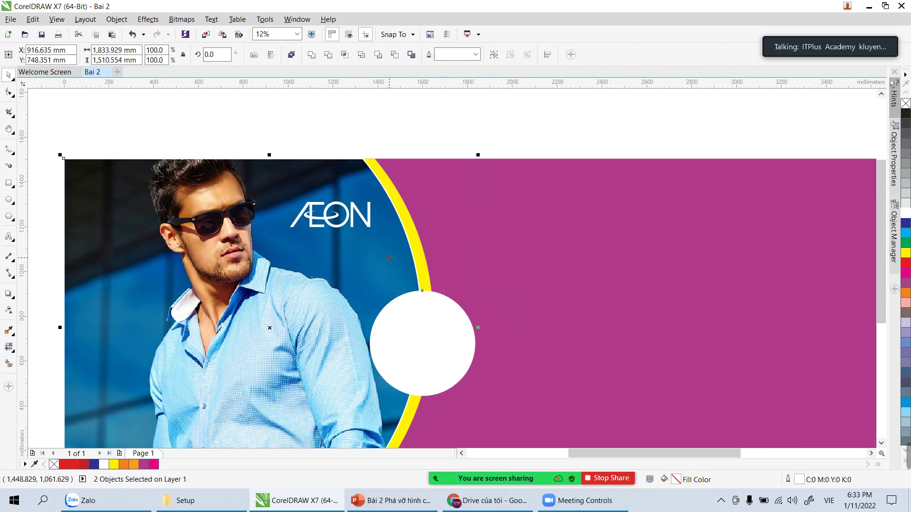
shift+click(503, 244)
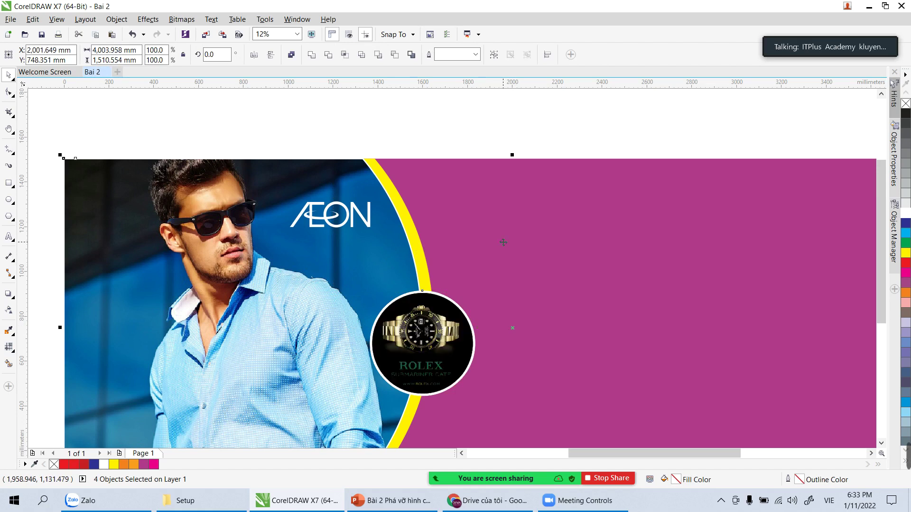
click(498, 142)
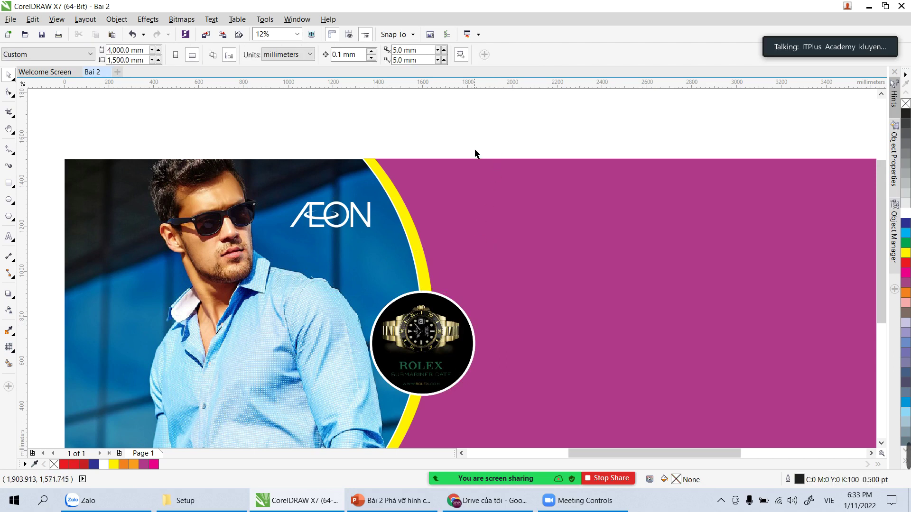
Step: Fill the background rectangle with the dark blue sampled from the man's photo using the Color Eyedropper
scroll(480, 146, down, 2)
click(486, 211)
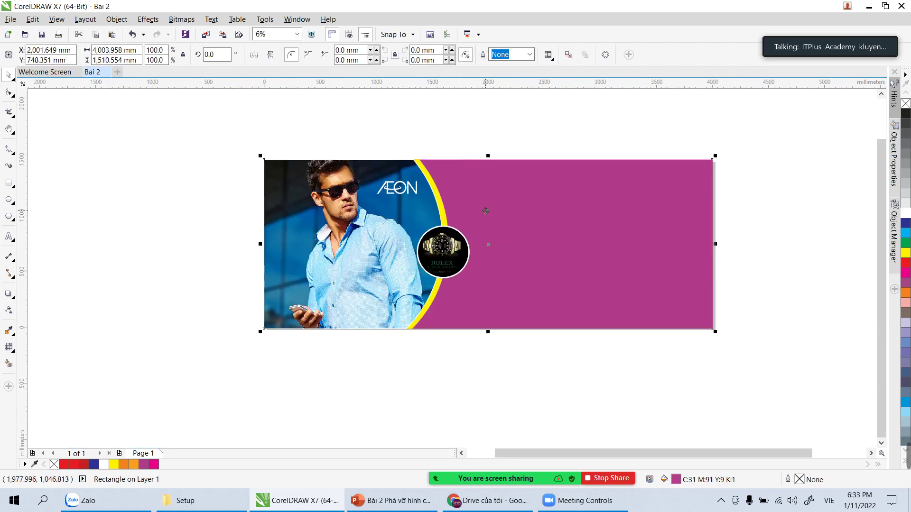
scroll(488, 207, up, 2)
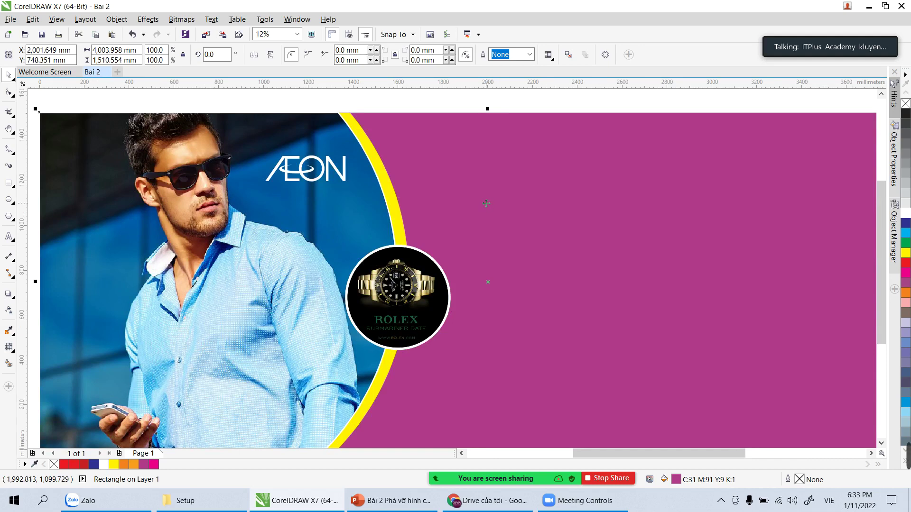
click(8, 334)
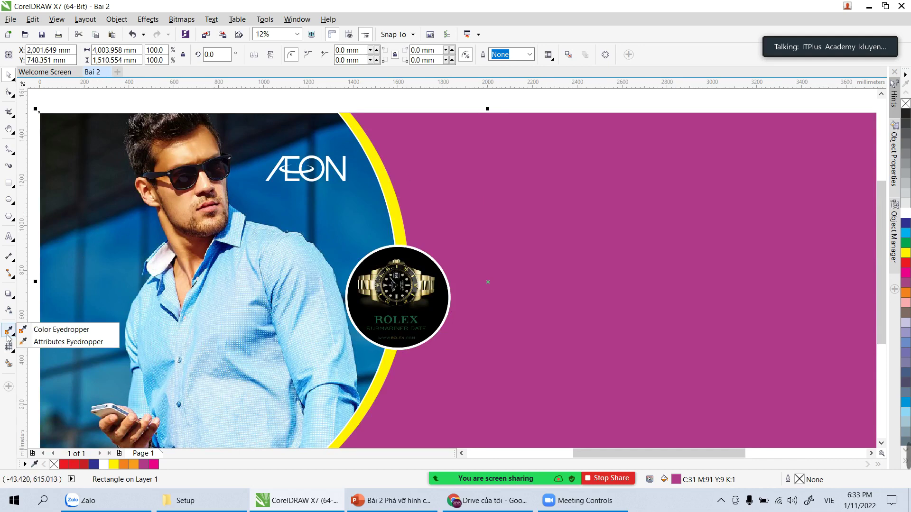
click(46, 335)
click(342, 204)
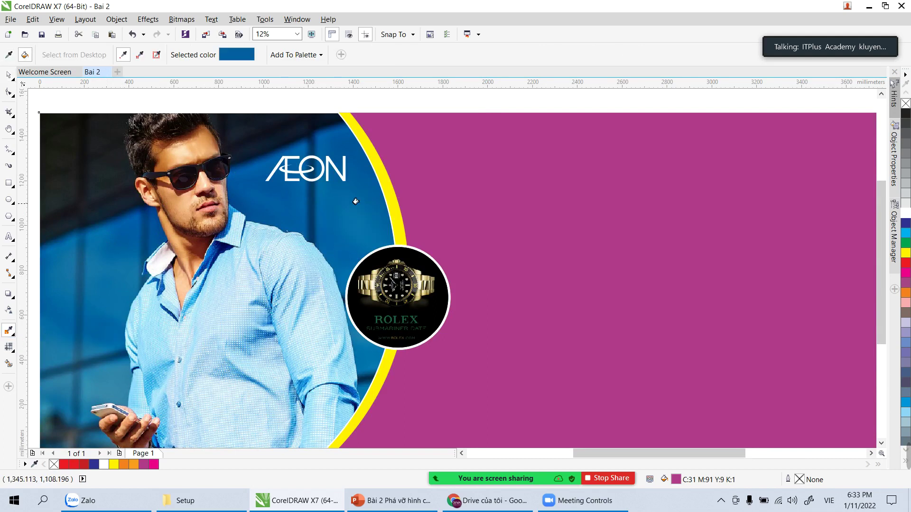
click(448, 205)
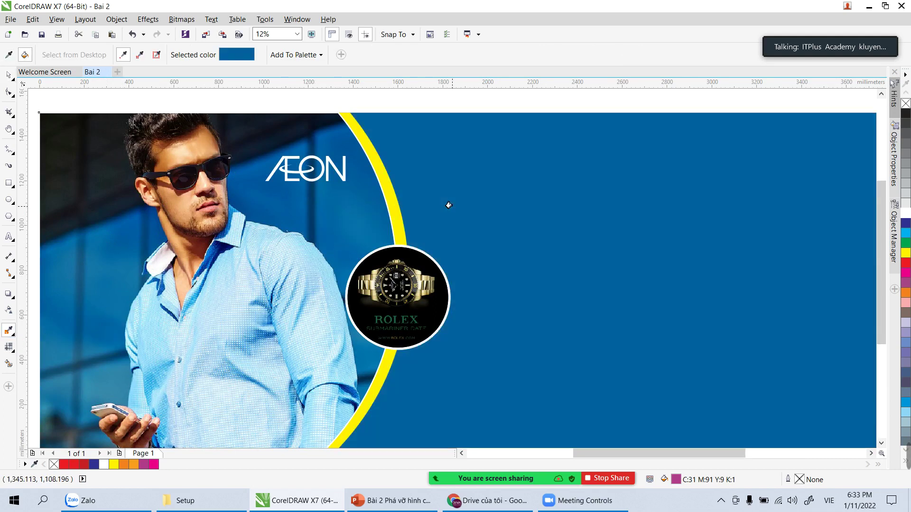
click(9, 74)
key(Escape)
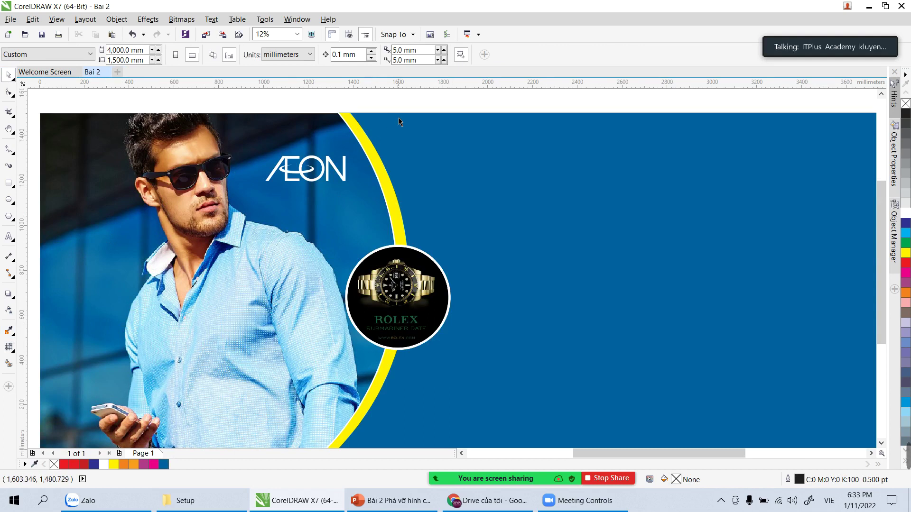
scroll(406, 100, down, 2)
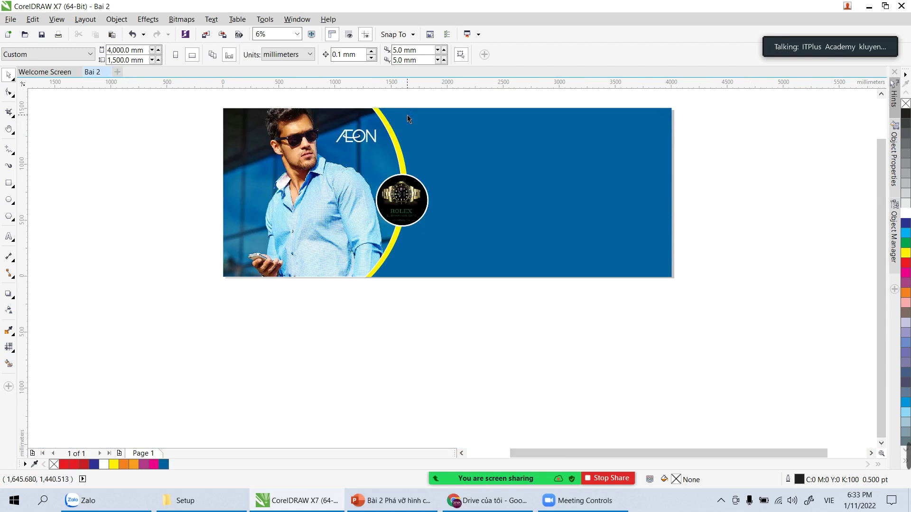
key(z)
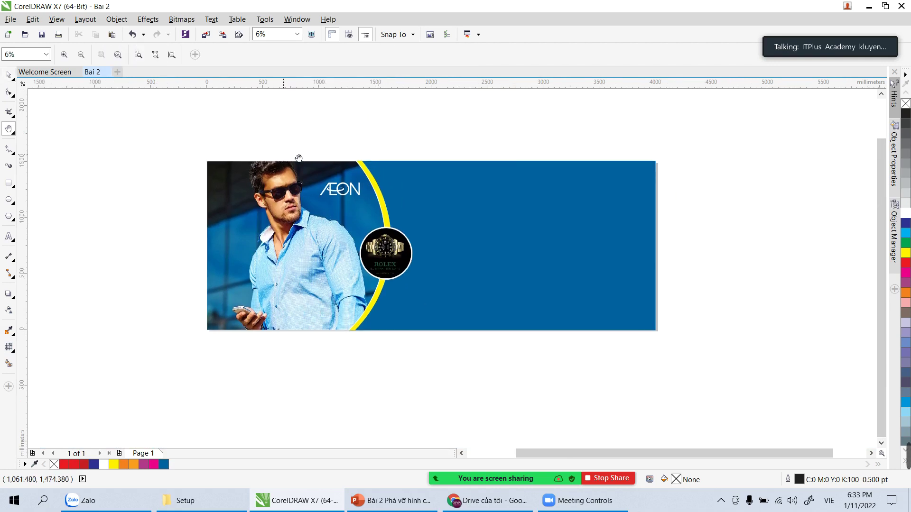
drag(196, 152, 712, 353)
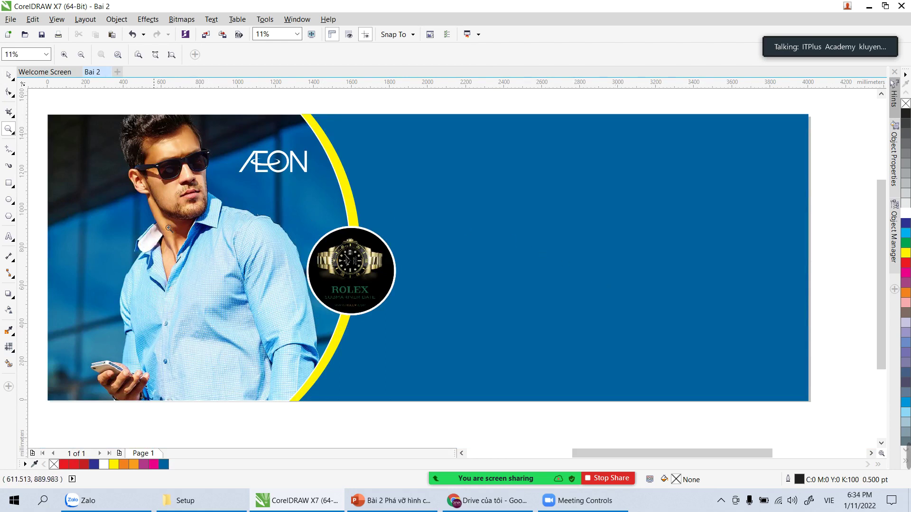
Step: Type the heading ĐỒNG HỒ NAM at 150 pt on the blue area
click(10, 238)
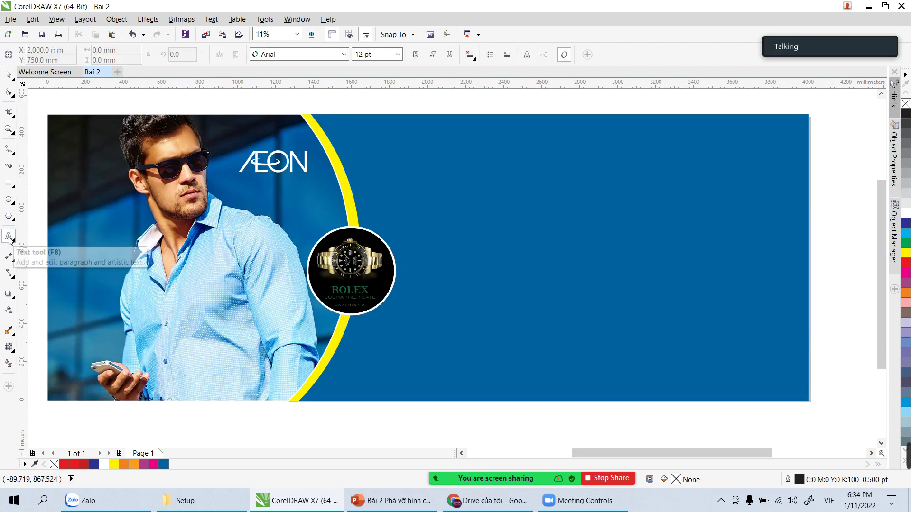
click(433, 198)
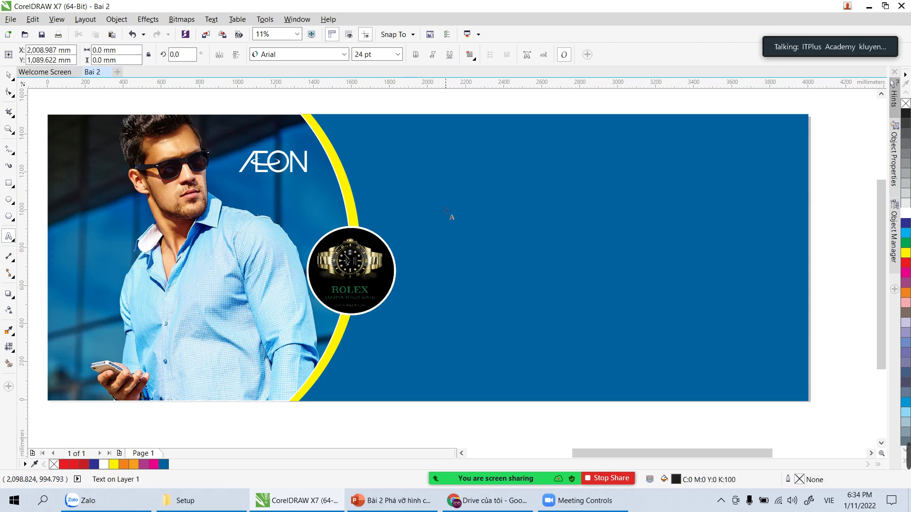
click(373, 55)
text(200)
click(397, 54)
click(373, 222)
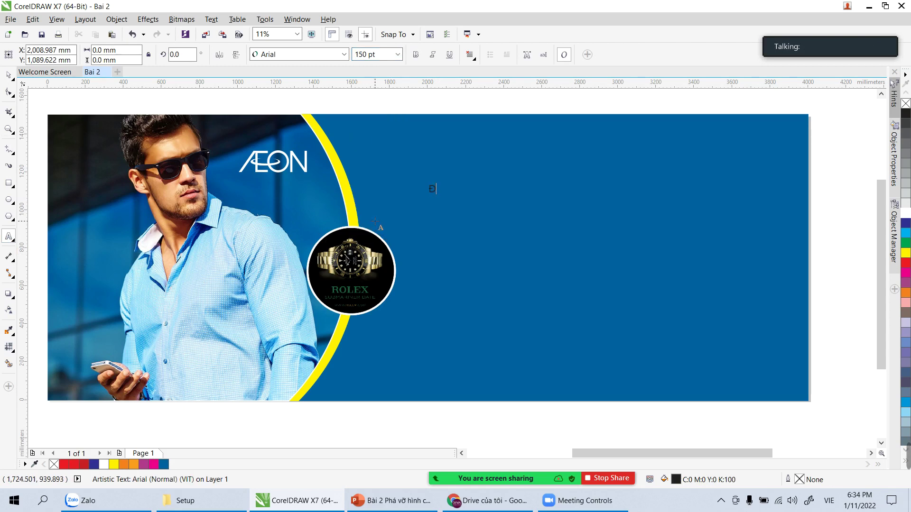
text(on)
text(ONG HỒ NAM)
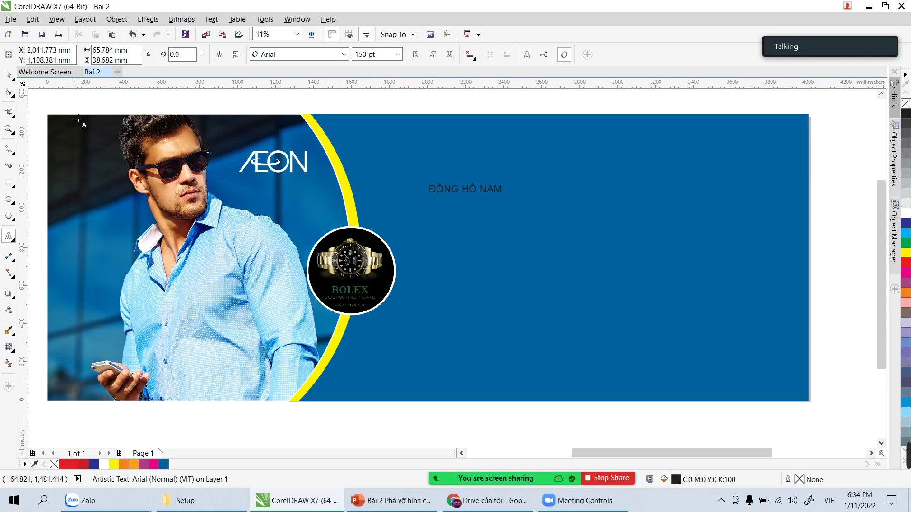
click(9, 75)
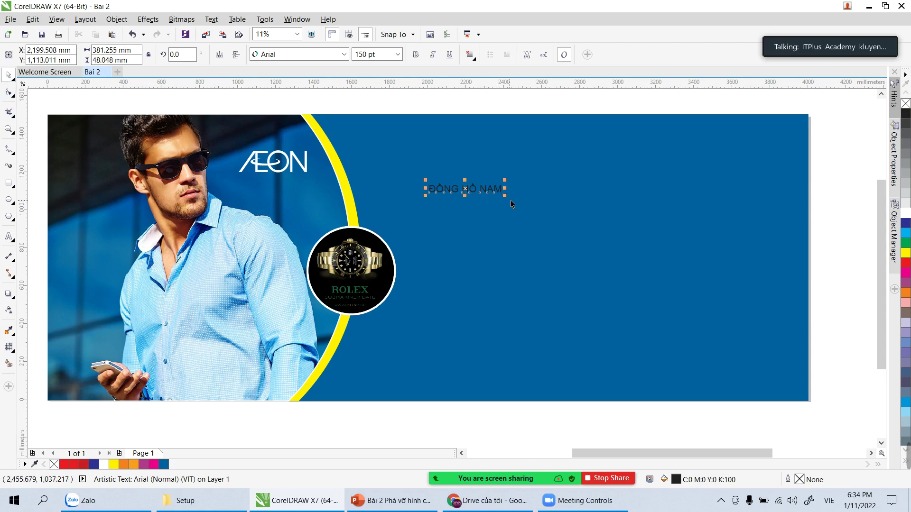
Step: Enlarge the heading, make it bold and white, and position it on the blue area
drag(505, 195, 742, 259)
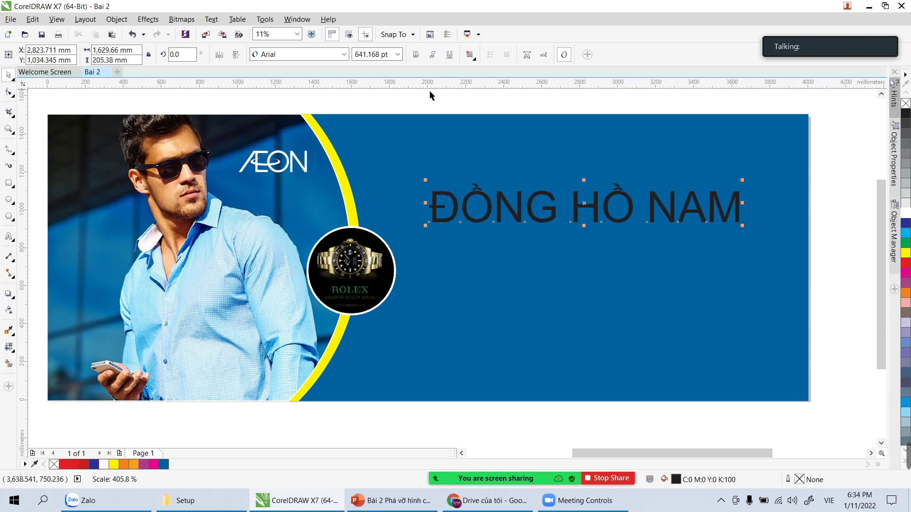
click(416, 54)
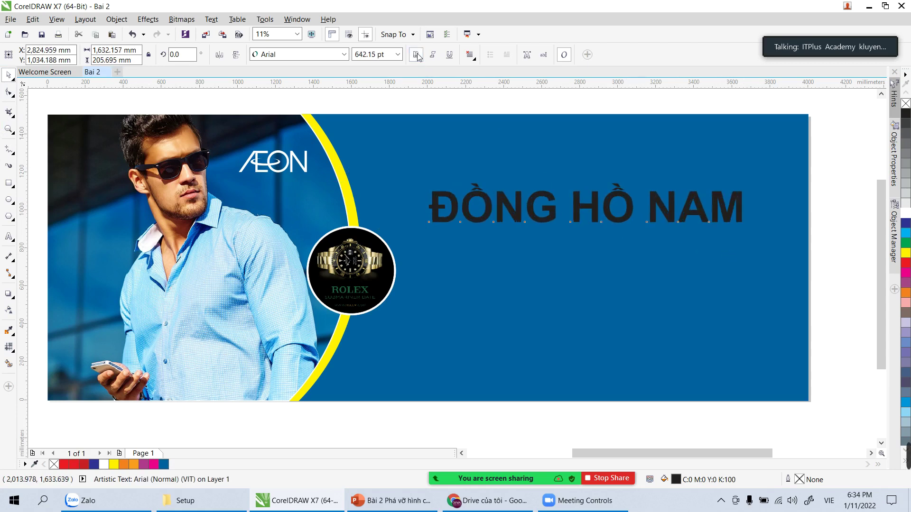
click(906, 212)
click(595, 134)
drag(587, 203, 588, 192)
click(850, 195)
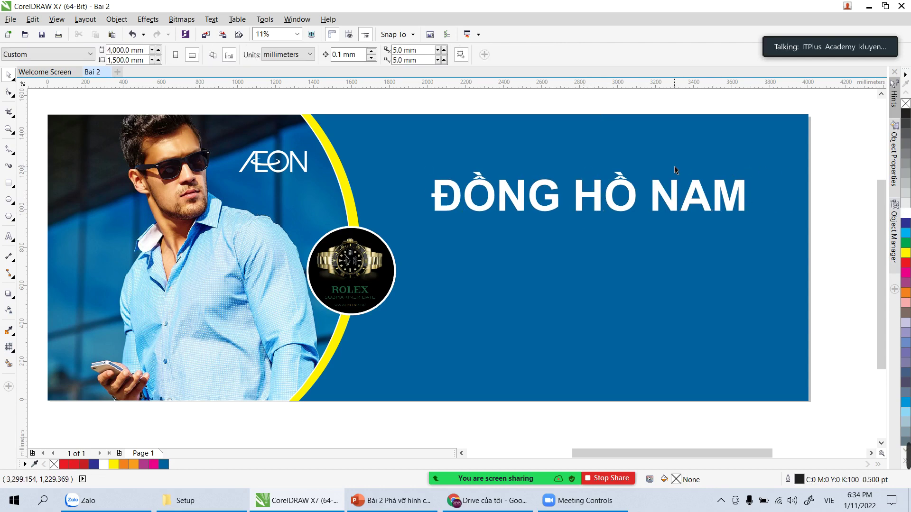
Step: Drop a duplicate of the heading directly below the original
click(626, 190)
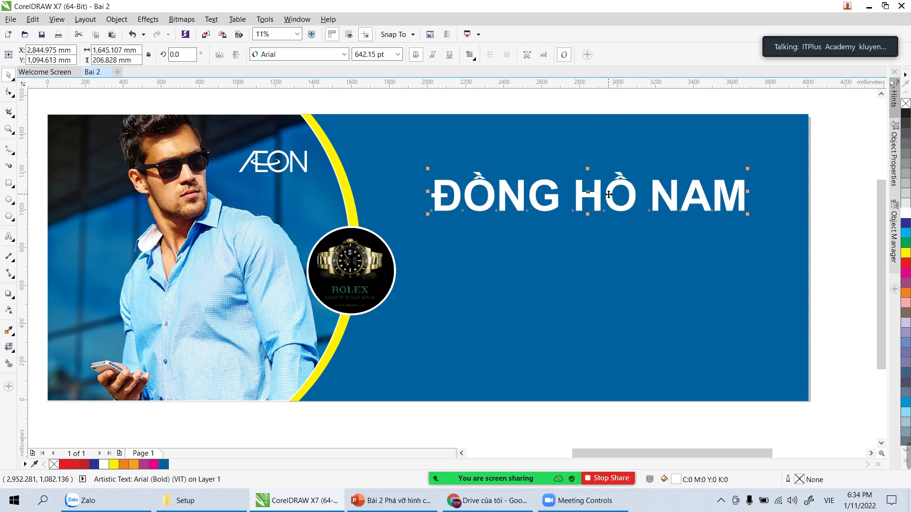
click(843, 212)
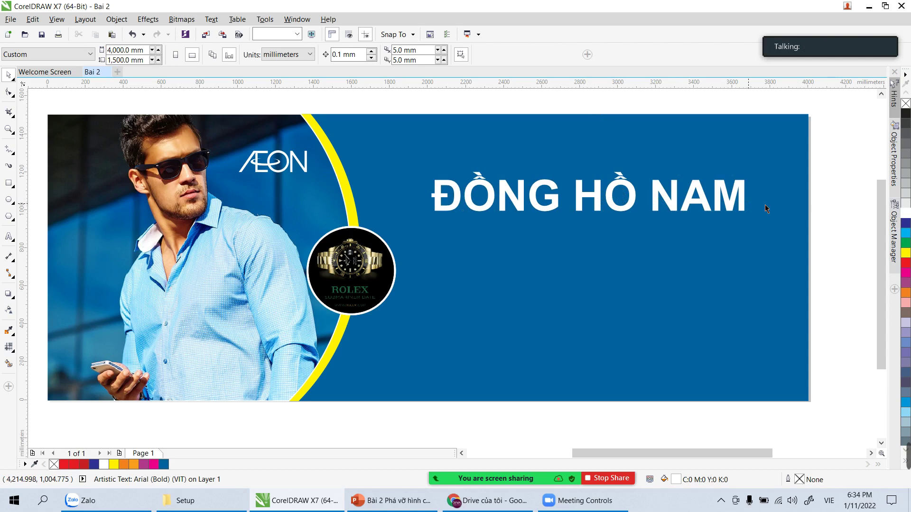
click(536, 207)
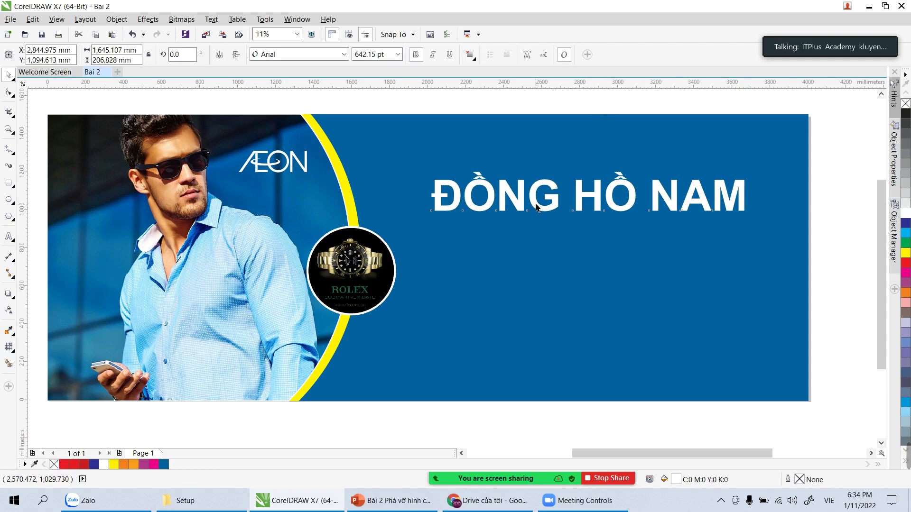
click(840, 214)
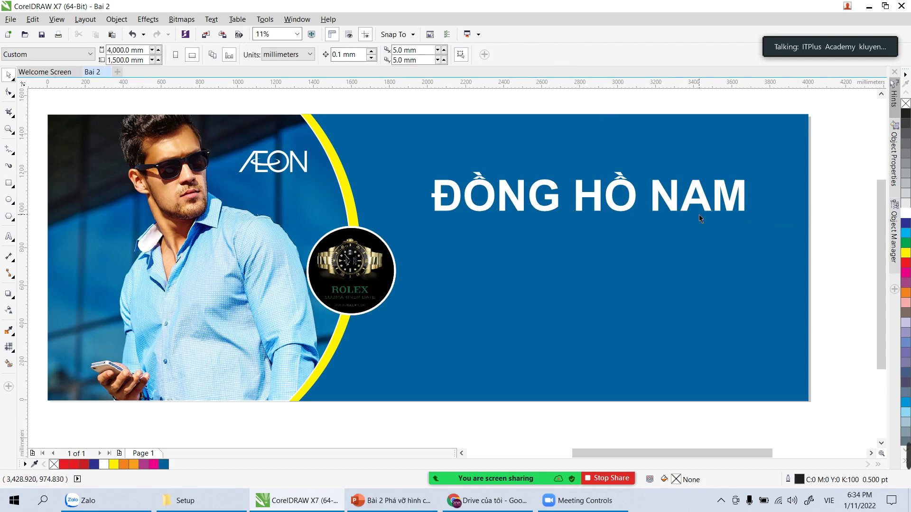
drag(700, 201, 700, 244)
right_click(700, 243)
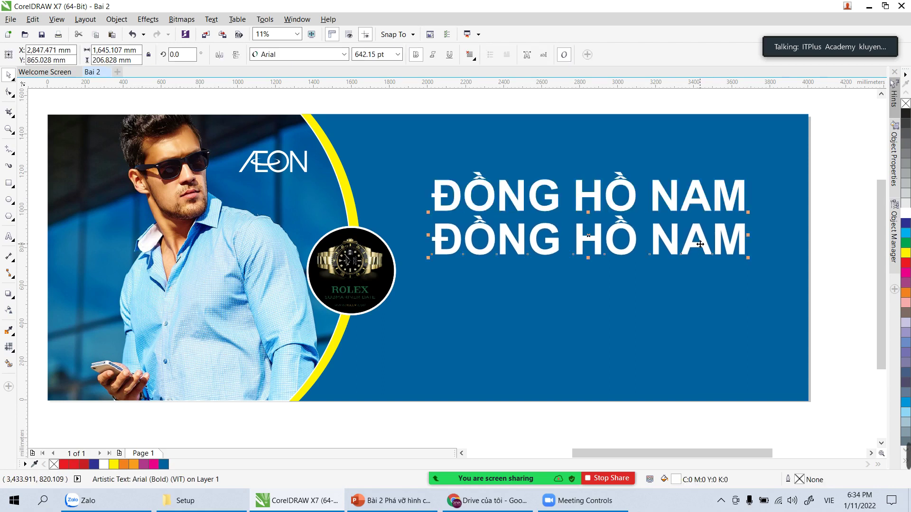
click(864, 235)
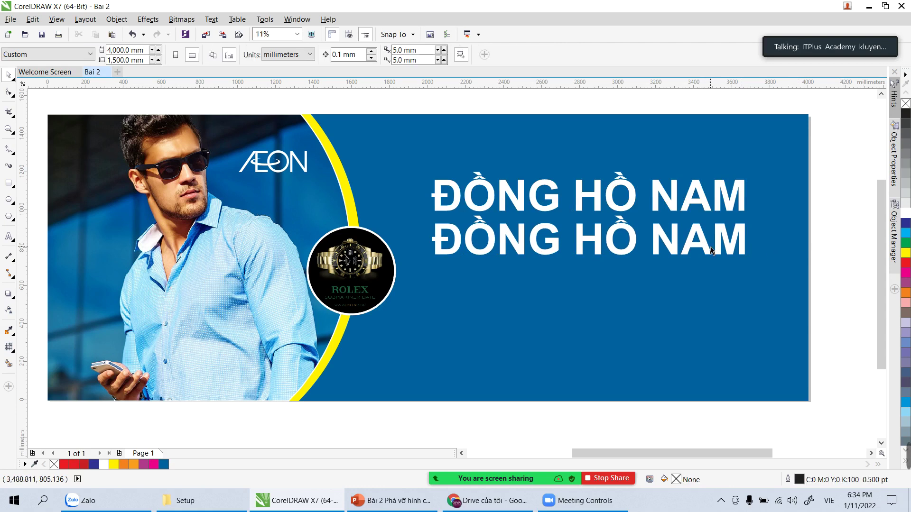
Step: Retype the lower copy to read THẾ GIỚI ĐỒNG HỒ ROLEX
double_click(633, 255)
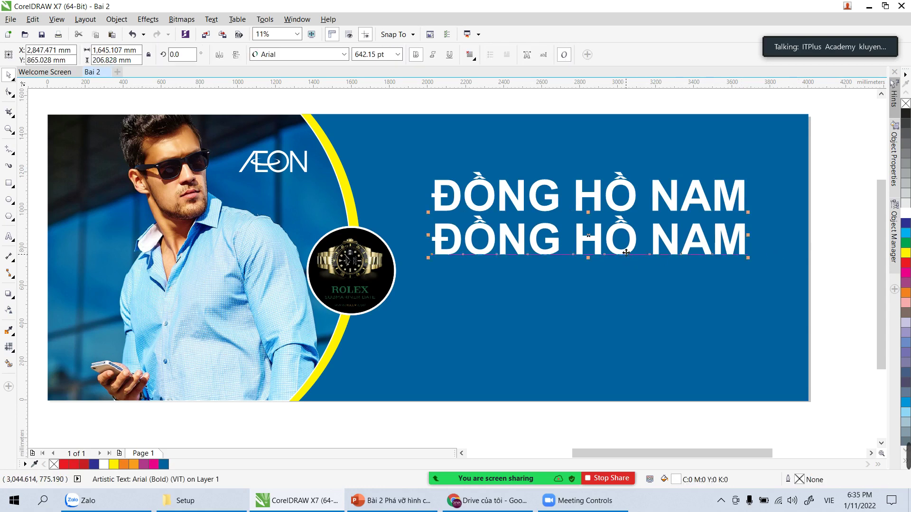
key(ctrl+a)
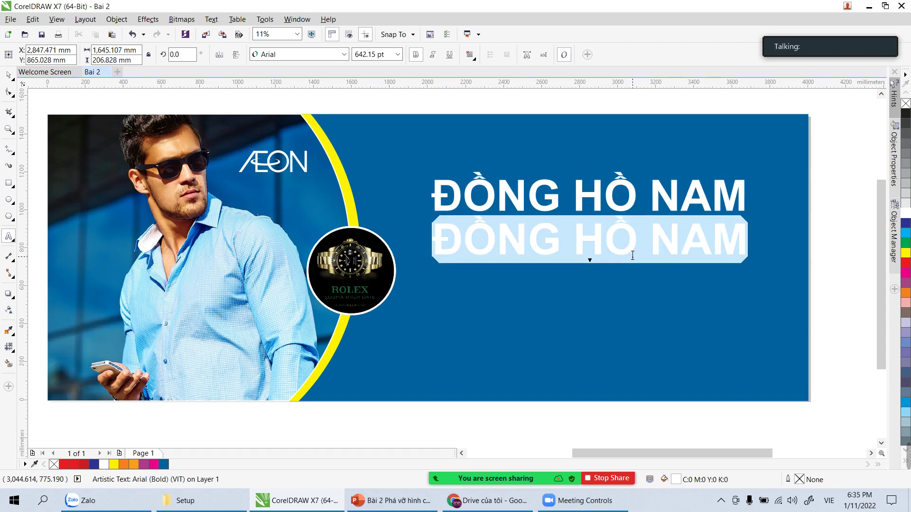
text(T)
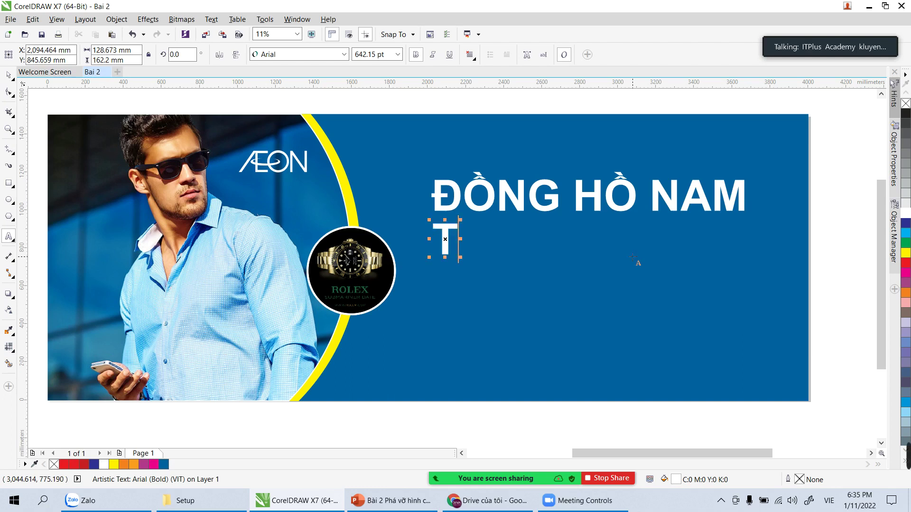
text(HẾ GI)
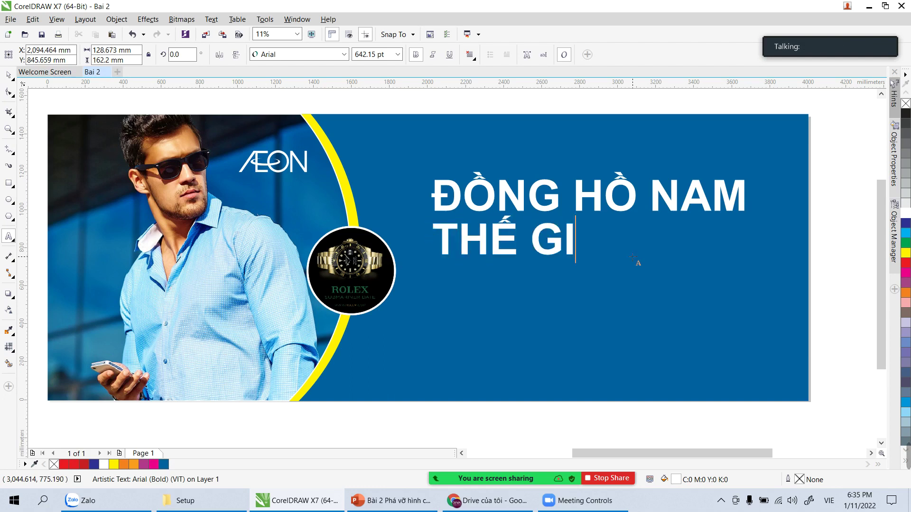
text(ỚI ĐÔNG)
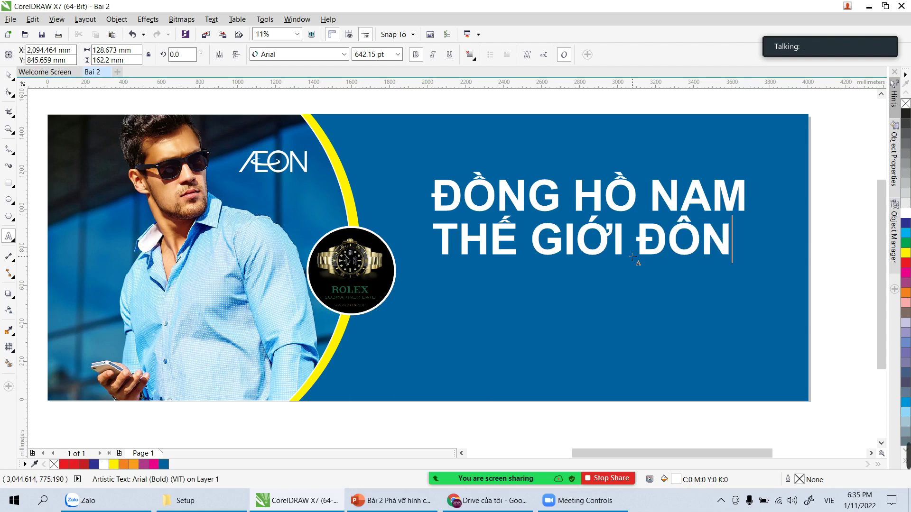
key(BackSpace)
key(BackSpace)
text(NGF H)
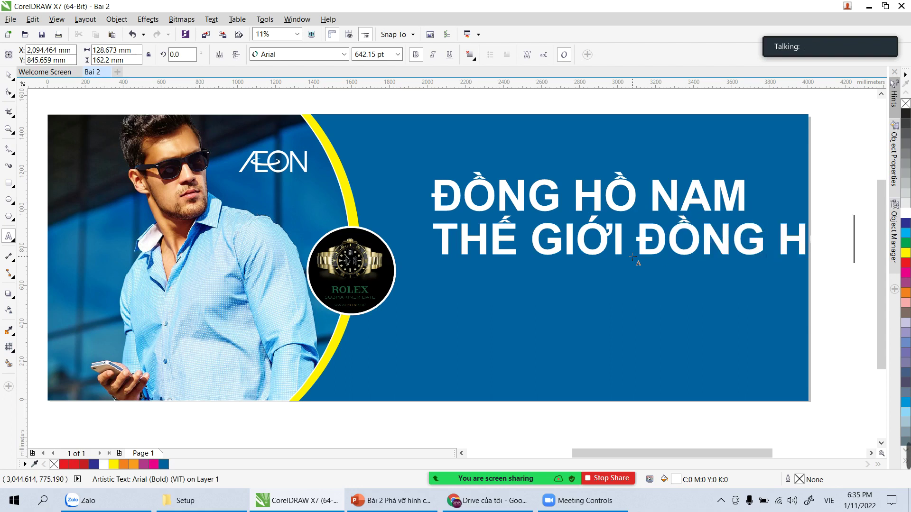
text(OOF)
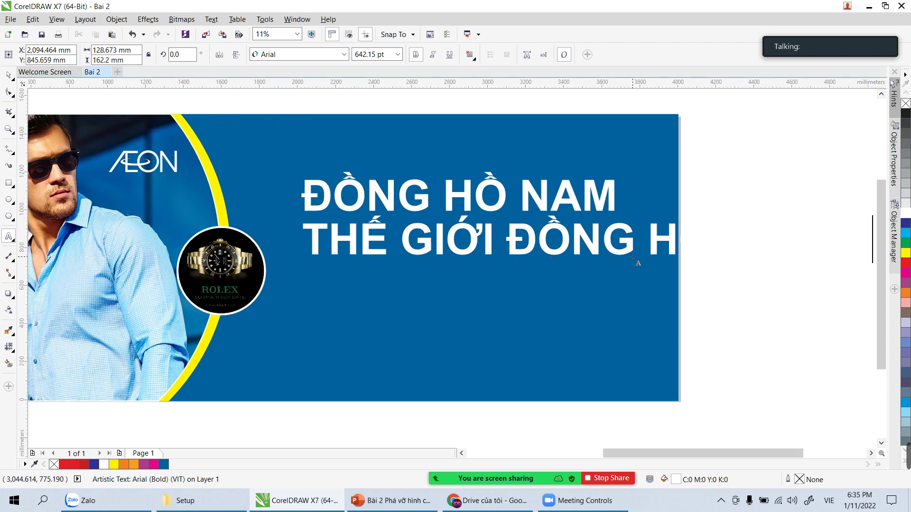
key(Escape)
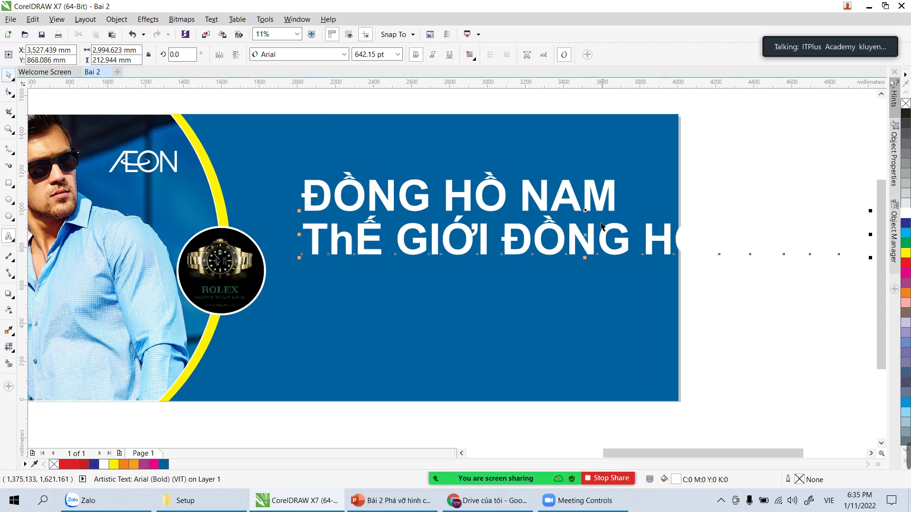
Step: Shrink the subtitle, move it under the heading, and select all its text
drag(842, 258, 695, 276)
drag(660, 238, 597, 255)
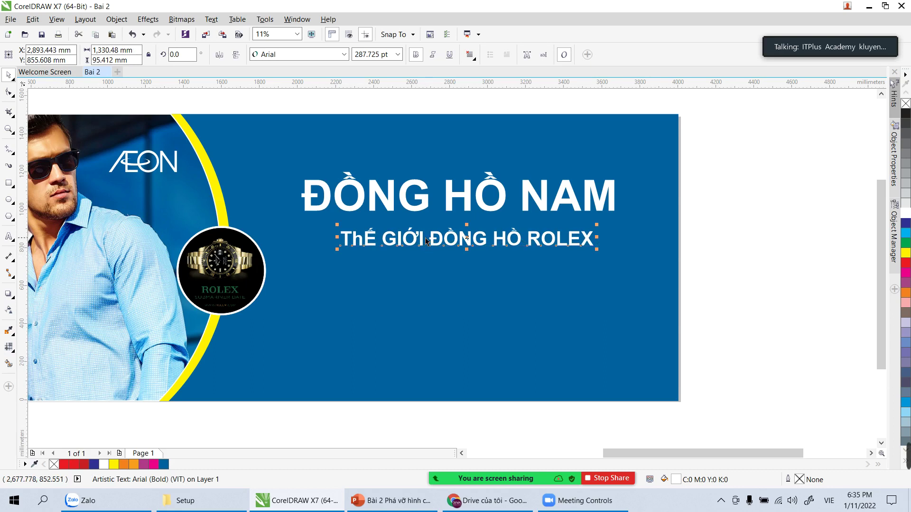
click(409, 240)
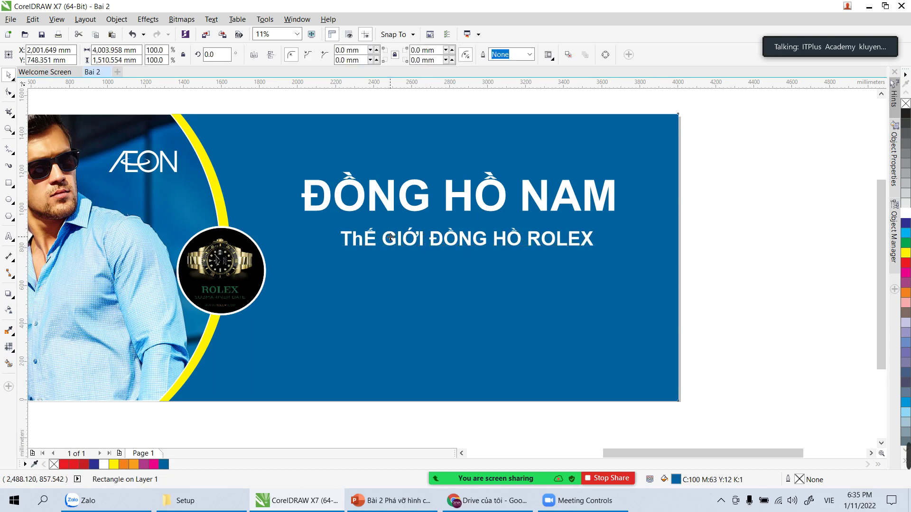
click(740, 210)
key(F8)
click(472, 239)
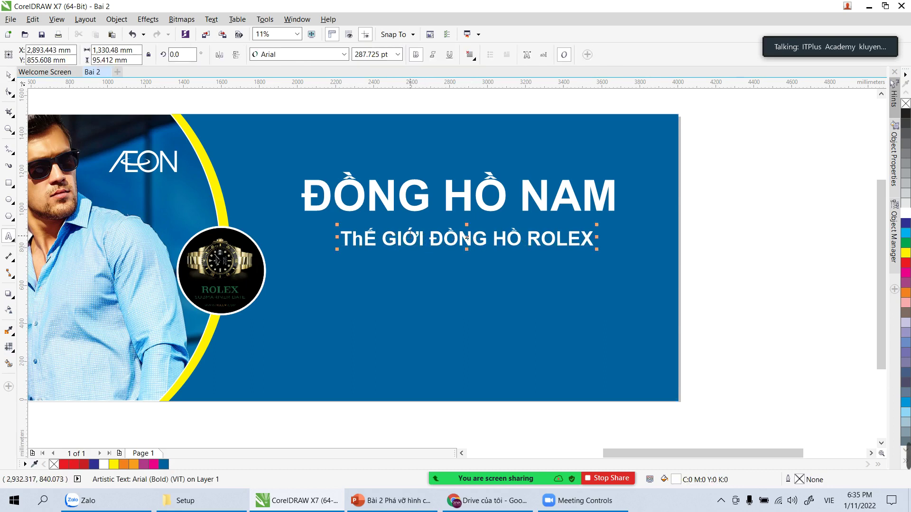
key(ctrl+a)
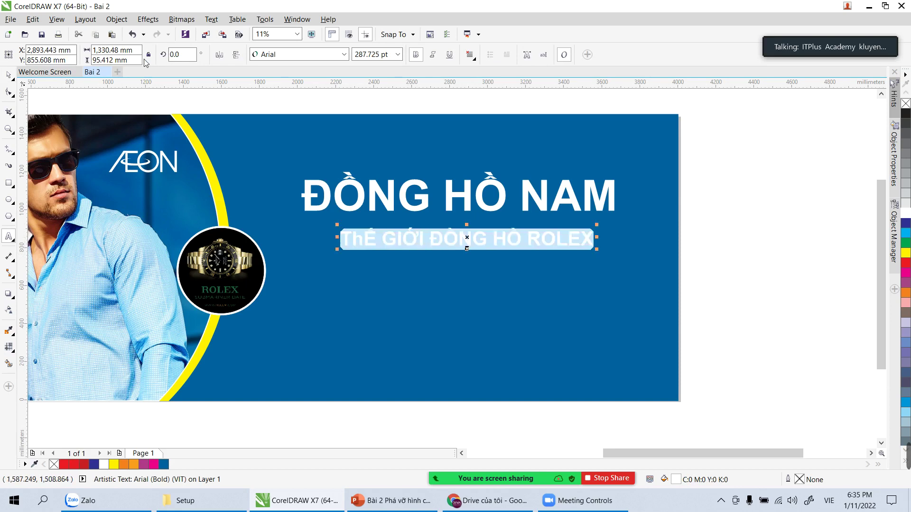
click(211, 19)
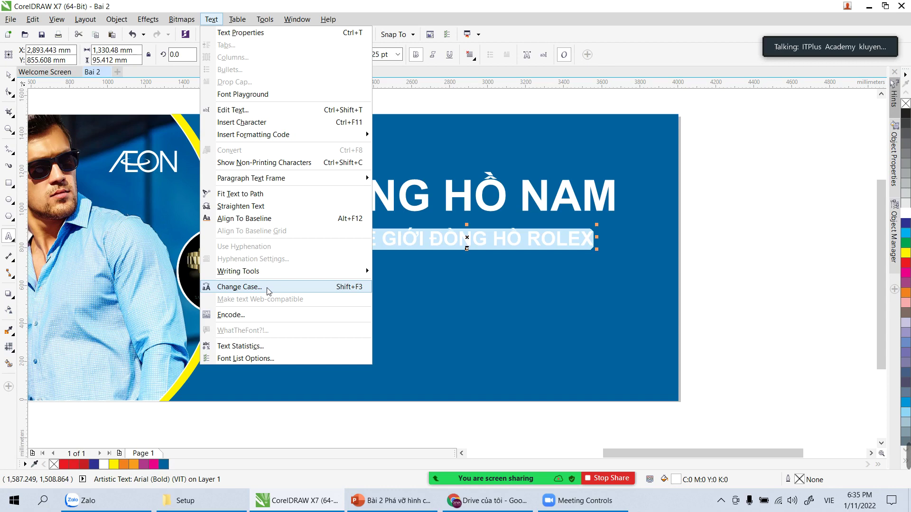
Step: Change the subtitle to UPPERCASE and scale it down slightly to about 223 pt
click(267, 288)
click(395, 239)
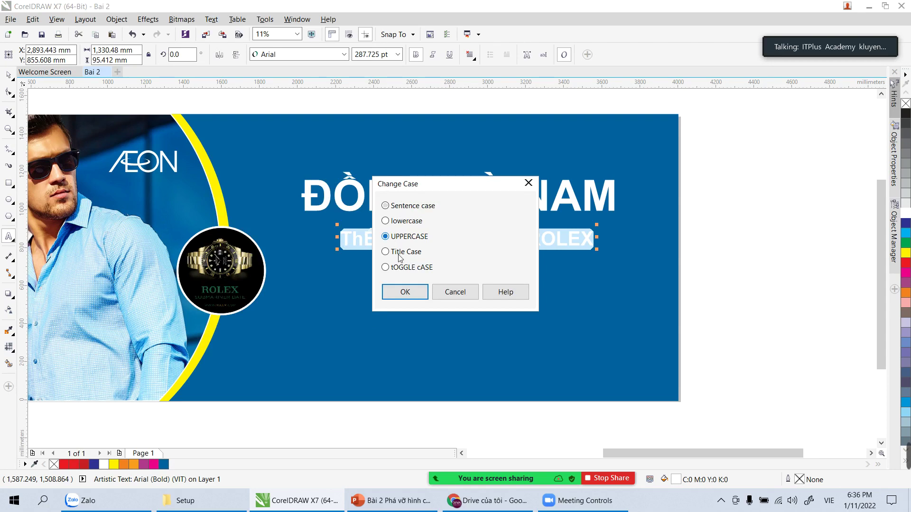
click(405, 291)
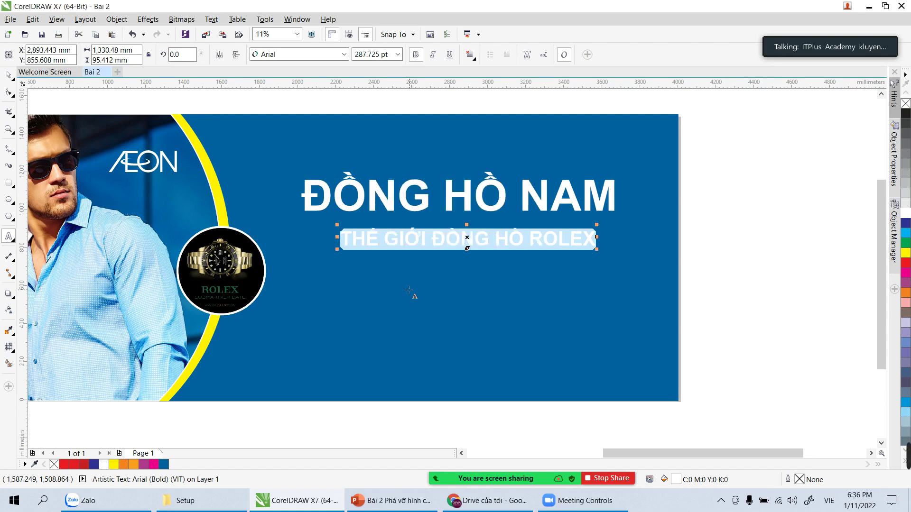
click(8, 75)
click(258, 95)
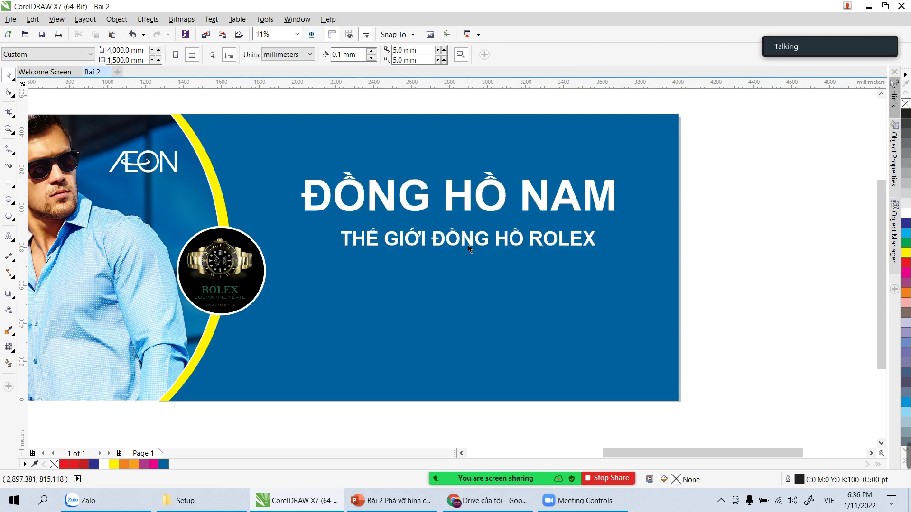
click(468, 245)
drag(596, 253, 492, 236)
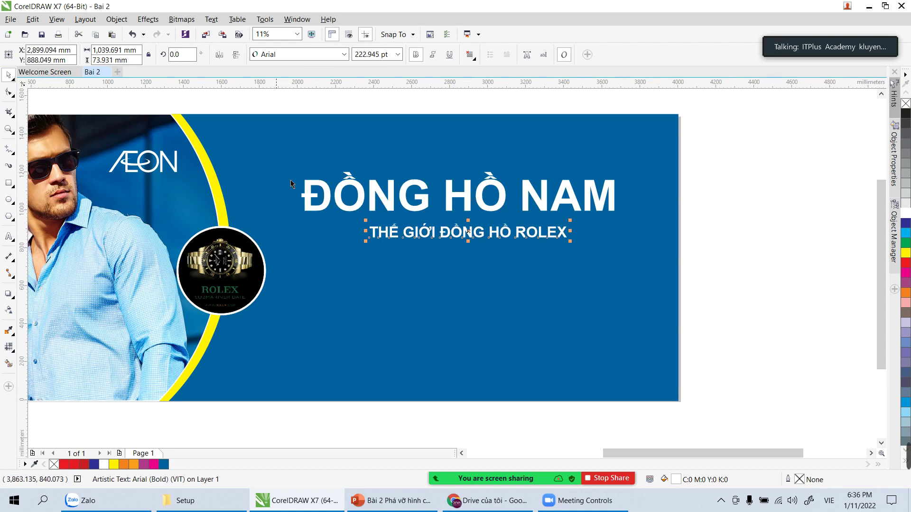
Step: Draw a rectangle across the banner and centre the ĐỒNG HỒ NAM title on it
click(10, 186)
mouse_move(229, 227)
mouse_down()
mouse_move(407, 171)
mouse_move(683, 142)
mouse_move(678, 266)
mouse_up()
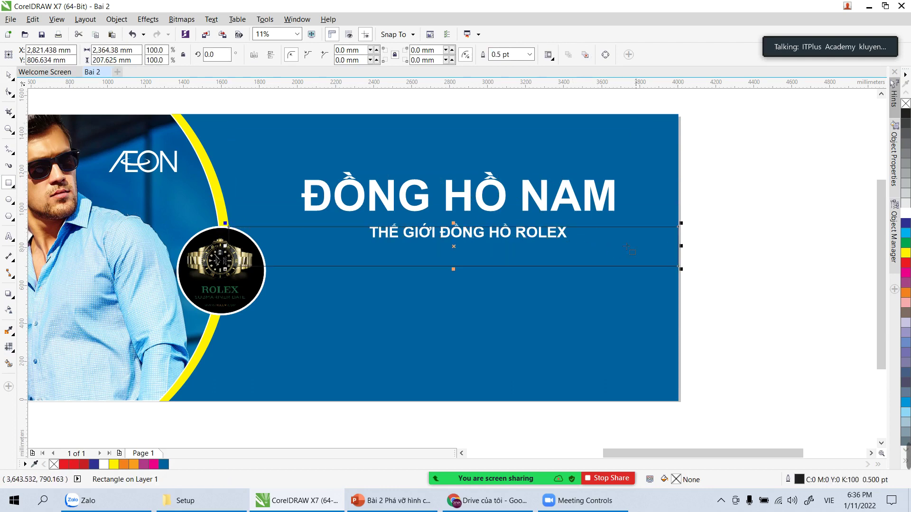
click(8, 75)
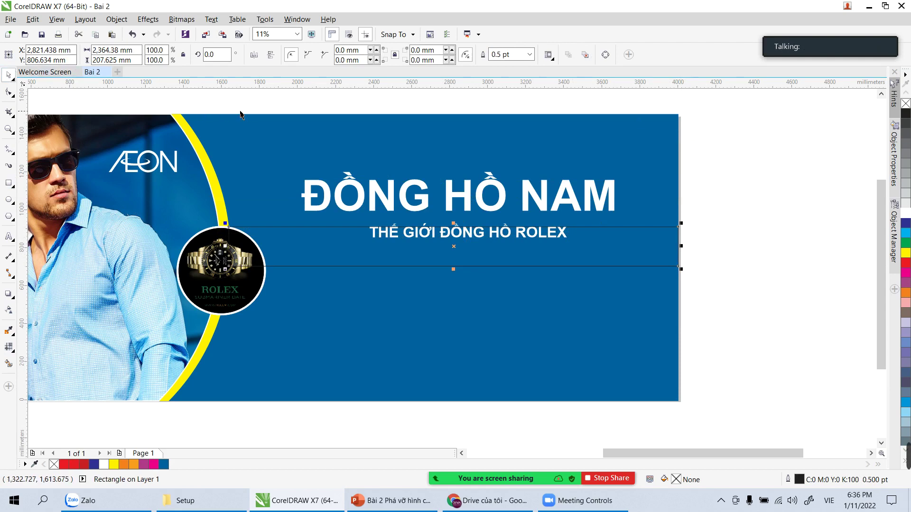
click(257, 98)
click(315, 202)
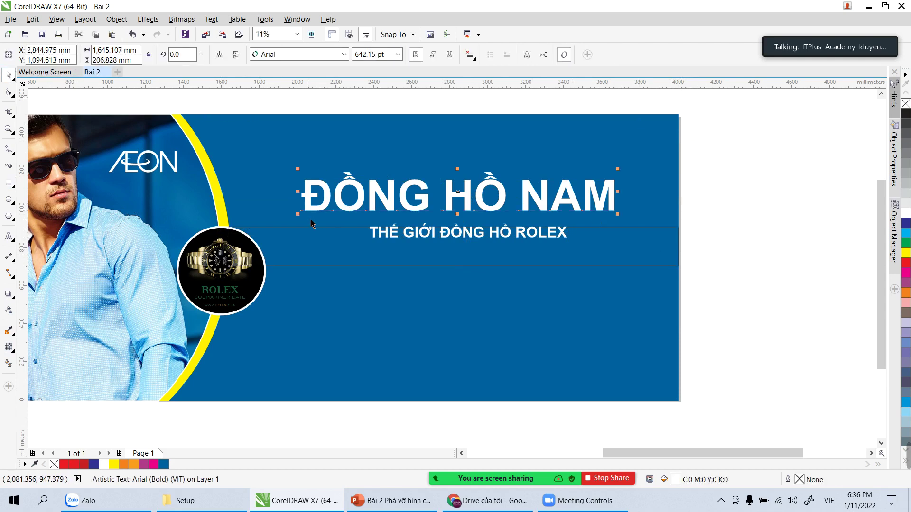
shift+click(280, 226)
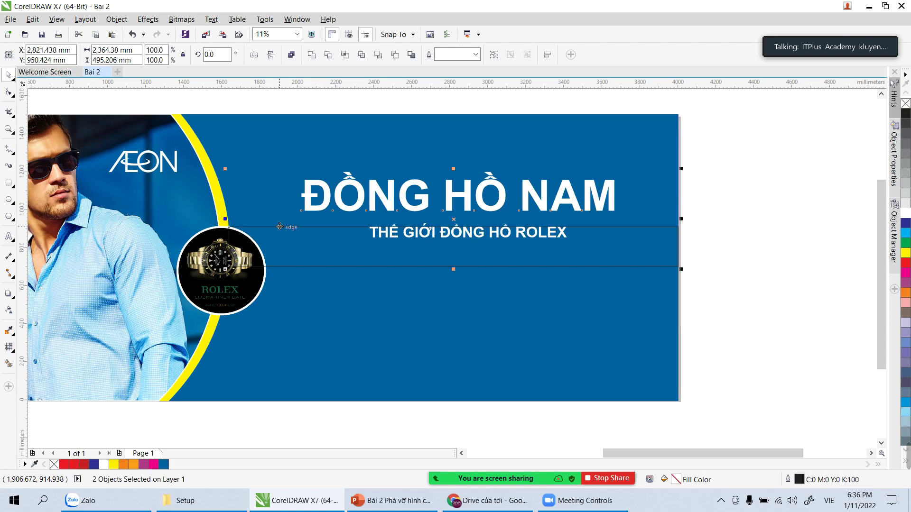
key(e)
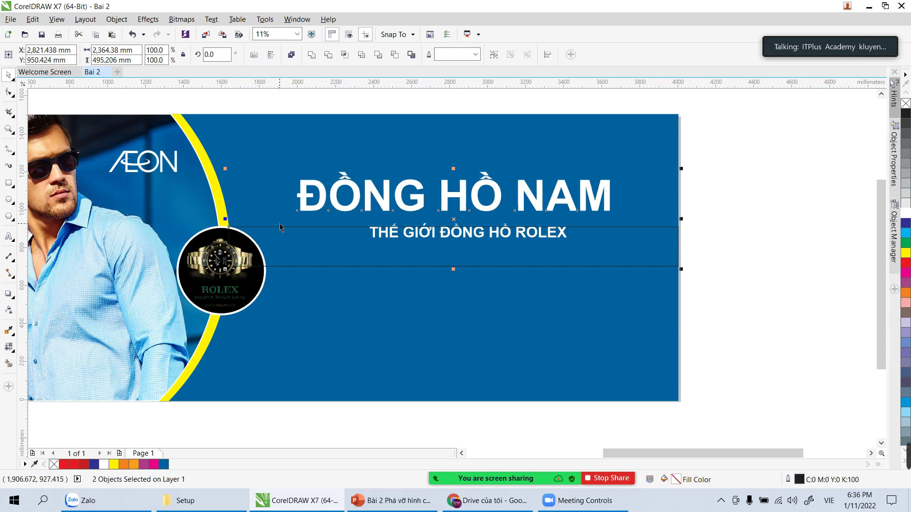
Step: Centre the THẾ GIỚI ĐỒNG HỒ ROLEX subtitle horizontally beneath the title
click(746, 209)
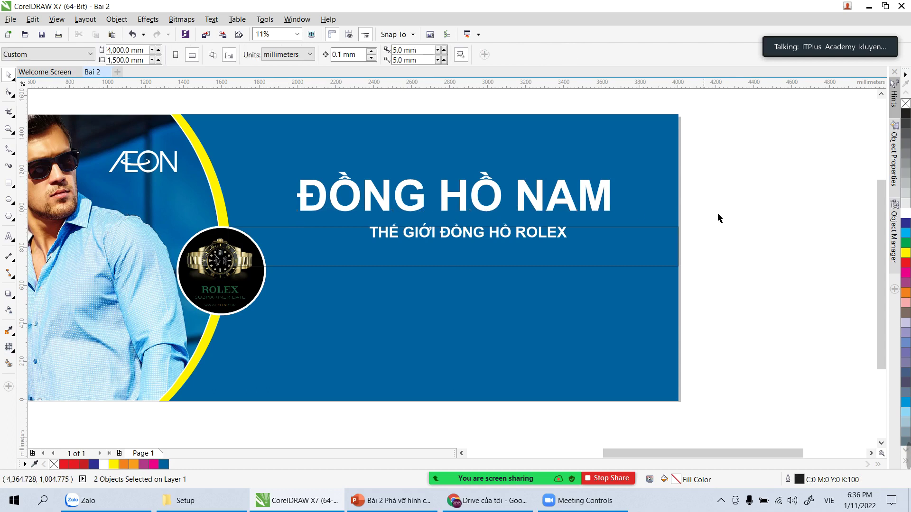
click(670, 227)
click(531, 239)
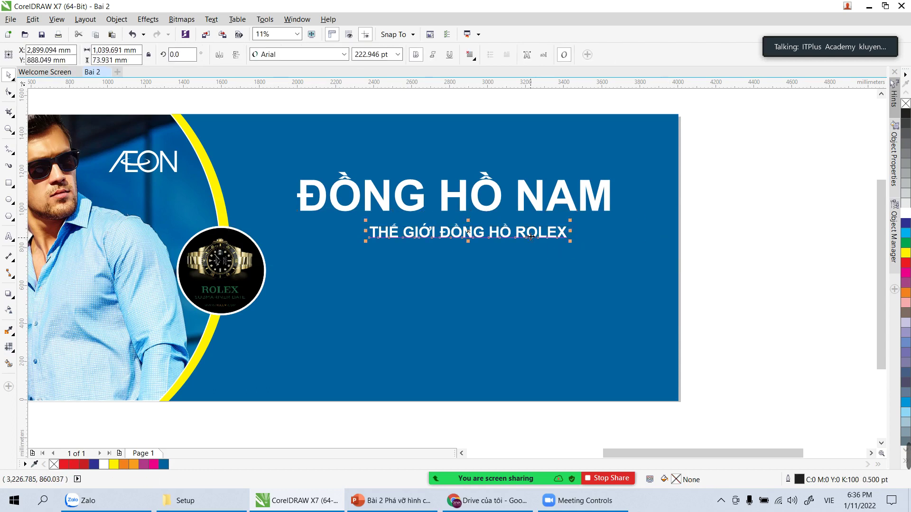
shift+click(518, 198)
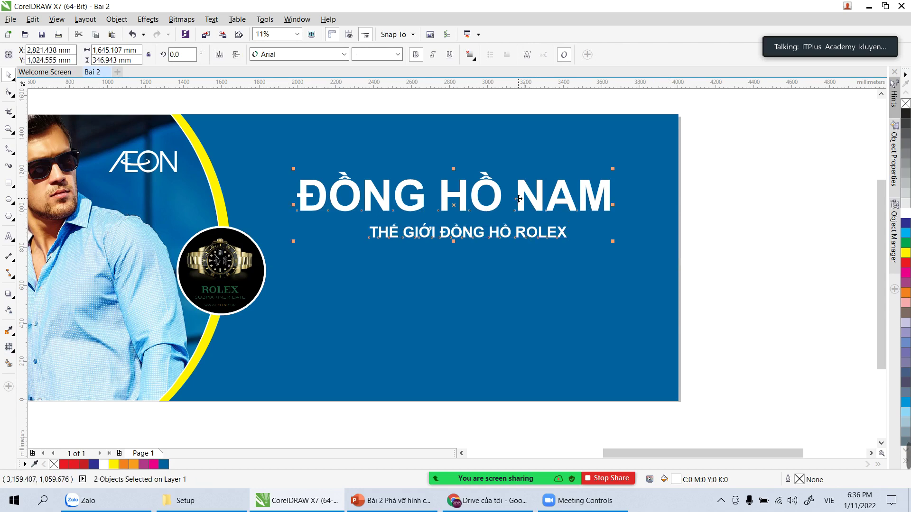
key(c)
click(778, 221)
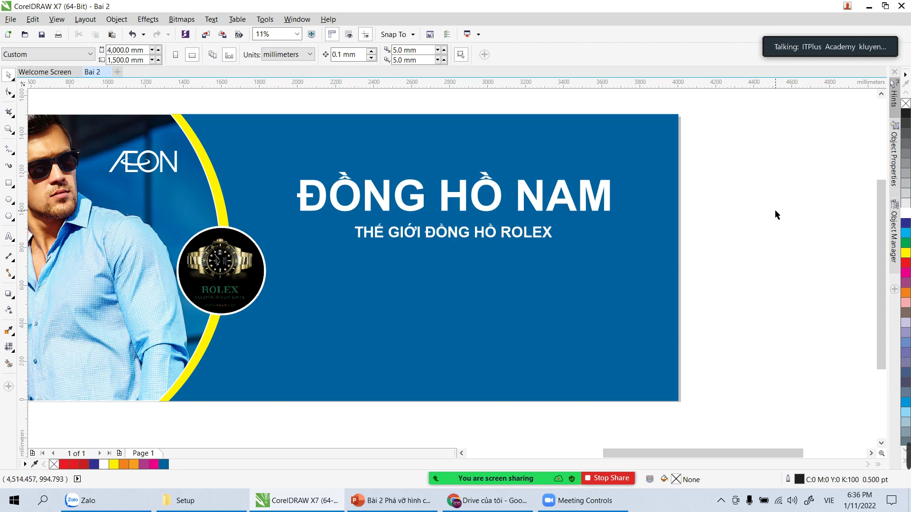
Step: Place a copy of the subtitle lower on the banner and select all its text
click(490, 239)
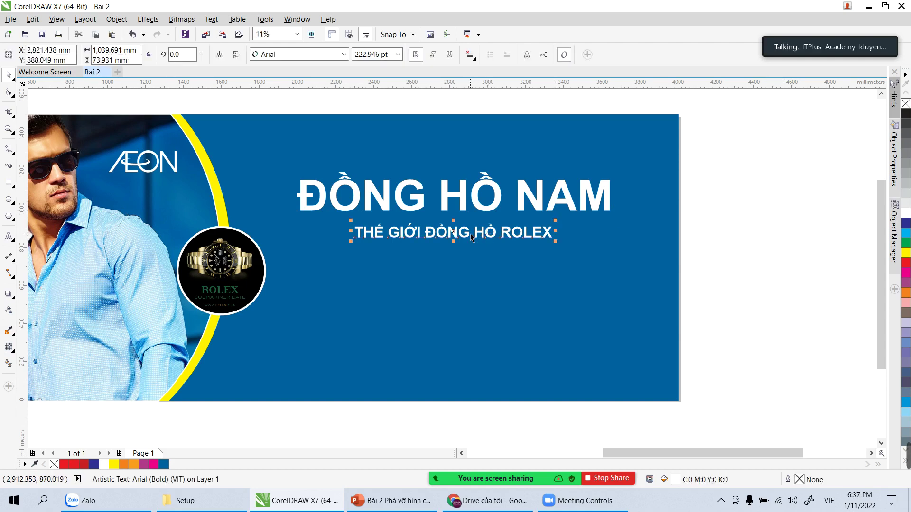
drag(471, 233, 467, 288)
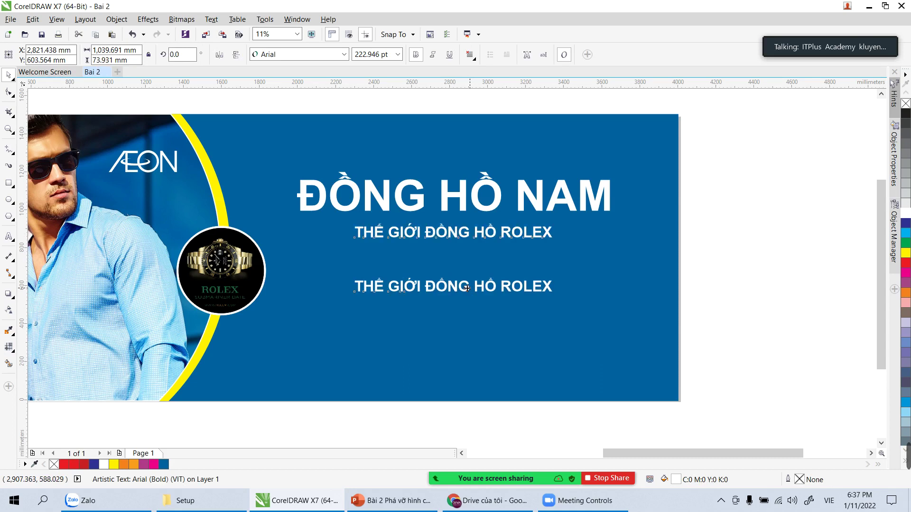
click(767, 307)
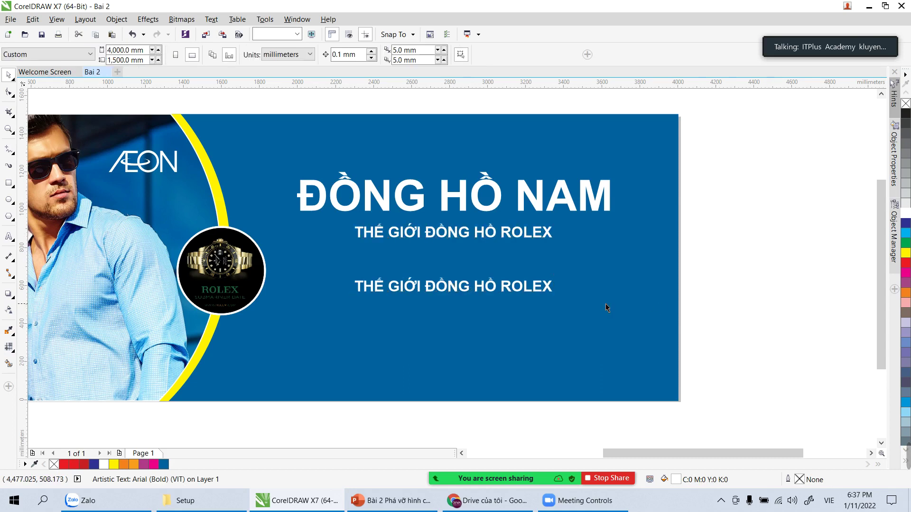
double_click(512, 288)
key(ctrl+a)
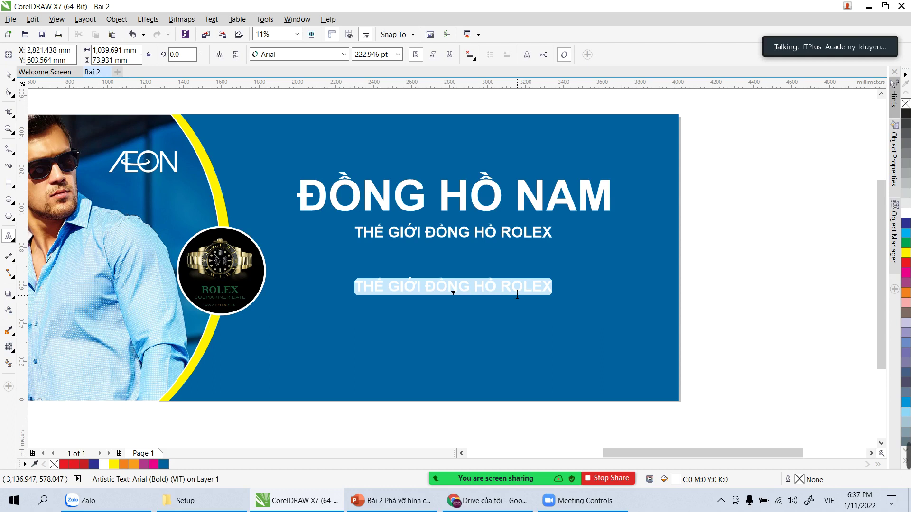
Step: Replace the copied text with the shop's street address as the first line
text(Đ)
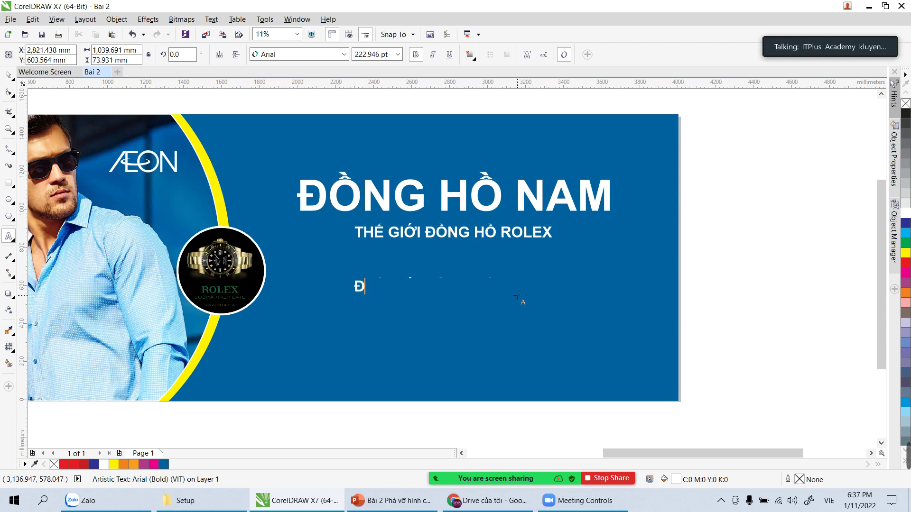
key(BackSpace)
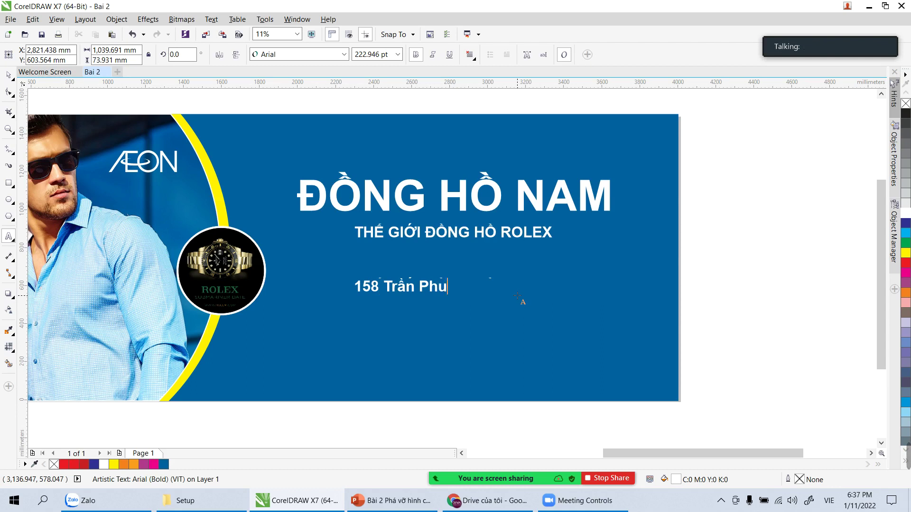
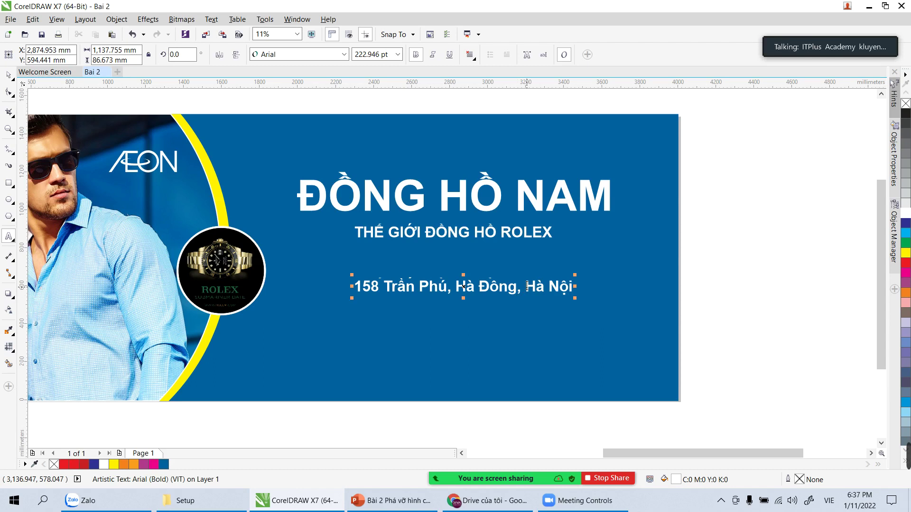
Step: Add a second line with the Hotline label and the shop's phone number
text(h)
key(BackSpace)
text(Holine)
key(BackSpace)
text(e: )
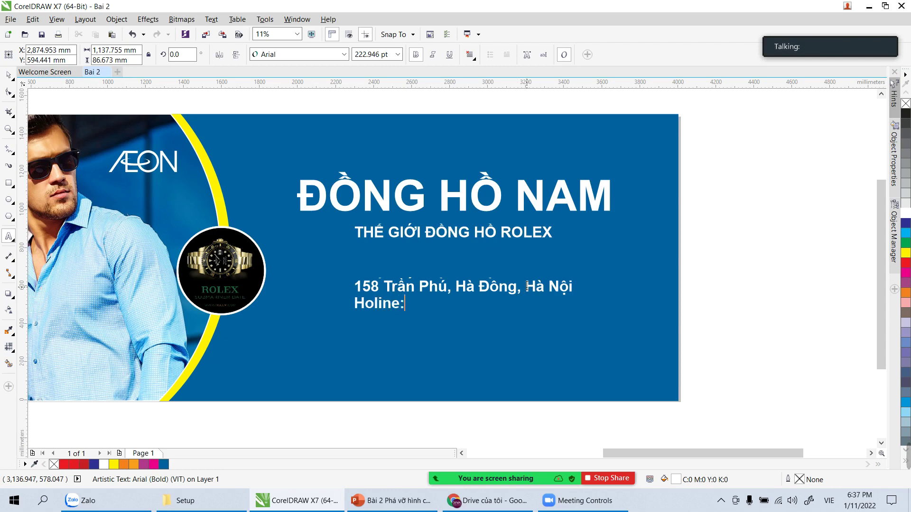
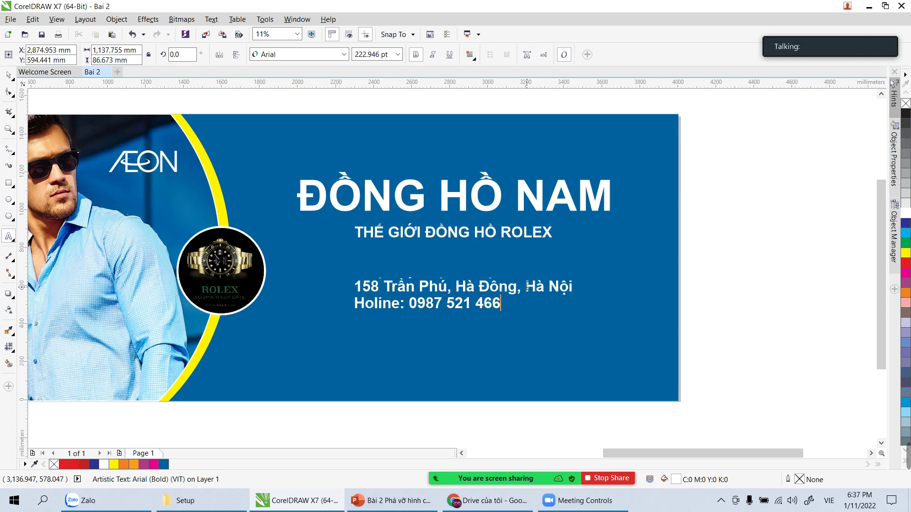
key(ctrl+a)
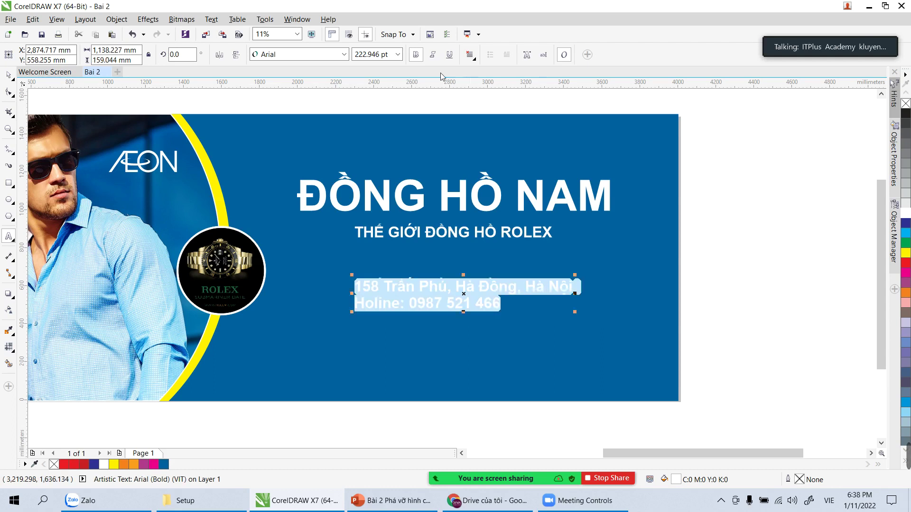
Step: Turn off Bold so the address and hotline text is normal weight
click(416, 56)
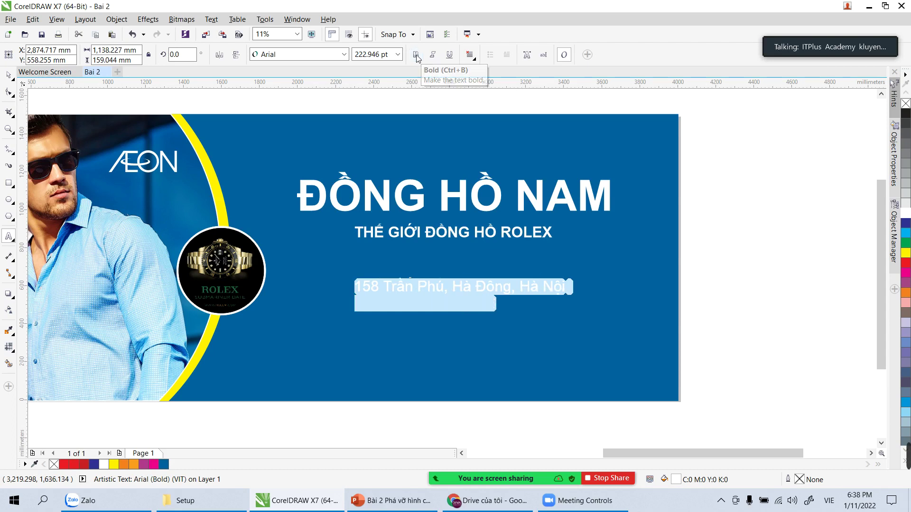
click(474, 58)
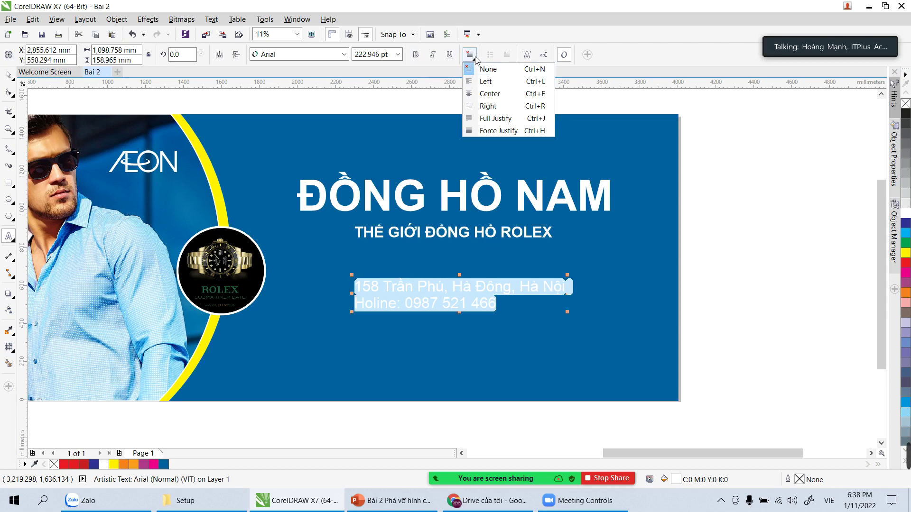
click(374, 308)
Step: Correct the label 'Holine' to 'Hotline' in the address block, then select all its text
double_click(483, 303)
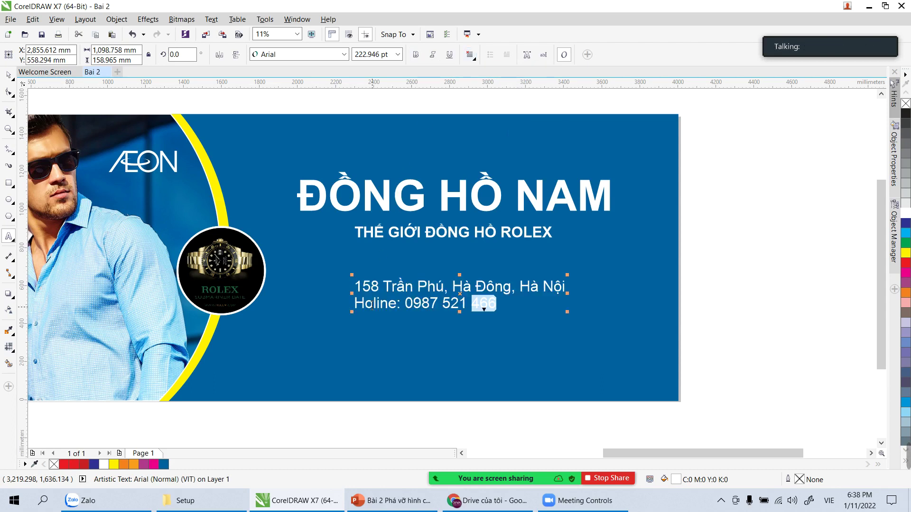
click(375, 304)
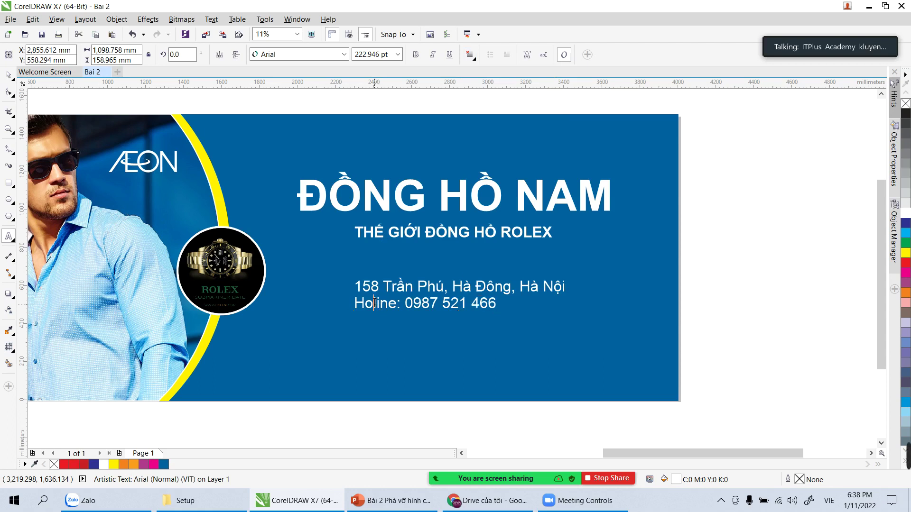
text(t)
key(ctrl+a)
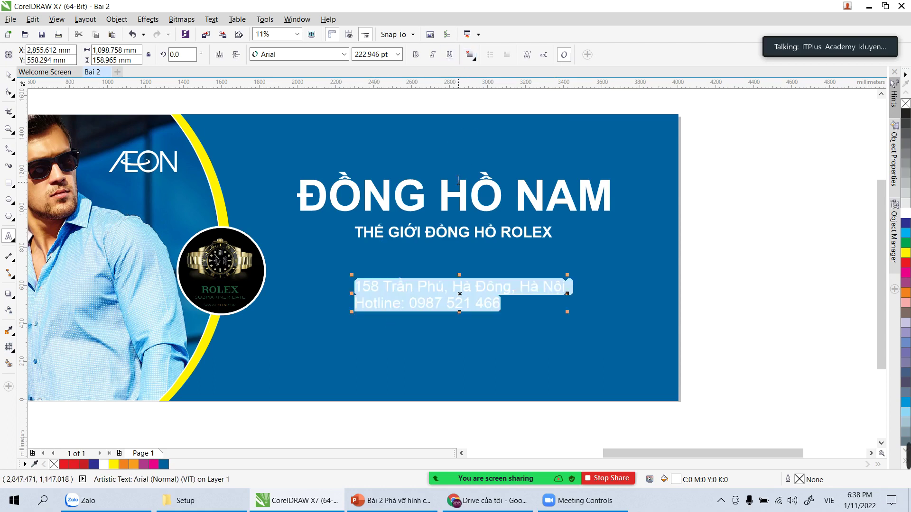
click(470, 55)
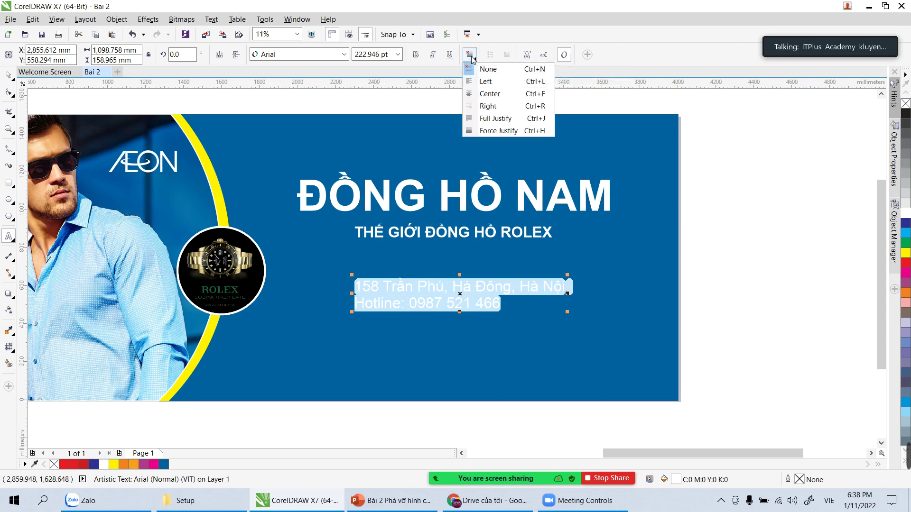
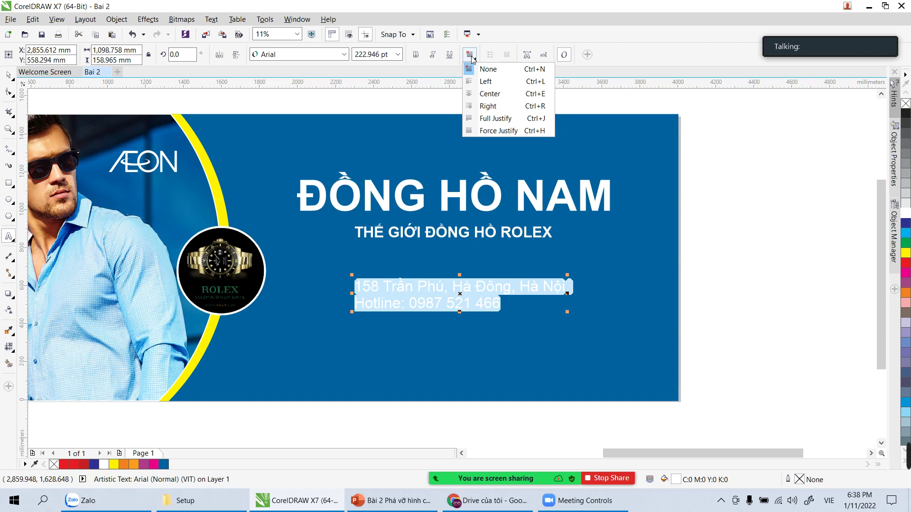
Step: Centre-align the address and hotline lines and drag the block down near the banner's bottom
click(489, 94)
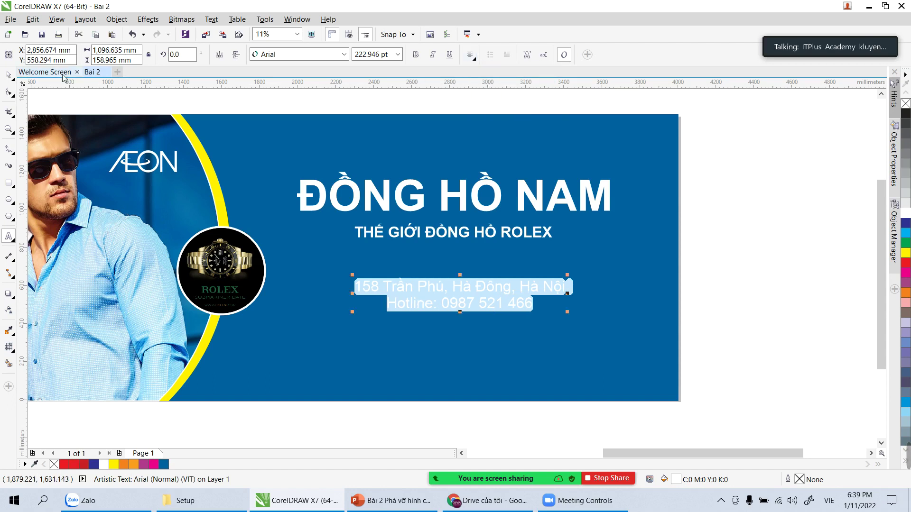
click(8, 74)
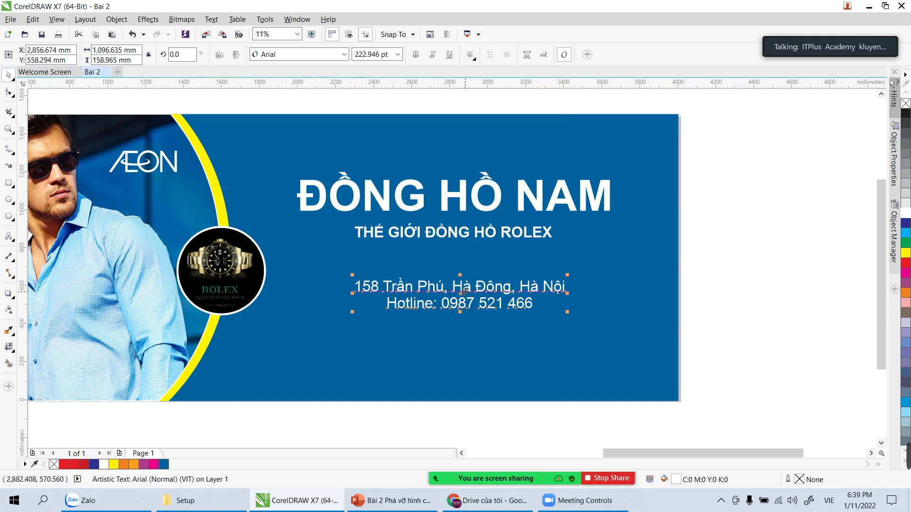
drag(464, 291, 462, 354)
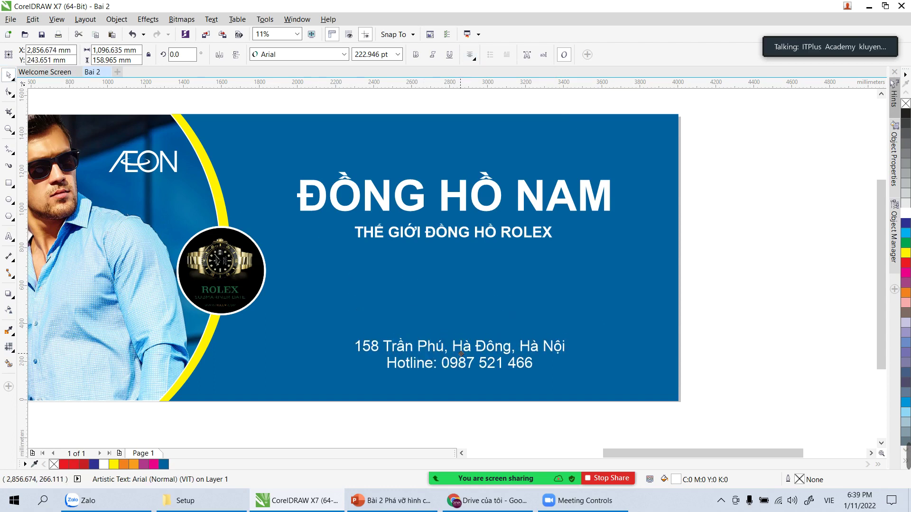
Step: Try moving the ROLEX subtitle lower, then undo that move
click(470, 242)
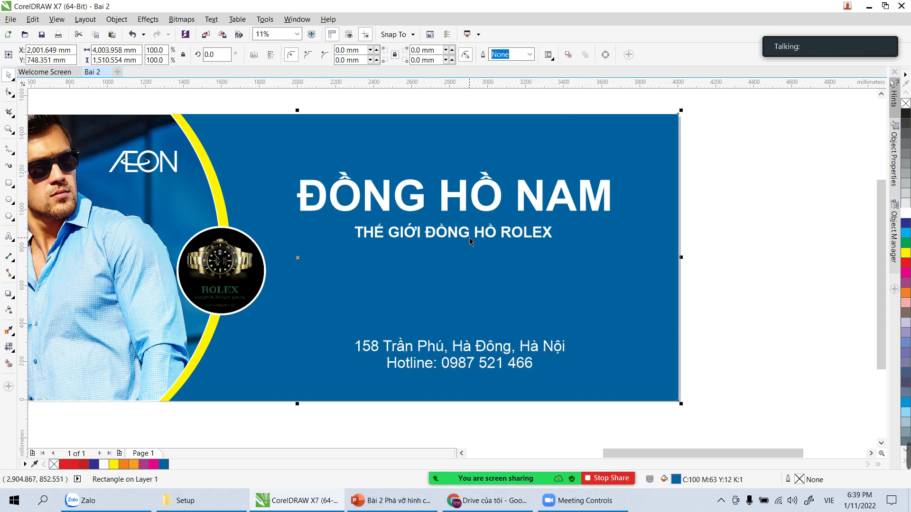
click(466, 235)
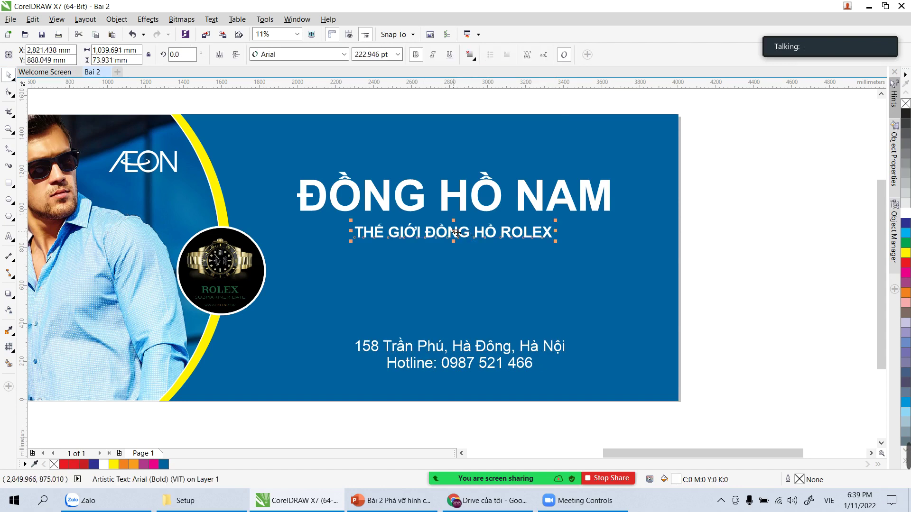
drag(457, 233, 457, 262)
click(455, 204)
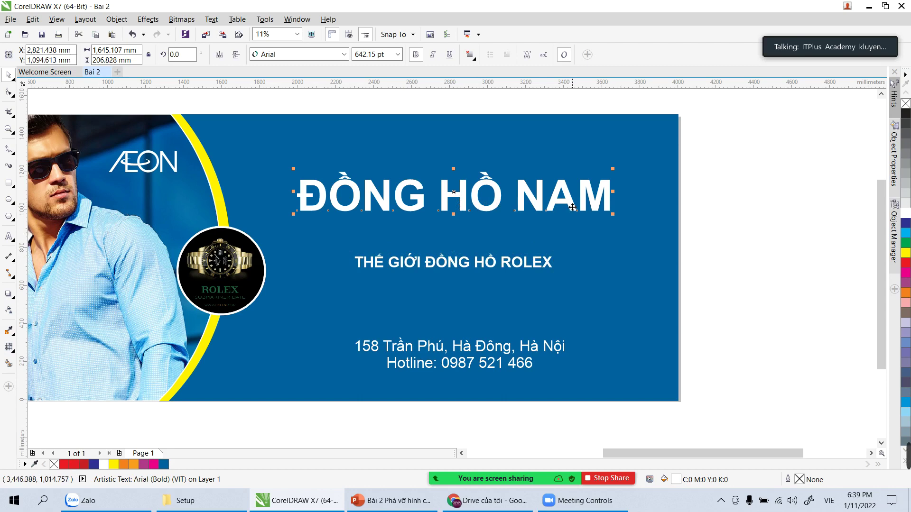
key(ctrl+z)
Step: Draw a thin white bar with no outline between the subtitle and the address
key(Escape)
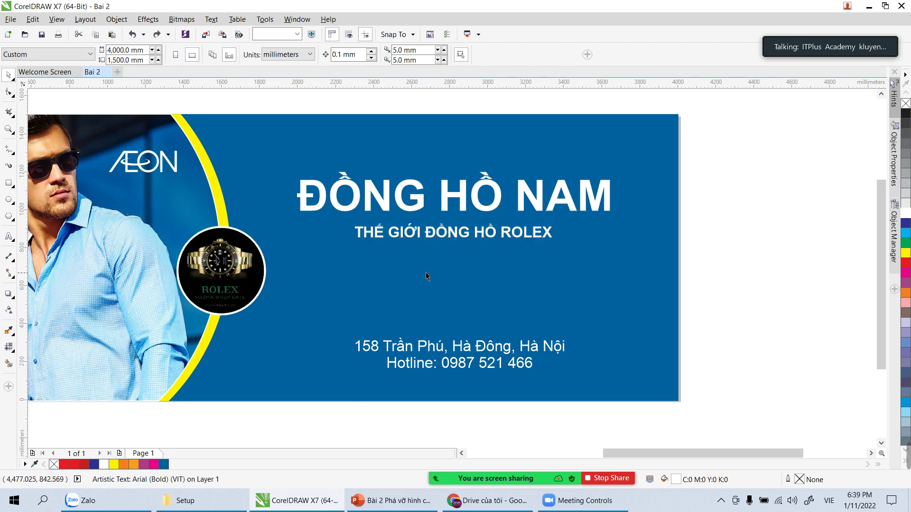
key(m)
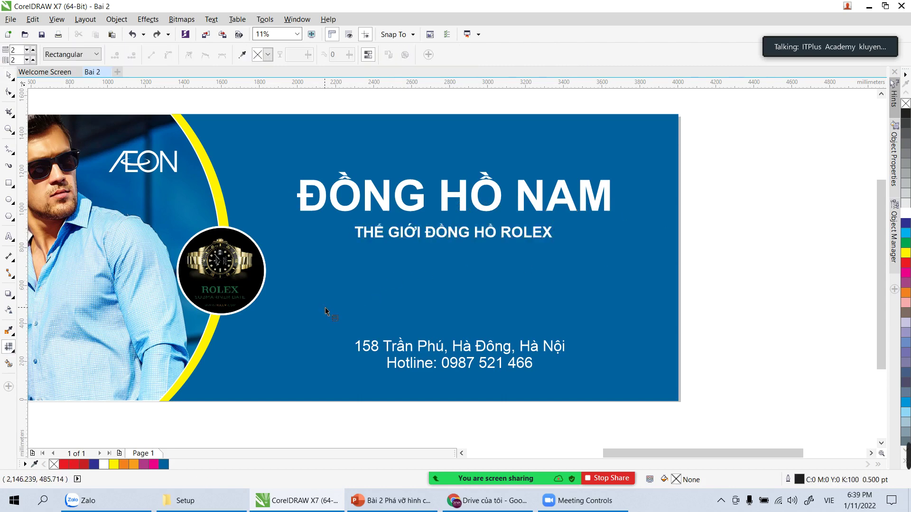
key(F6)
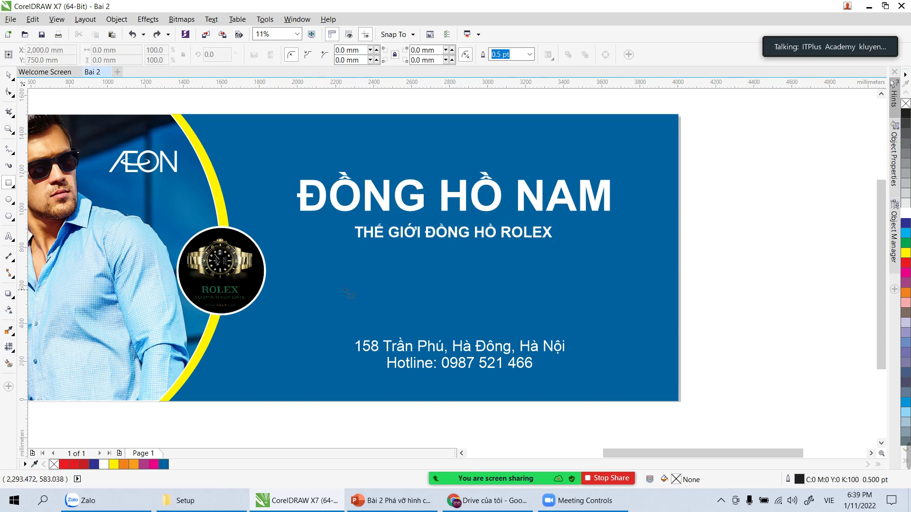
drag(340, 292, 582, 293)
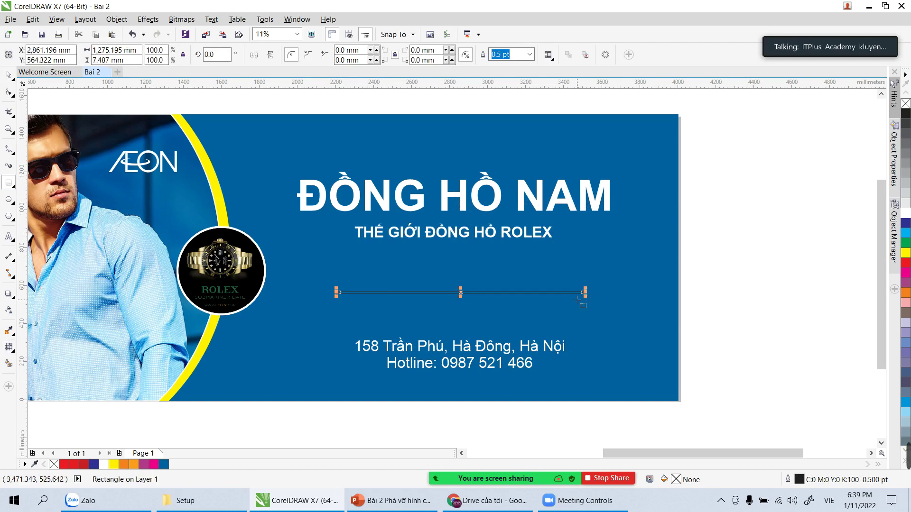
click(903, 213)
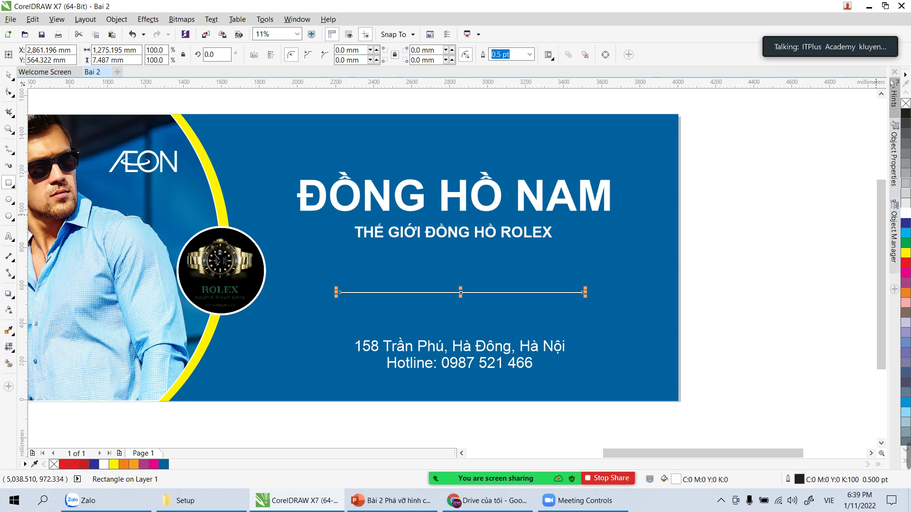
right_click(905, 104)
Step: Nudge the address block up and the ROLEX subtitle down toward the divider line
click(9, 74)
click(279, 103)
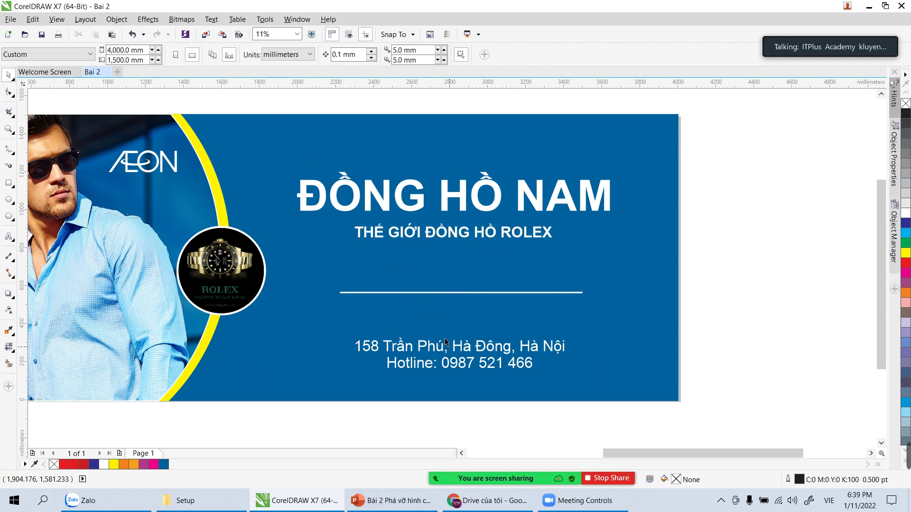
drag(470, 350, 469, 332)
mouse_move(459, 235)
mouse_down()
mouse_move(459, 250)
mouse_move(459, 243)
mouse_up()
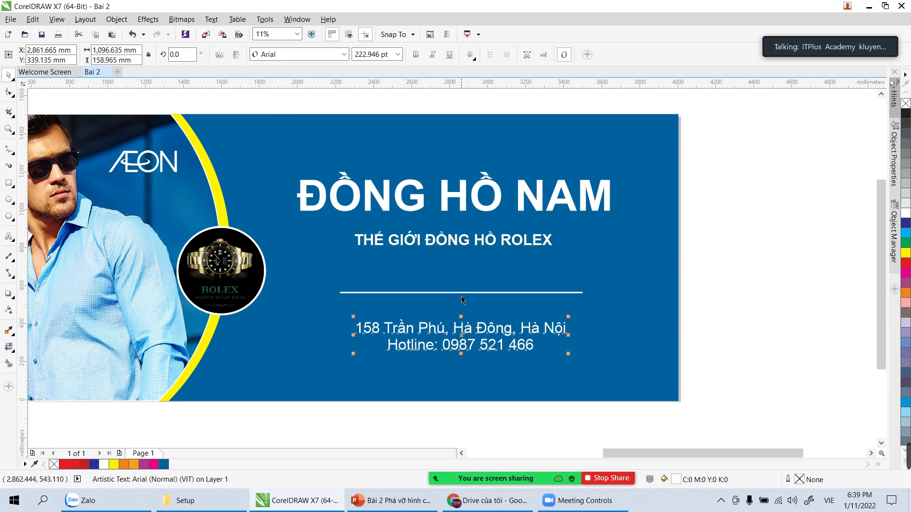
Step: Centre the ROLEX subtitle, divider line, address block and ĐỒNG HỒ NAM title on one another
shift+click(461, 292)
shift+click(462, 237)
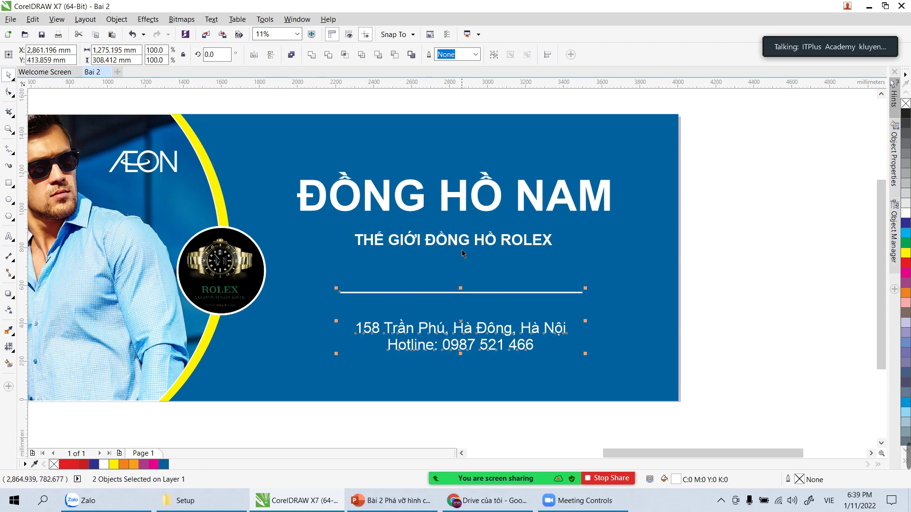
shift+click(460, 195)
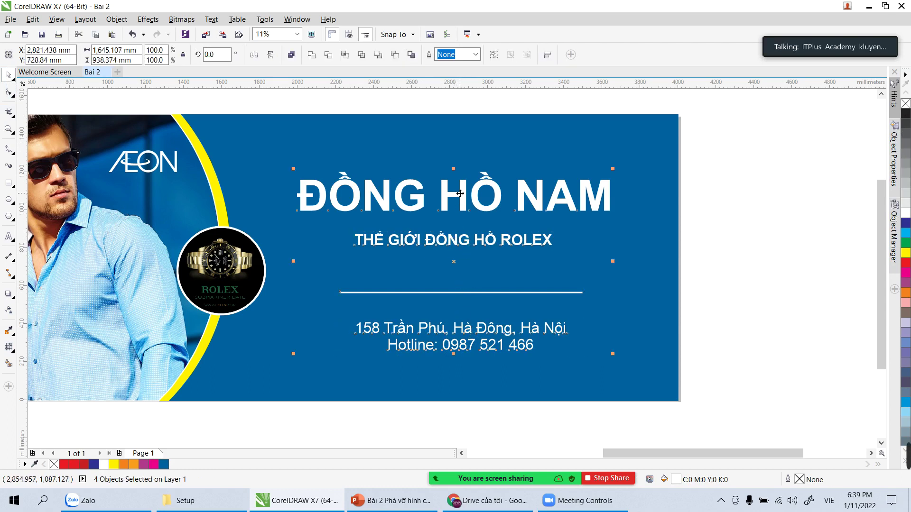
key(c)
click(806, 261)
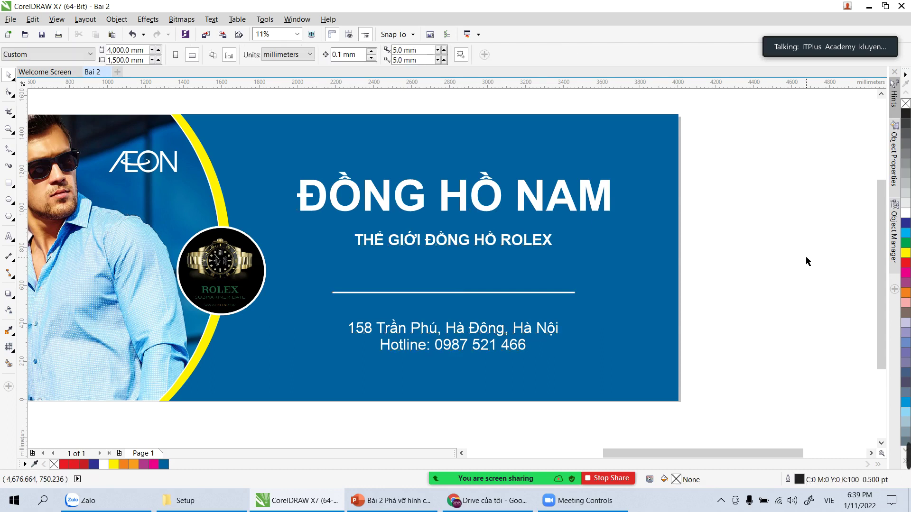
Step: Insert 'Địa chỉ: Số' before 158, 'Quận' before Hà Đông and 'TP.' before Hà Nội
double_click(350, 328)
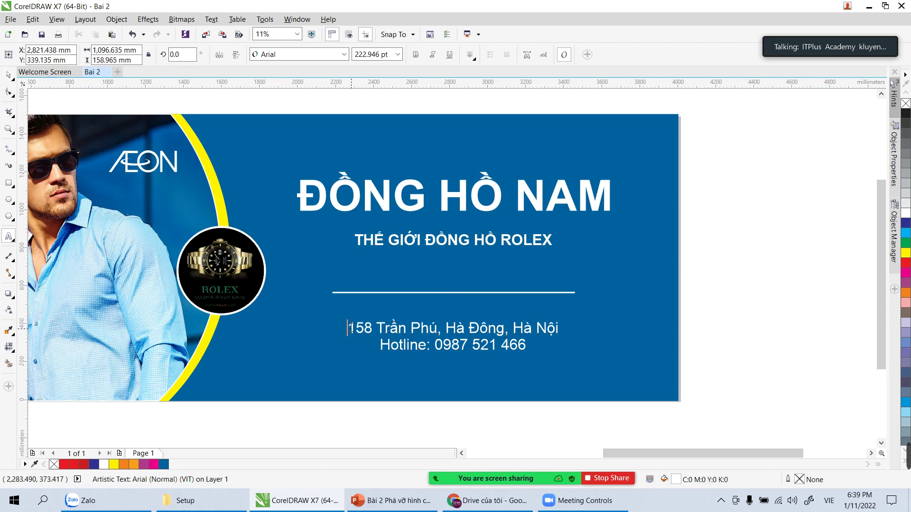
text(Địa chi)
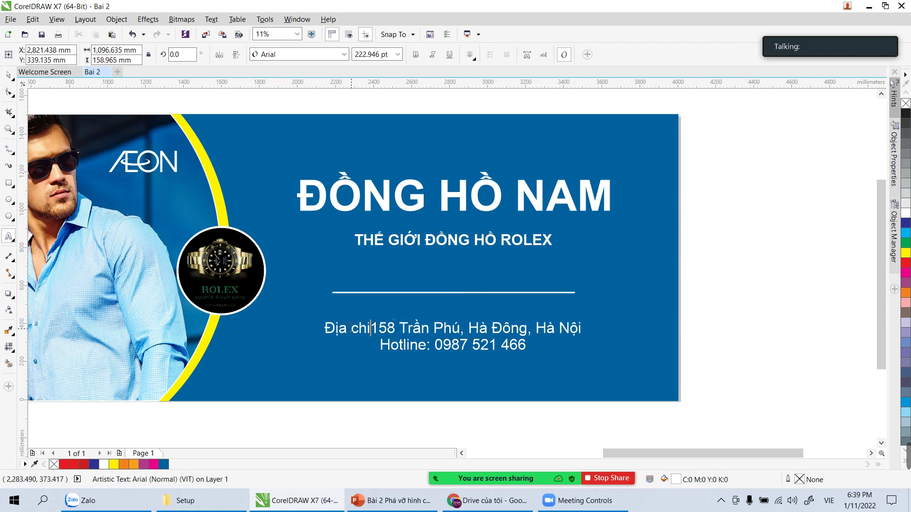
text(r: Soos)
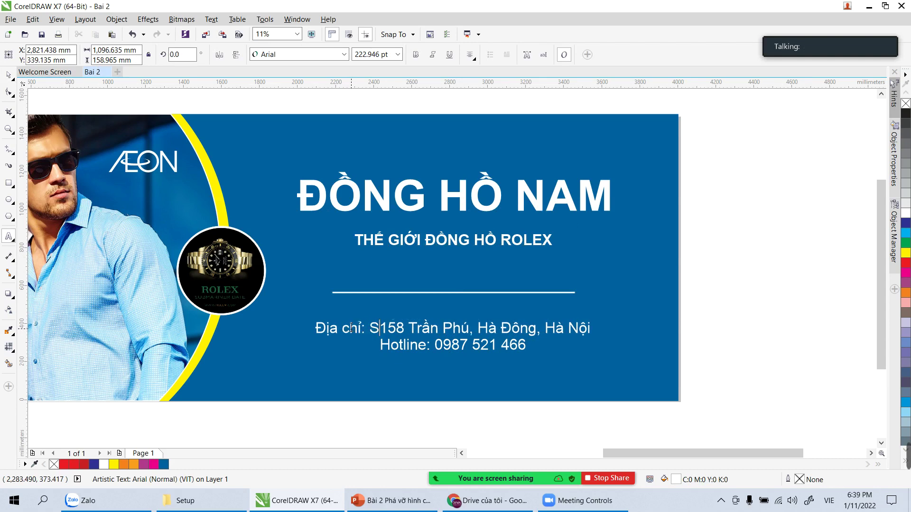
click(485, 327)
text(q)
key(BackSpace)
text(Q)
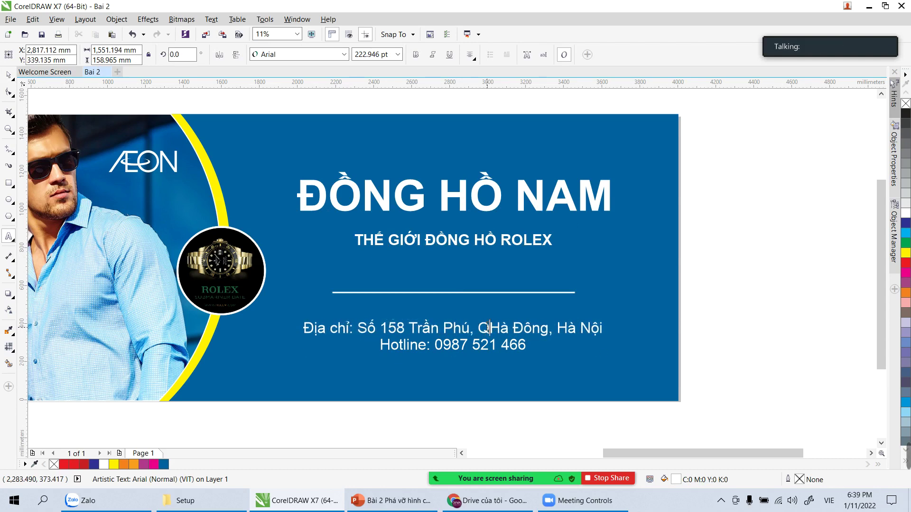
text(uaajn)
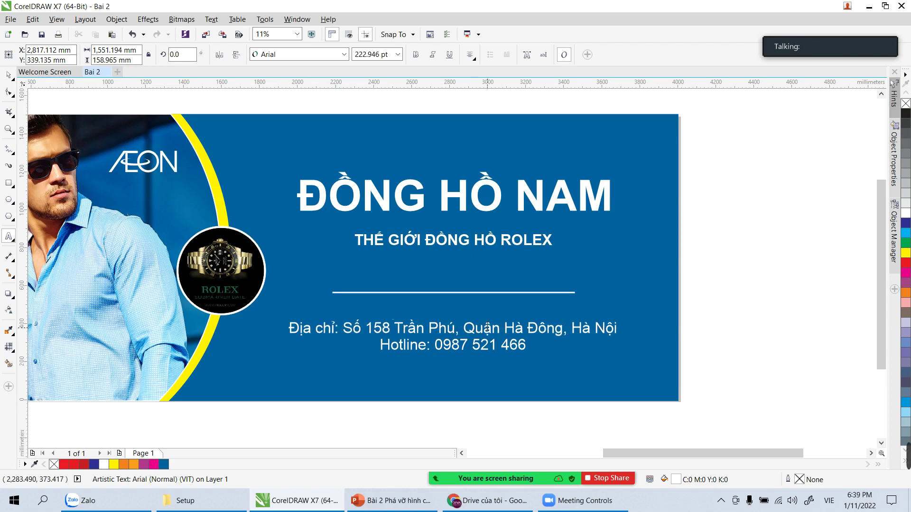
click(573, 329)
text(TP.)
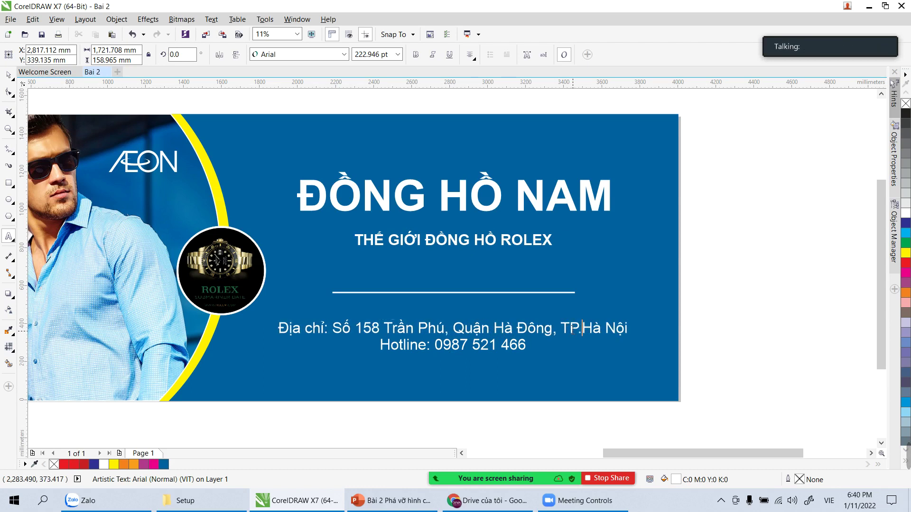
key(ctrl+space)
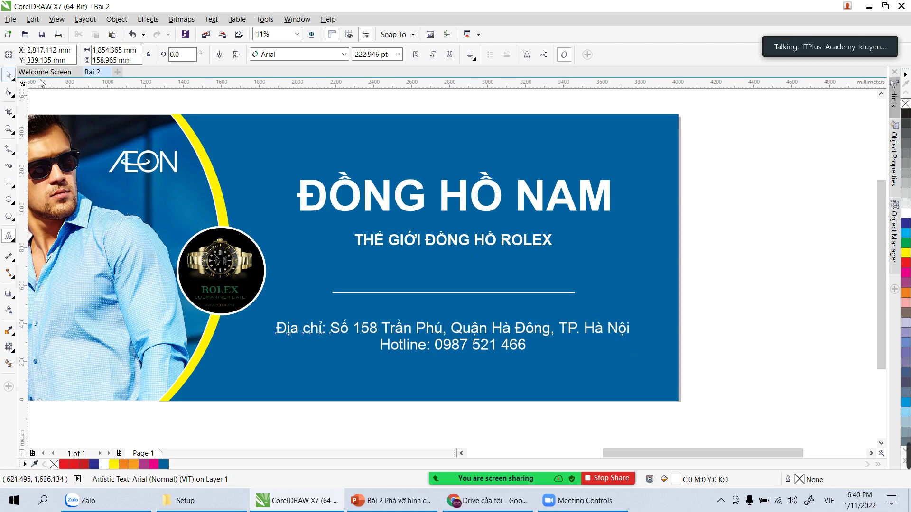
click(786, 260)
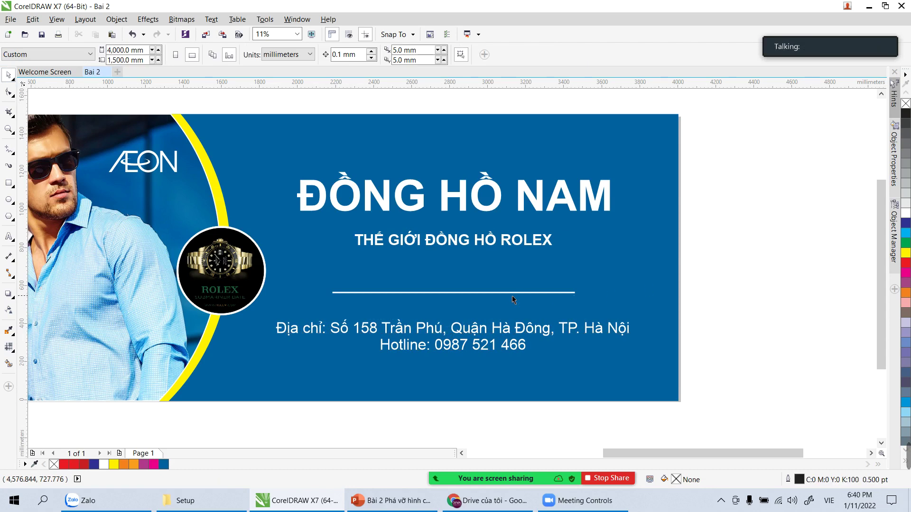
Step: Move the divider line down and stretch it left and right to span the address
drag(519, 295, 503, 307)
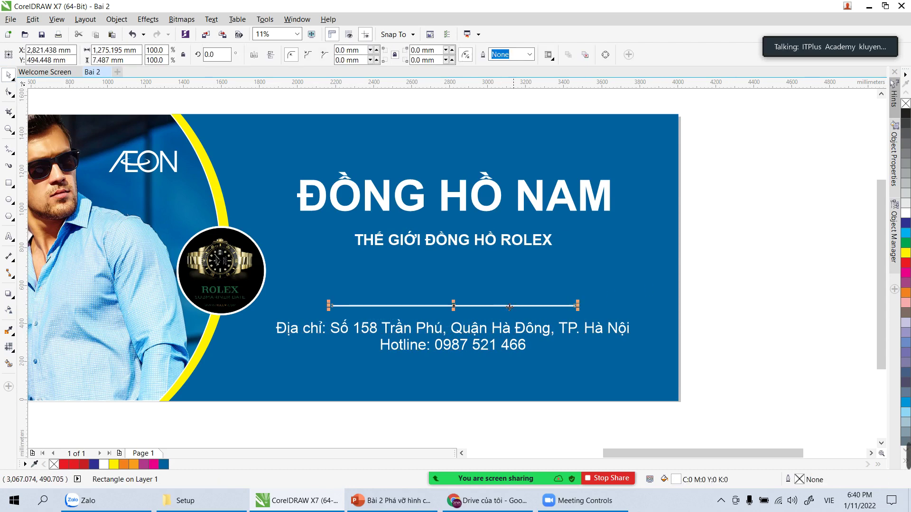
drag(577, 305, 634, 308)
drag(328, 306, 274, 307)
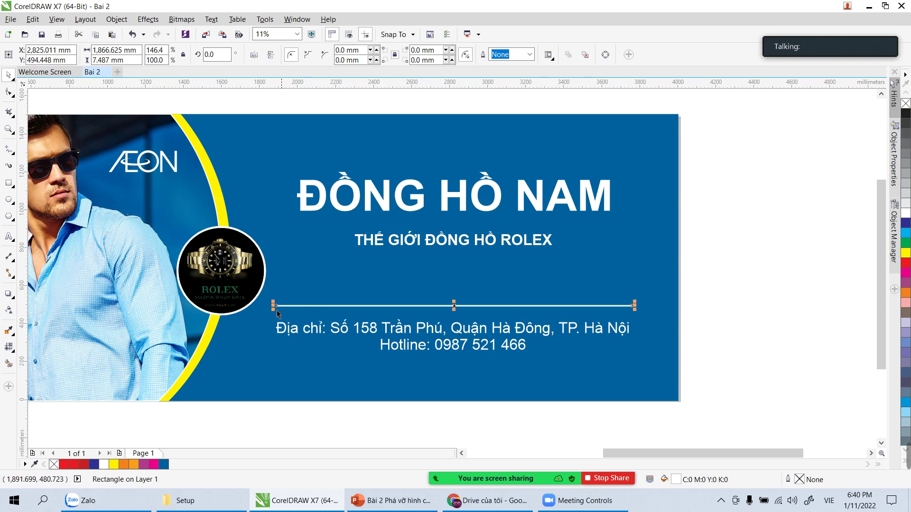
click(773, 317)
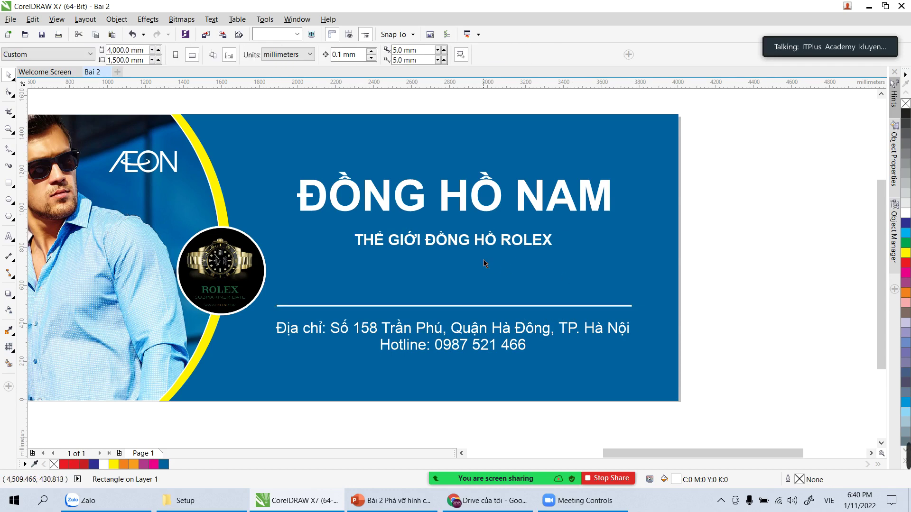
Step: Undo an accidental background move and scale up the ROLEX subtitle
drag(470, 243, 482, 259)
key(ctrl+z)
drag(555, 267, 610, 286)
click(724, 297)
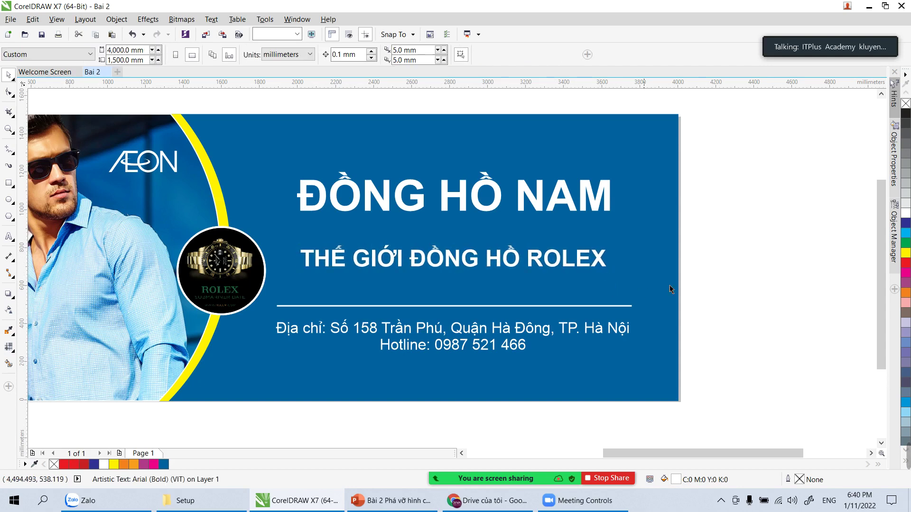
click(460, 257)
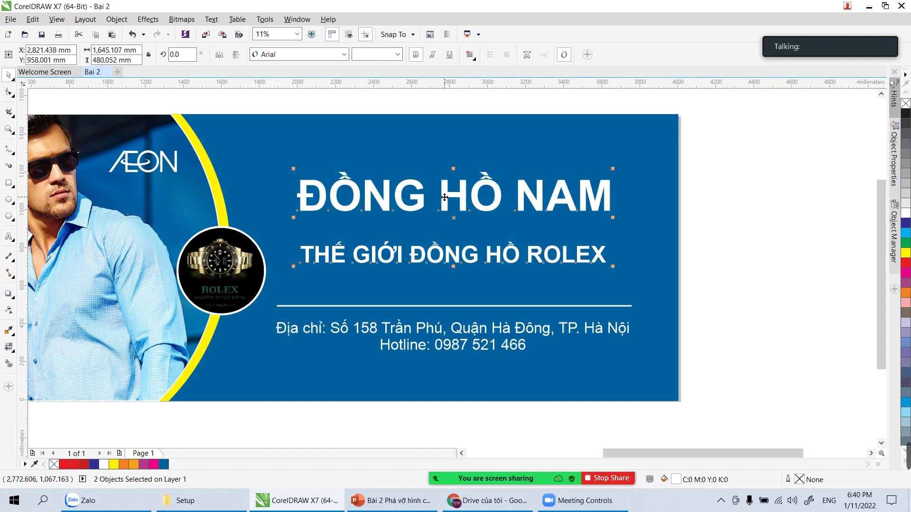
click(740, 245)
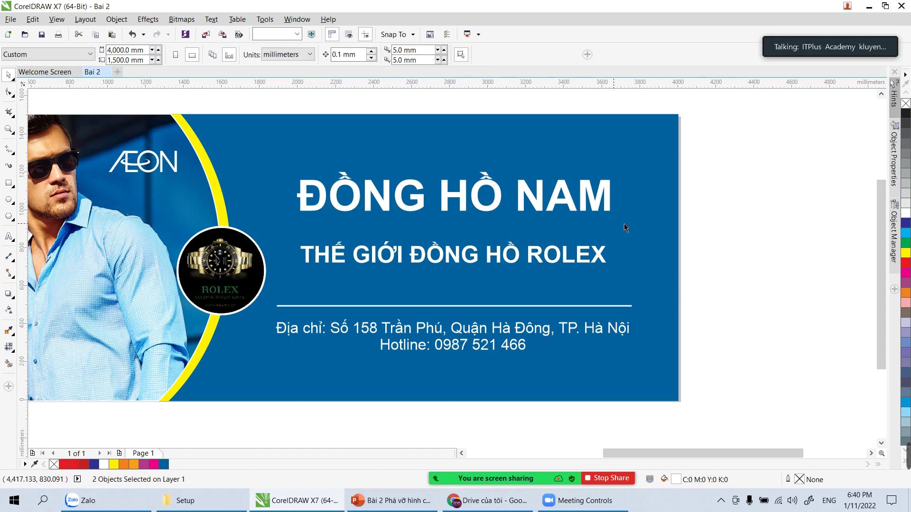
click(475, 197)
drag(474, 196, 462, 206)
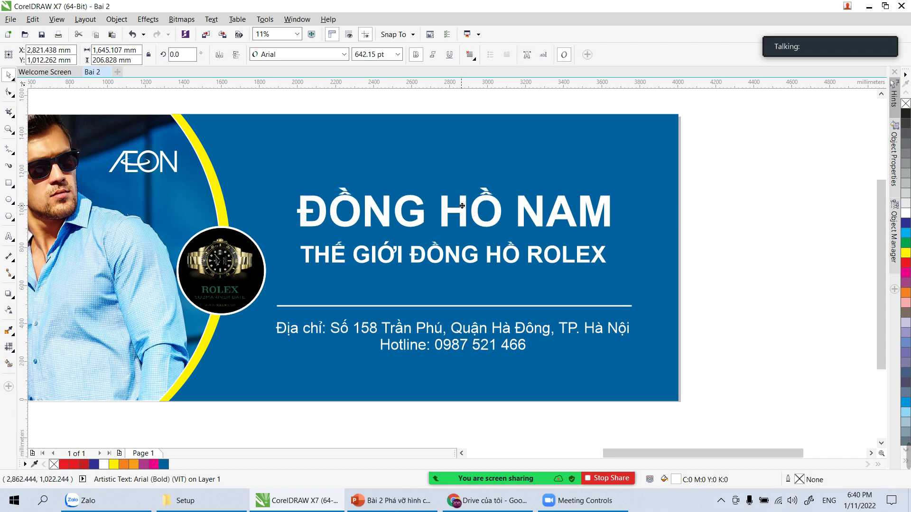
key(Escape)
key(h)
drag(456, 265, 607, 239)
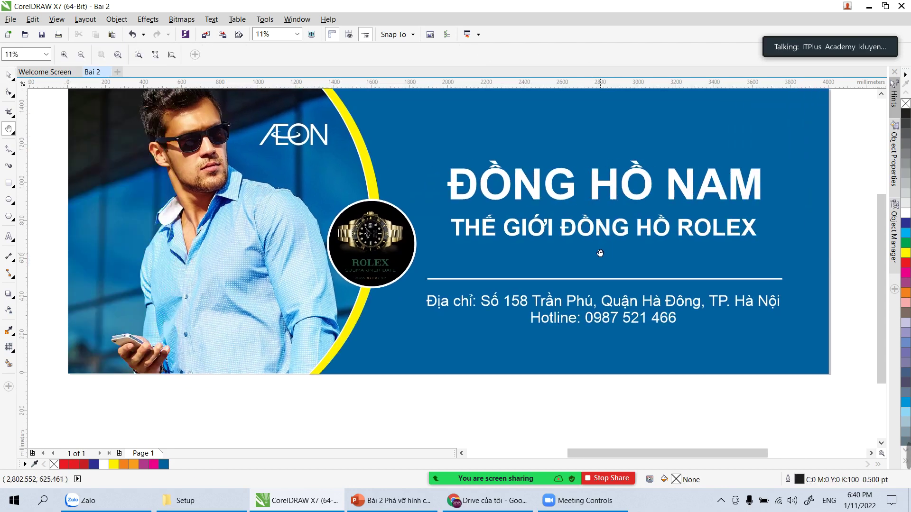
scroll(170, 185, down, 2)
key(z)
drag(116, 134, 479, 287)
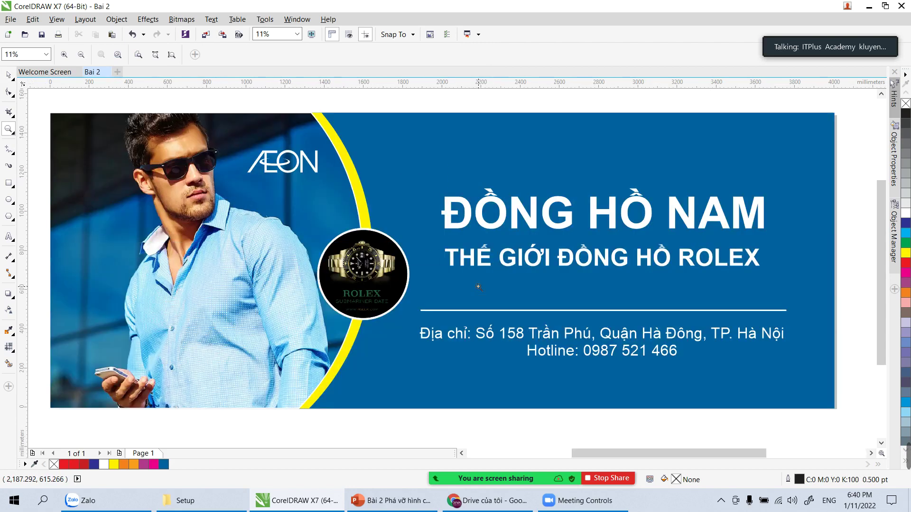
click(8, 76)
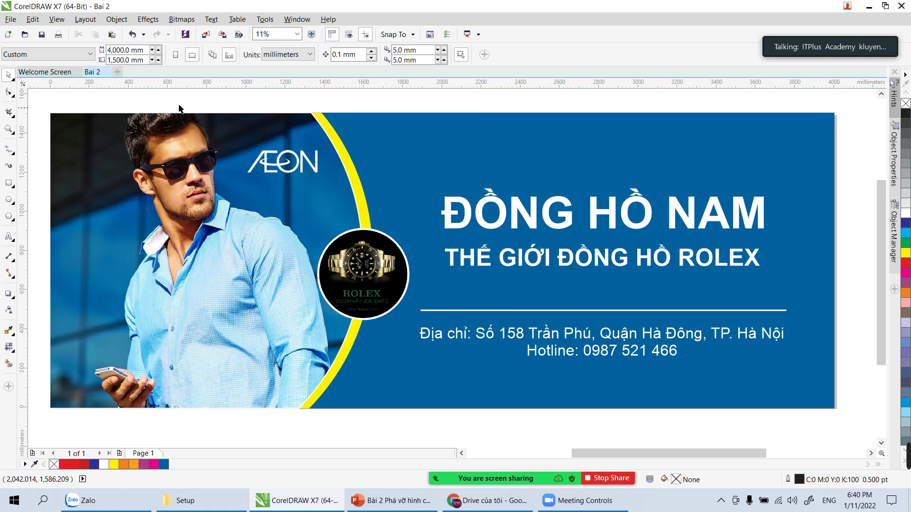
click(500, 221)
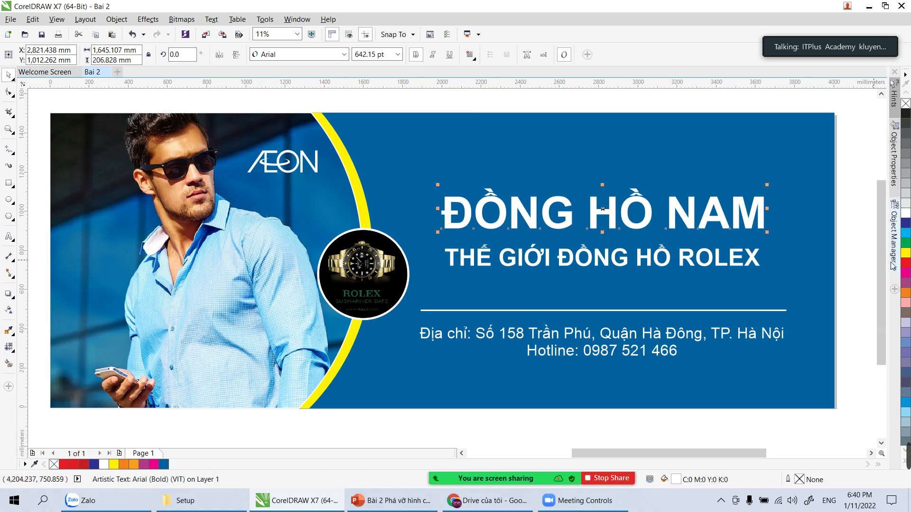
key(z)
Step: Offset the white ĐỒNG HỒ NAM headline down-right so its purple copy shows as an edge
drag(677, 179, 819, 288)
key(space)
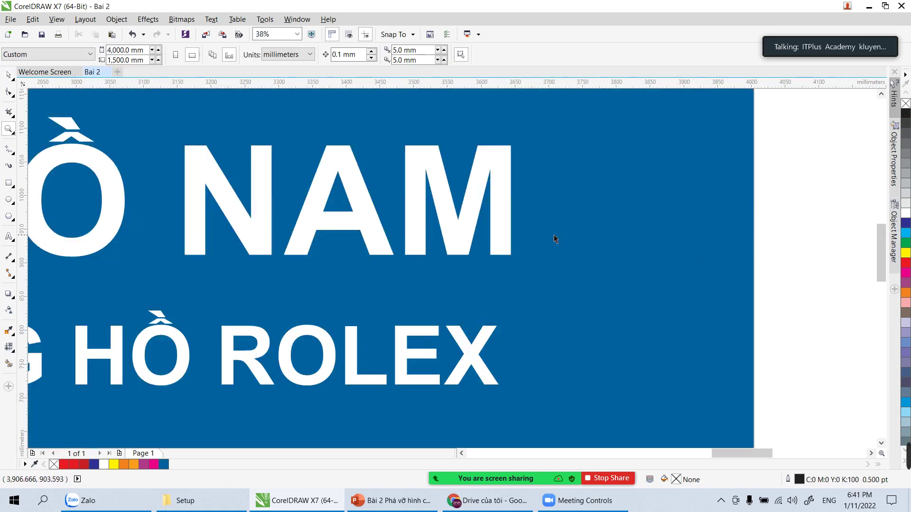
click(503, 235)
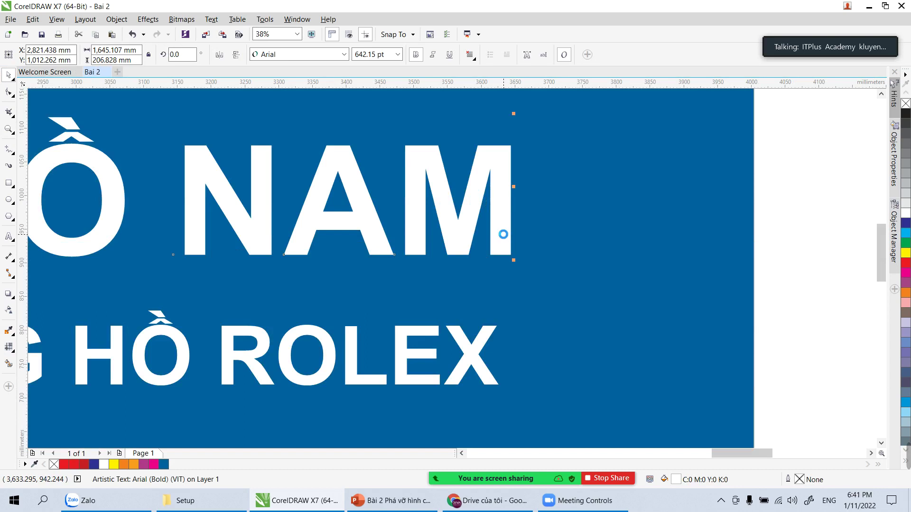
drag(504, 240, 498, 238)
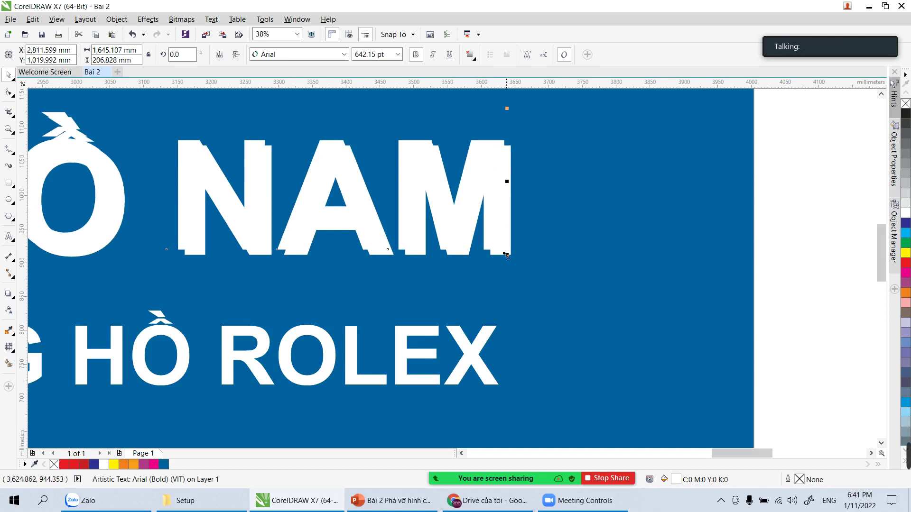
key(ctrl+z)
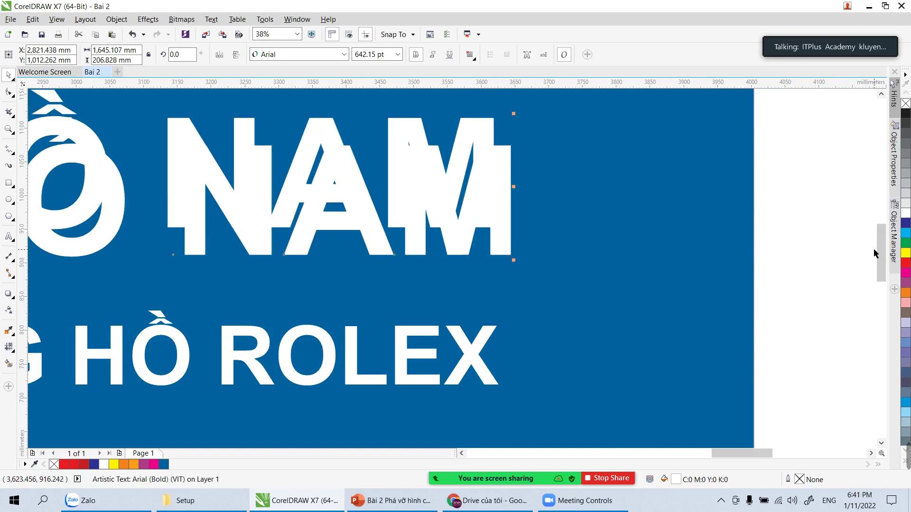
click(838, 238)
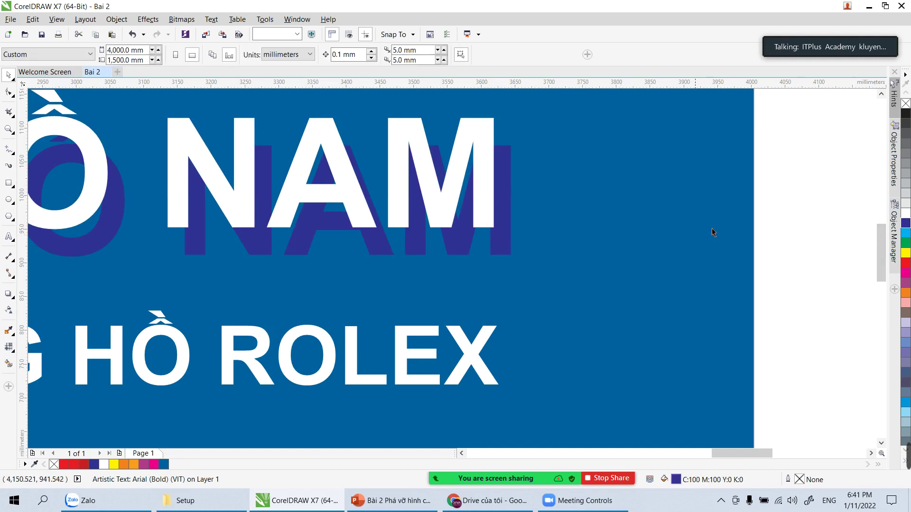
drag(485, 212, 498, 232)
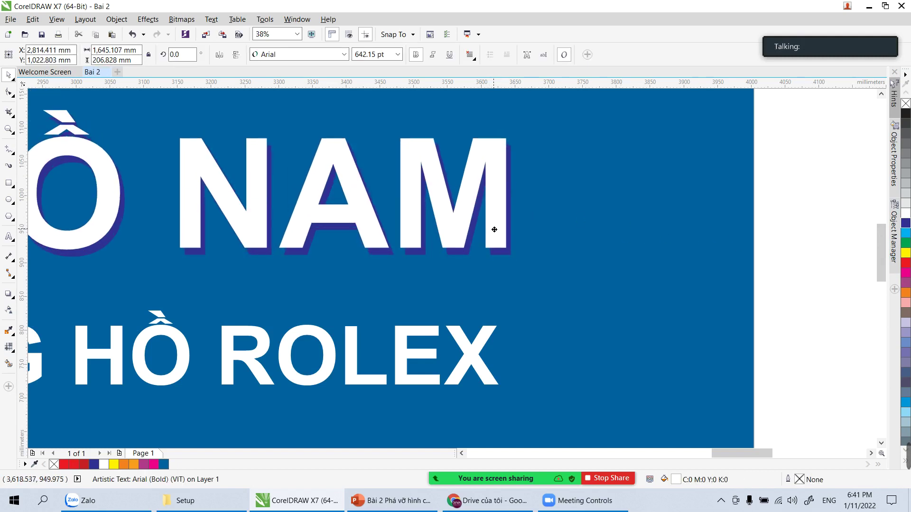
click(813, 311)
Step: Zoom out to the full page and compare the headline with and without the offset
key(shift+F4)
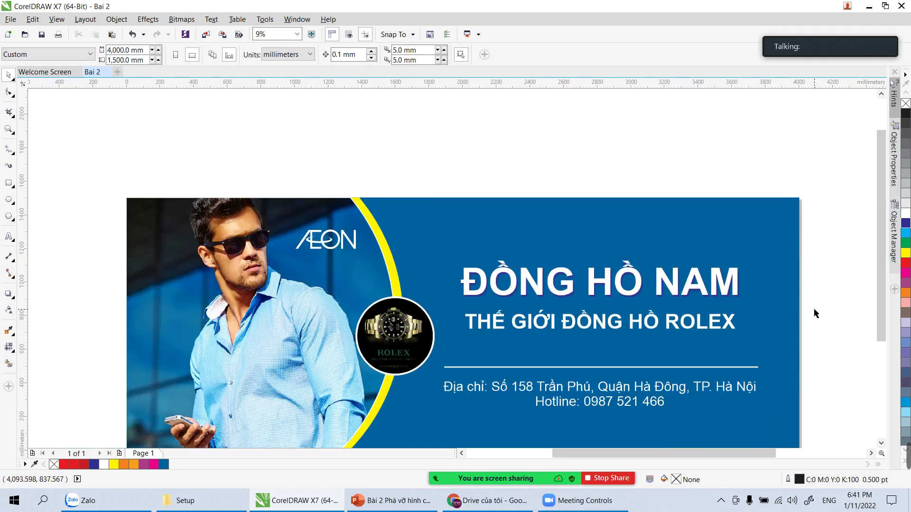
key(h)
drag(502, 341, 480, 283)
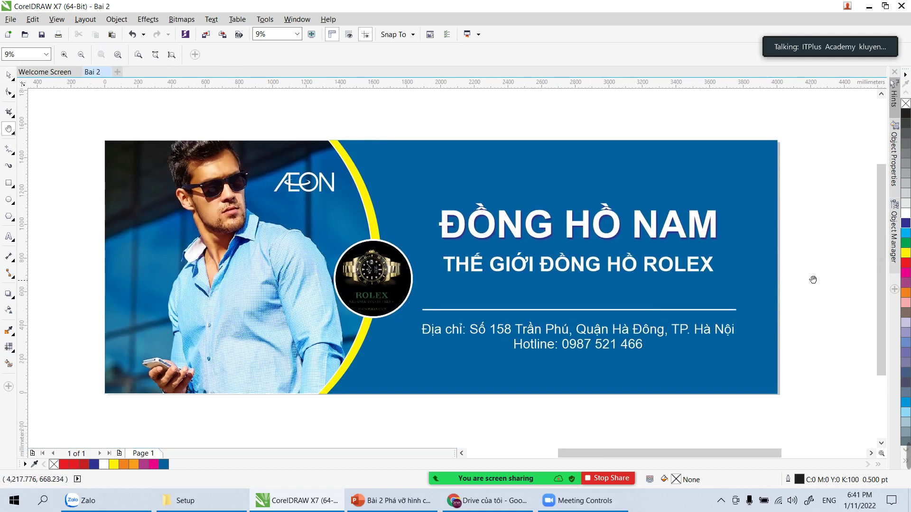
key(ctrl+z)
key(ctrl+shift+z)
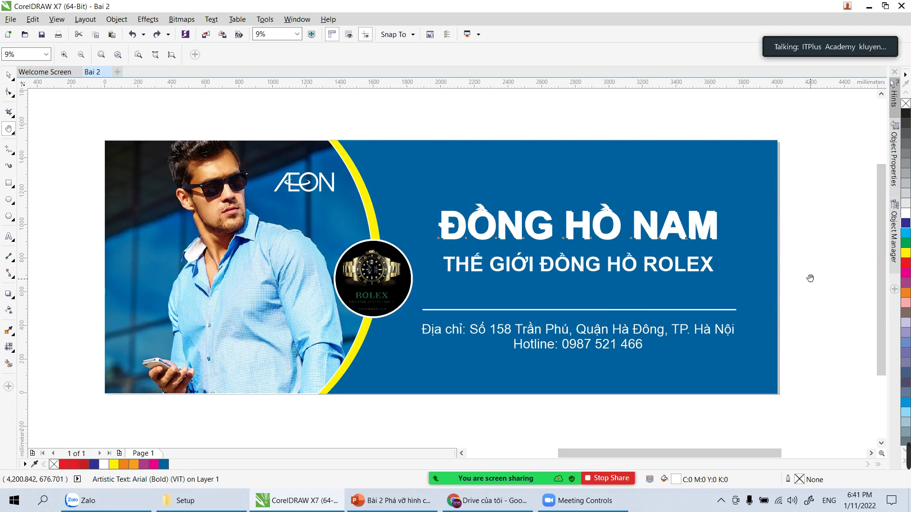
key(Escape)
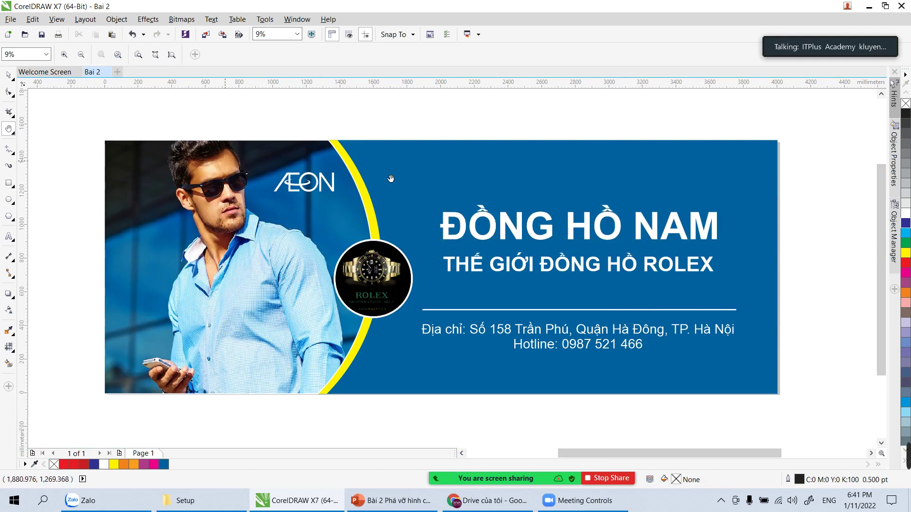
Step: Add a drop shadow to the ĐỒNG HỒ NAM headline, cast to the right
click(7, 75)
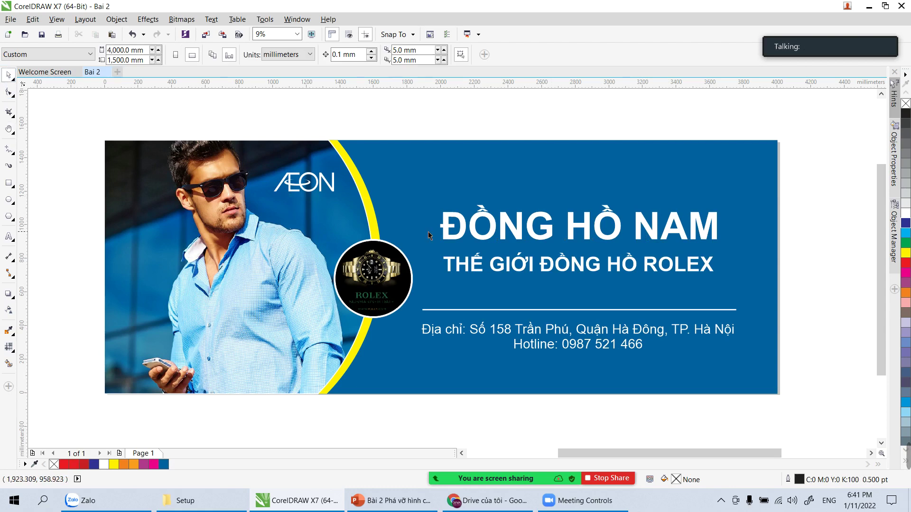
click(448, 236)
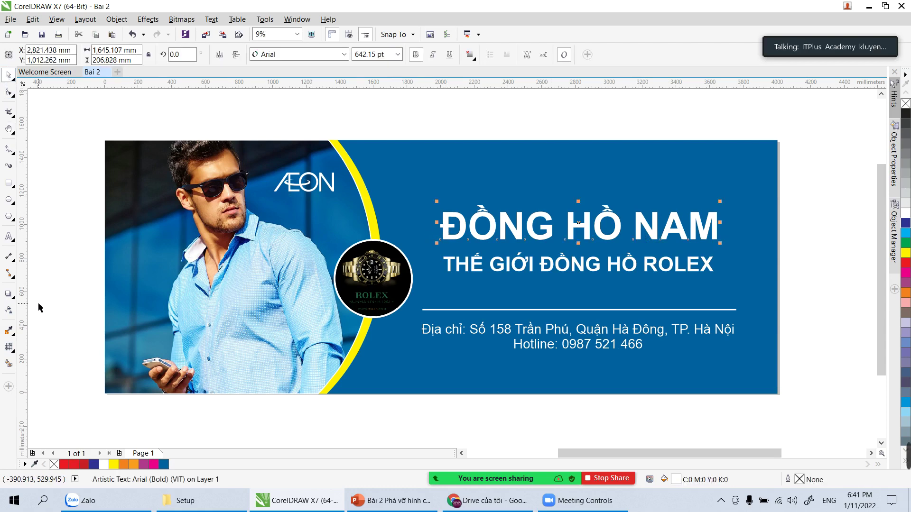
click(12, 298)
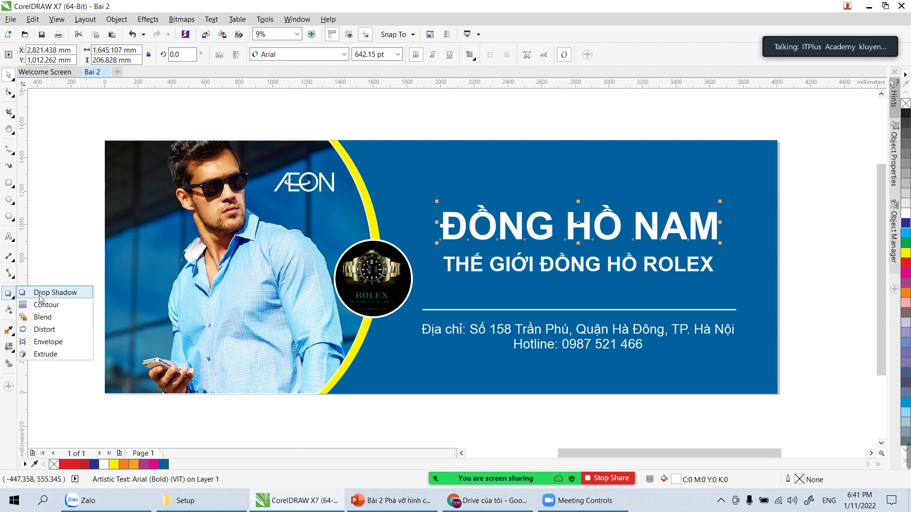
click(40, 298)
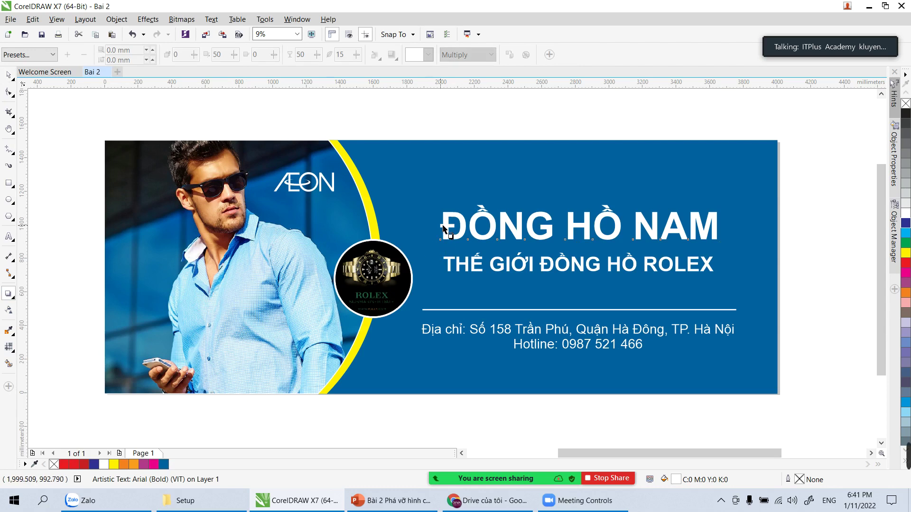
drag(487, 230, 719, 229)
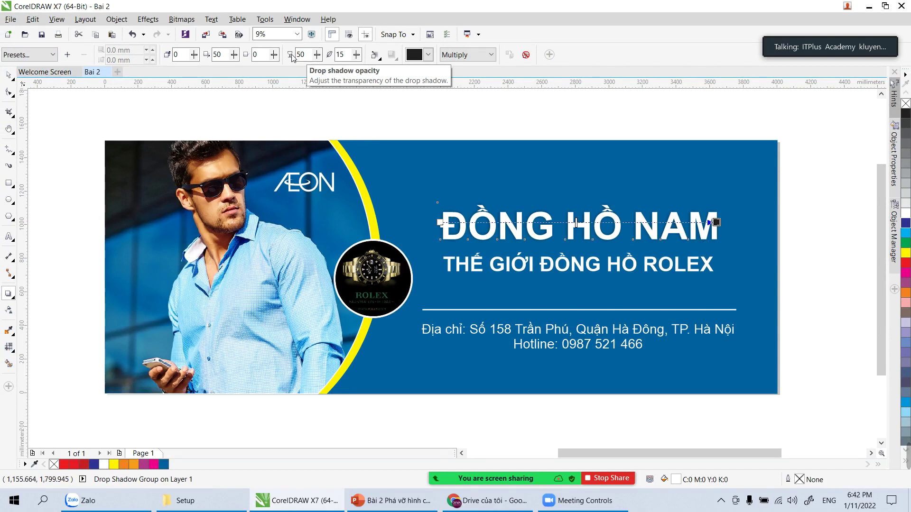
Step: Tune the shadow stretch from 50 upward and pull the shadow's end slightly back
click(234, 56)
click(236, 55)
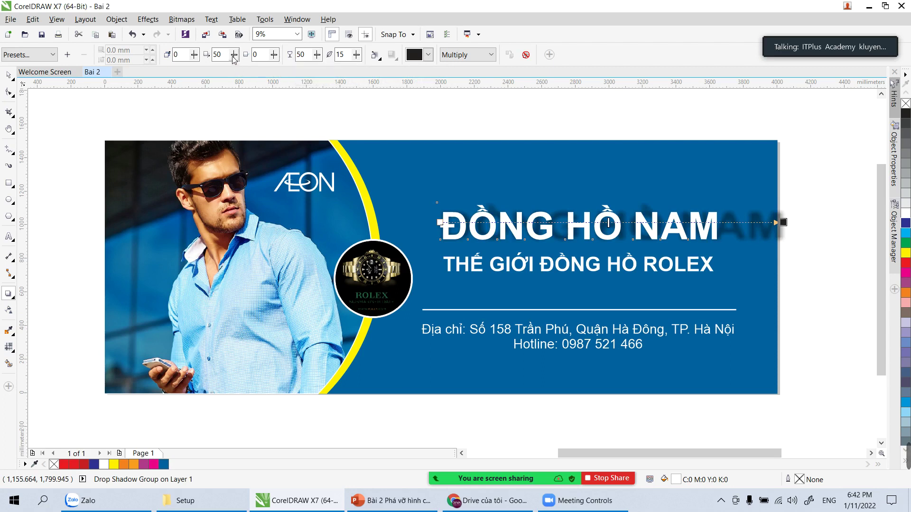
click(234, 55)
drag(230, 66, 233, 65)
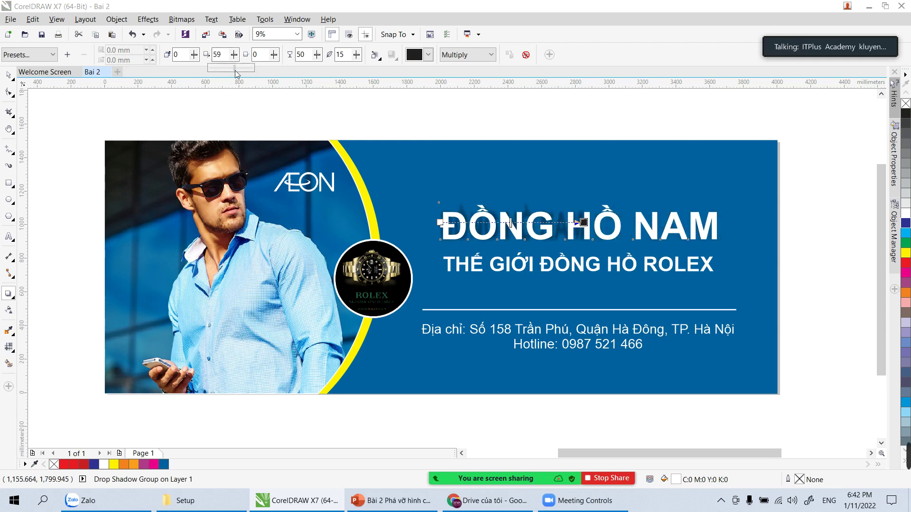
click(234, 54)
mouse_move(233, 68)
mouse_down()
mouse_move(241, 72)
mouse_move(233, 71)
mouse_up()
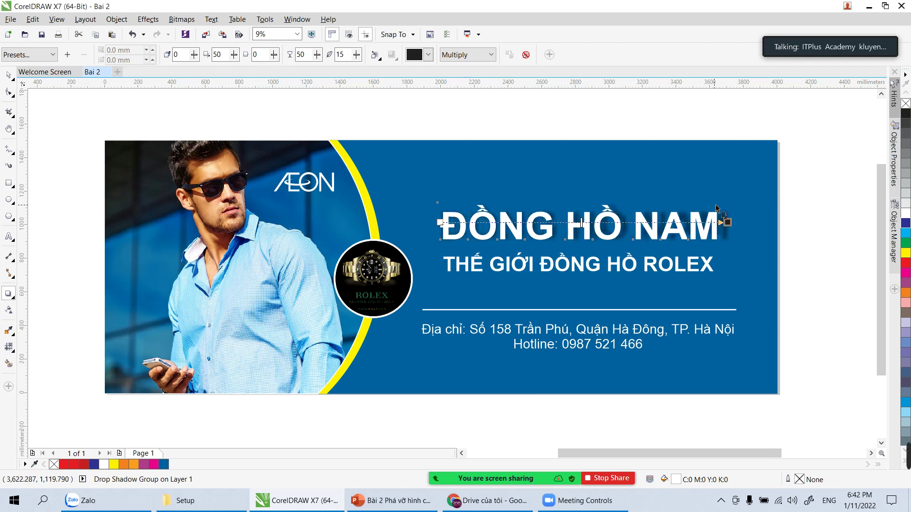
drag(727, 222, 717, 222)
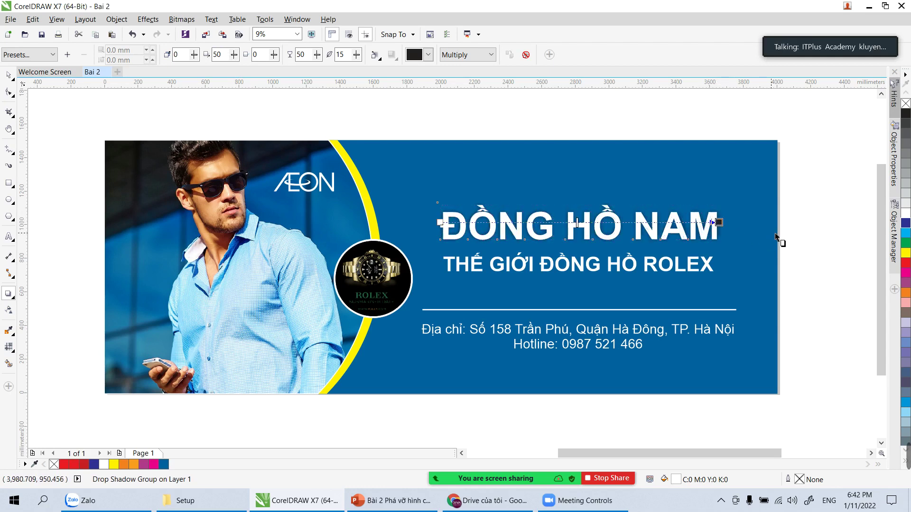
click(8, 75)
click(59, 148)
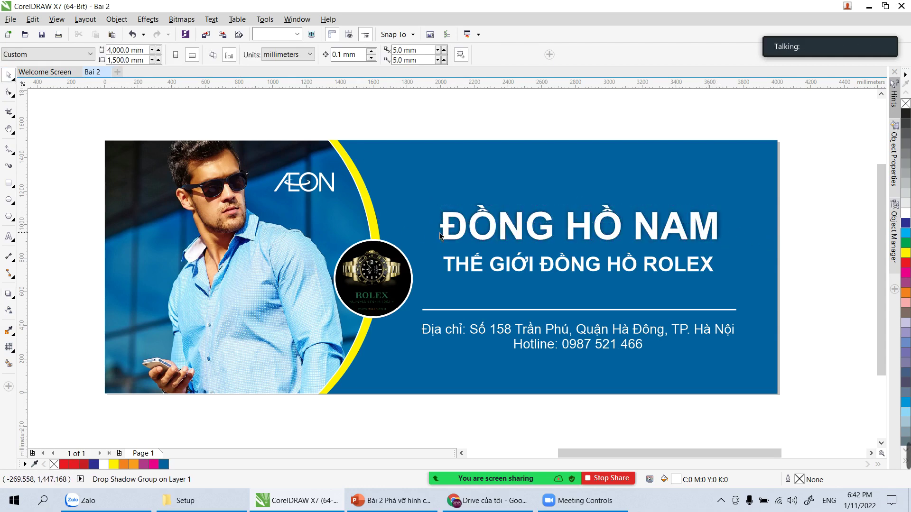
click(475, 235)
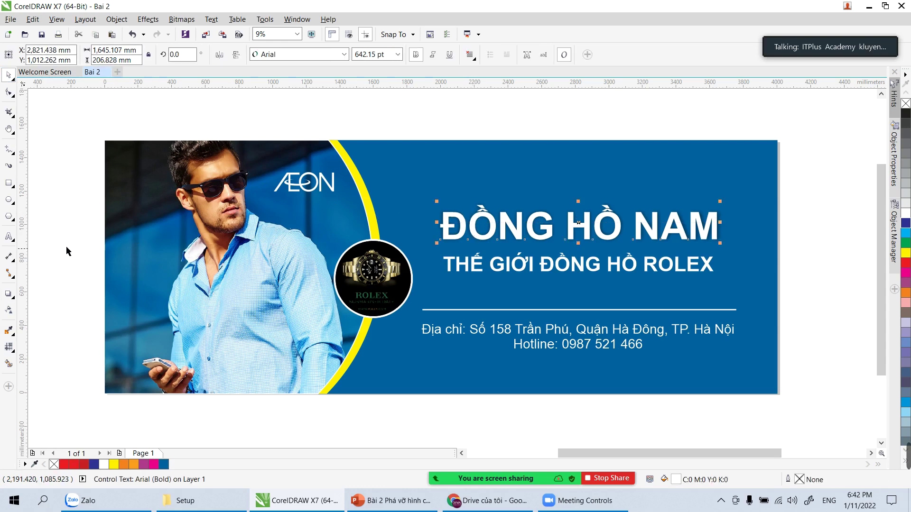
click(9, 293)
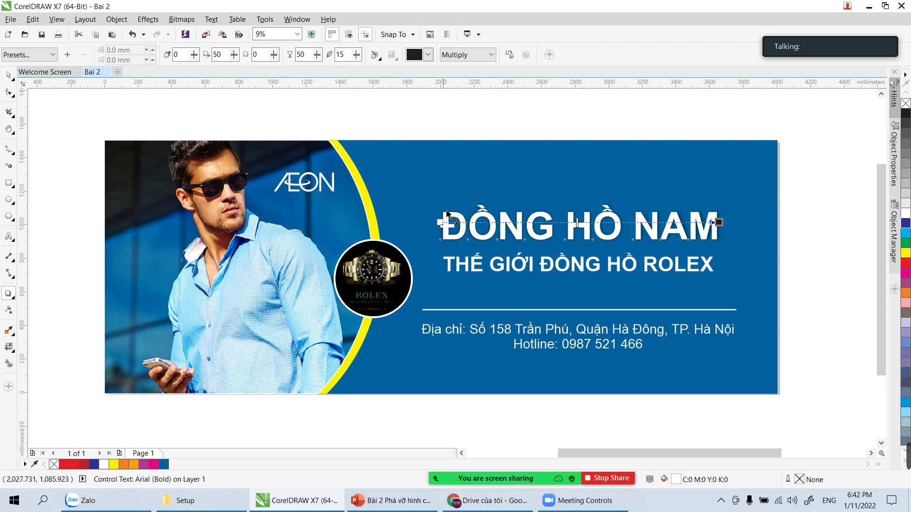
key(space)
double_click(474, 230)
click(9, 74)
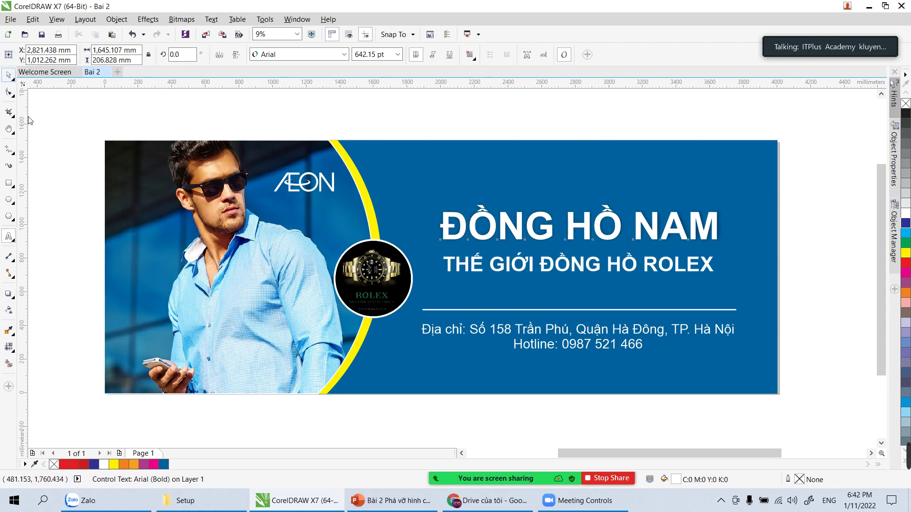
click(9, 295)
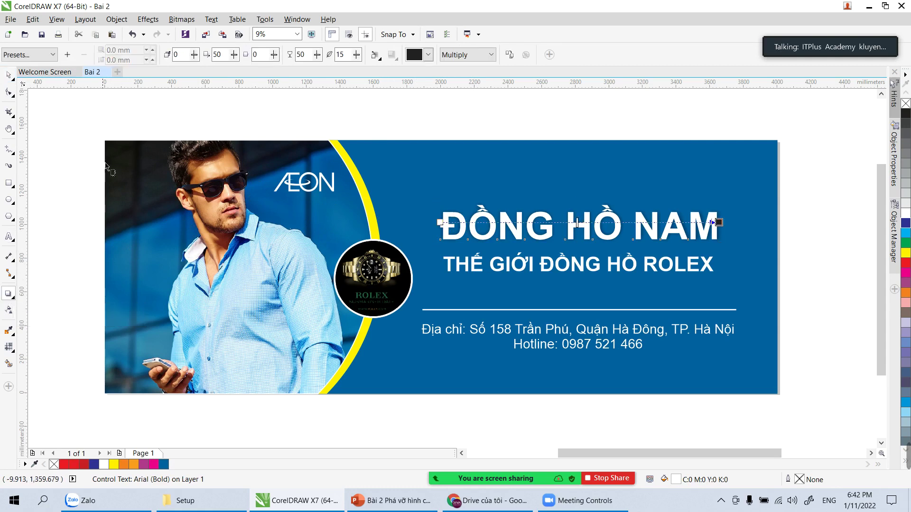
drag(56, 123, 95, 132)
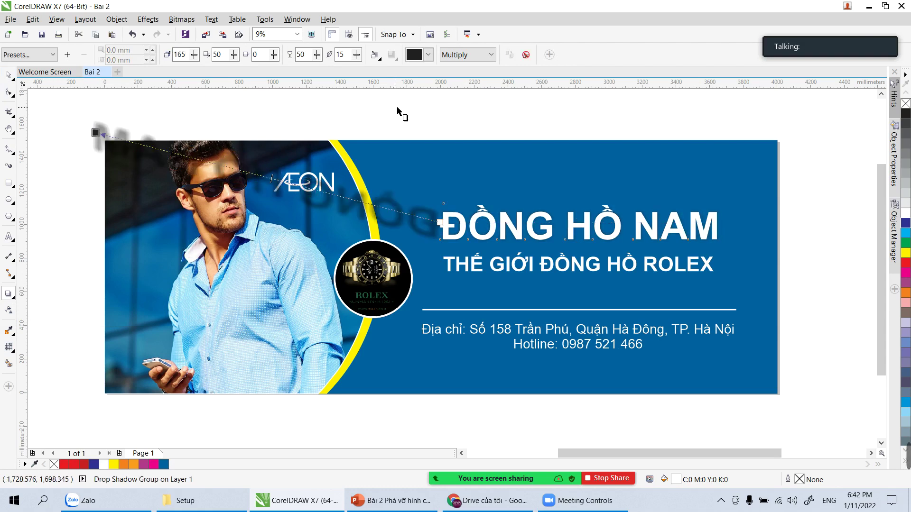
click(526, 57)
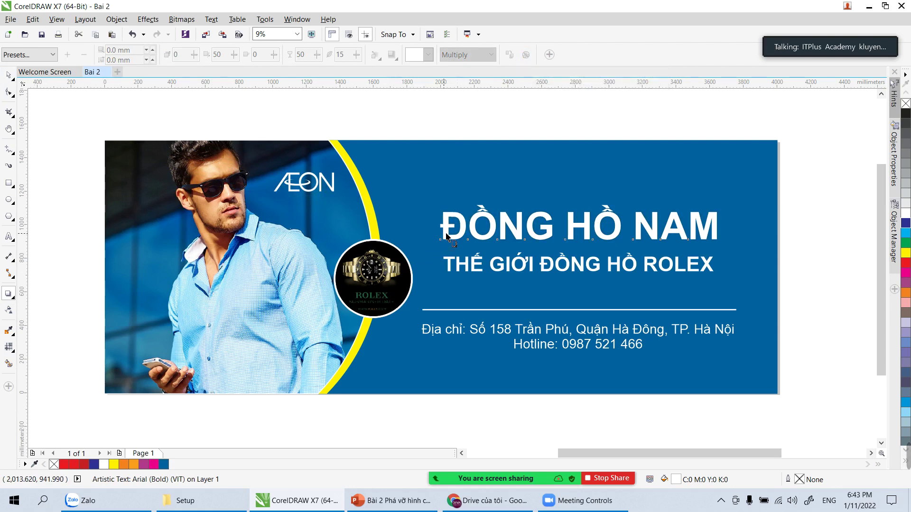
drag(446, 230, 720, 229)
key(Escape)
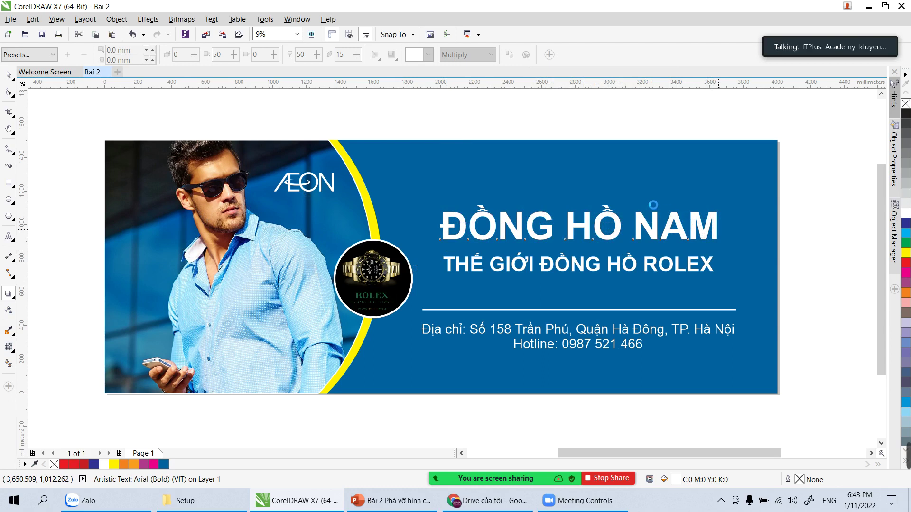
click(9, 75)
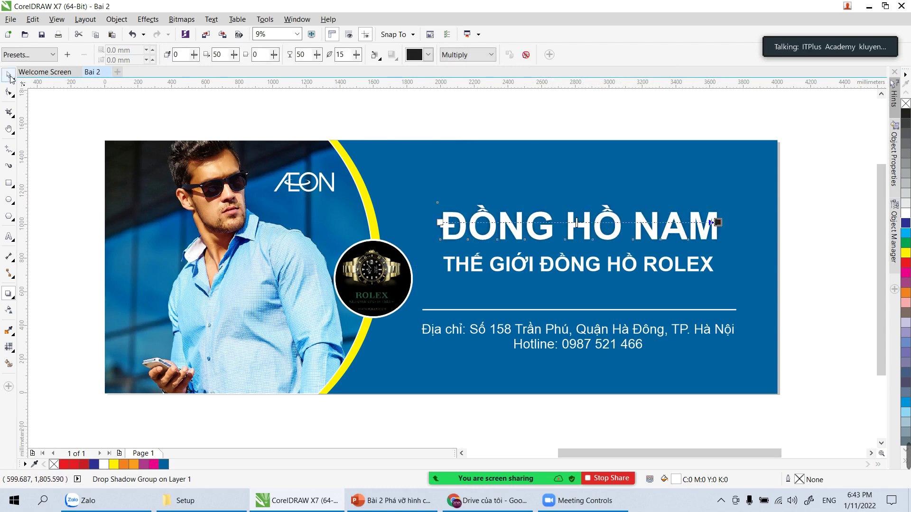
click(60, 128)
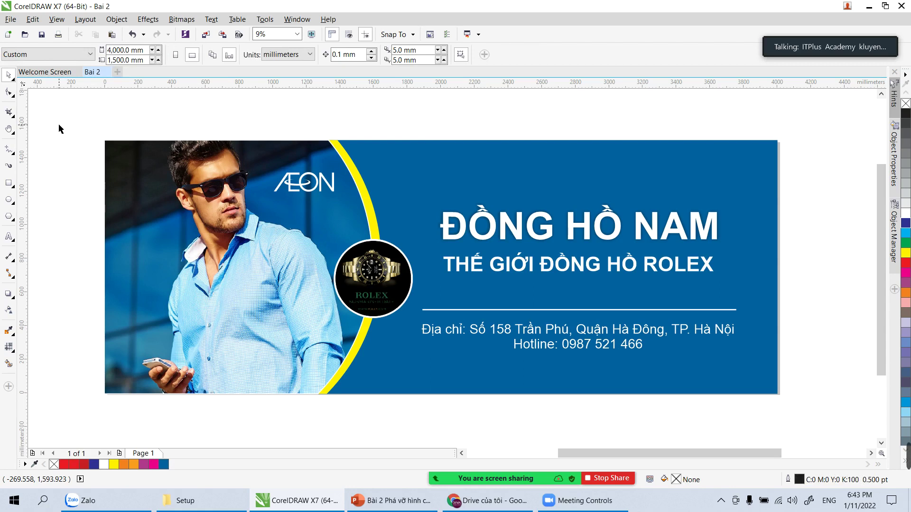
click(531, 346)
key(z)
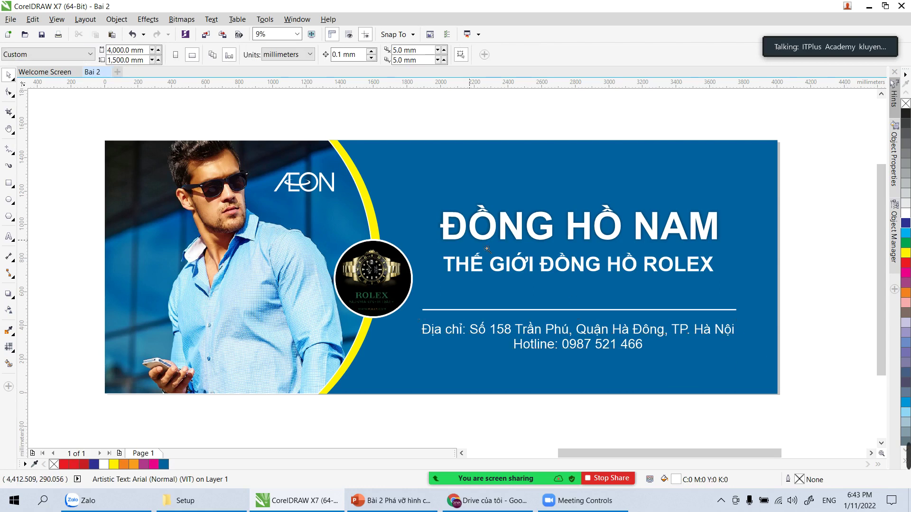
drag(357, 273, 797, 415)
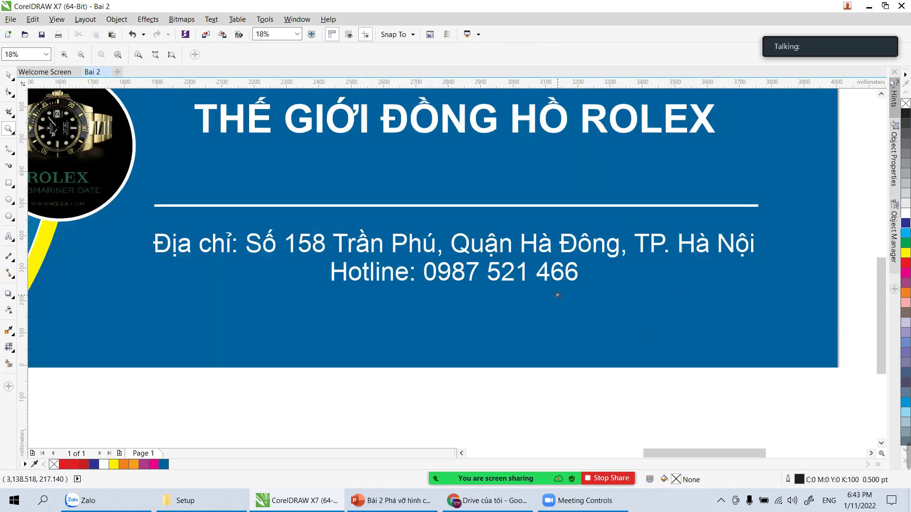
key(space)
click(458, 273)
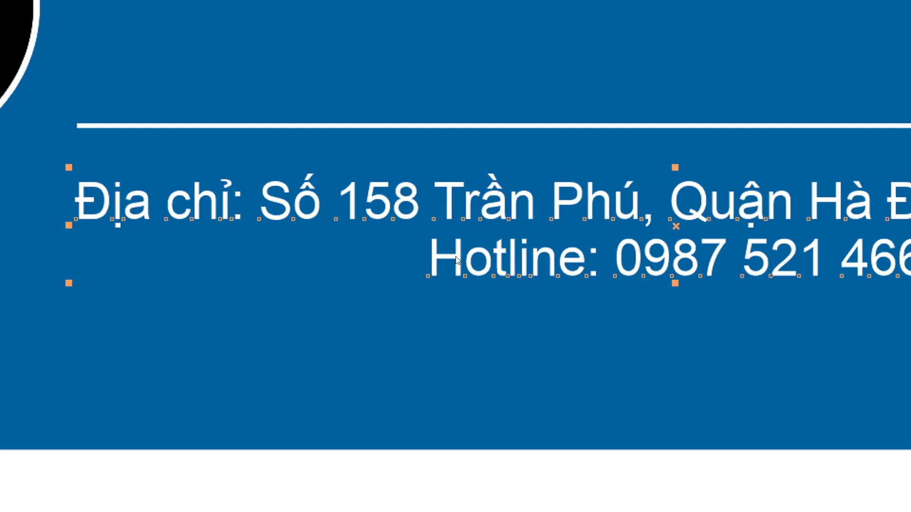
click(604, 194)
key(Escape)
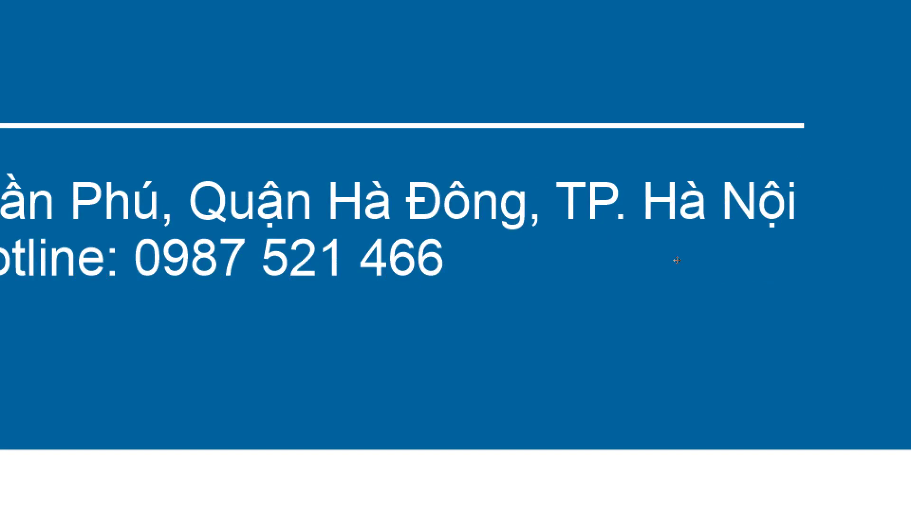
key(shift+F11)
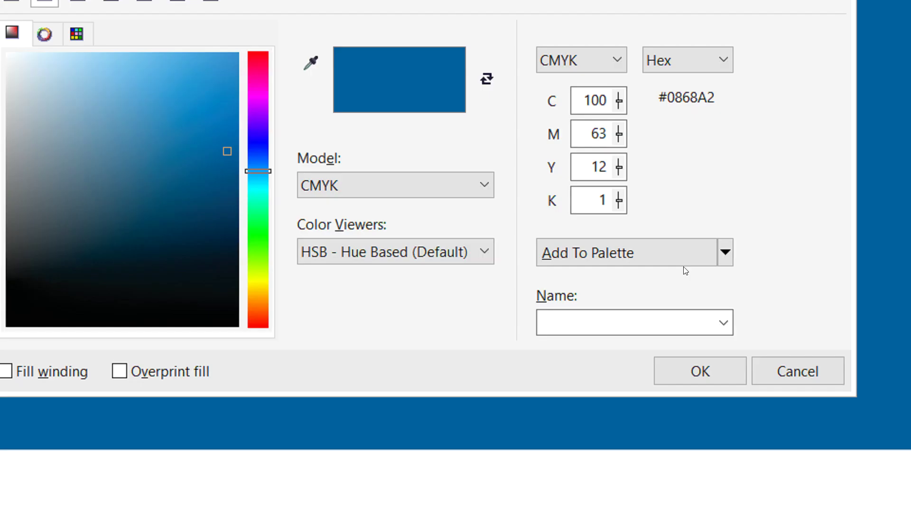
key(Return)
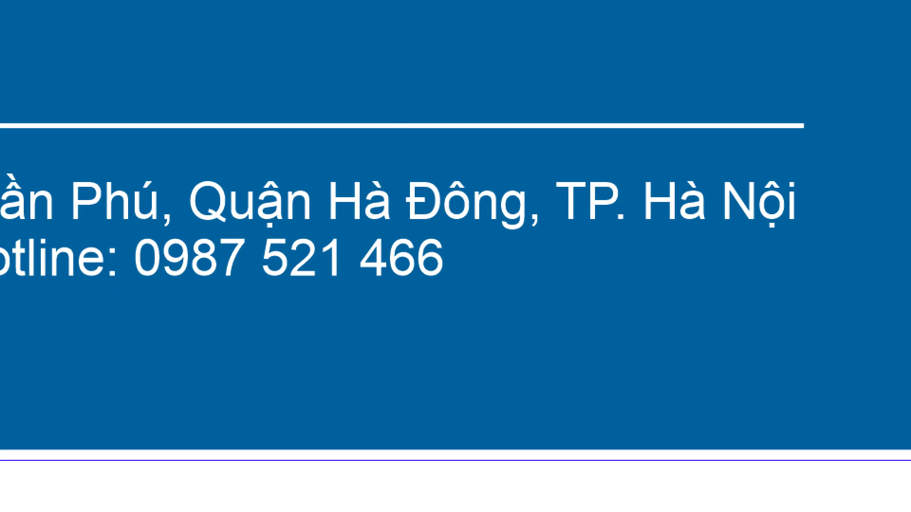
key(ctrl+z)
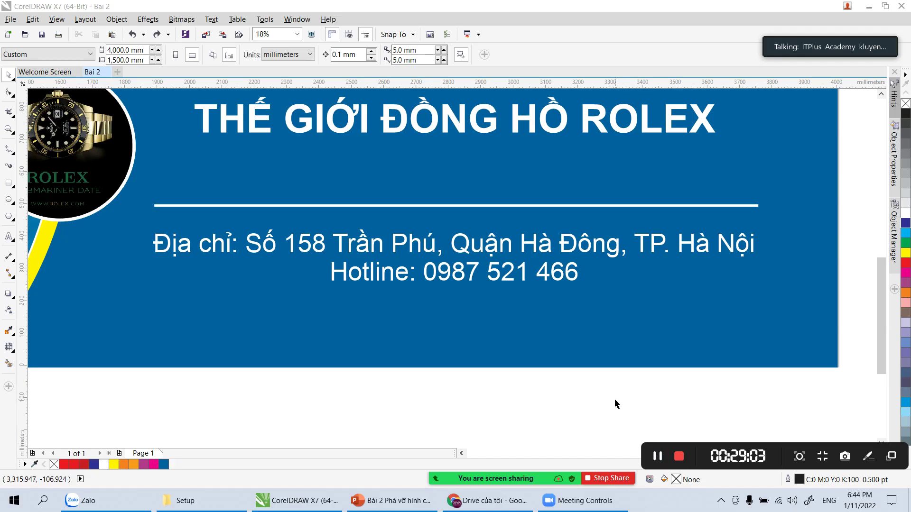
Step: Drag the address text's line-spacing handle with the Shape tool to push the Hotline line lower
click(501, 241)
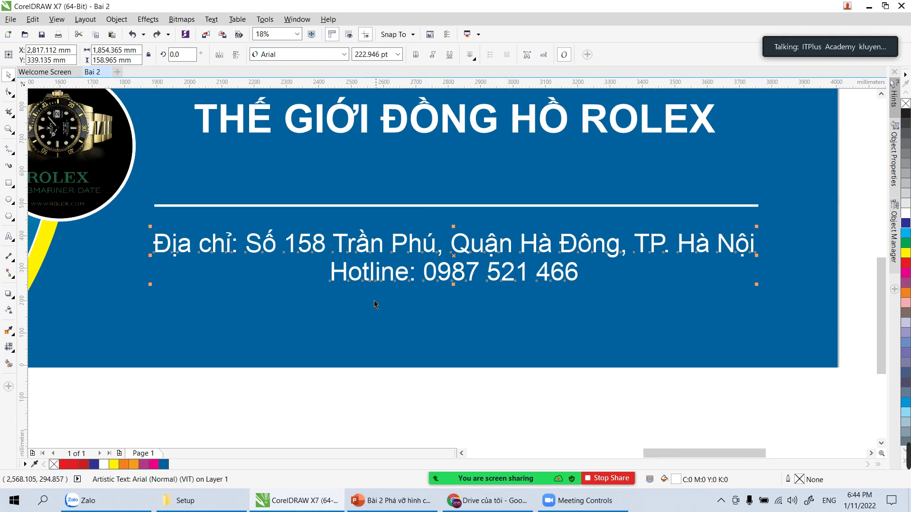
click(380, 376)
click(351, 274)
click(9, 92)
click(8, 93)
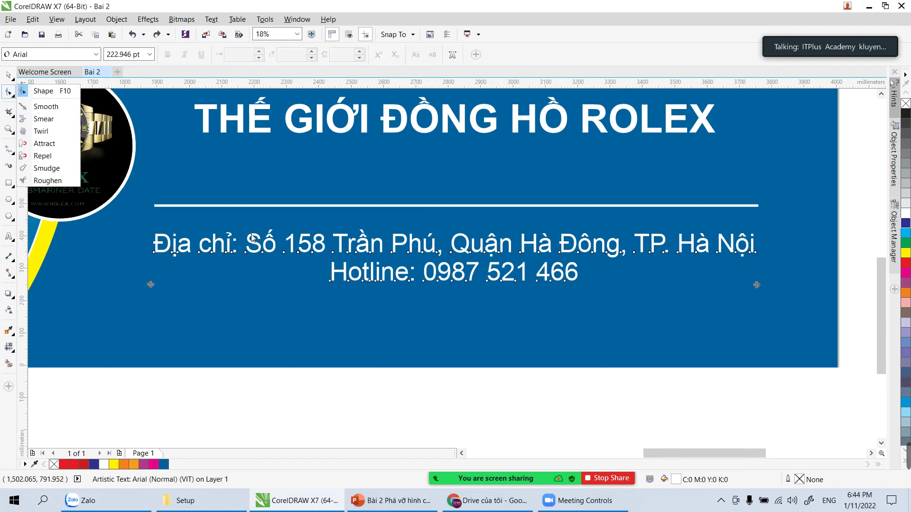
click(43, 92)
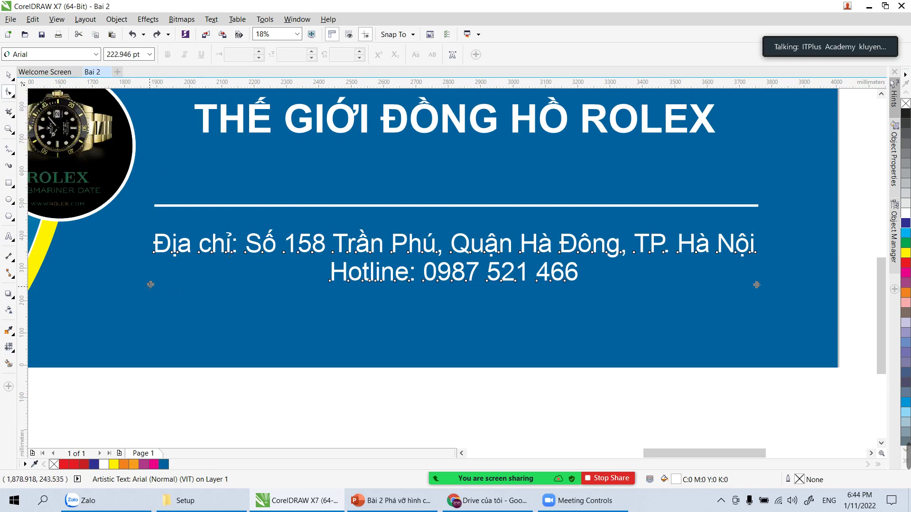
drag(150, 285, 206, 286)
click(8, 75)
click(228, 392)
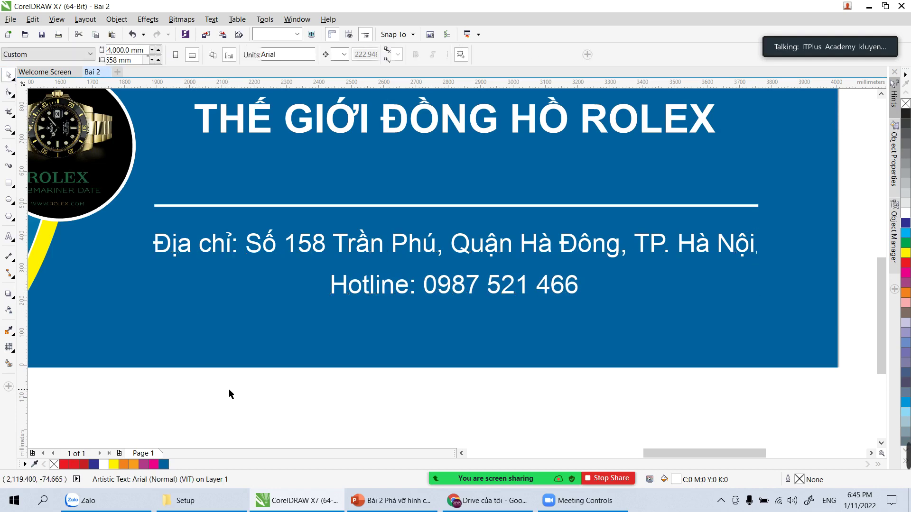
Step: Pan and zoom so the whole banner fills the view
scroll(361, 369, down, 5)
key(h)
drag(351, 352, 359, 305)
key(z)
drag(164, 181, 560, 335)
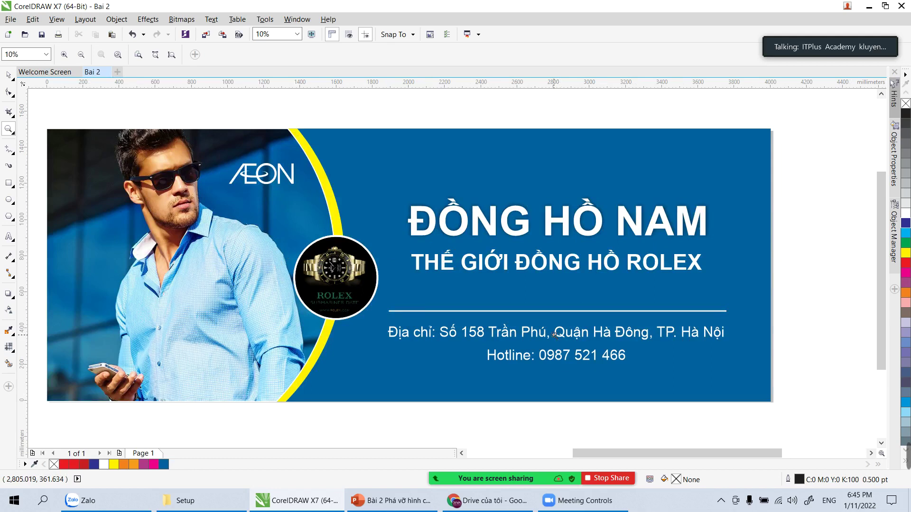
Step: Save the drawing as 'Bai 2' in CorelDRAW Version 12.0 format
right_click(480, 306)
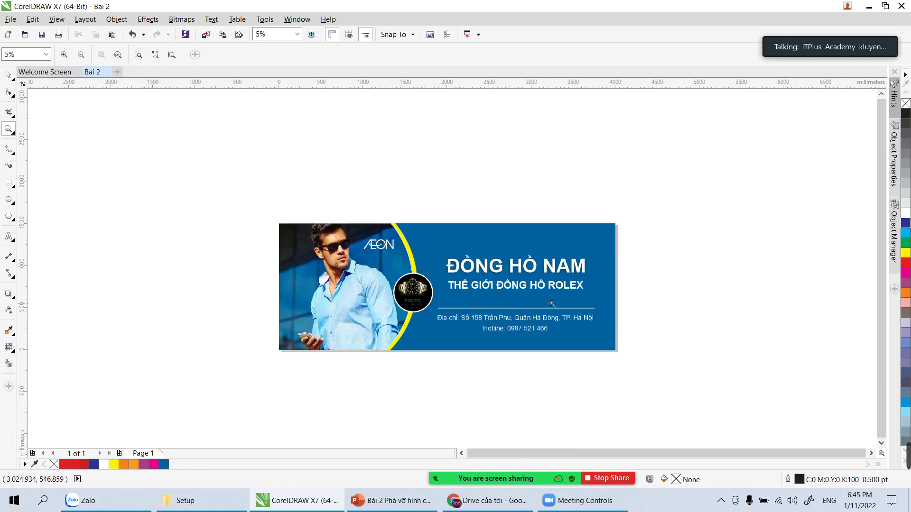
key(h)
drag(671, 311, 593, 289)
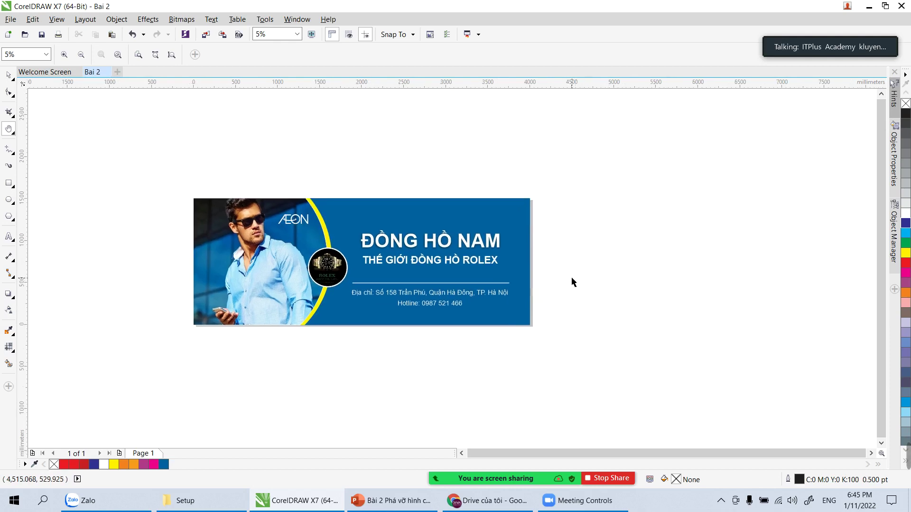
key(space)
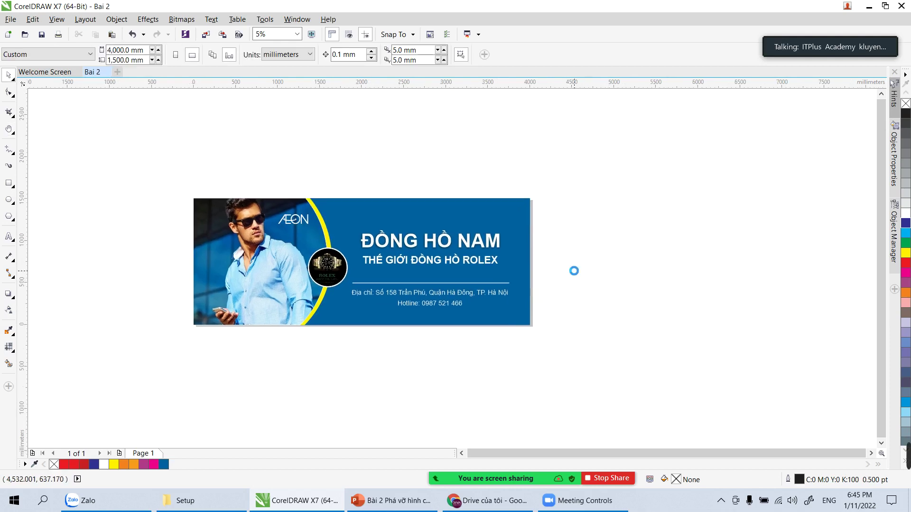
key(ctrl+s)
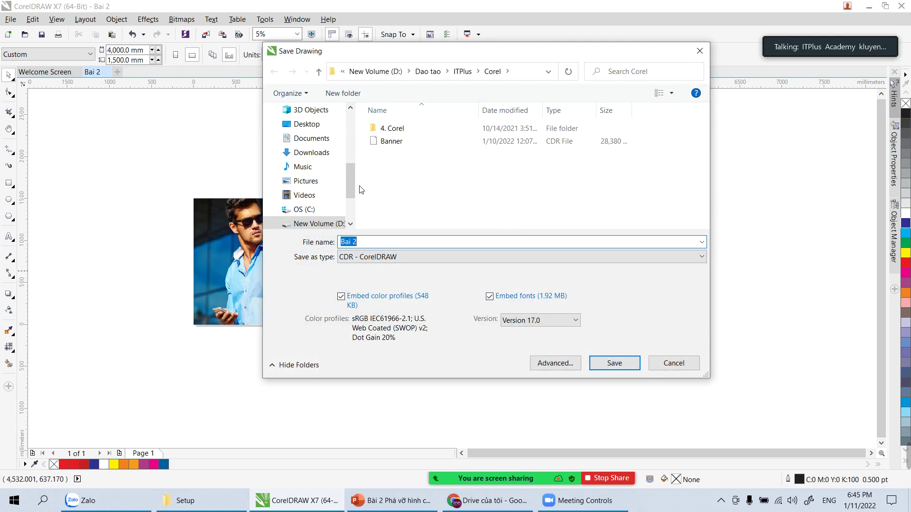
click(372, 242)
click(554, 321)
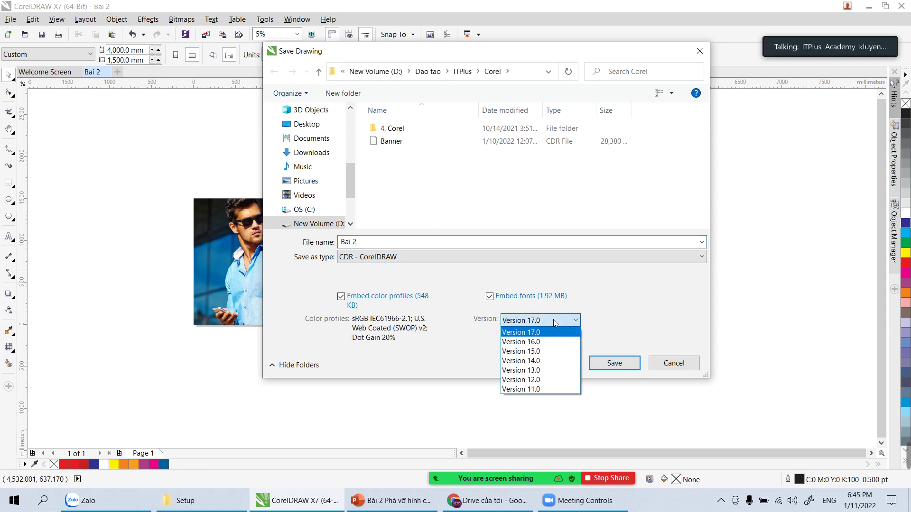
click(553, 320)
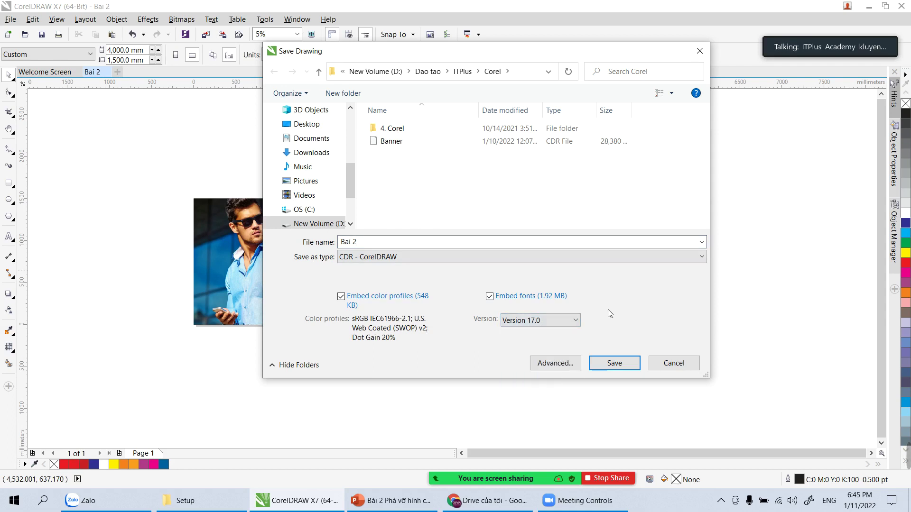
click(547, 323)
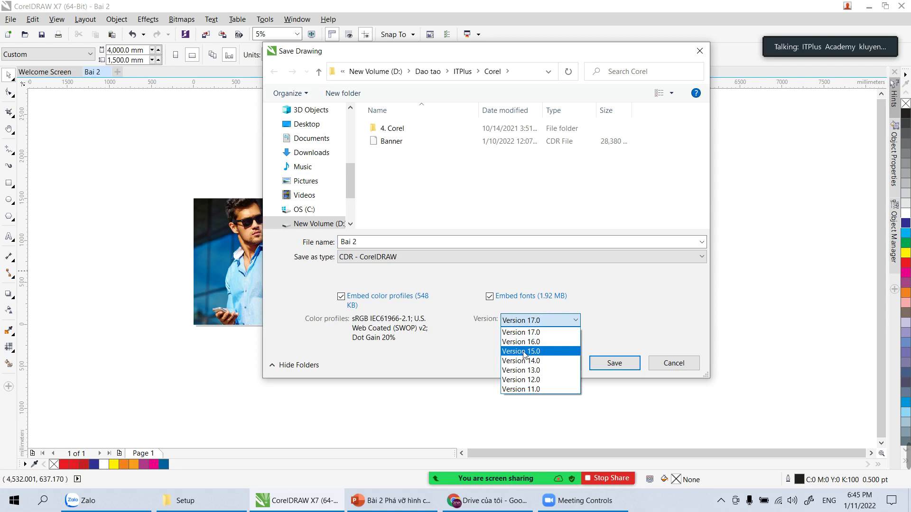
click(522, 380)
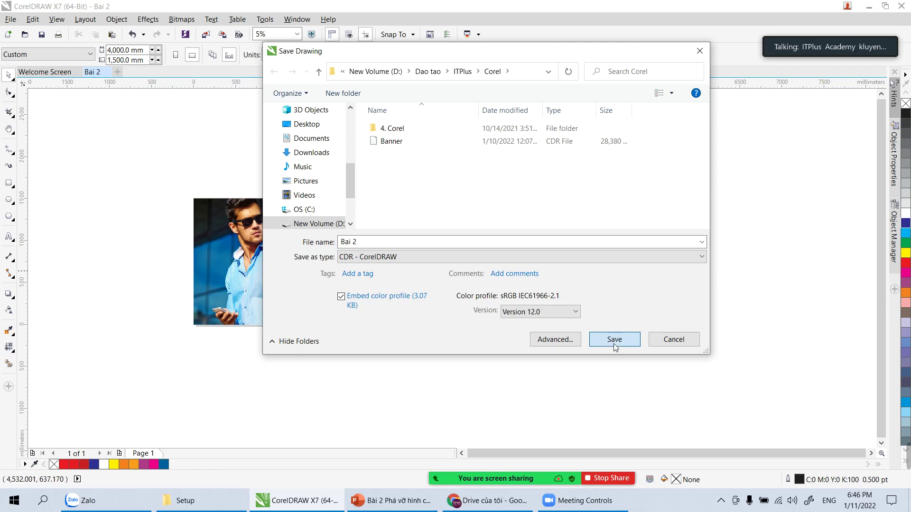
click(614, 339)
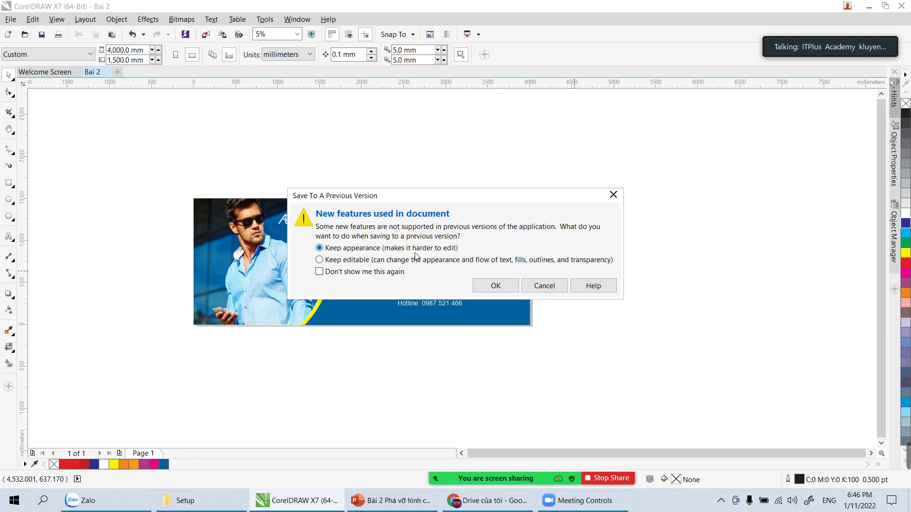
Step: Confirm Keep appearance for the Version 12.0 save and add a blank Page 2
click(493, 287)
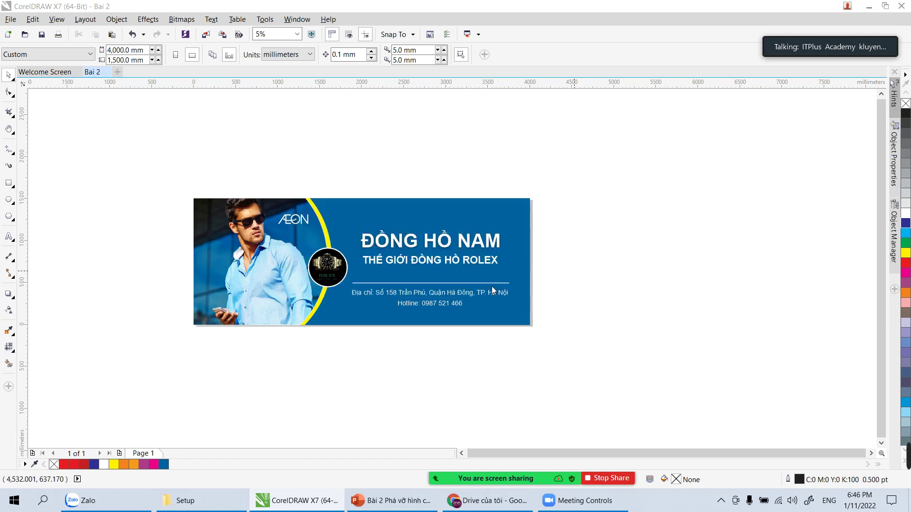
click(249, 260)
click(299, 156)
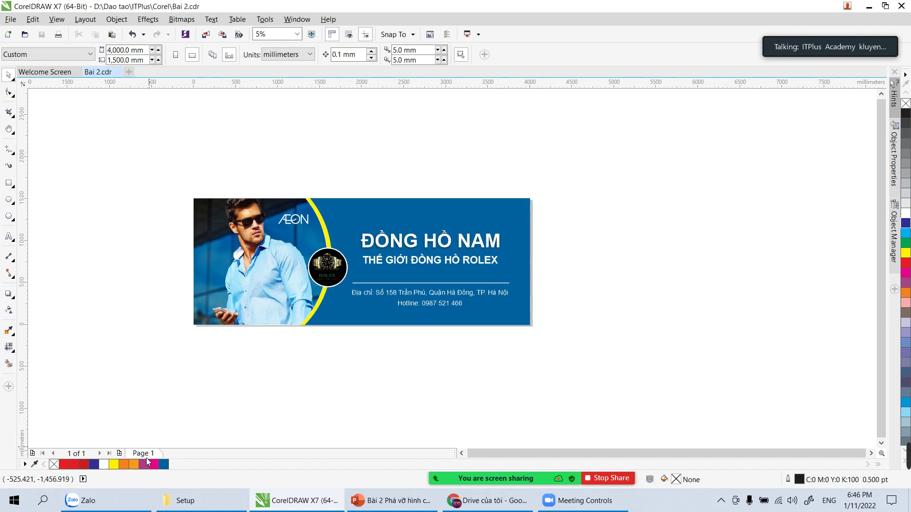
click(119, 454)
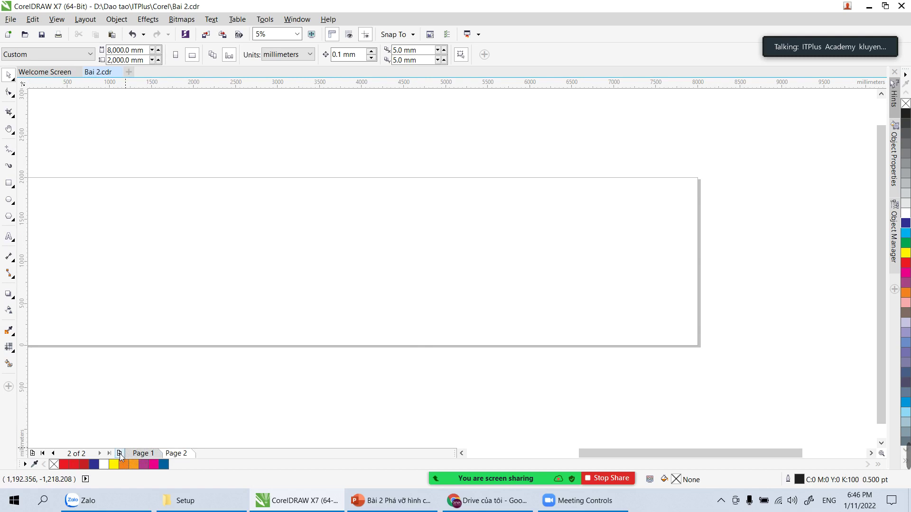
scroll(477, 297, down, 2)
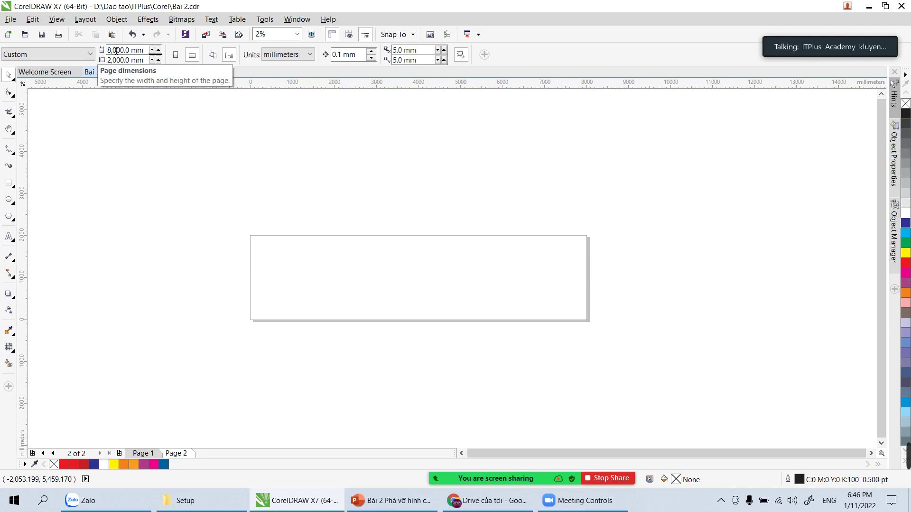
Step: Set Page 2's size to 1,500 × 600 mm in the property bar
double_click(131, 50)
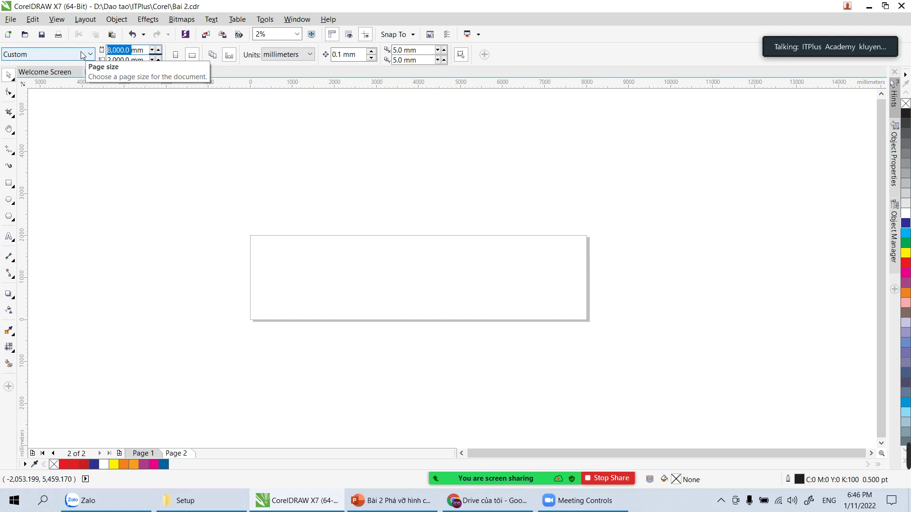
text(1500)
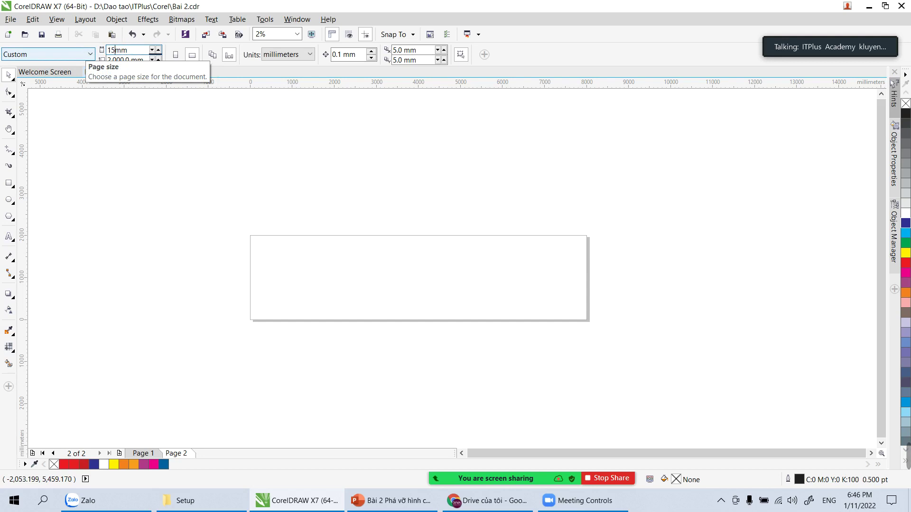
key(Tab)
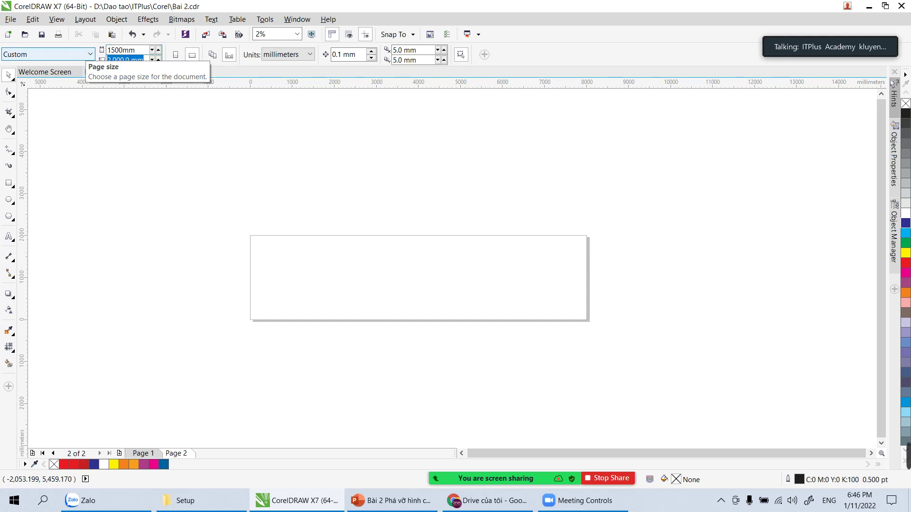
text(600)
key(Return)
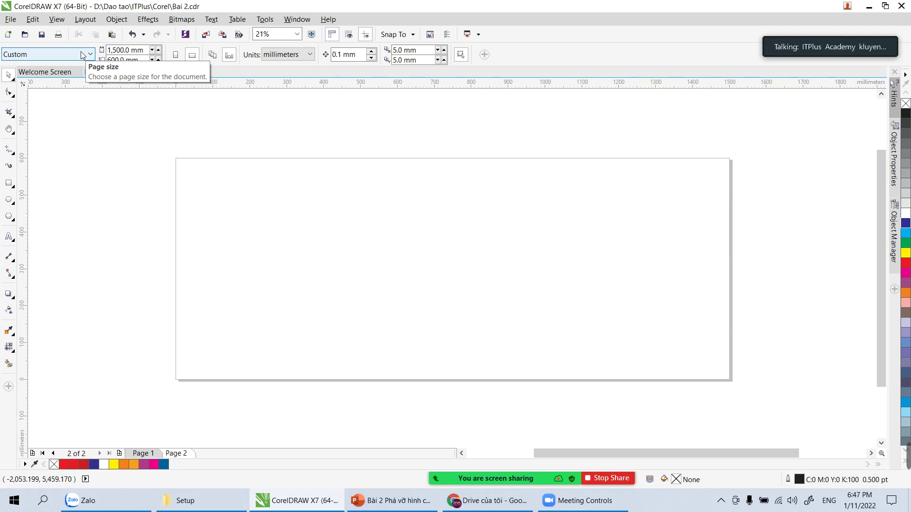
Step: Check the blue background rectangle on Page 1, then return to the blank Page 2
click(149, 453)
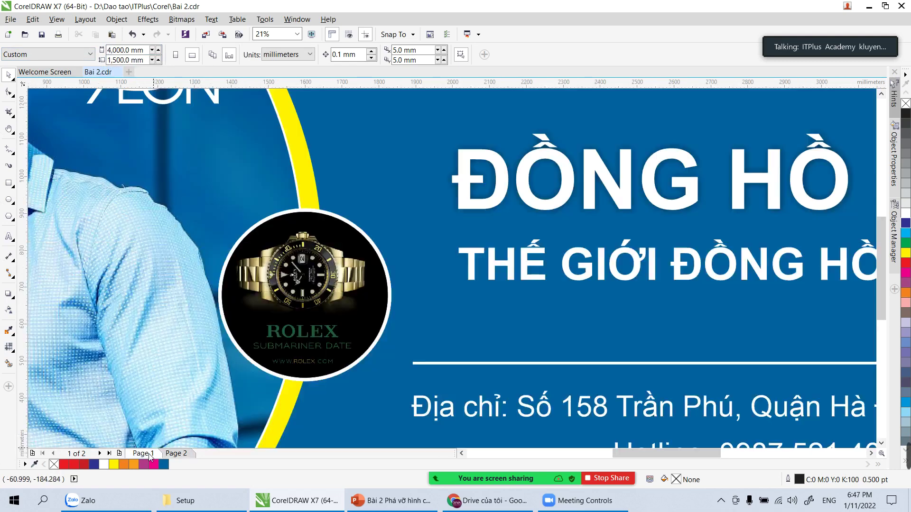
click(437, 271)
click(176, 453)
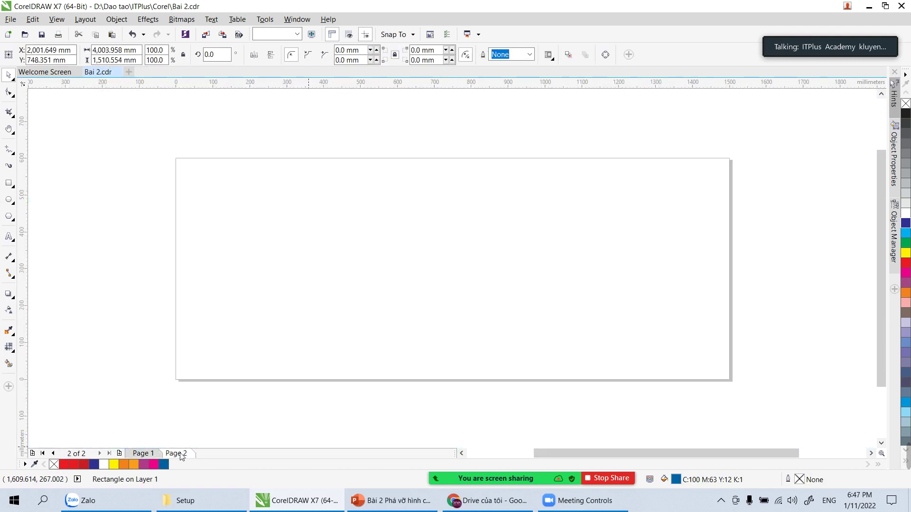
Step: Draw a rectangle covering the whole page and fill it magenta
click(8, 183)
mouse_move(175, 162)
mouse_down()
mouse_move(396, 286)
mouse_move(731, 381)
mouse_up()
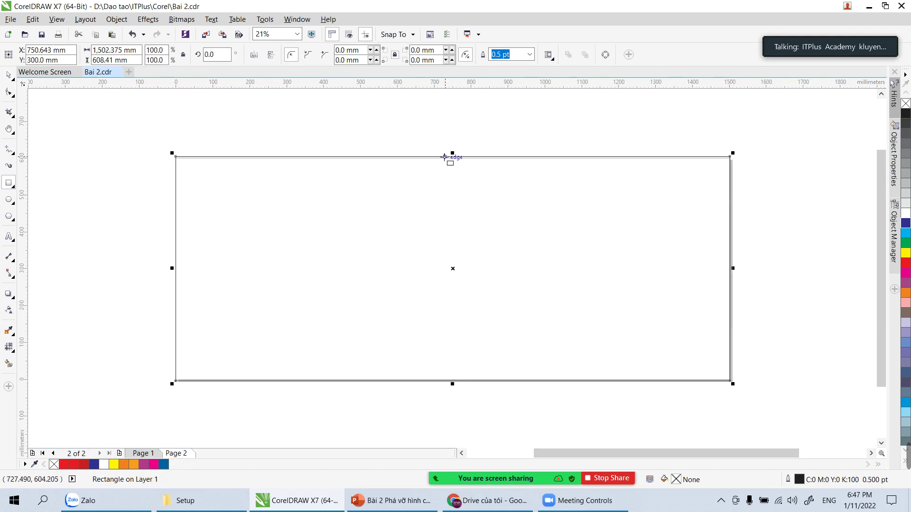
drag(452, 157, 452, 158)
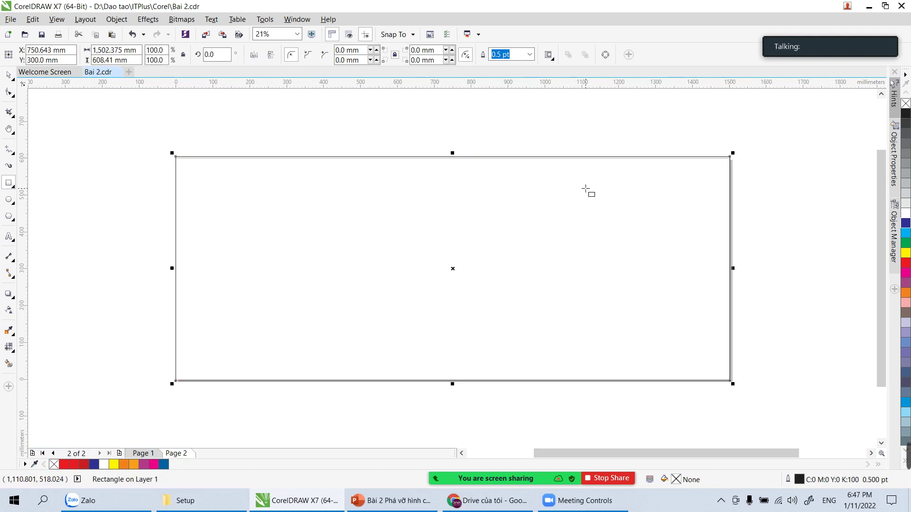
click(906, 275)
Step: Nudge the magenta rectangle's top edge to adjust its height
key(Escape)
click(344, 179)
mouse_move(452, 157)
mouse_down()
mouse_move(453, 184)
mouse_move(454, 157)
mouse_up()
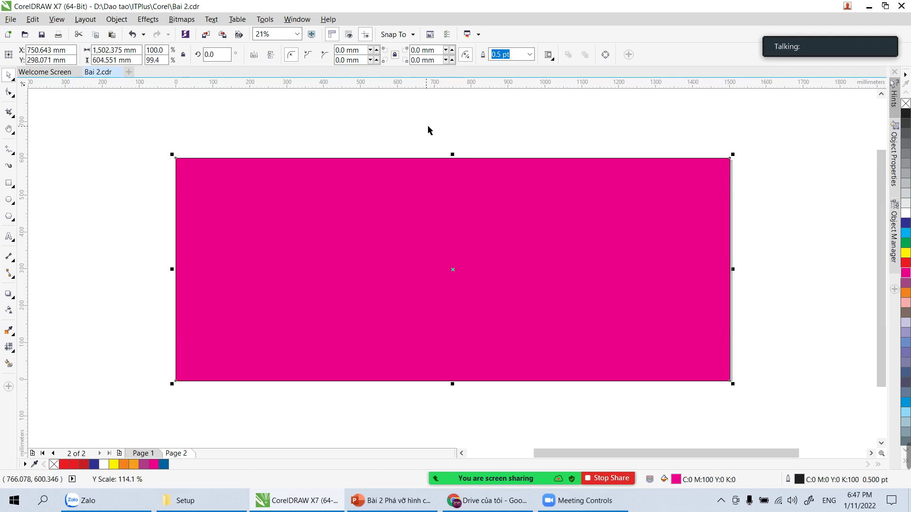
click(426, 128)
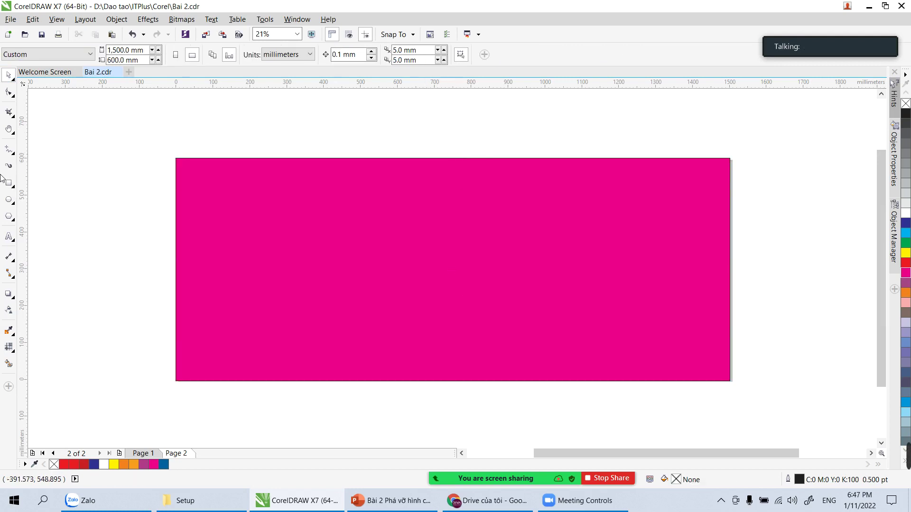
Step: Open the curve-drawing tools flyout in the toolbox
click(11, 155)
click(10, 155)
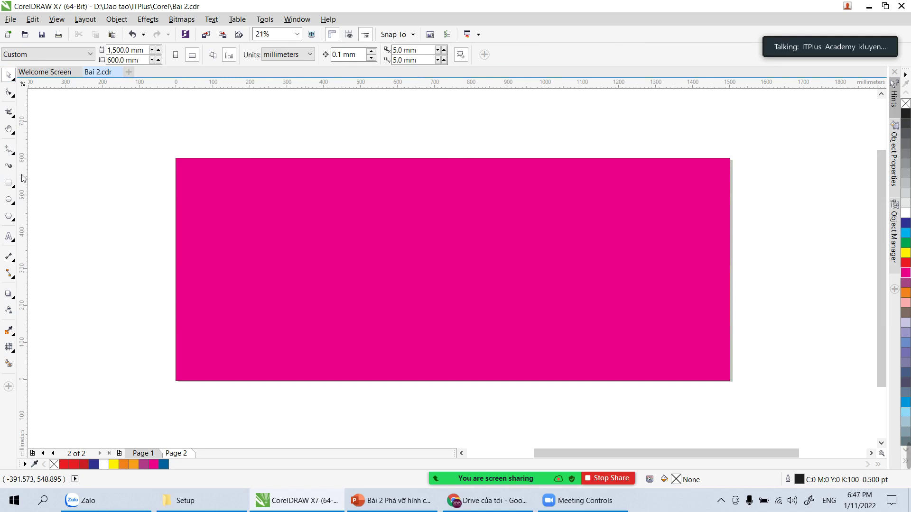
click(11, 154)
click(29, 181)
click(11, 155)
click(11, 155)
click(10, 154)
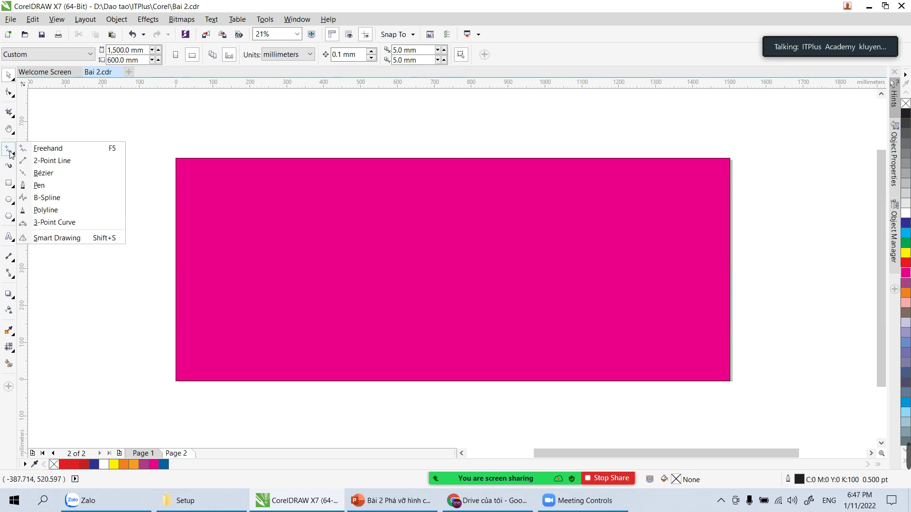
Step: Draw a closed Pen curve with an S-shaped right edge over the page's left part
click(40, 187)
click(337, 144)
drag(359, 284, 359, 284)
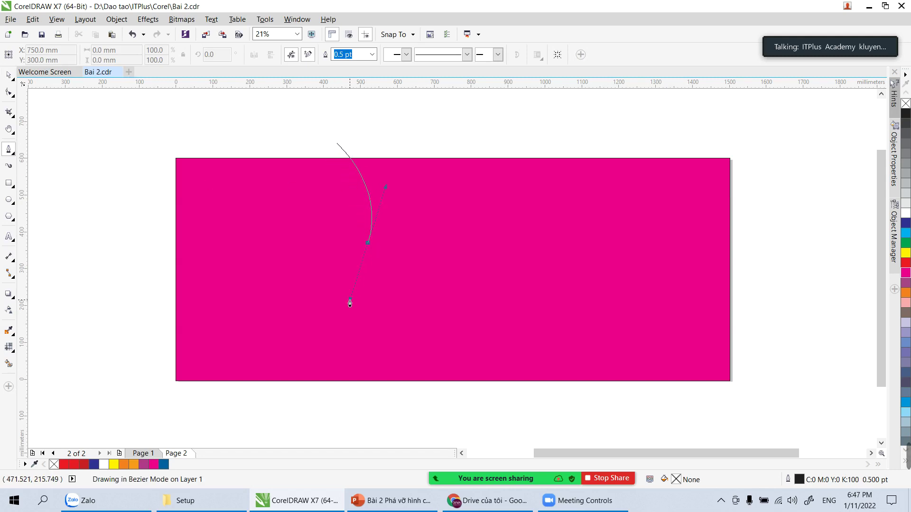
drag(384, 392, 435, 422)
drag(364, 419, 353, 423)
click(262, 429)
drag(160, 395, 135, 356)
click(127, 327)
drag(139, 168, 138, 163)
drag(172, 120, 305, 131)
click(337, 142)
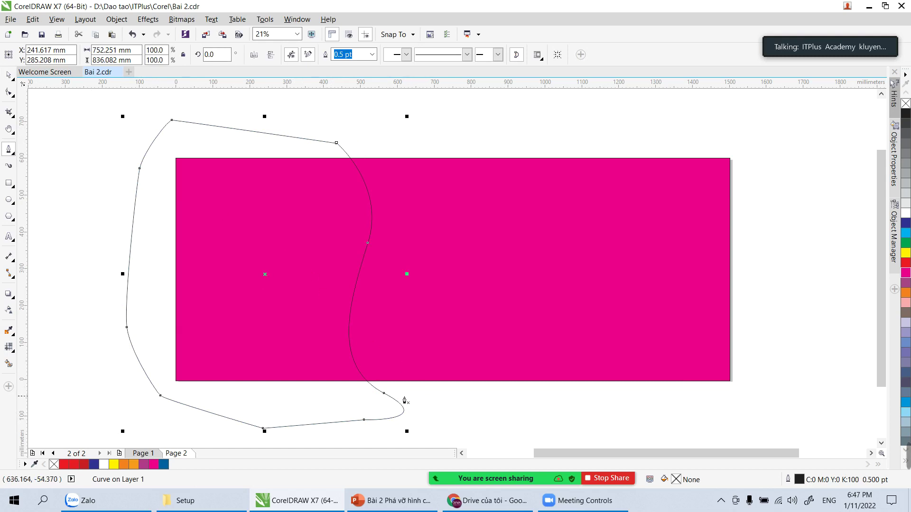
Step: Reshape the curve's bottom tip and middle node to smooth the S-curve
click(9, 91)
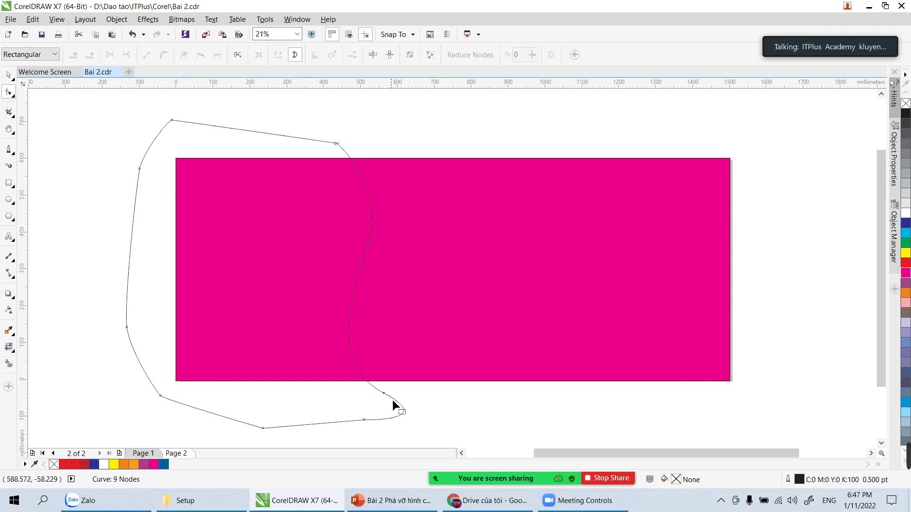
drag(384, 393, 298, 347)
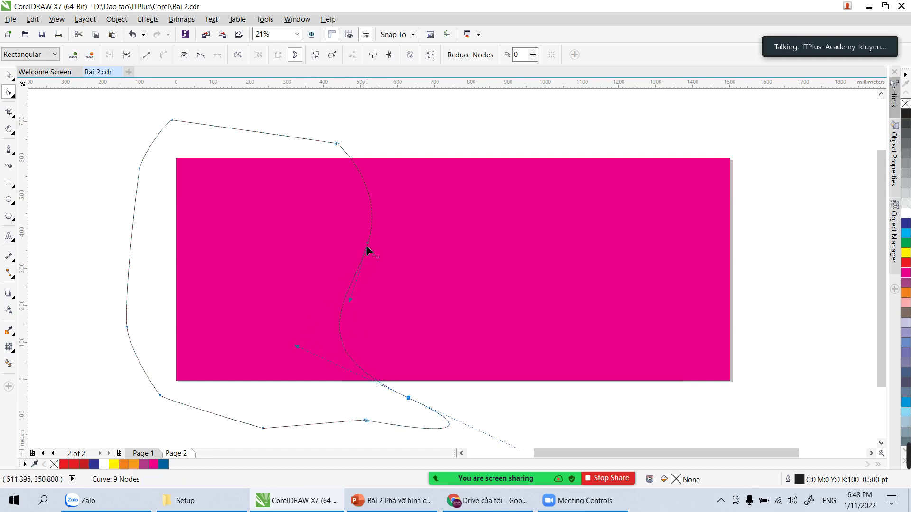
drag(369, 245, 364, 238)
key(space)
click(409, 122)
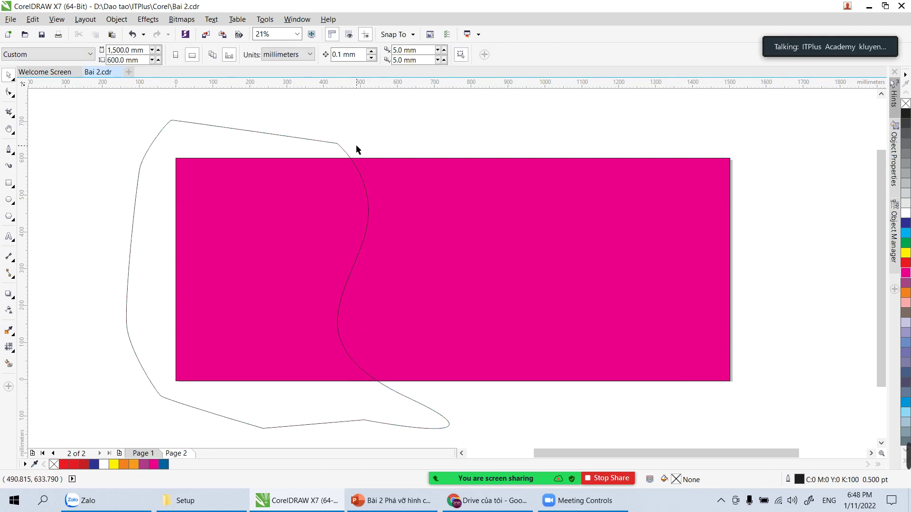
Step: Intersect the curve with the magenta rectangle, then delete the original curve
click(342, 148)
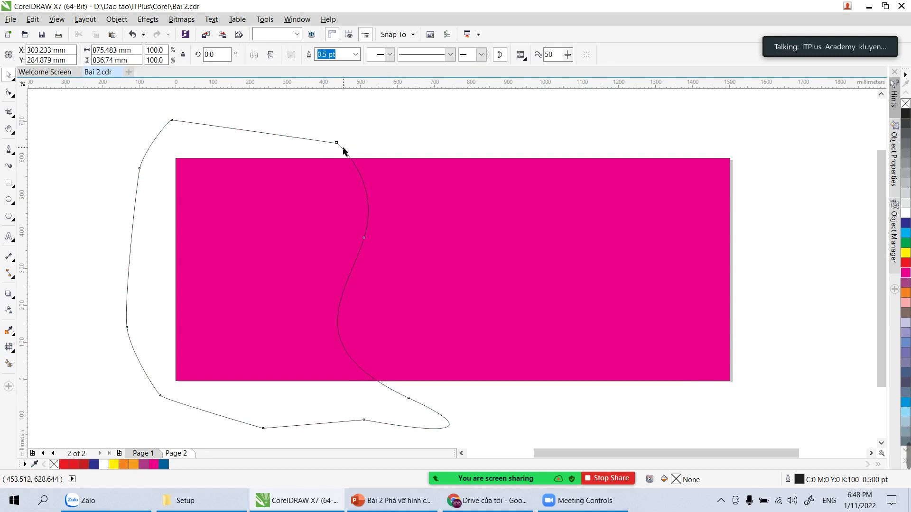
shift+click(514, 214)
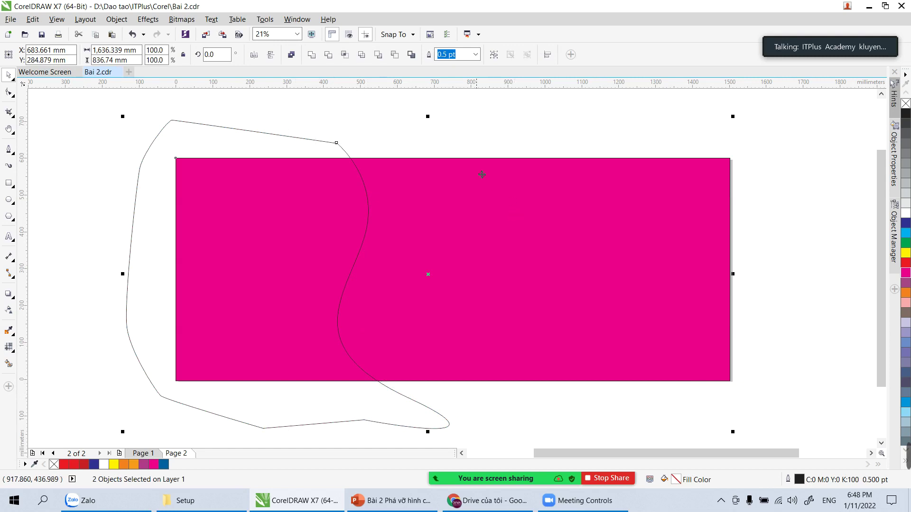
click(345, 55)
click(406, 128)
drag(343, 122, 314, 149)
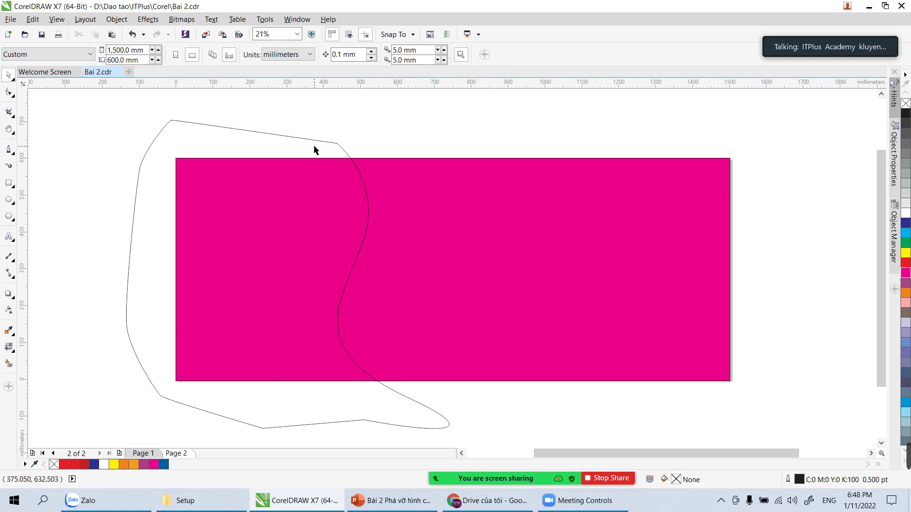
click(327, 141)
key(Delete)
click(324, 179)
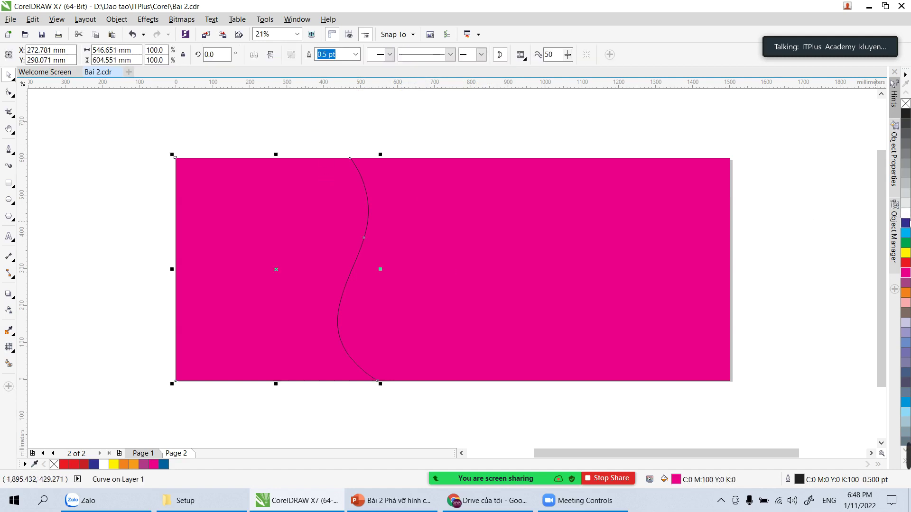
Step: Fill the wavy left piece deep blue (C:100 M:100 Y:0 K:0), outline it white, and zoom to its bottom
click(906, 223)
click(516, 126)
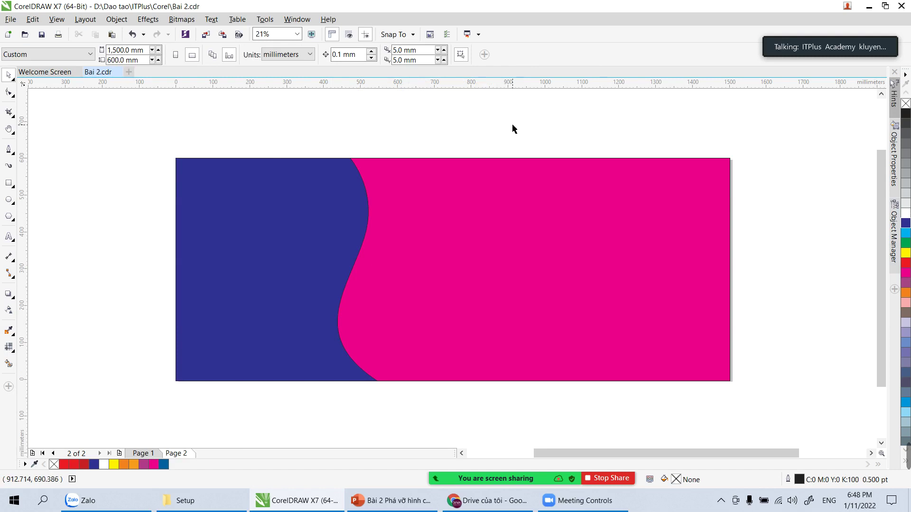
click(310, 218)
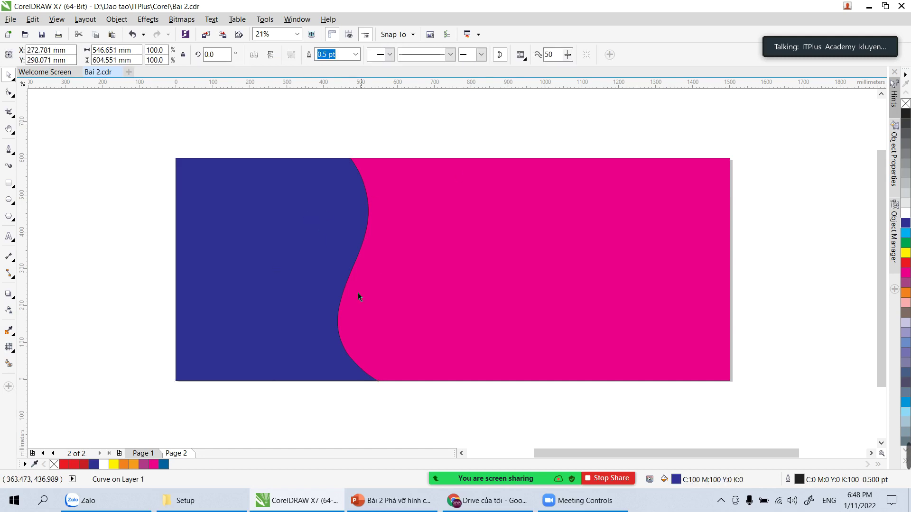
click(906, 104)
right_click(906, 114)
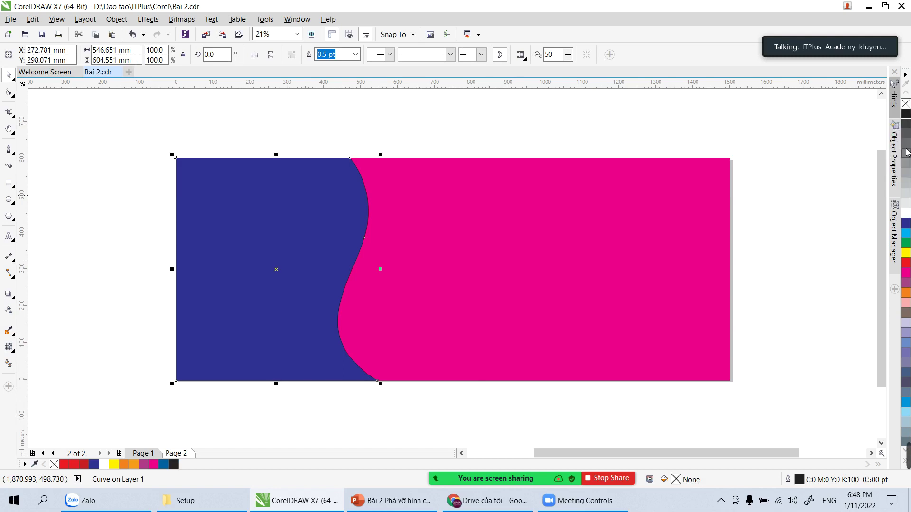
right_click(905, 223)
click(427, 424)
key(z)
drag(362, 380, 443, 409)
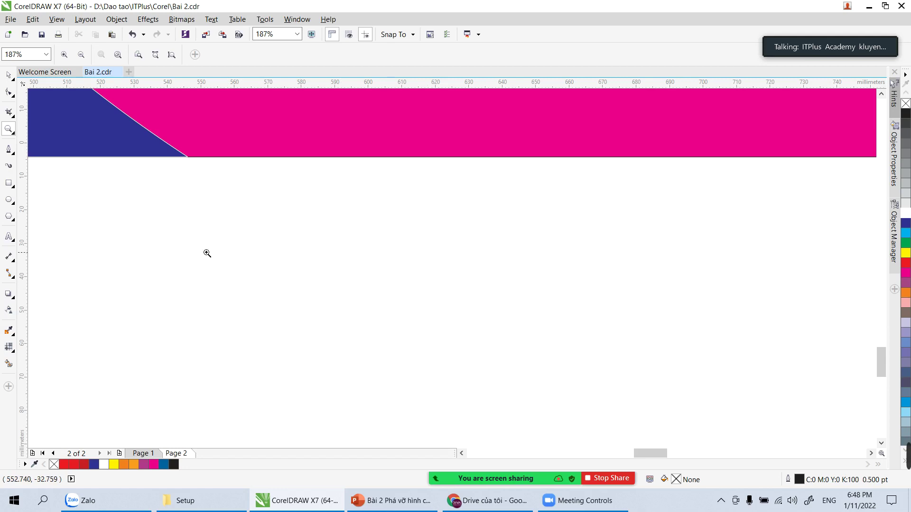
Step: Drag the wavy edge's bottom node to the right
key(a)
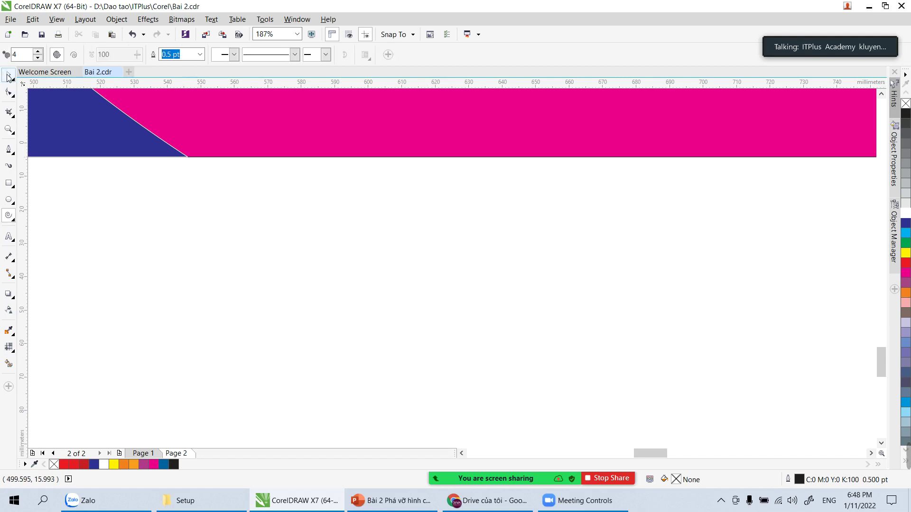
click(8, 76)
click(189, 155)
drag(187, 158, 258, 163)
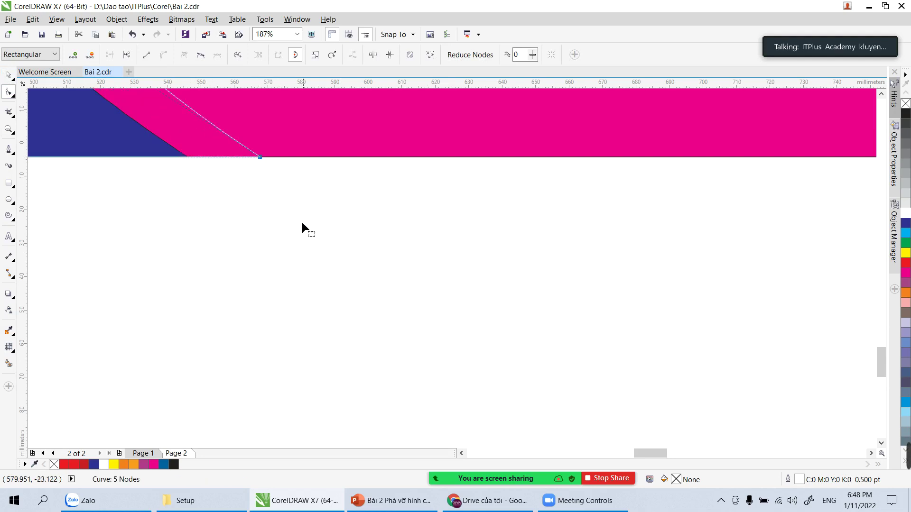
scroll(307, 238, down, 5)
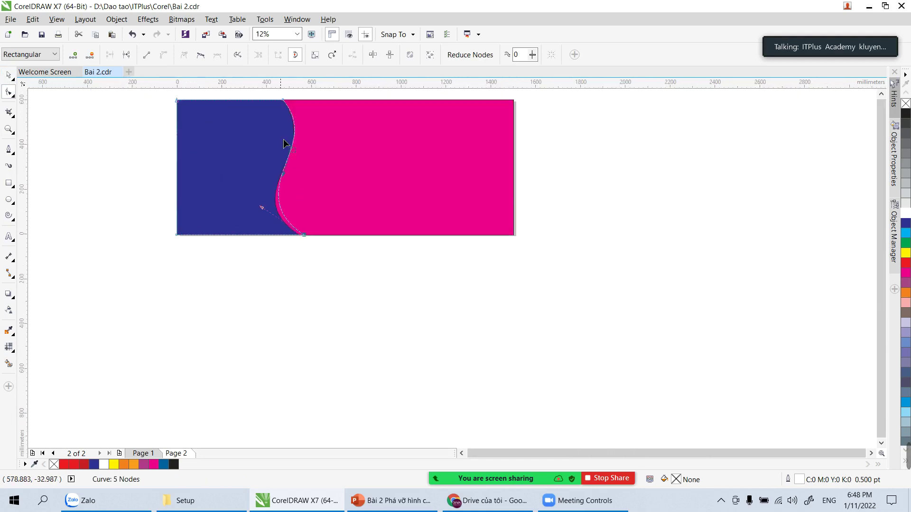
Step: Zoom to the top of the wavy edge and try moving its top node, undoing it
key(z)
drag(259, 90, 317, 113)
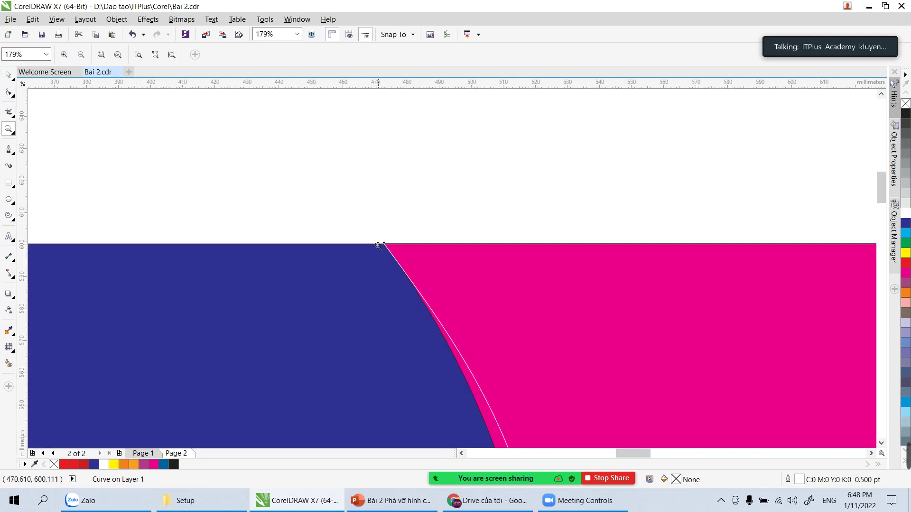
key(y)
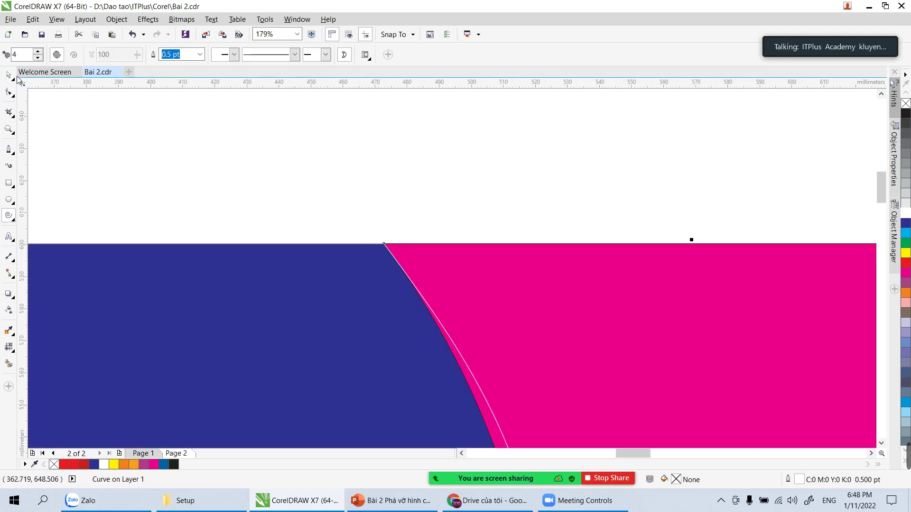
click(9, 75)
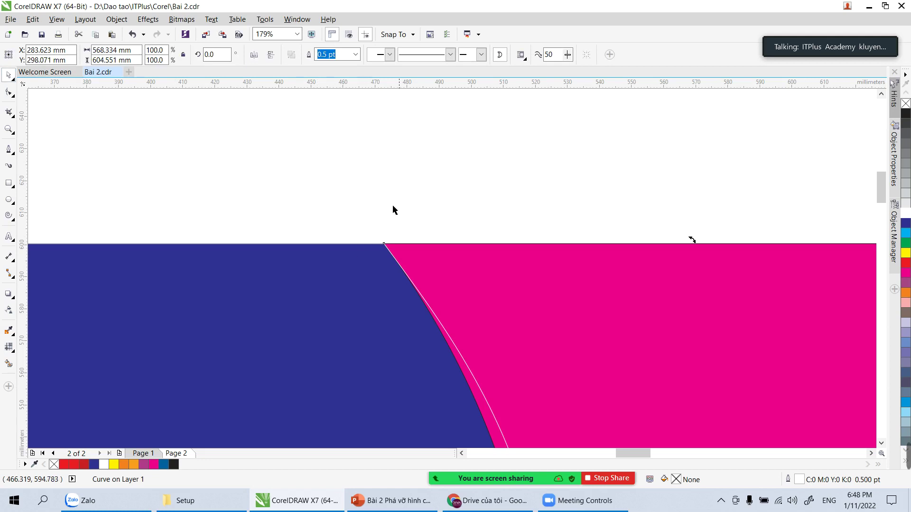
key(F5)
click(8, 92)
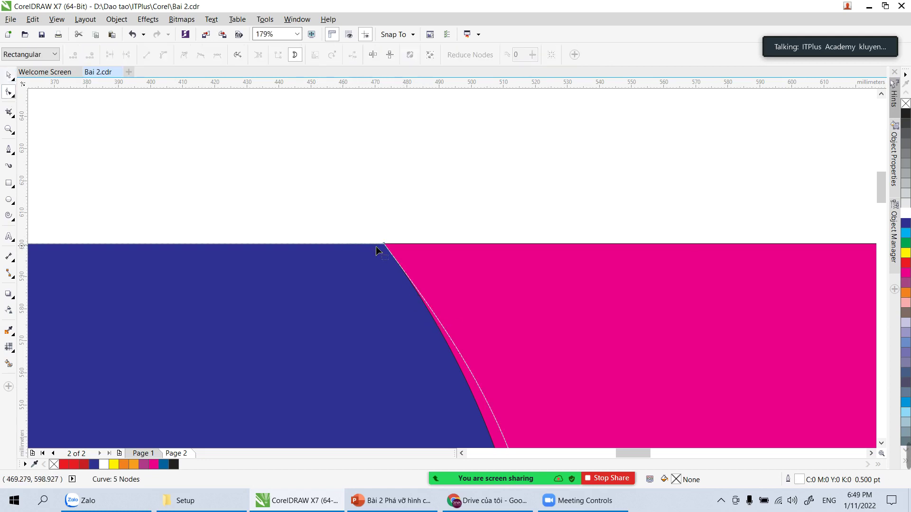
drag(383, 244, 449, 225)
key(ctrl+z)
Step: Try a white fill on the left section, then revert it to deep blue
scroll(441, 225, down, 5)
scroll(457, 267, down, 1)
scroll(447, 246, up, 1)
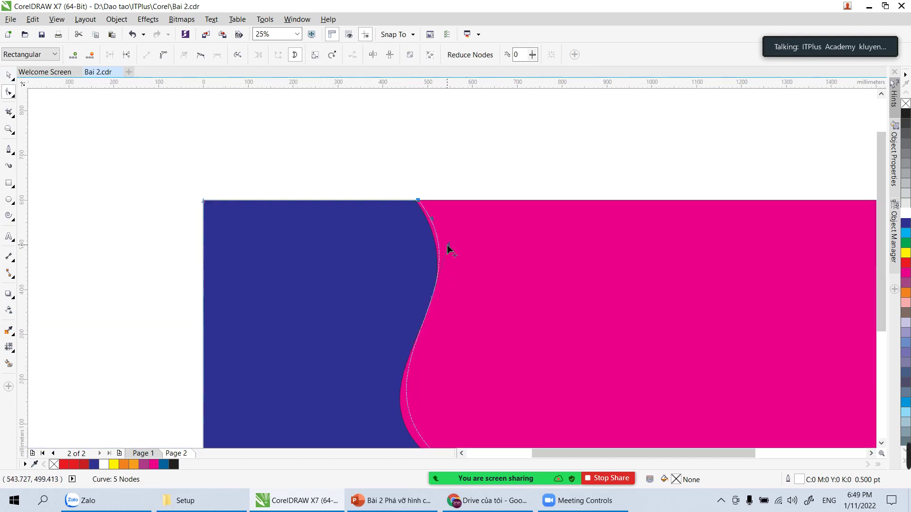
scroll(432, 235, down, 1)
key(space)
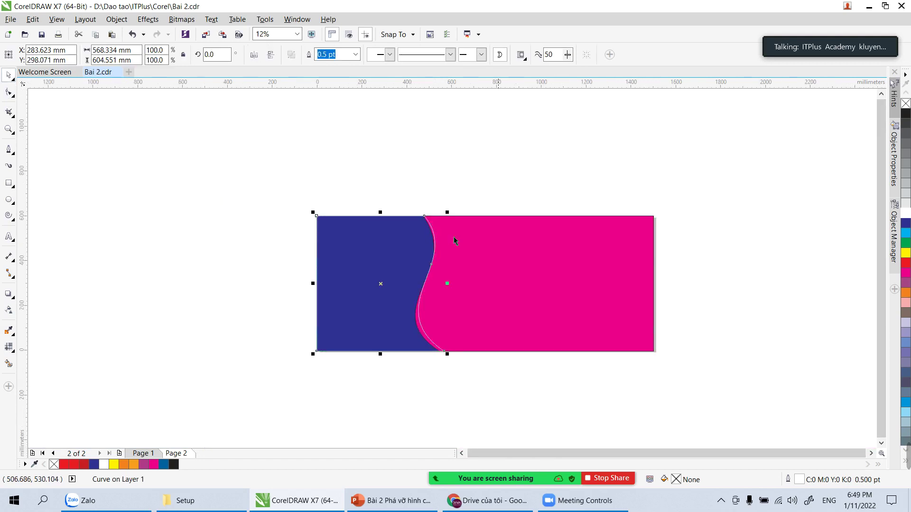
click(906, 213)
click(437, 209)
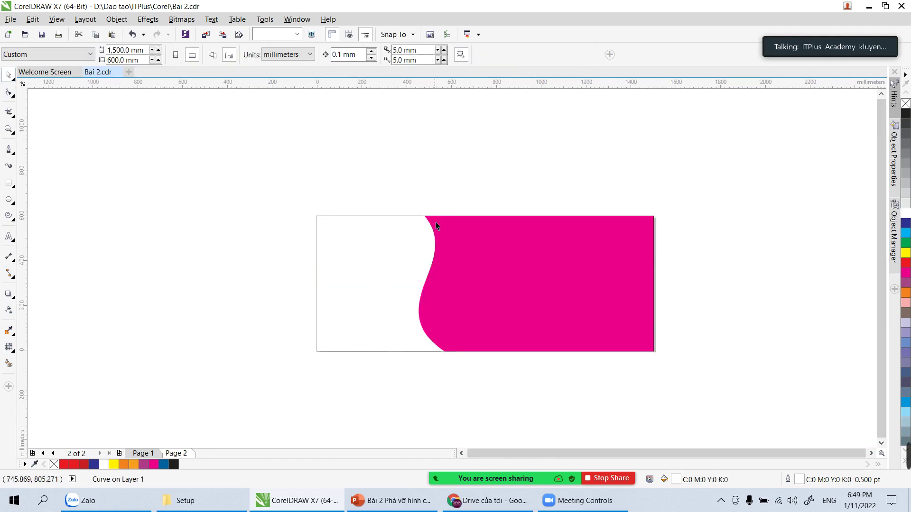
click(432, 240)
shift+click(526, 252)
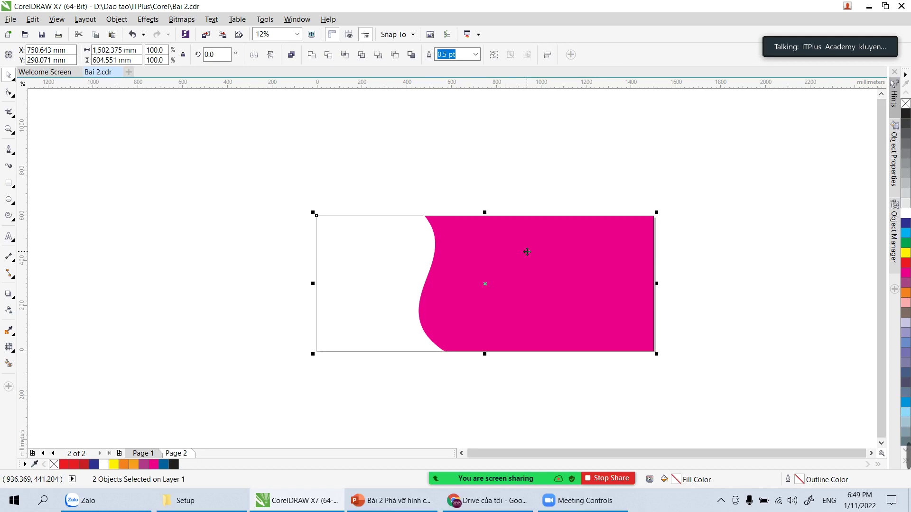
key(ctrl+z)
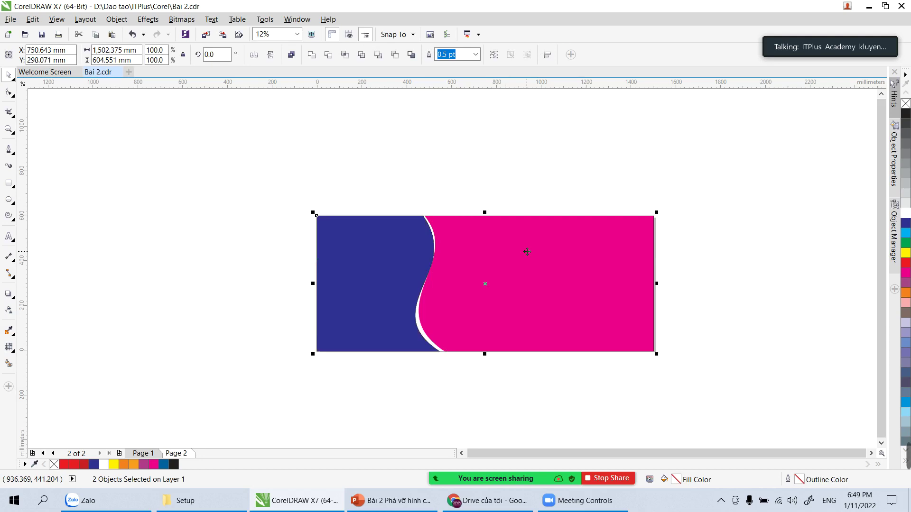
click(491, 164)
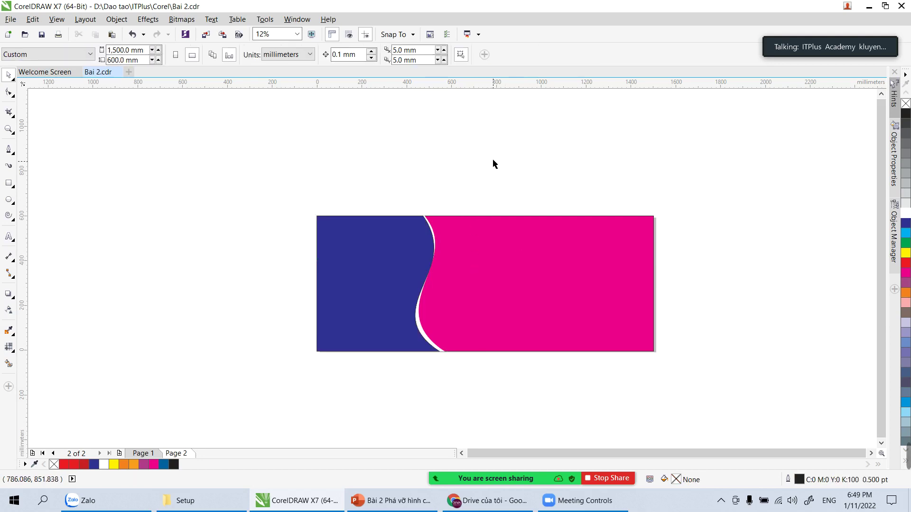
Step: Import the model cosmetics photo and drag it out over the banner's left side
key(z)
drag(304, 206, 693, 374)
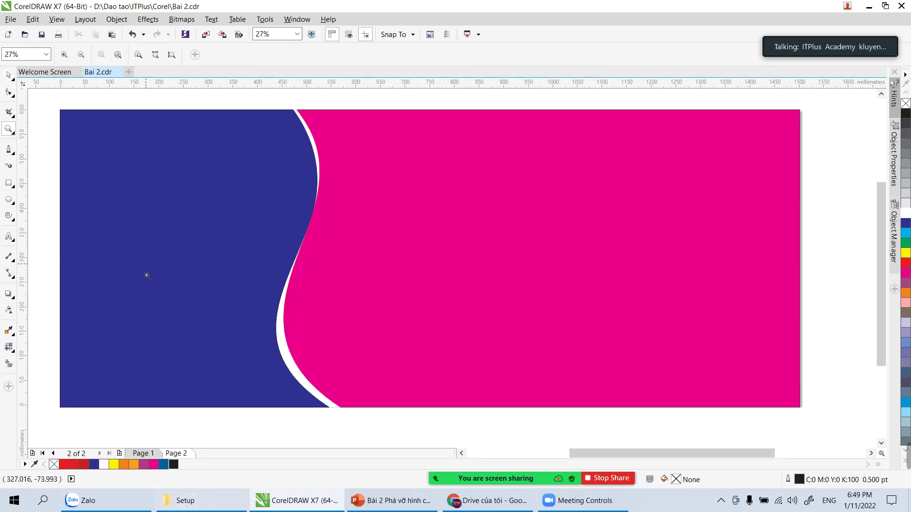
click(11, 20)
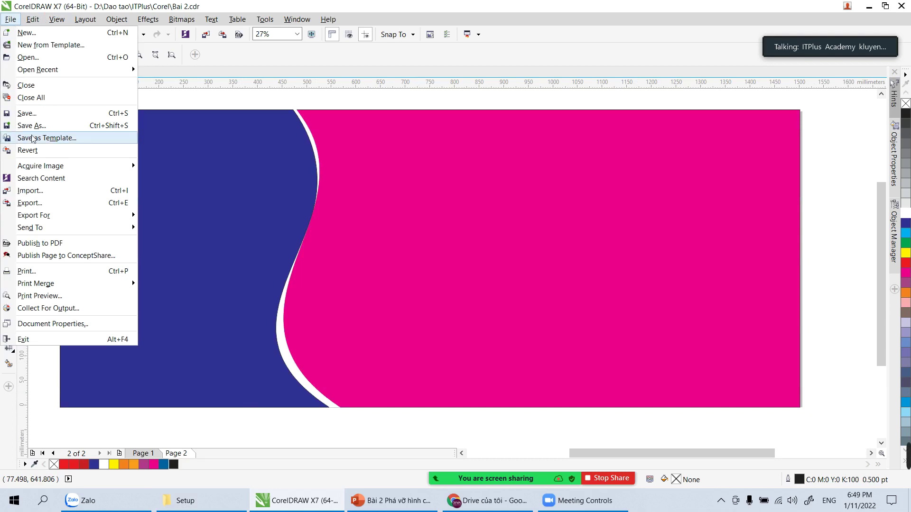
click(39, 191)
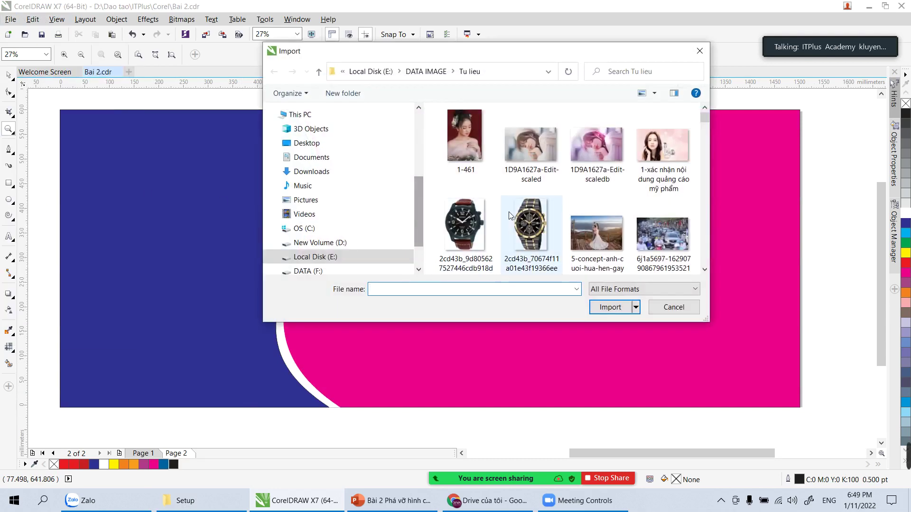
double_click(662, 145)
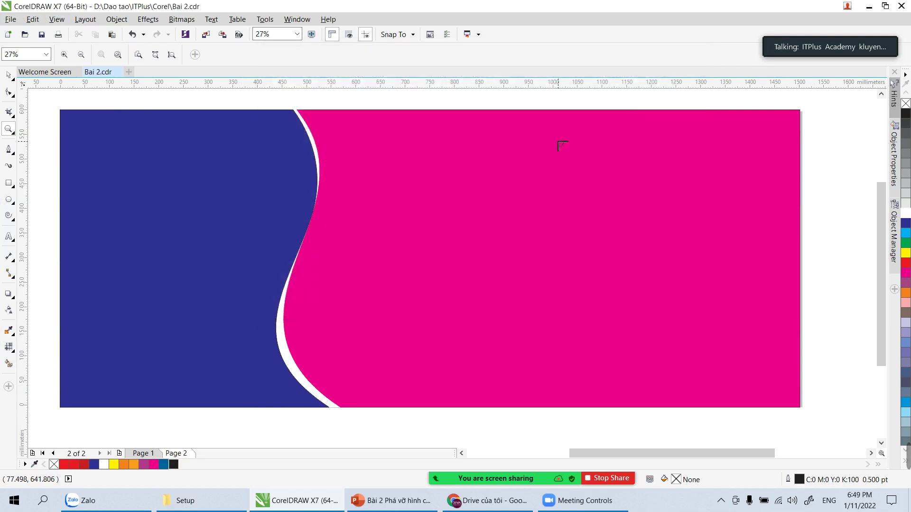
drag(54, 113, 551, 402)
Step: Select the placed 1,023 × 630 mm photo on the page
scroll(502, 376, down, 5)
scroll(449, 340, up, 5)
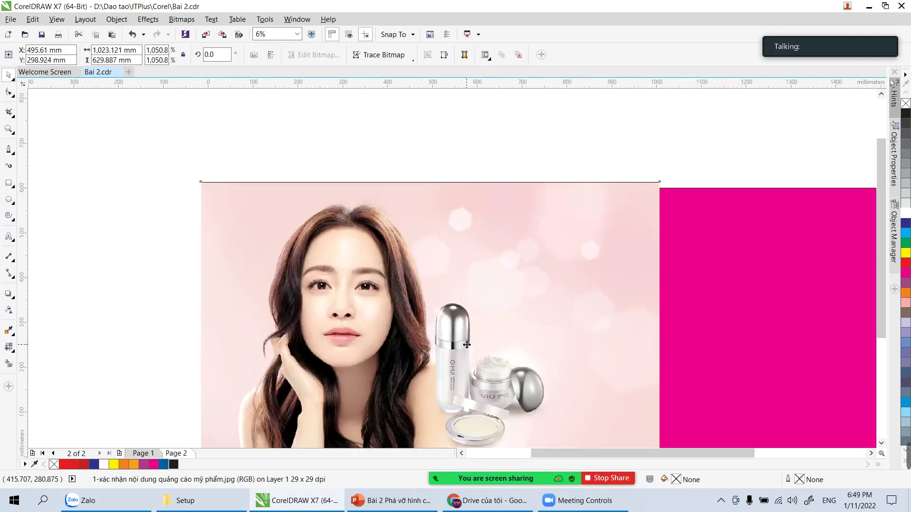
click(205, 144)
click(435, 240)
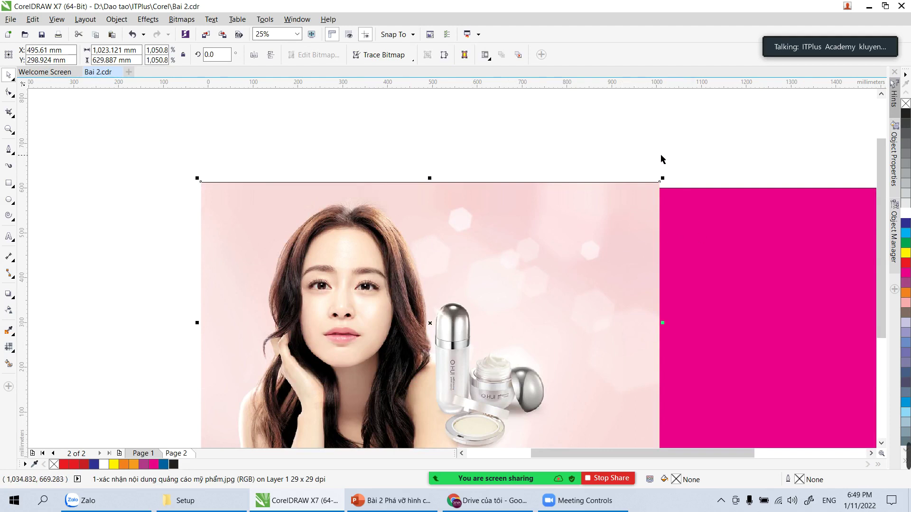
click(598, 142)
click(614, 260)
Step: Send the model photo and magenta background behind the blue wavy shape
scroll(560, 238, down, 1)
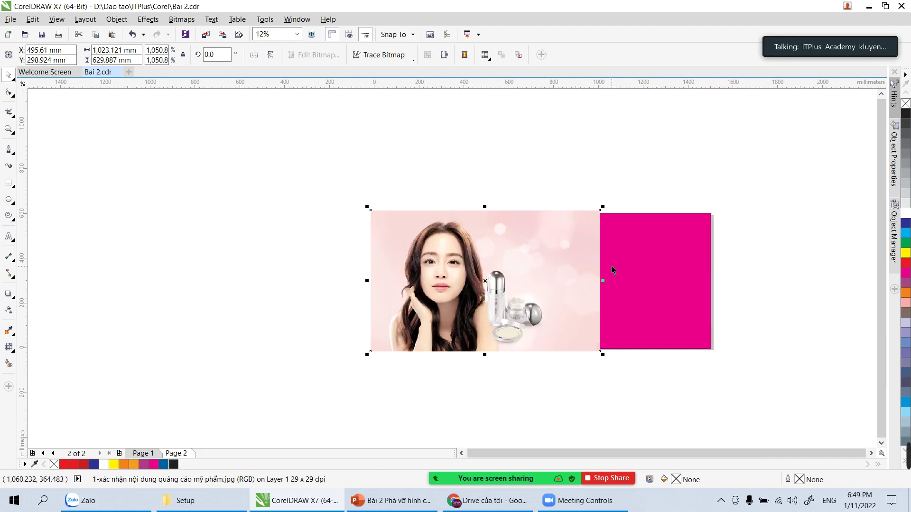
click(574, 163)
click(580, 236)
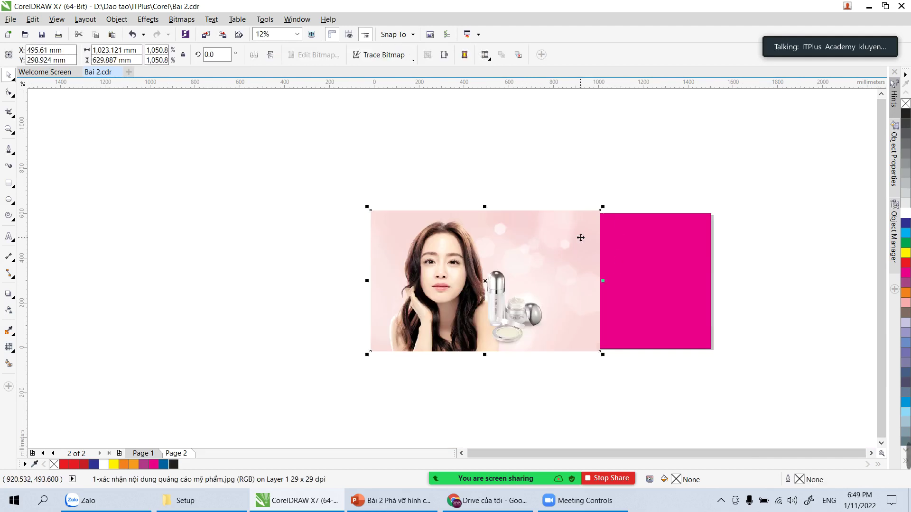
shift+click(636, 258)
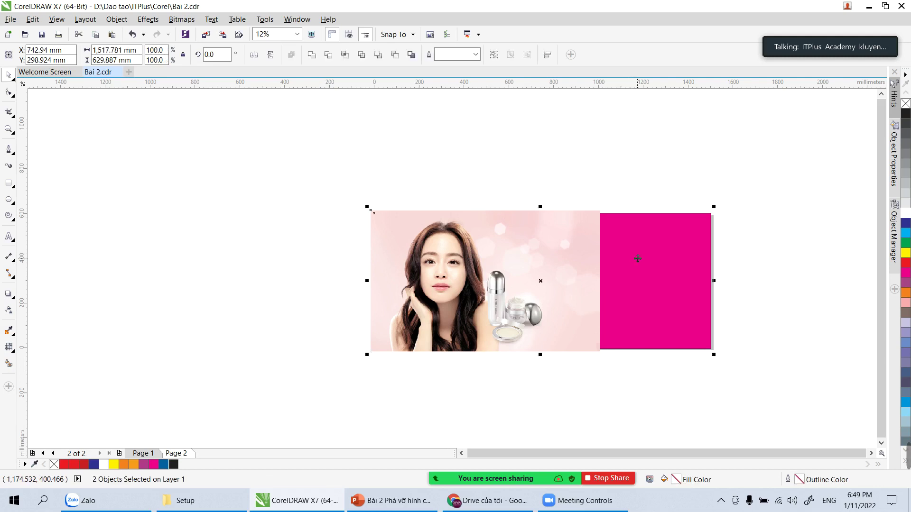
key(shift+Page_Down)
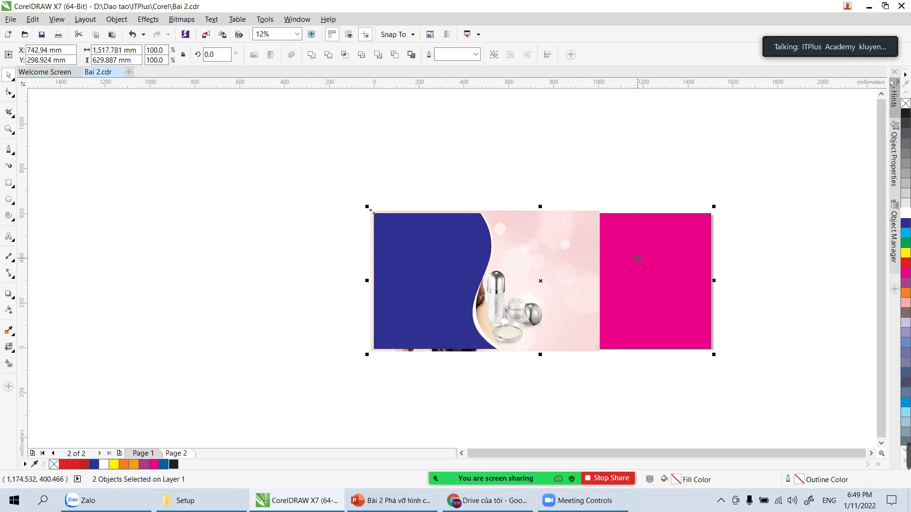
Step: PowerClip the model photo inside the blue wavy shape as its frame
click(550, 249)
click(127, 21)
mouse_move(141, 122)
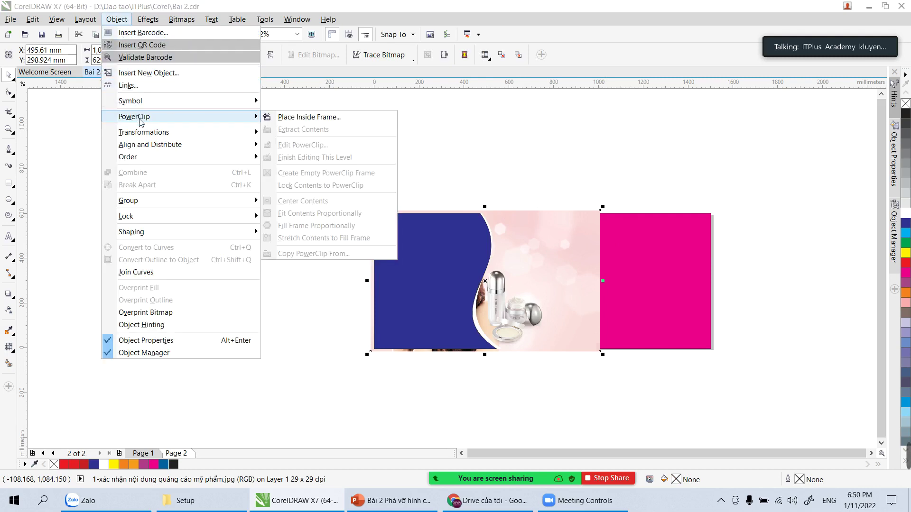
click(308, 116)
click(413, 238)
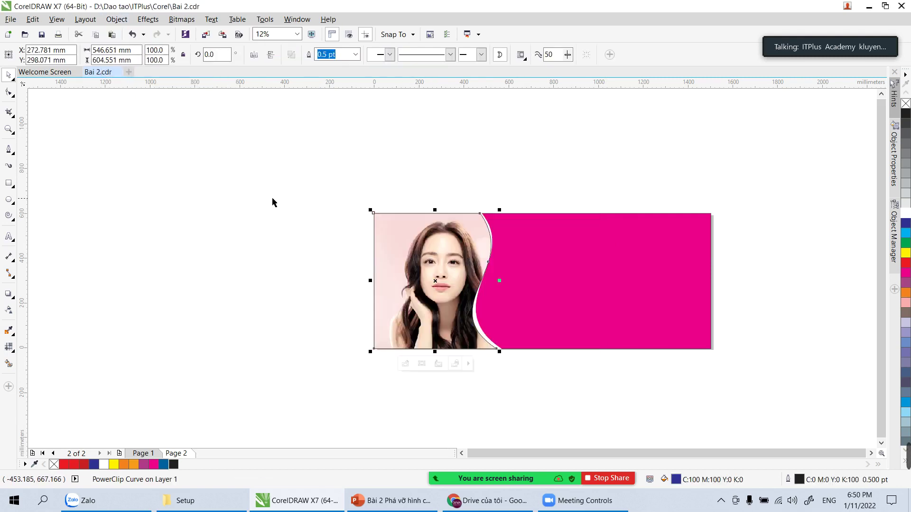
double_click(434, 277)
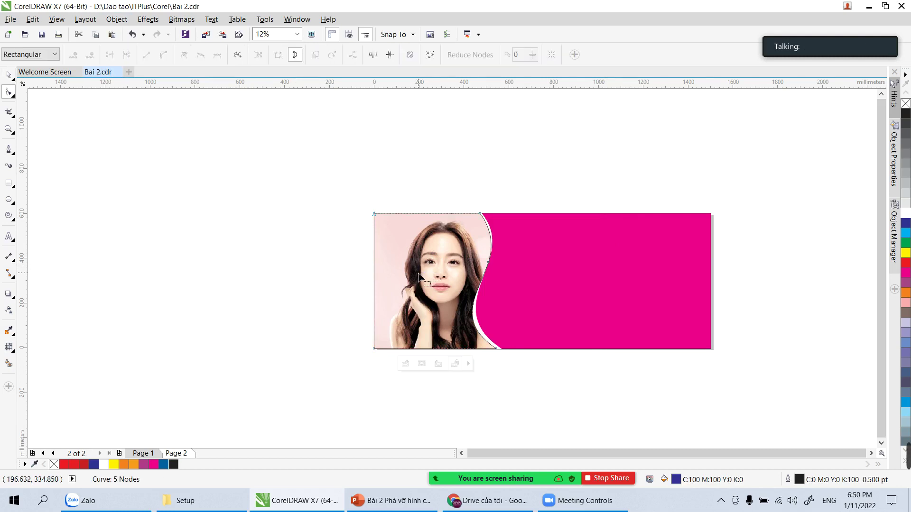
click(8, 74)
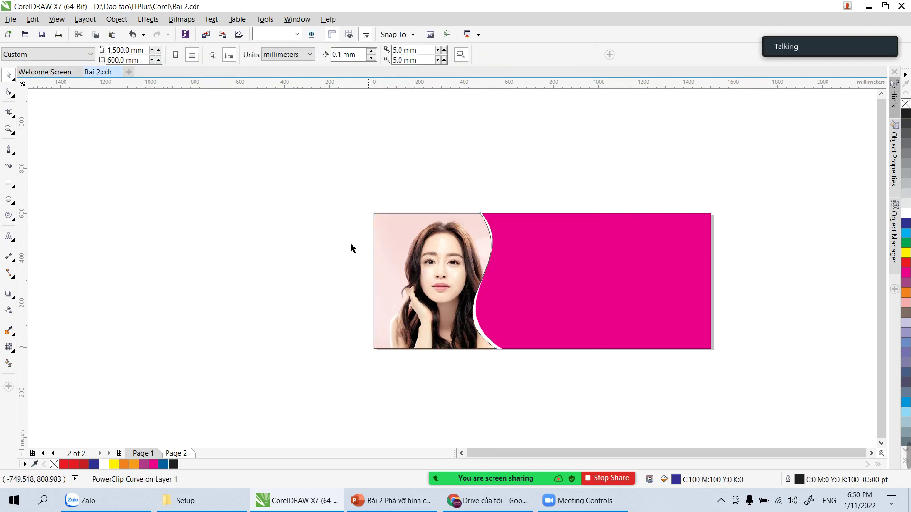
Step: Shift the photo left inside the PowerClip frame to show the model's face
ctrl+click(432, 284)
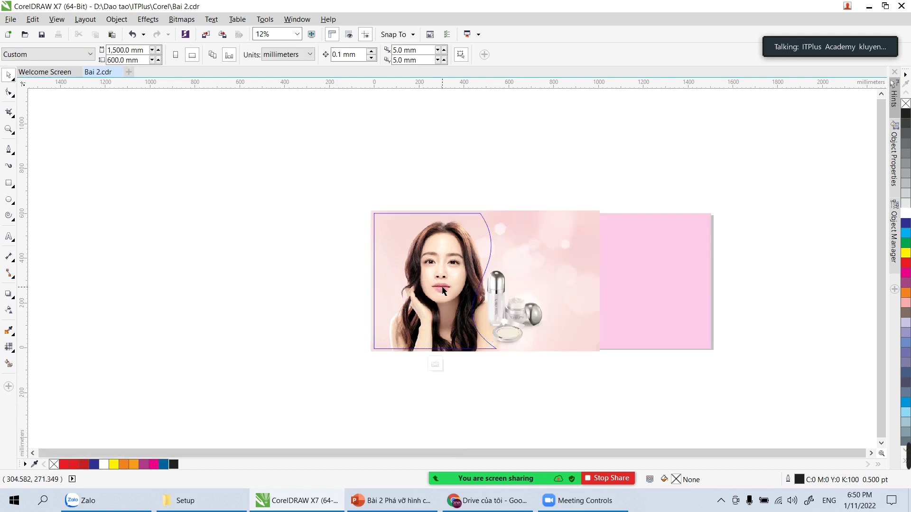
click(528, 290)
drag(553, 291, 527, 288)
click(438, 150)
click(524, 264)
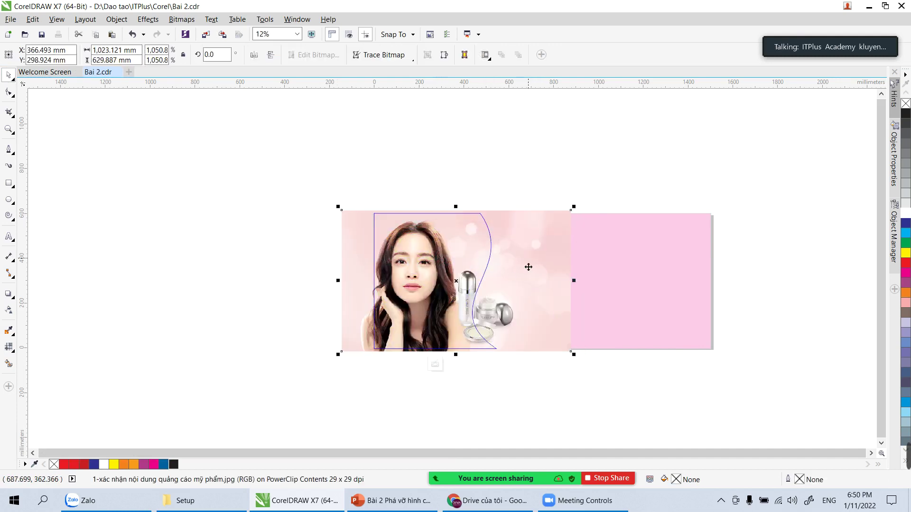
click(465, 142)
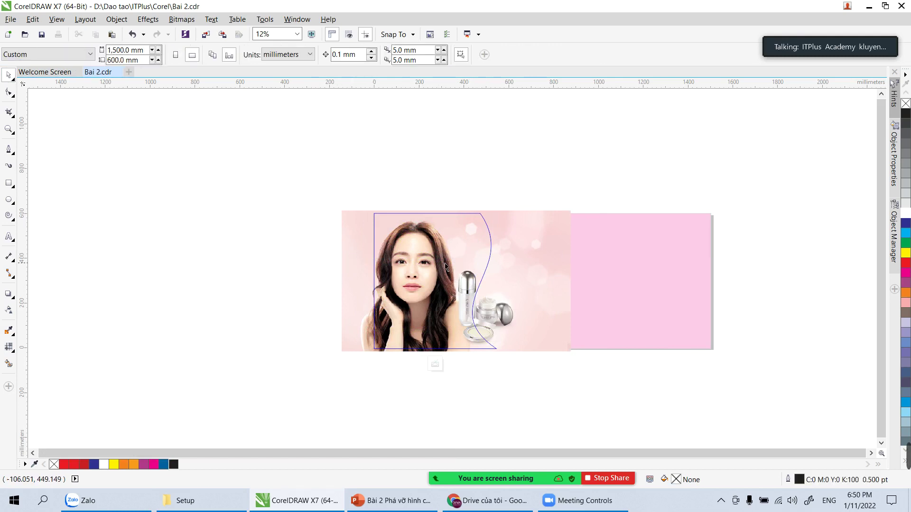
click(488, 270)
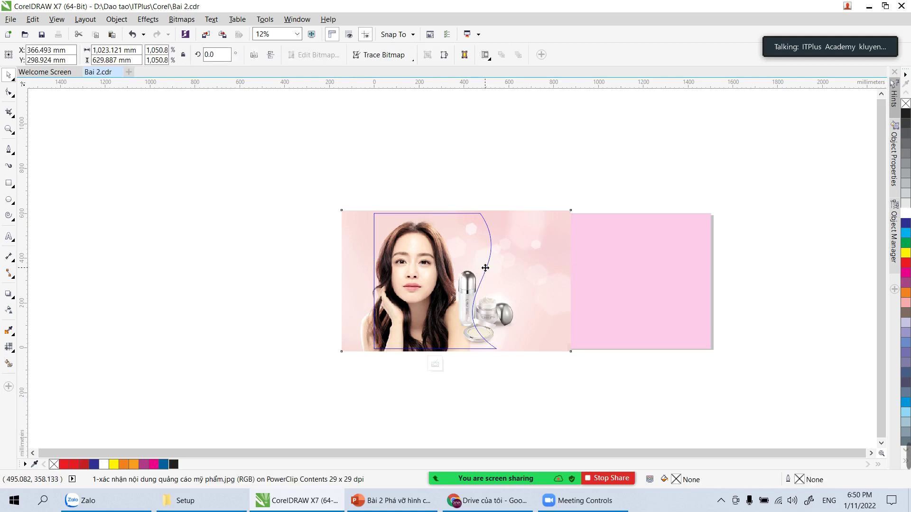
click(452, 162)
click(379, 217)
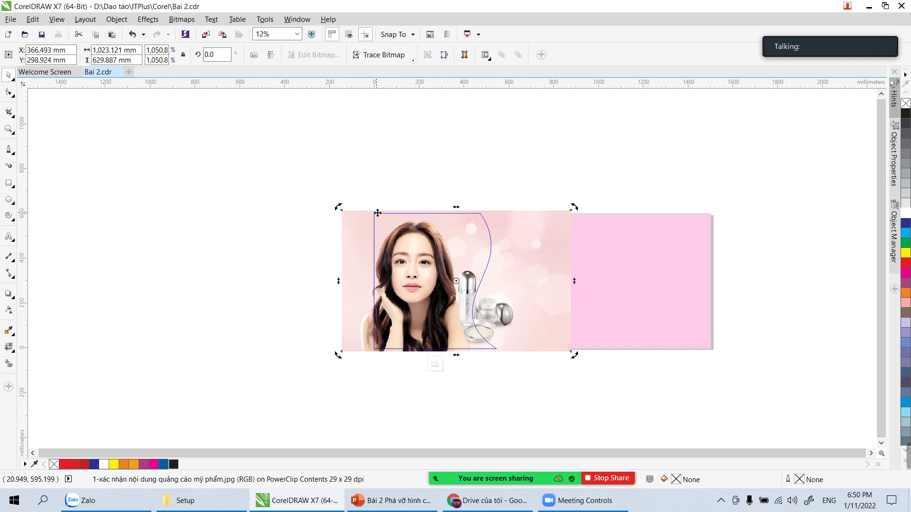
ctrl+click(291, 188)
Step: Remove the curved frame's outline and zoom in on the banner
click(420, 250)
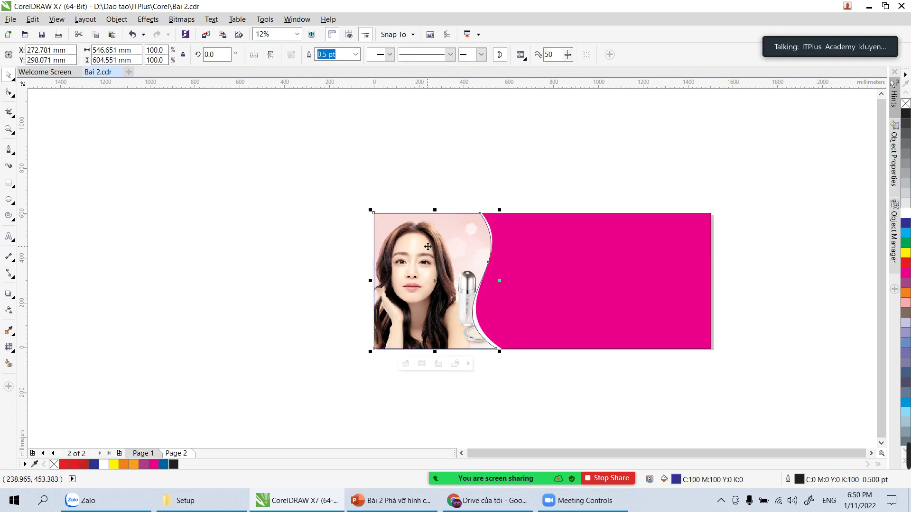
right_click(905, 104)
click(544, 141)
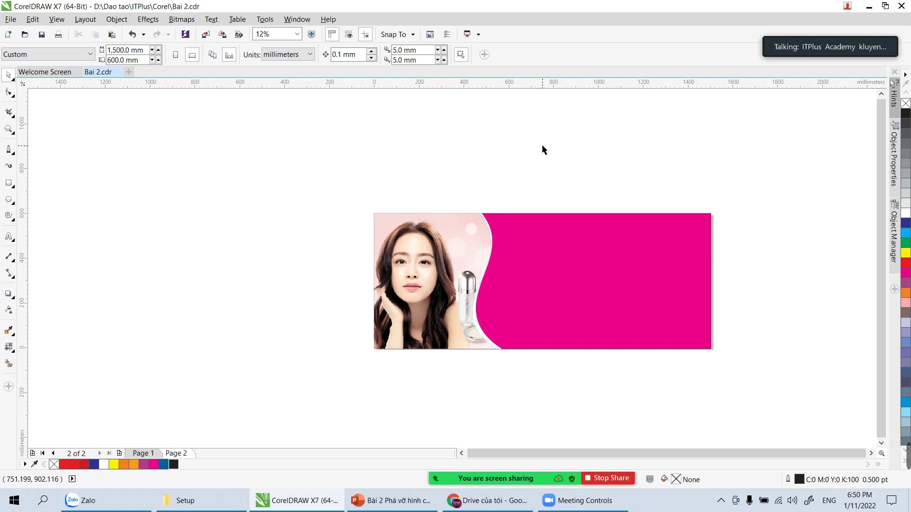
key(z)
drag(346, 199, 745, 369)
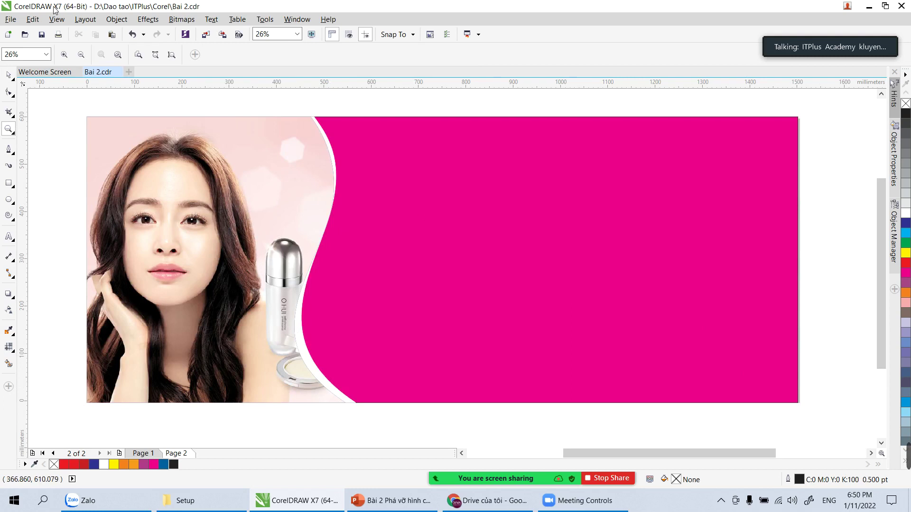
Step: Open the Import dialog and select the 1024x1024 perfume bottle image
click(32, 19)
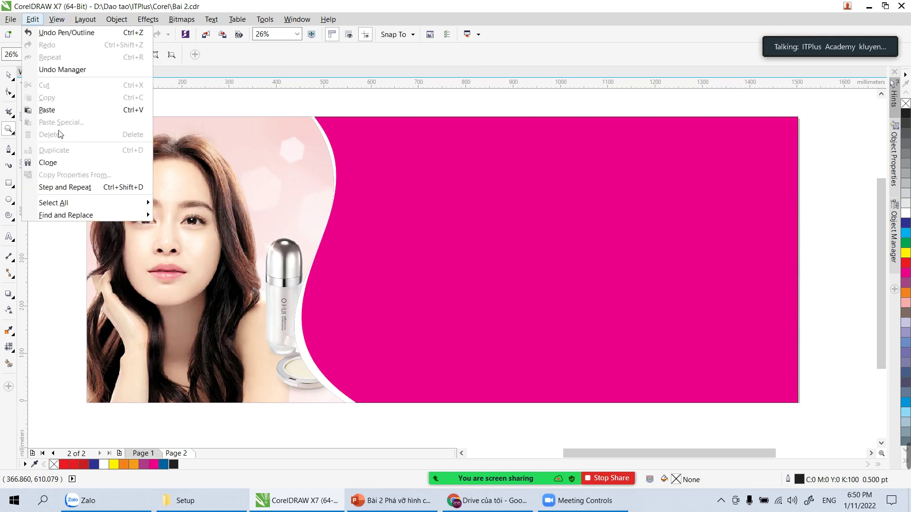
click(32, 19)
click(11, 19)
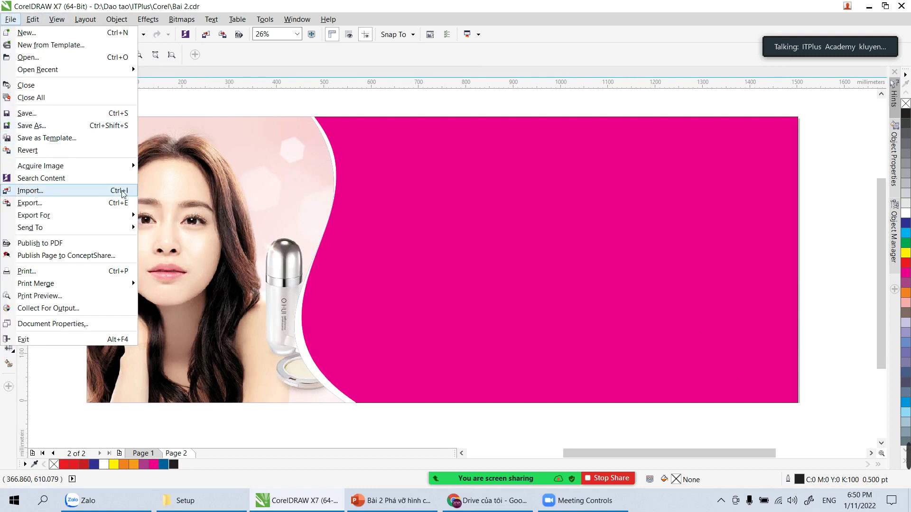
click(137, 191)
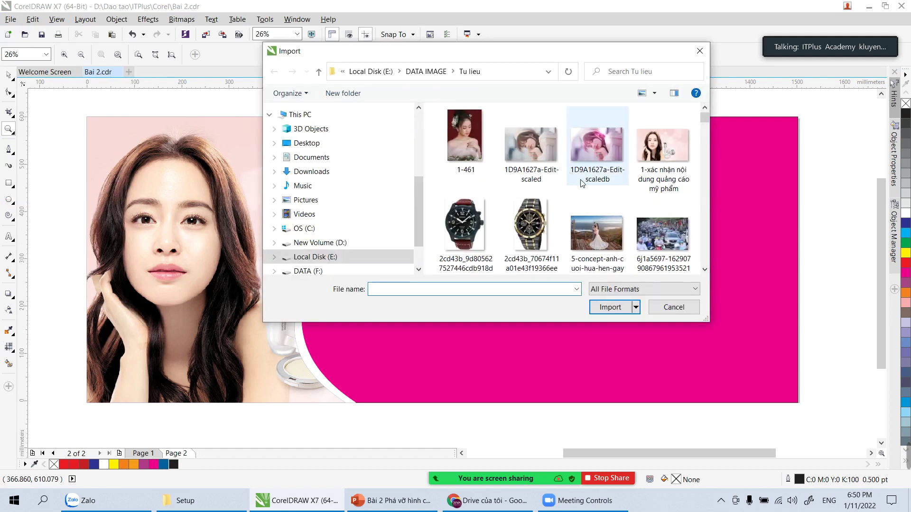
drag(706, 119, 710, 133)
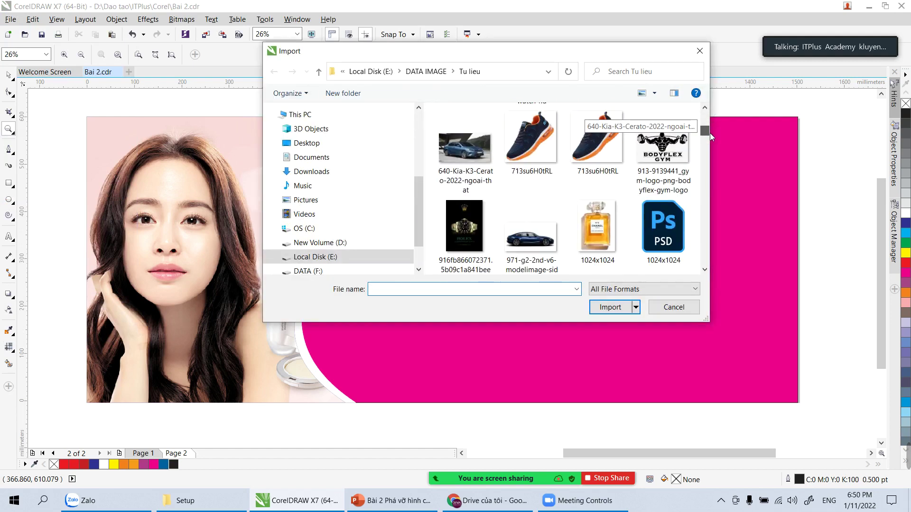
click(599, 223)
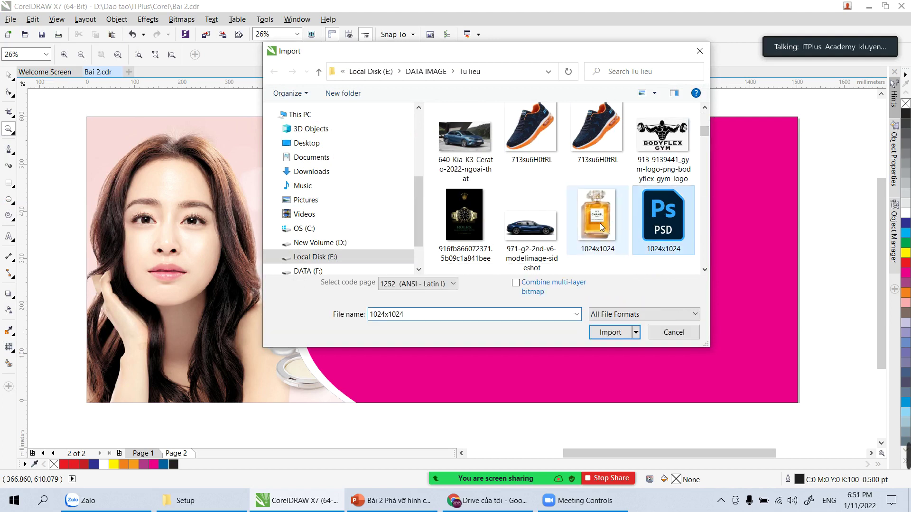
Step: Import the 'unnamed' perfume image and place it on the page
scroll(598, 216, down, 1)
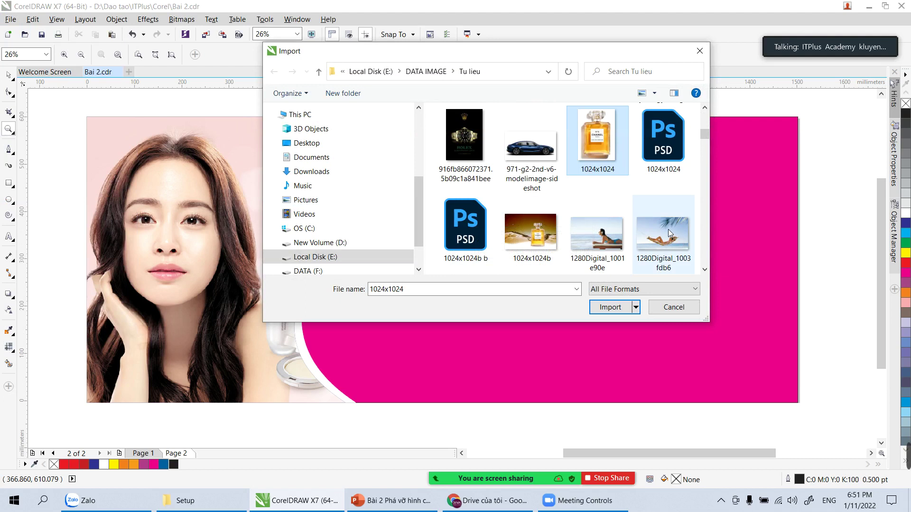
scroll(653, 209, down, 2)
scroll(648, 212, down, 4)
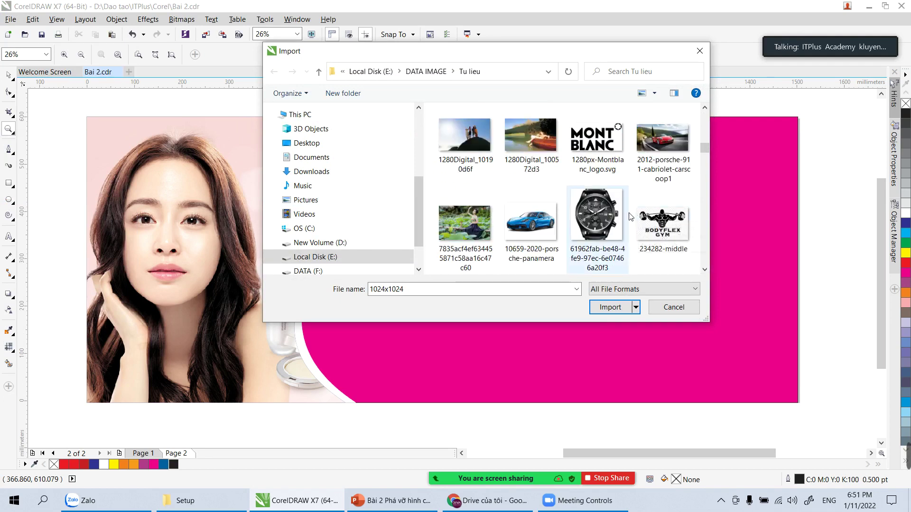
scroll(612, 175, down, 2)
scroll(611, 176, down, 6)
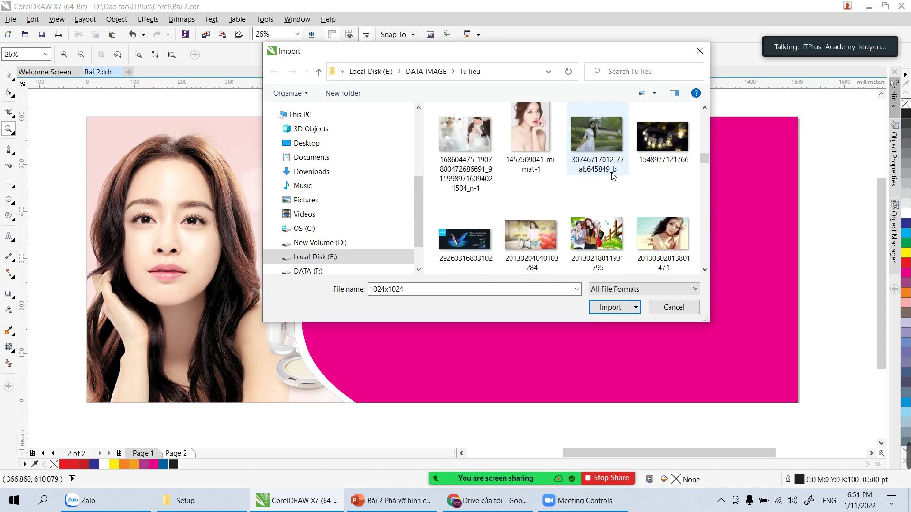
scroll(612, 175, down, 2)
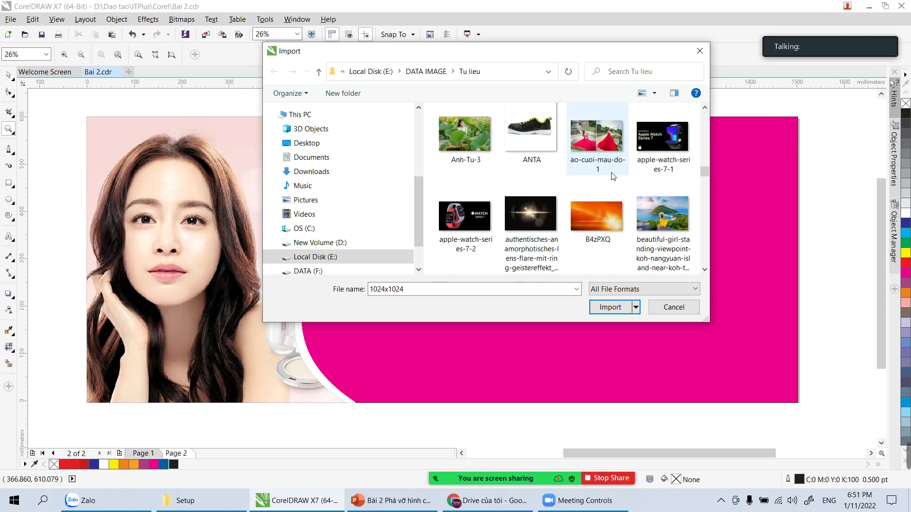
scroll(612, 176, down, 5)
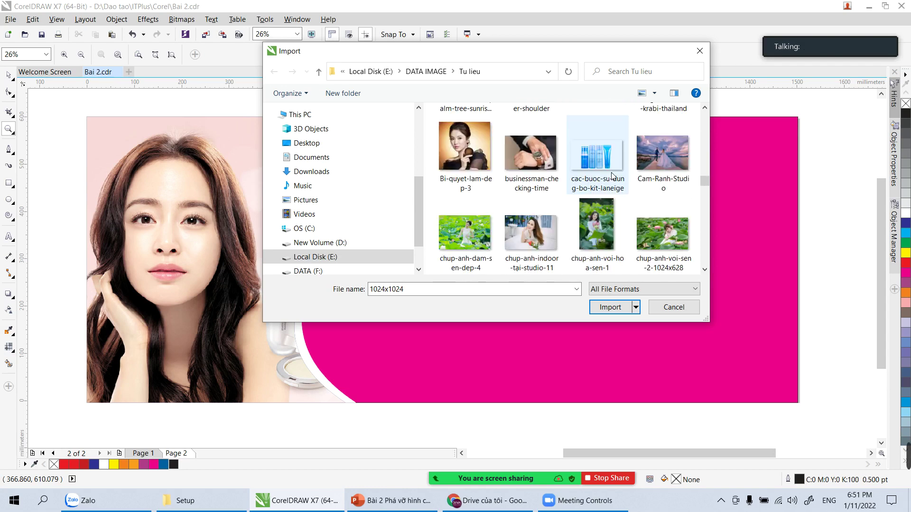
scroll(612, 176, down, 2)
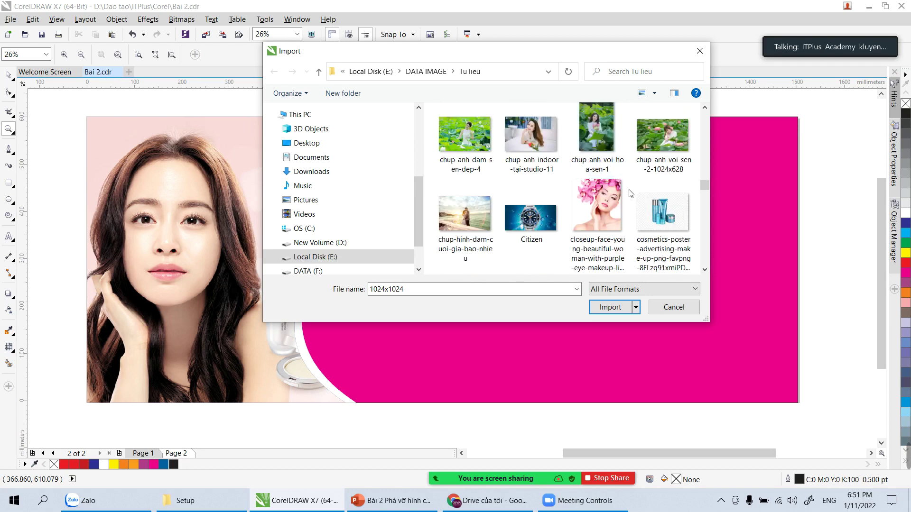
scroll(654, 209, down, 4)
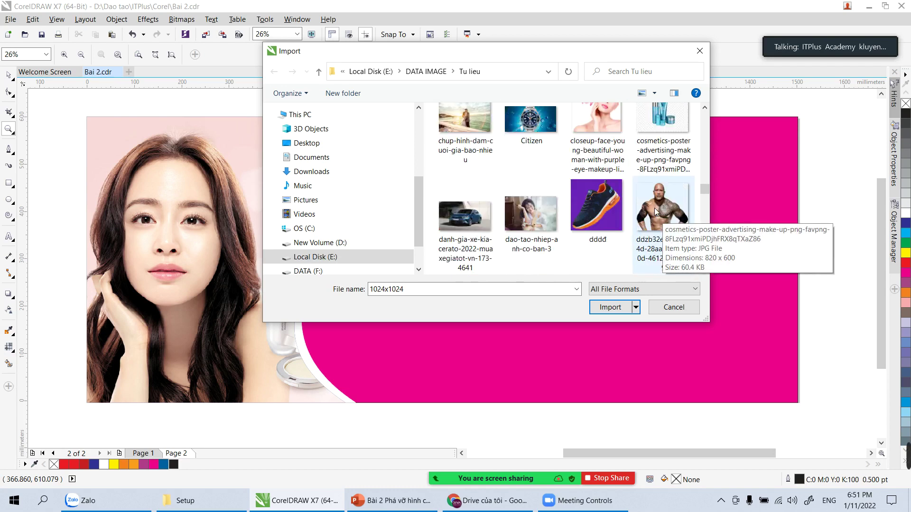
scroll(641, 205, down, 10)
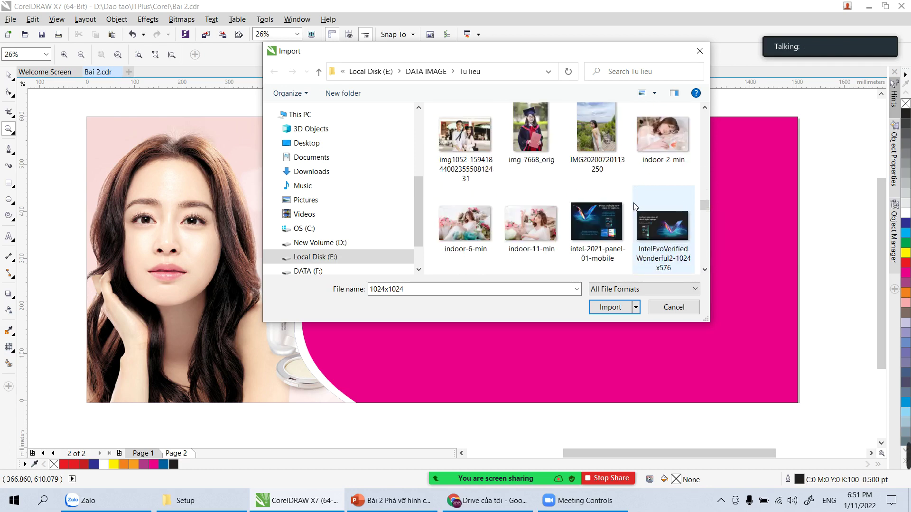
scroll(633, 203, down, 5)
scroll(635, 206, down, 3)
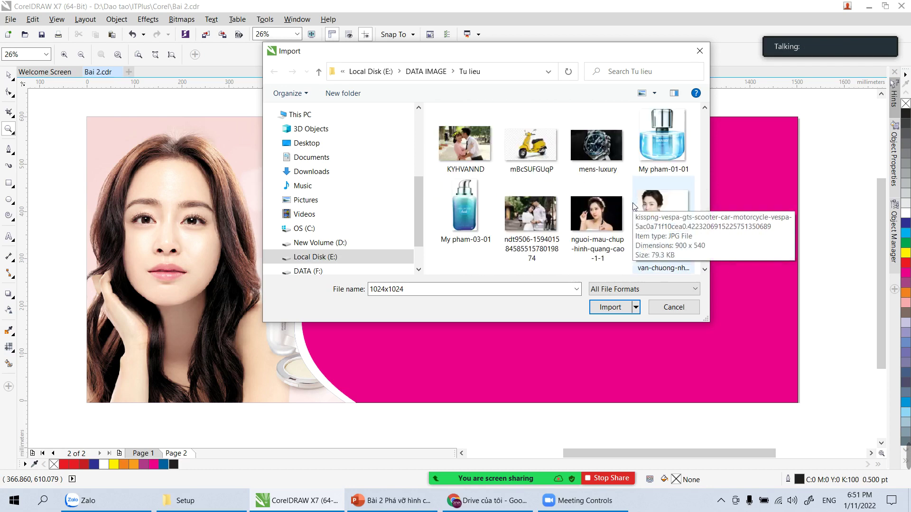
scroll(635, 206, down, 2)
scroll(633, 200, down, 2)
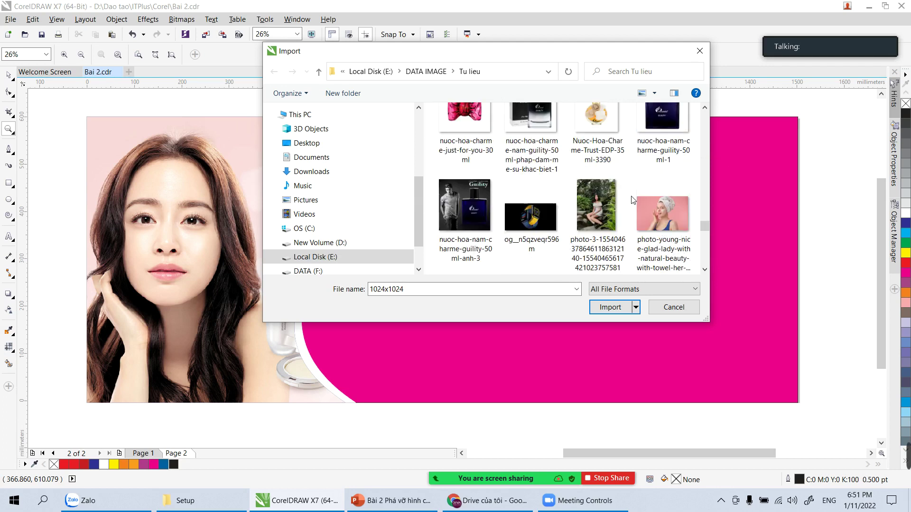
scroll(631, 199, down, 2)
scroll(631, 199, down, 3)
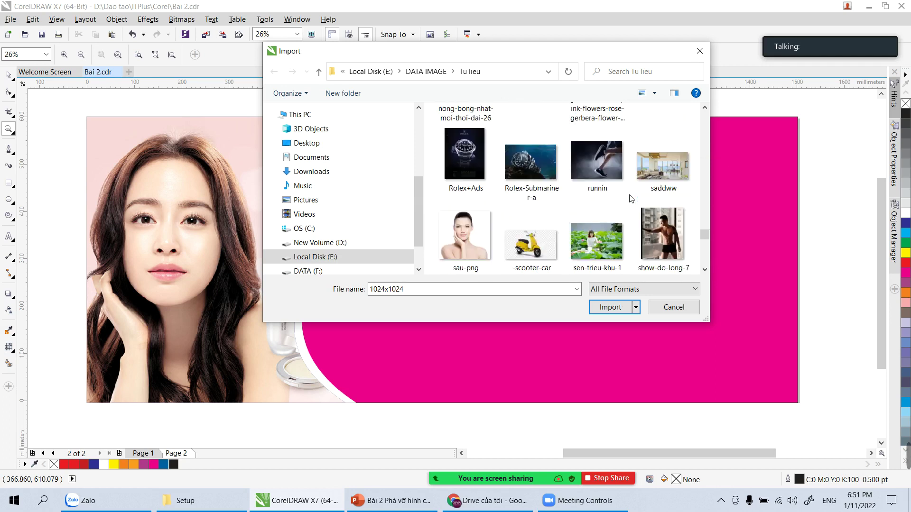
scroll(632, 199, down, 10)
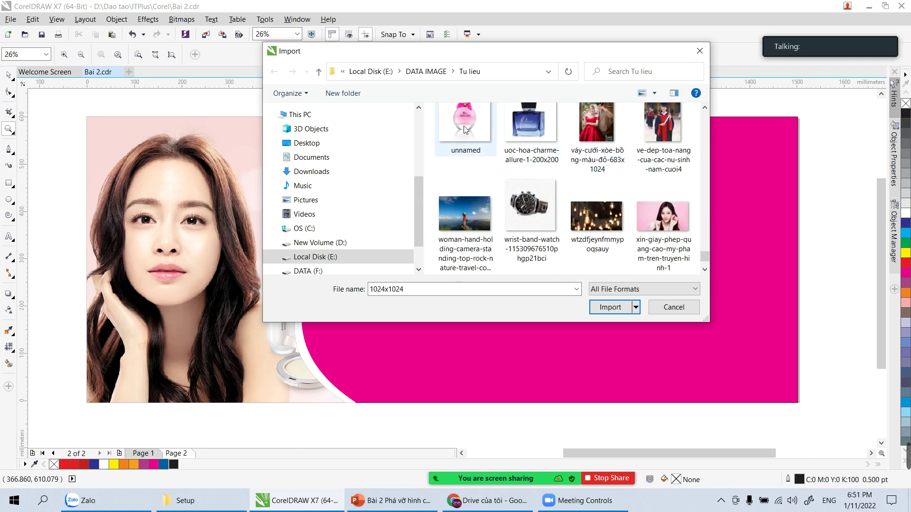
double_click(464, 129)
click(558, 223)
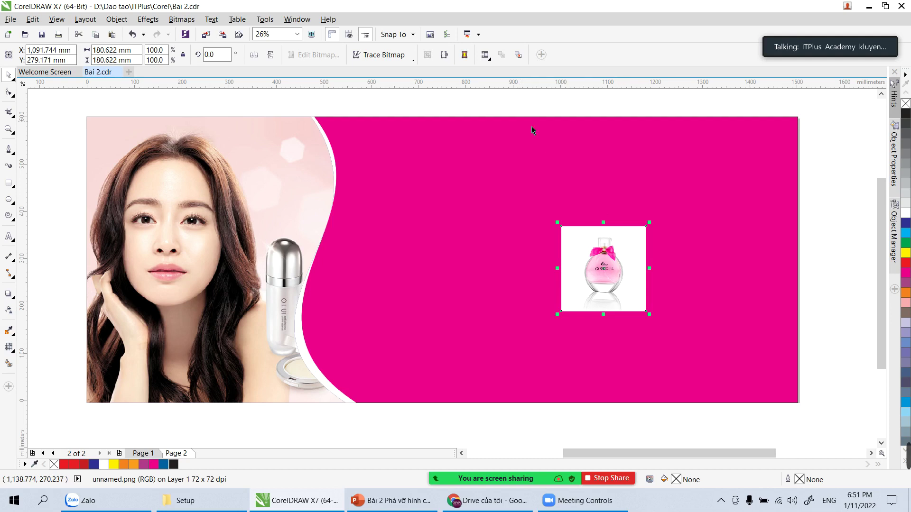
Step: Move the perfume image right and down onto the magenta area
click(519, 101)
drag(610, 268, 660, 287)
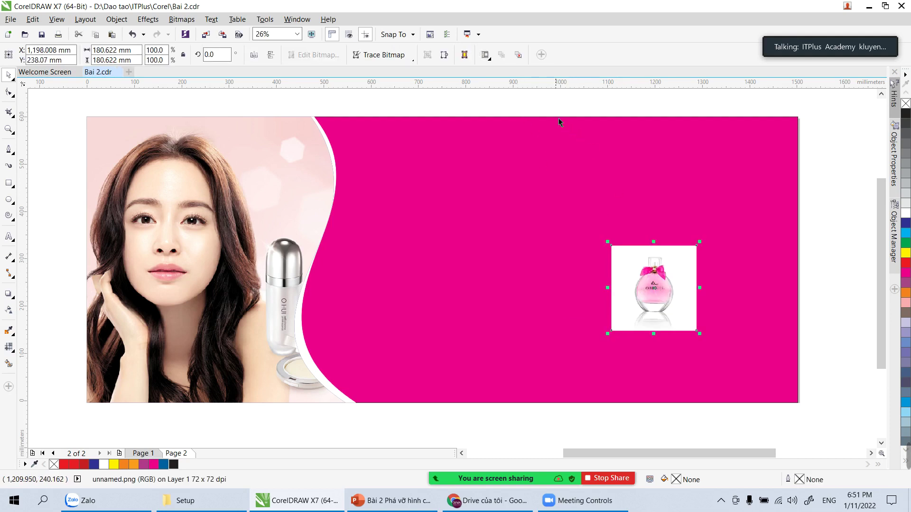
click(543, 95)
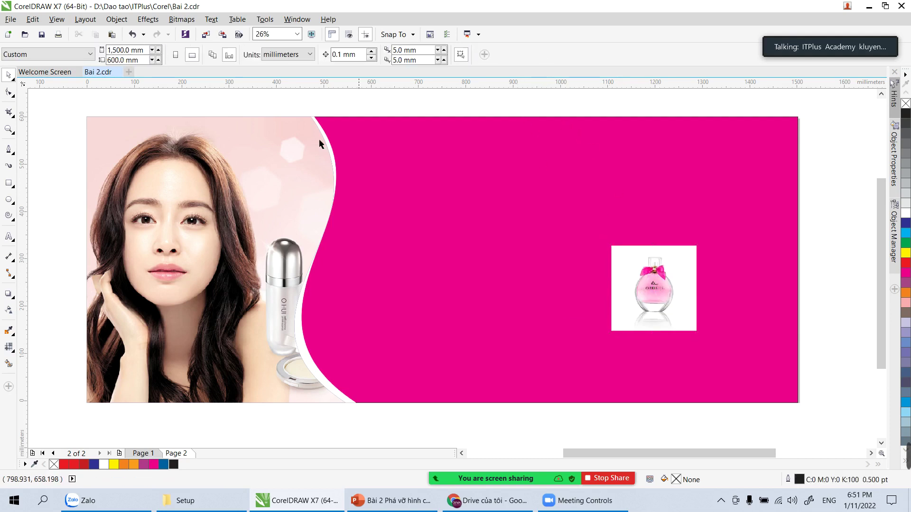
click(688, 302)
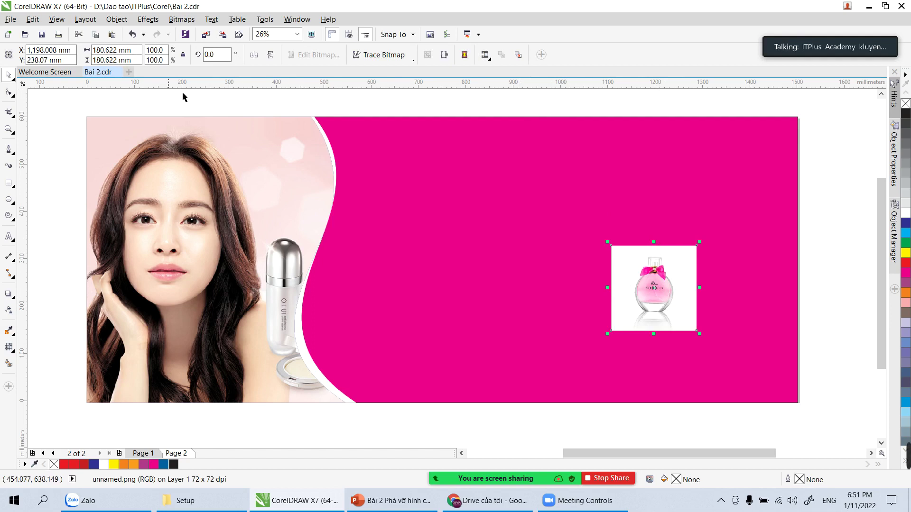
Step: Zoom in on the bottle and trace nodes across the cap and down the bow's right edge
key(z)
drag(609, 243, 734, 339)
drag(266, 149, 524, 232)
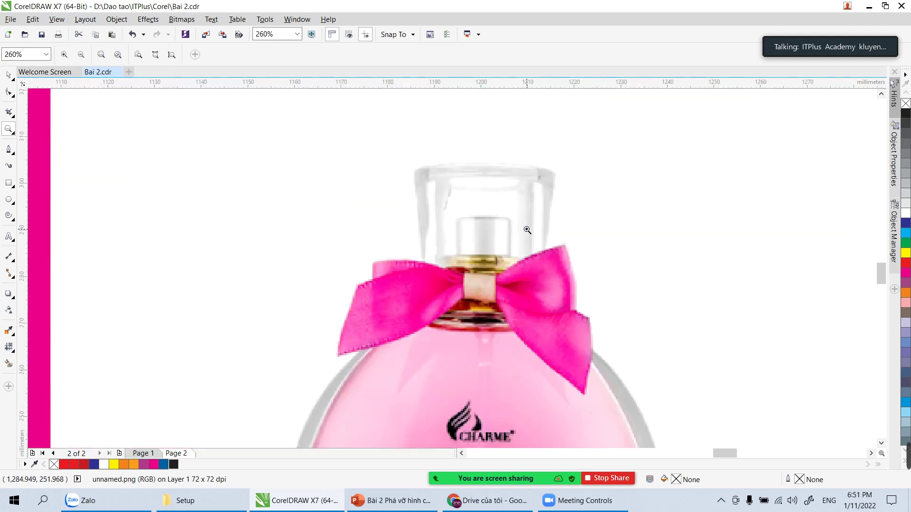
click(9, 150)
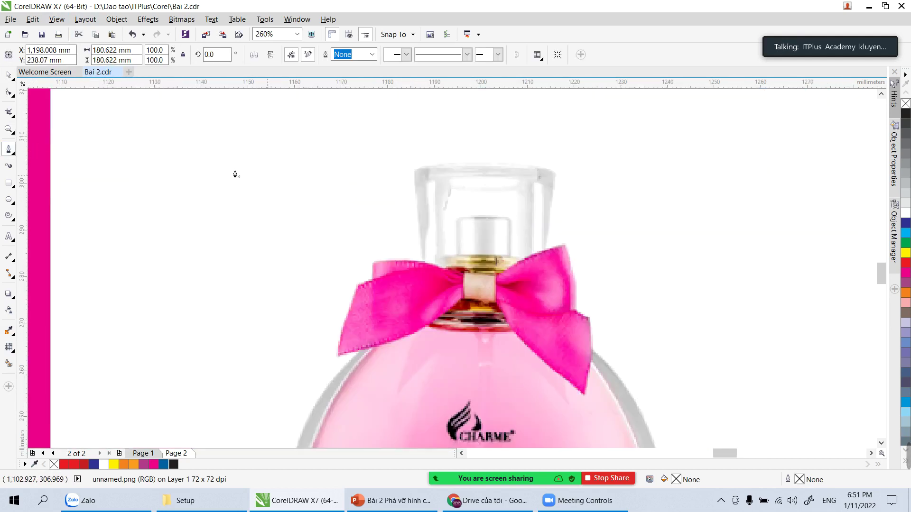
click(415, 170)
click(435, 165)
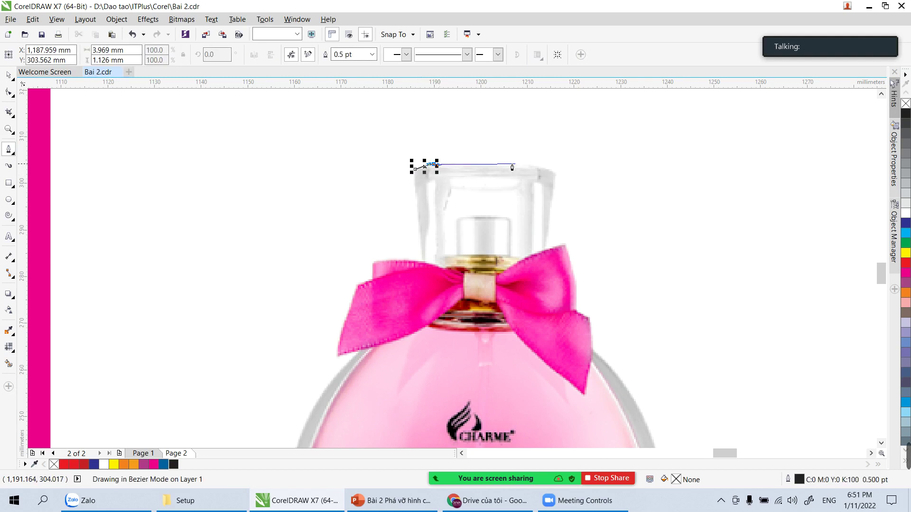
click(532, 164)
click(556, 172)
click(546, 250)
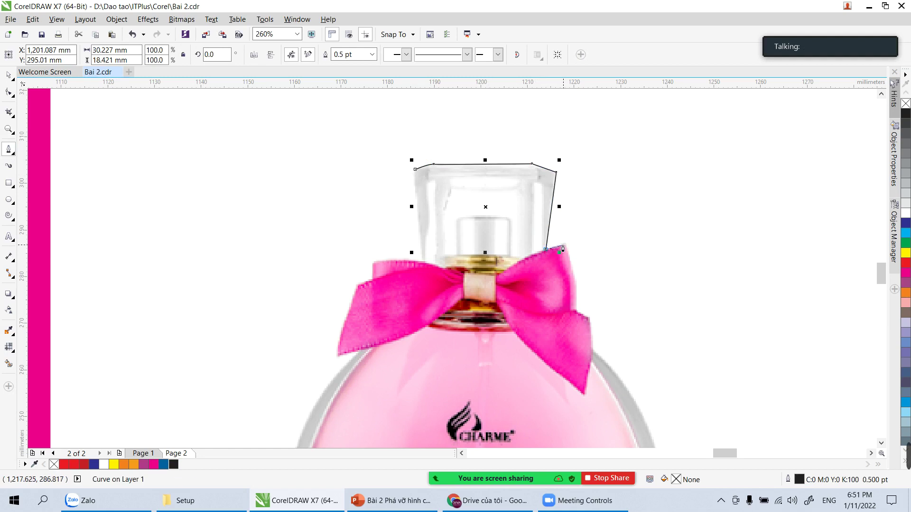
click(566, 246)
click(576, 283)
click(574, 313)
click(589, 322)
double_click(590, 323)
click(594, 355)
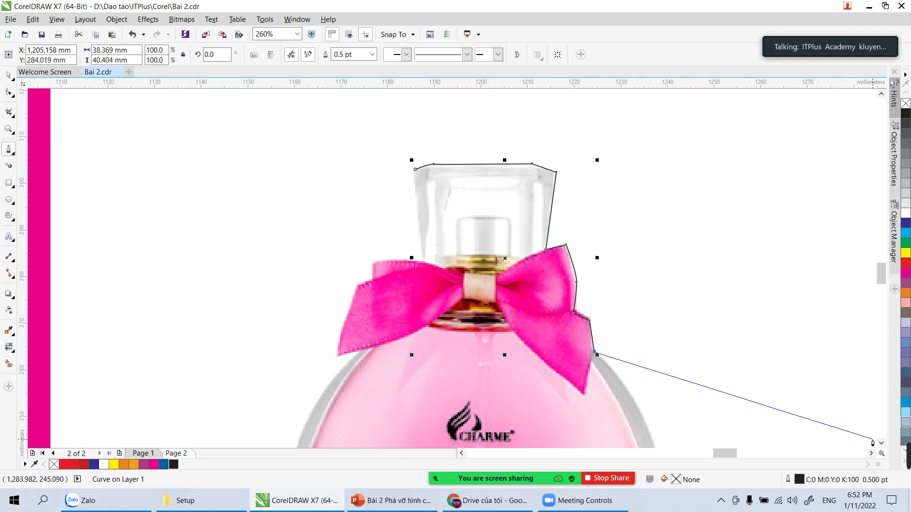
Step: Continue the outline down the bottle's curved right side to both base corners
scroll(641, 325, down, 5)
scroll(642, 335, up, 5)
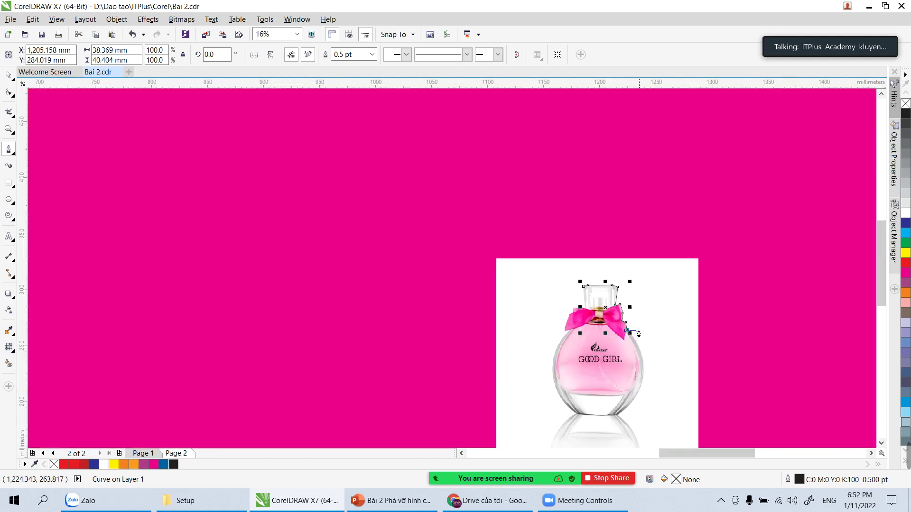
click(882, 444)
click(882, 444)
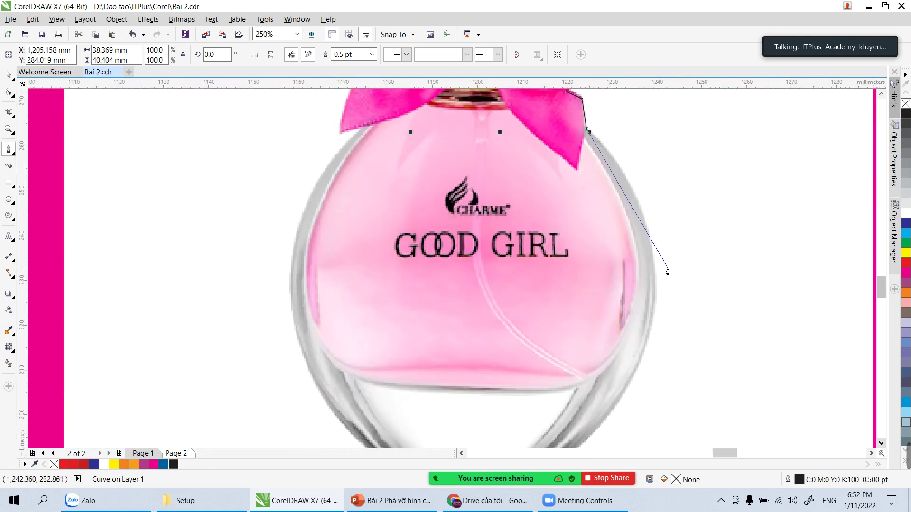
drag(655, 261, 653, 332)
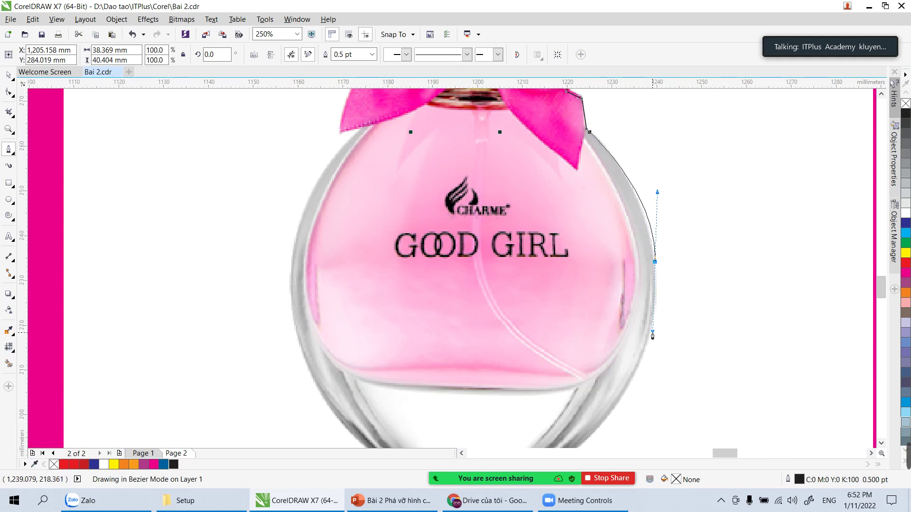
click(882, 444)
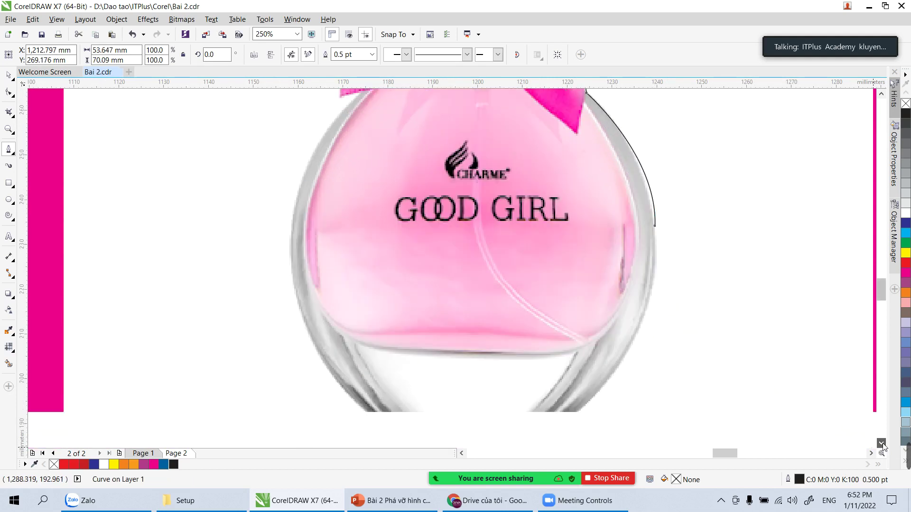
click(882, 443)
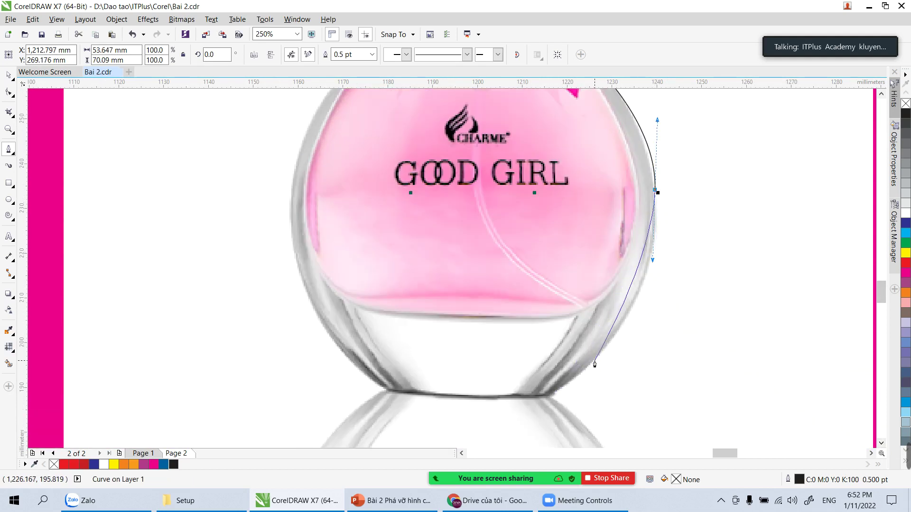
drag(598, 357, 563, 395)
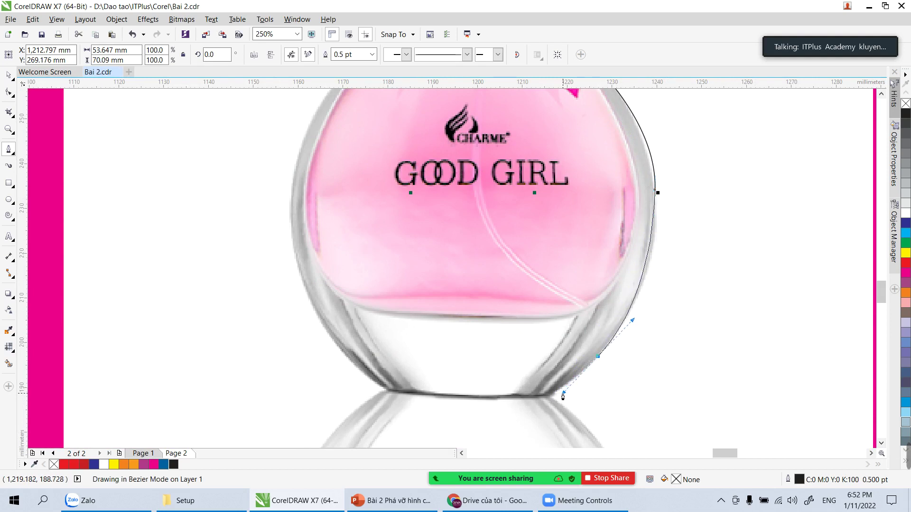
click(551, 395)
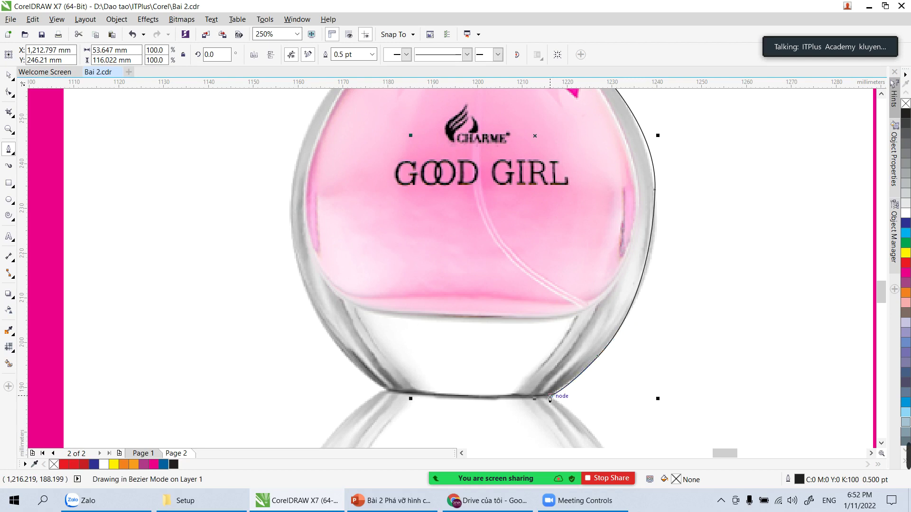
click(383, 391)
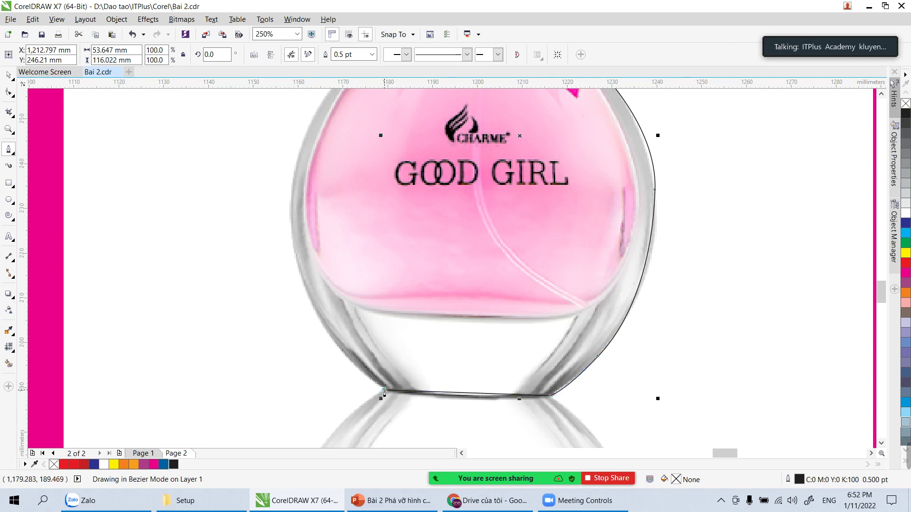
Step: Curve the outline up the bottle's left edge, following the glass
drag(304, 285, 291, 243)
key(ctrl+z)
drag(298, 272, 286, 211)
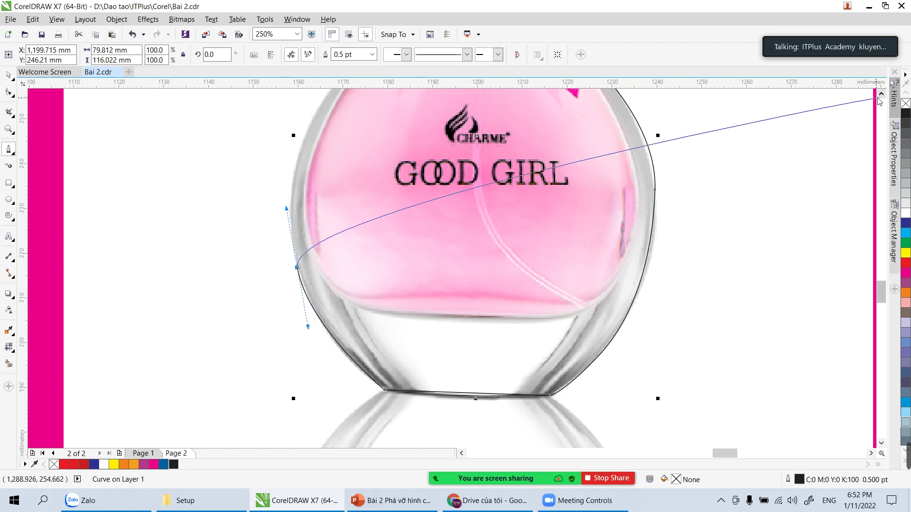
click(881, 95)
drag(305, 241, 317, 218)
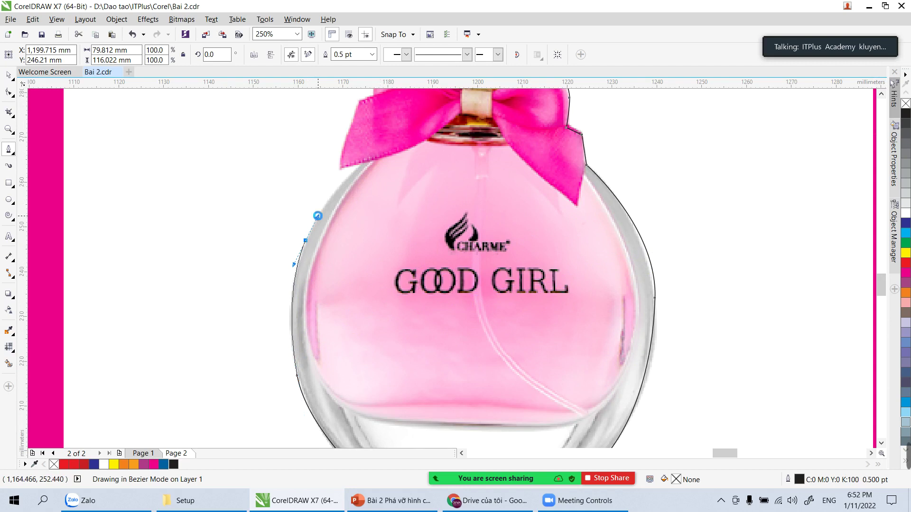
click(340, 187)
drag(347, 179, 347, 176)
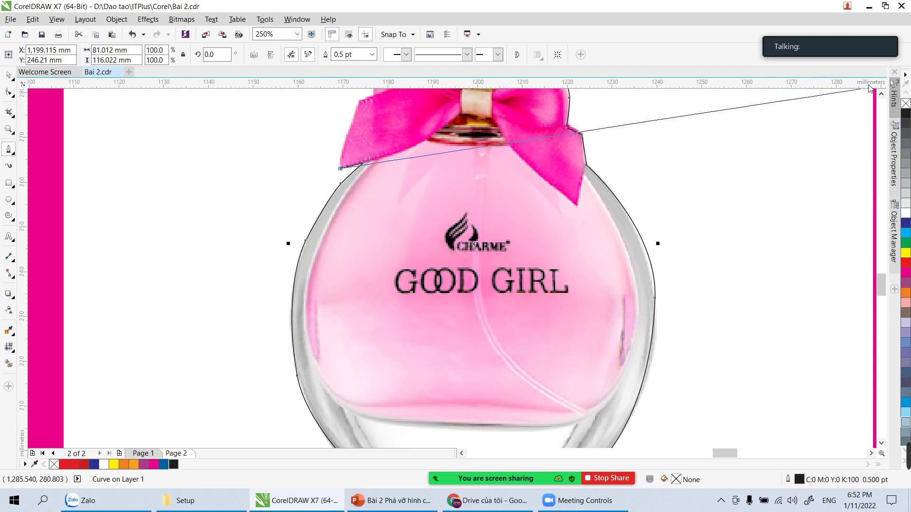
Step: Add nodes up the bow's left and top edges and close the outline at the cap
click(881, 94)
click(881, 94)
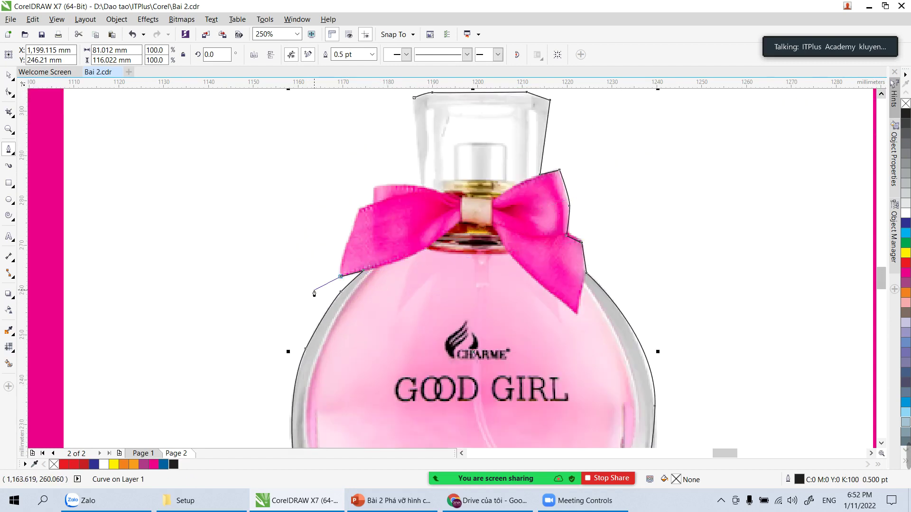
click(351, 227)
click(359, 212)
click(375, 204)
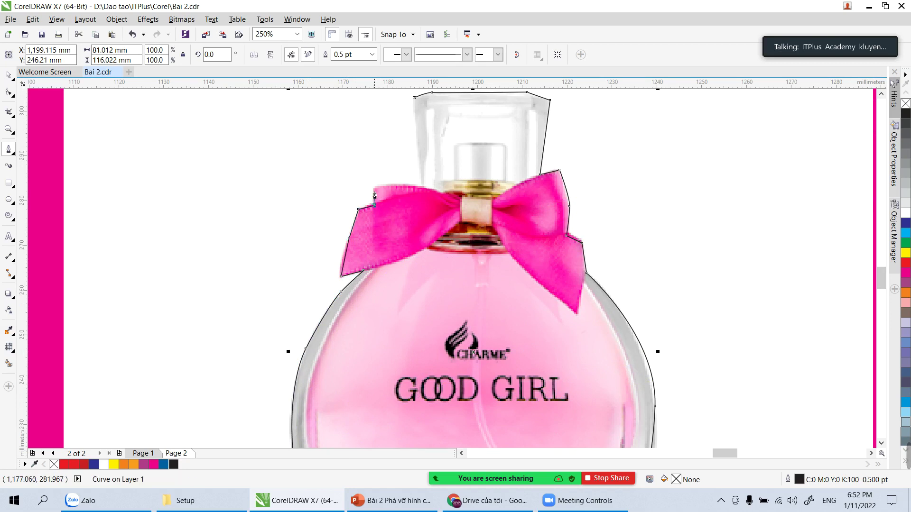
click(374, 189)
click(407, 185)
click(421, 185)
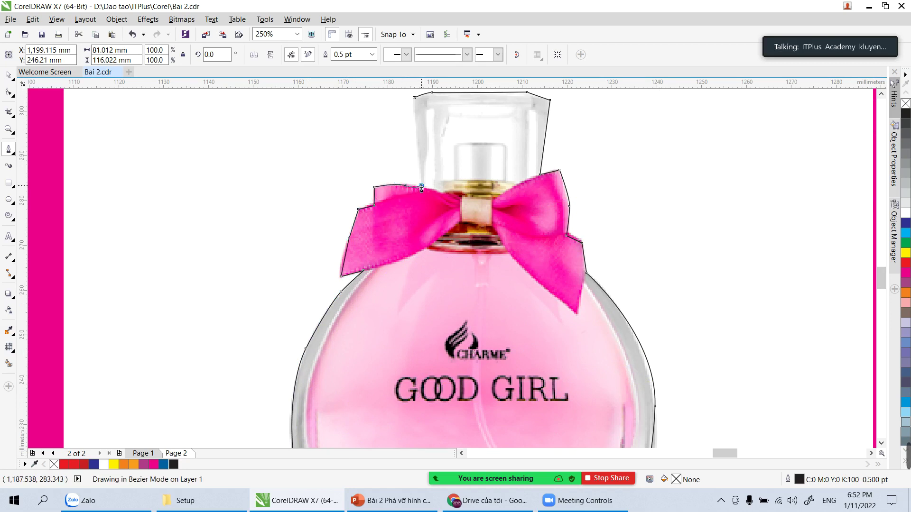
click(415, 97)
Step: PowerClip the perfume photo inside the bottle-shaped outline with Place Inside Frame
scroll(367, 183, down, 2)
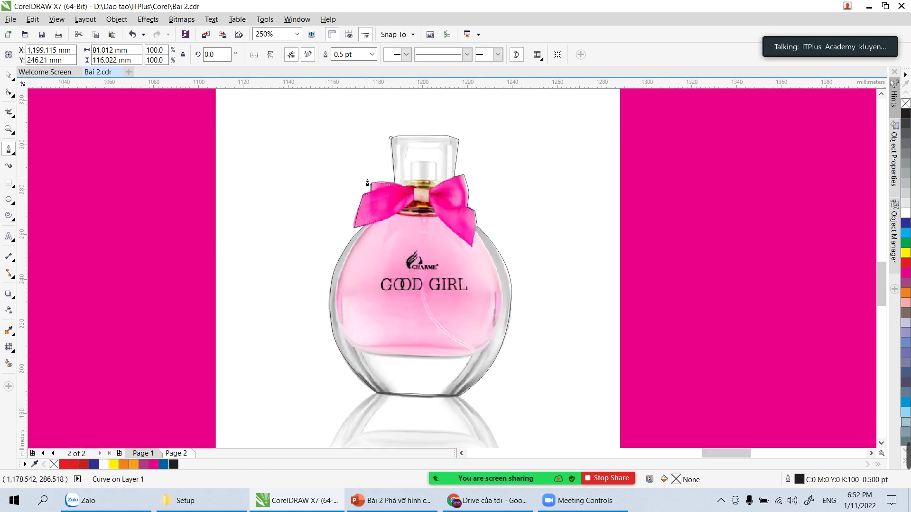
click(8, 75)
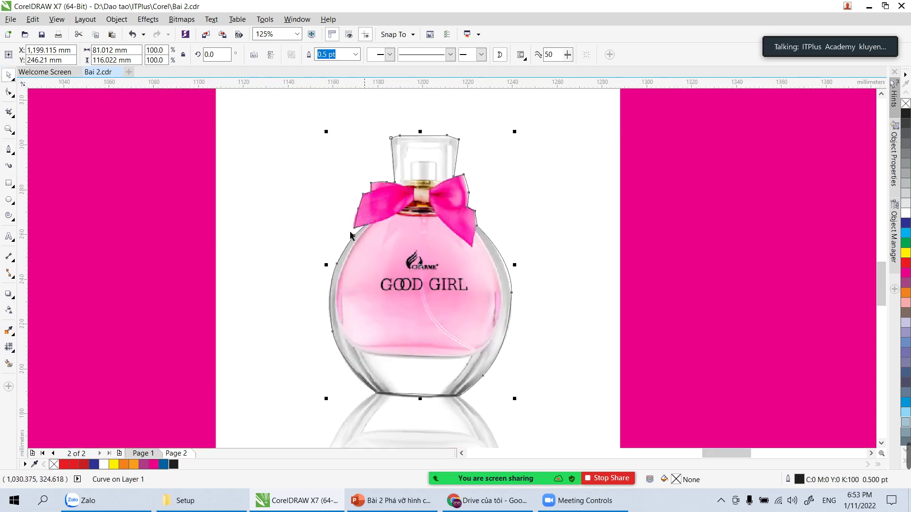
click(554, 285)
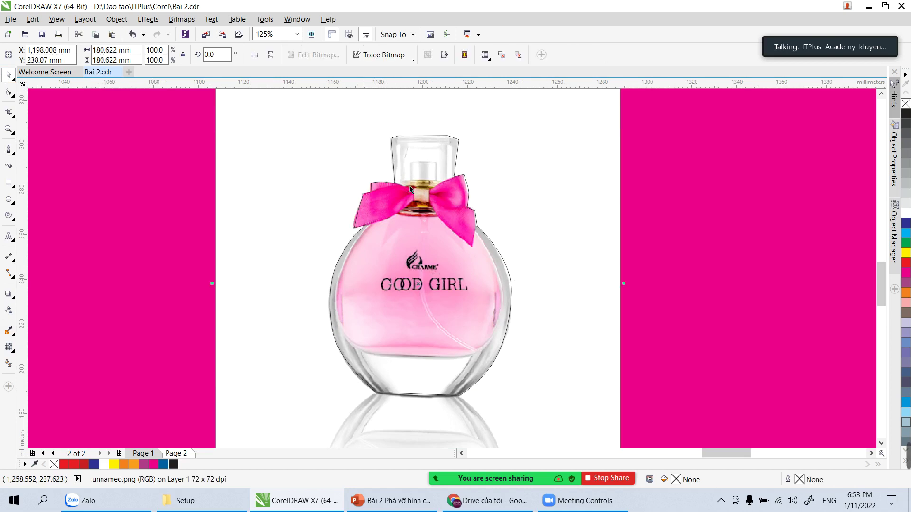
click(117, 20)
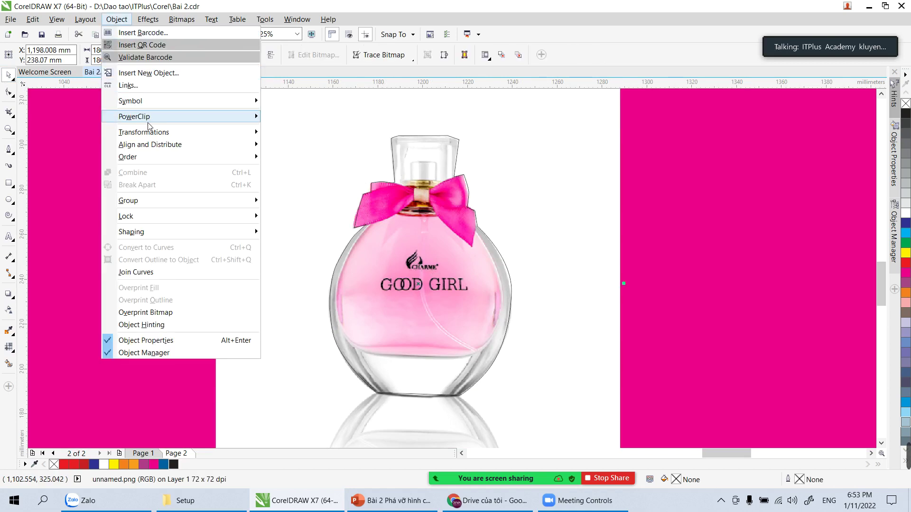
mouse_move(149, 119)
click(298, 119)
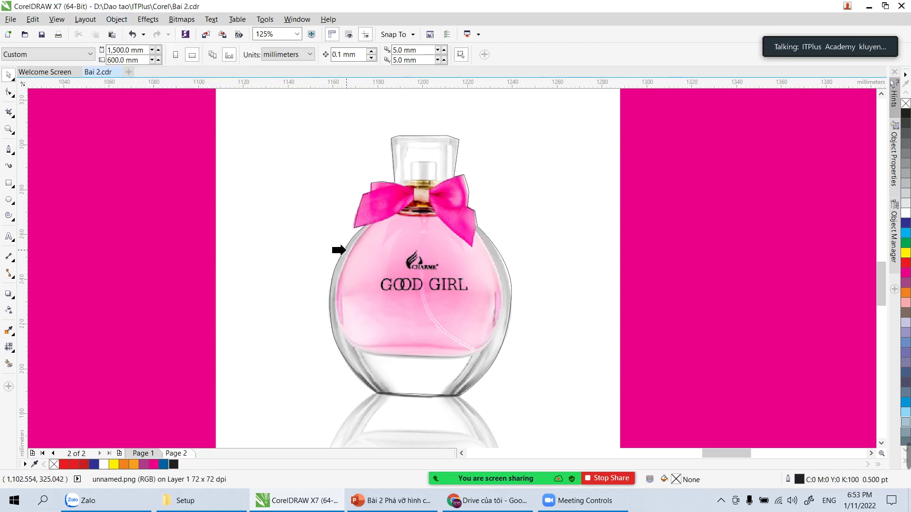
click(337, 250)
Step: Reselect the clipped bottle and fit the photo to its frame
scroll(339, 249, down, 6)
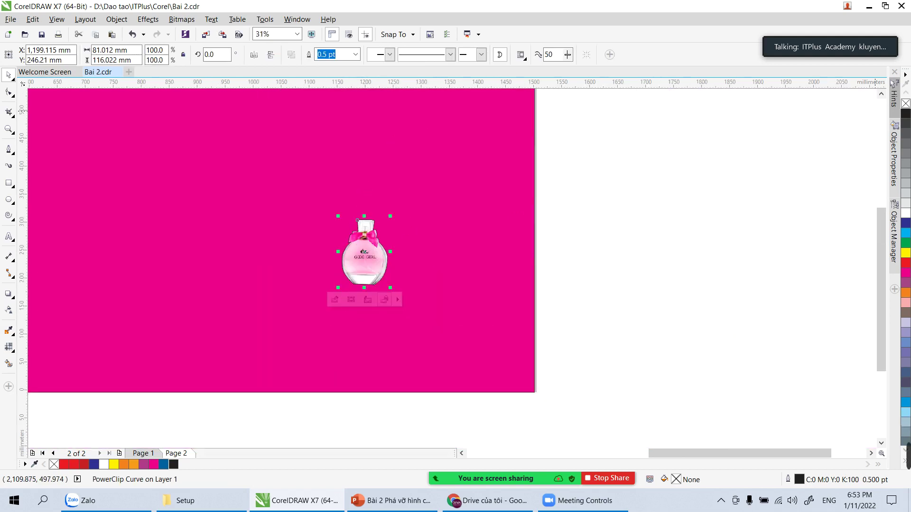
click(730, 205)
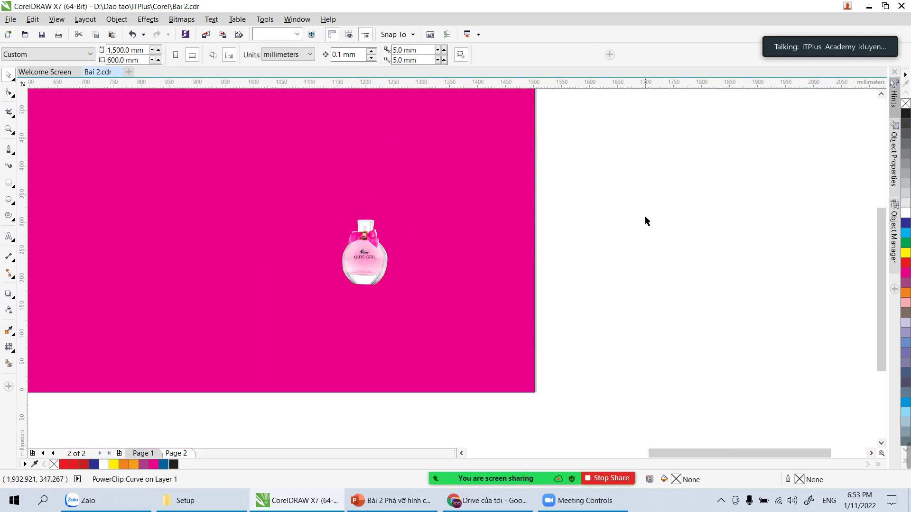
click(364, 287)
click(371, 274)
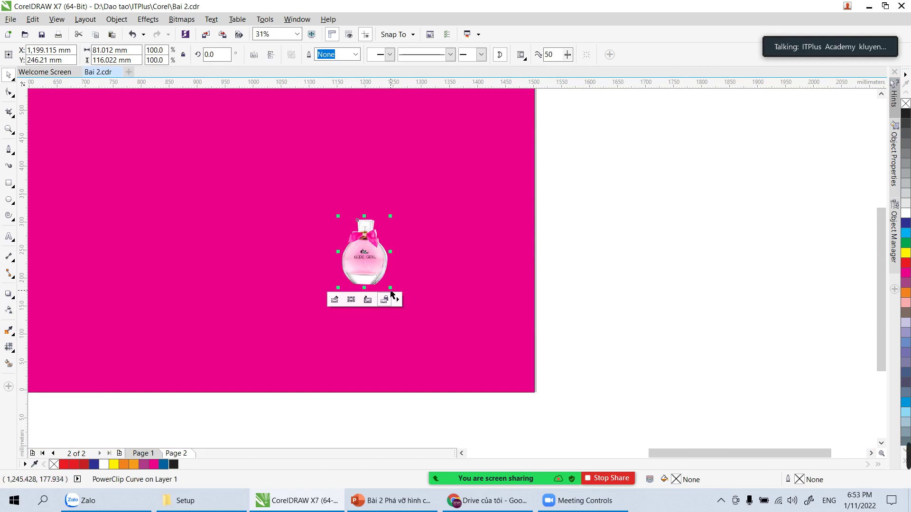
click(396, 298)
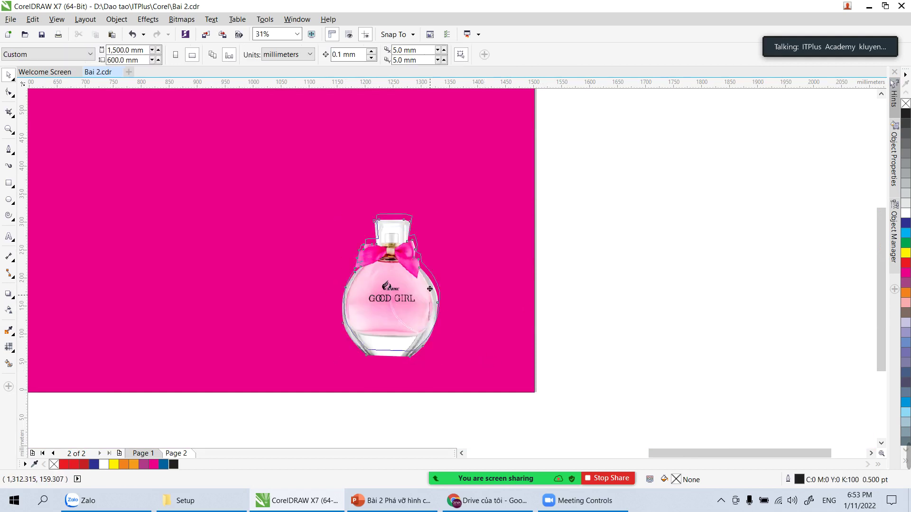
click(430, 303)
Step: Enlarge the bottle photo inside its PowerClip frame and zoom in on it
drag(335, 314, 264, 378)
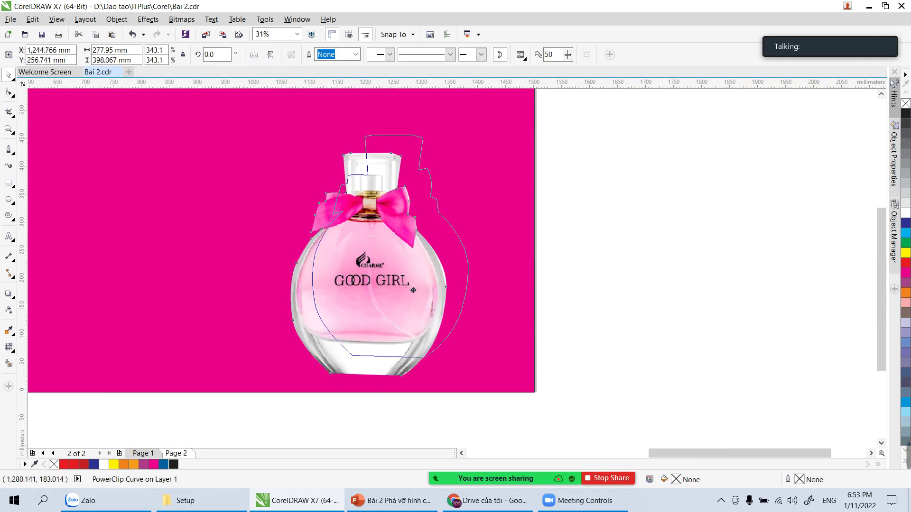
click(657, 238)
scroll(674, 237, down, 2)
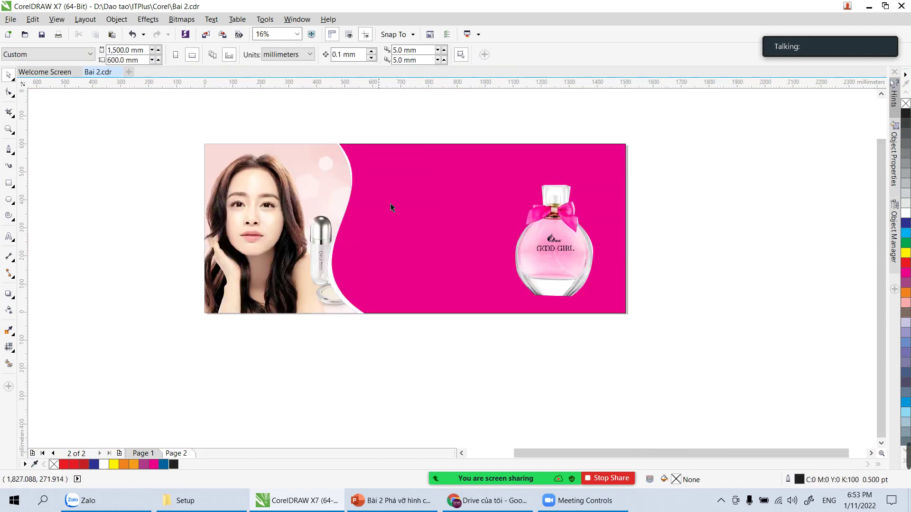
key(z)
drag(334, 134, 683, 341)
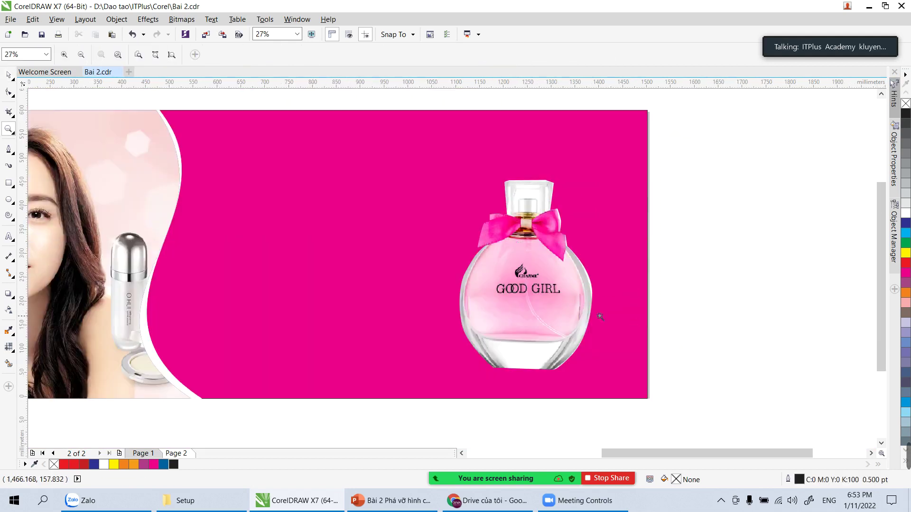
Step: Nudge the bottle slightly right and rotate-drag an upside-down copy of it
click(8, 75)
click(550, 261)
drag(576, 277, 576, 276)
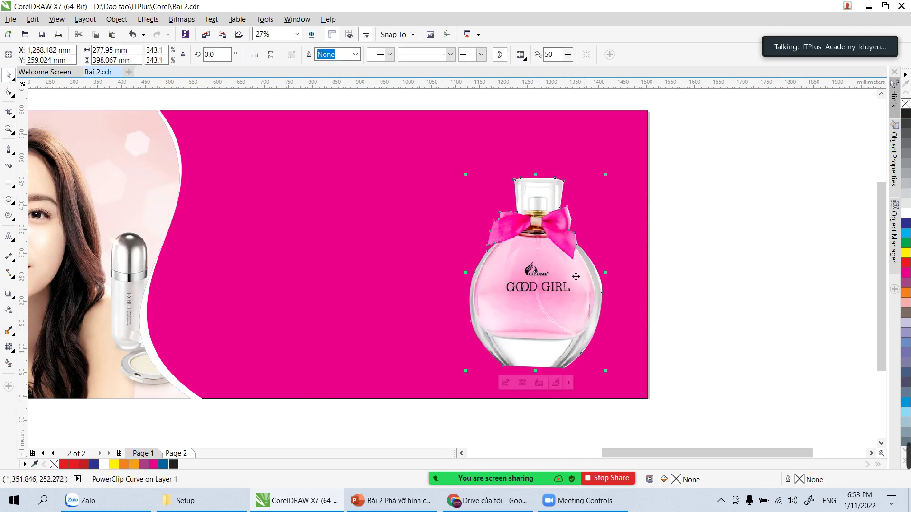
click(748, 282)
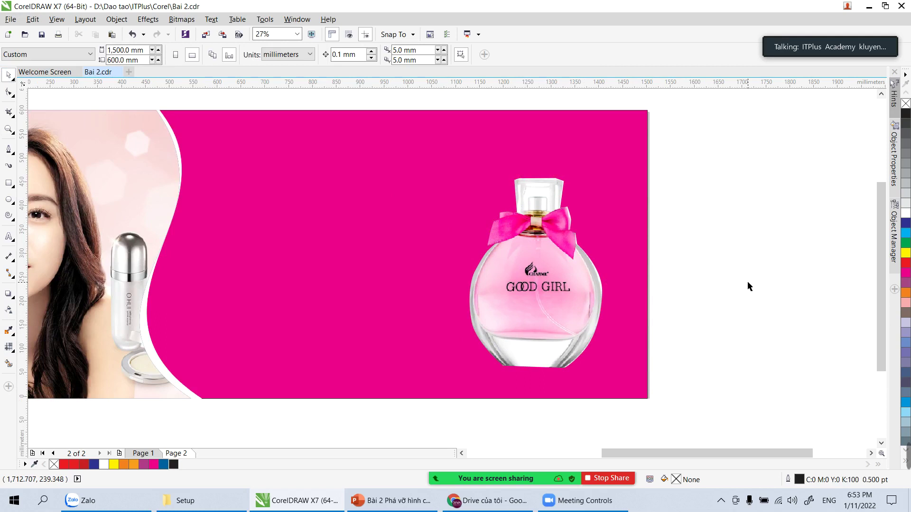
click(564, 314)
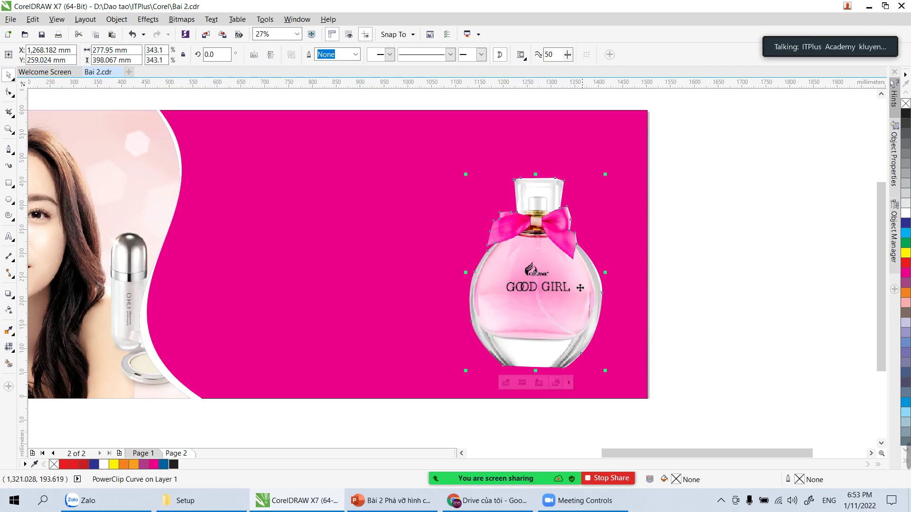
click(600, 174)
drag(603, 173, 494, 344)
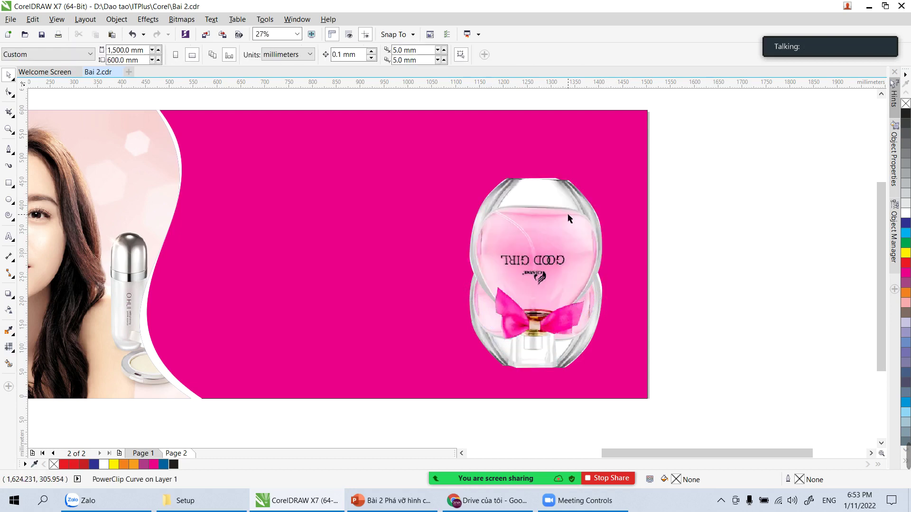
Step: Move the upside-down copy below the bottle, aligning it to the base as a reflection
drag(562, 237, 565, 424)
click(718, 307)
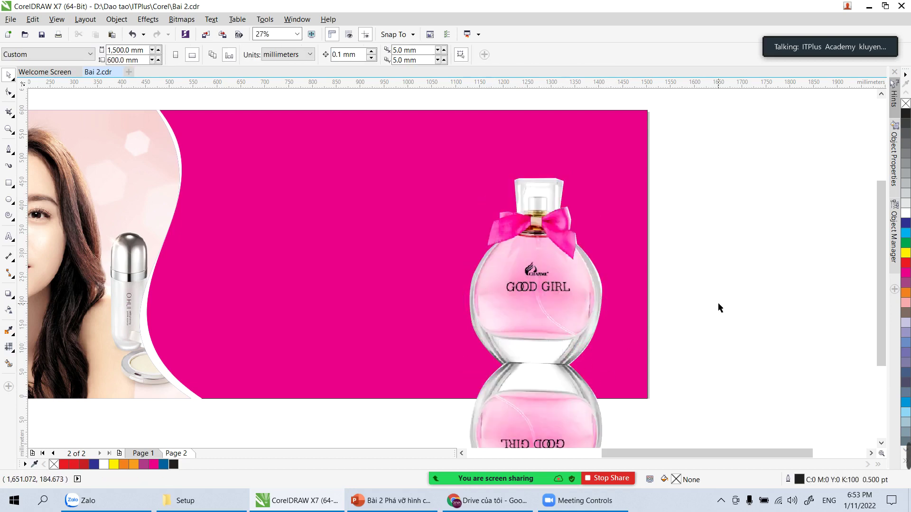
scroll(718, 306, down, 2)
key(z)
click(635, 353)
key(space)
click(488, 225)
drag(487, 225, 484, 249)
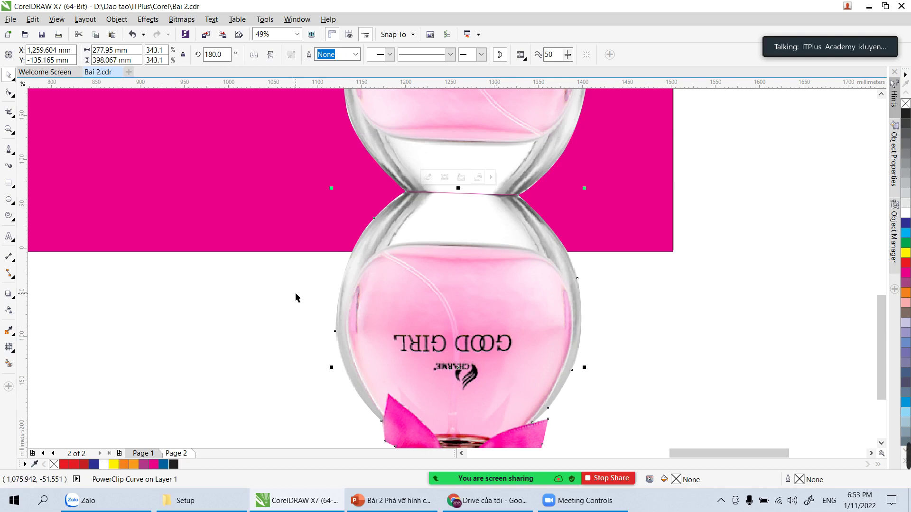
Step: Save Bai 2.cdr in version 17.0 format
click(712, 328)
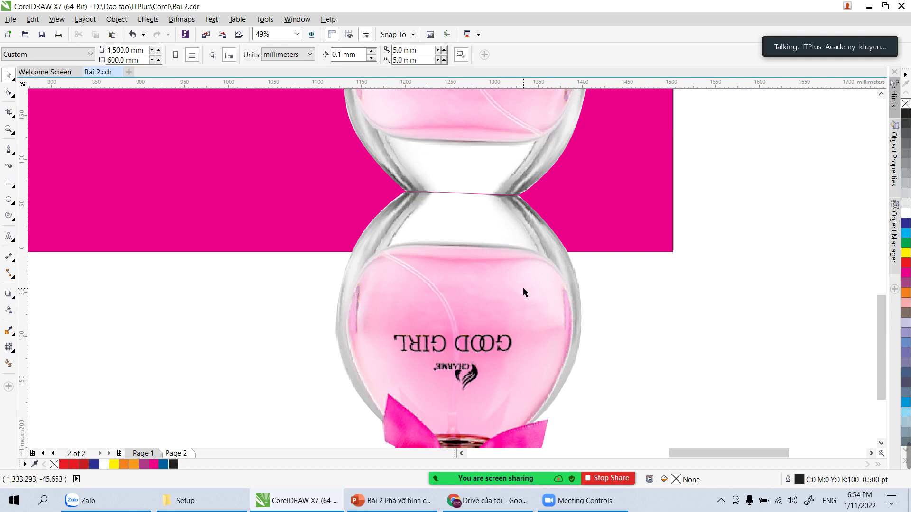
key(ctrl+s)
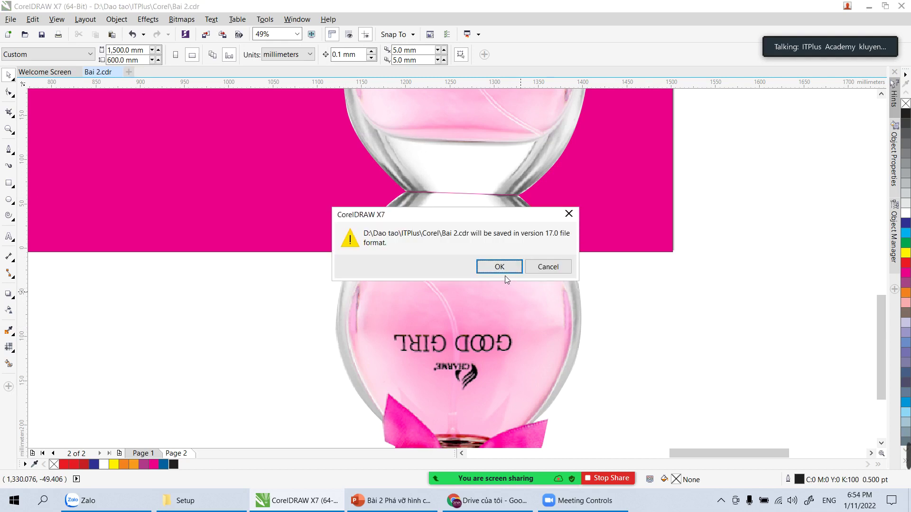
click(502, 268)
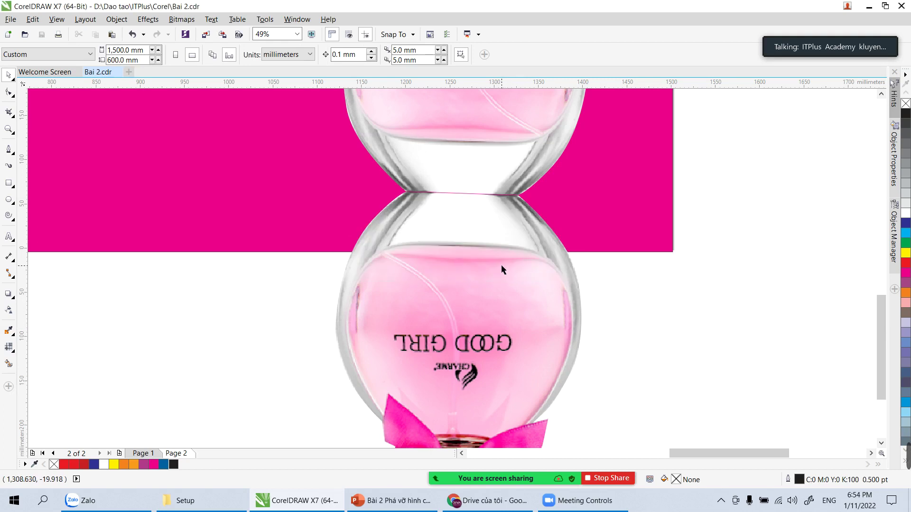
Step: Give the reflection a linear transparency fade, lowering the start value below 52
click(502, 267)
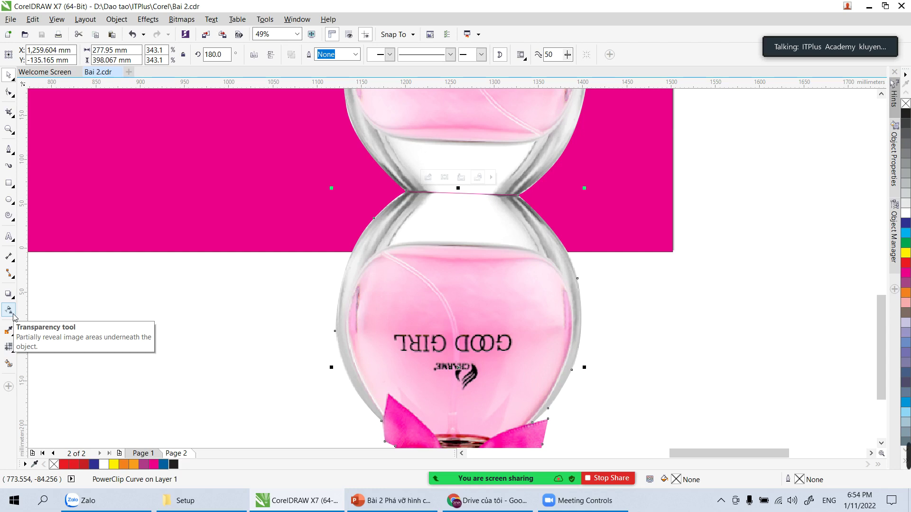
click(13, 314)
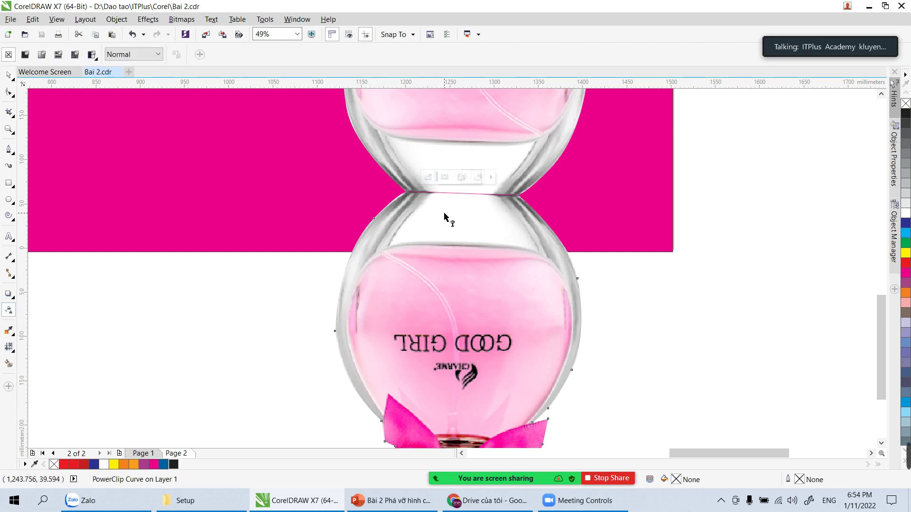
drag(450, 200, 451, 293)
drag(440, 198, 440, 383)
drag(461, 201, 462, 243)
drag(311, 55, 284, 71)
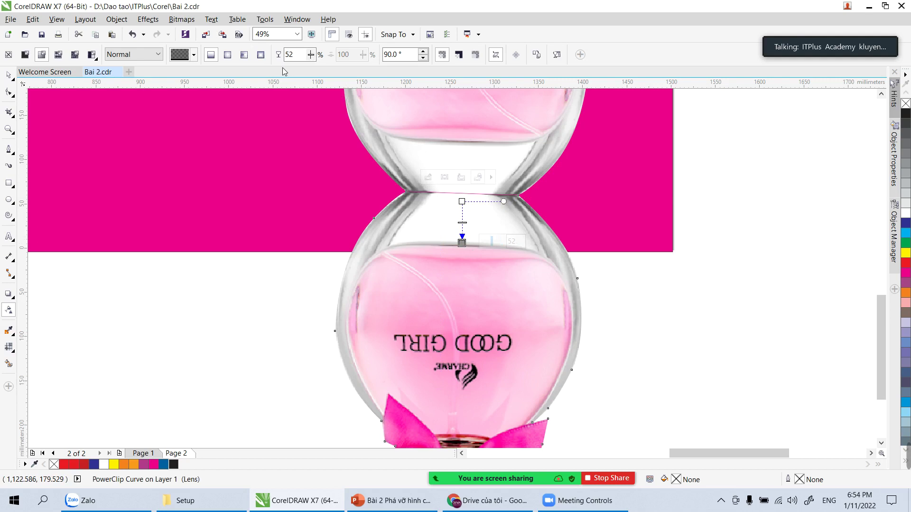
drag(311, 55, 296, 71)
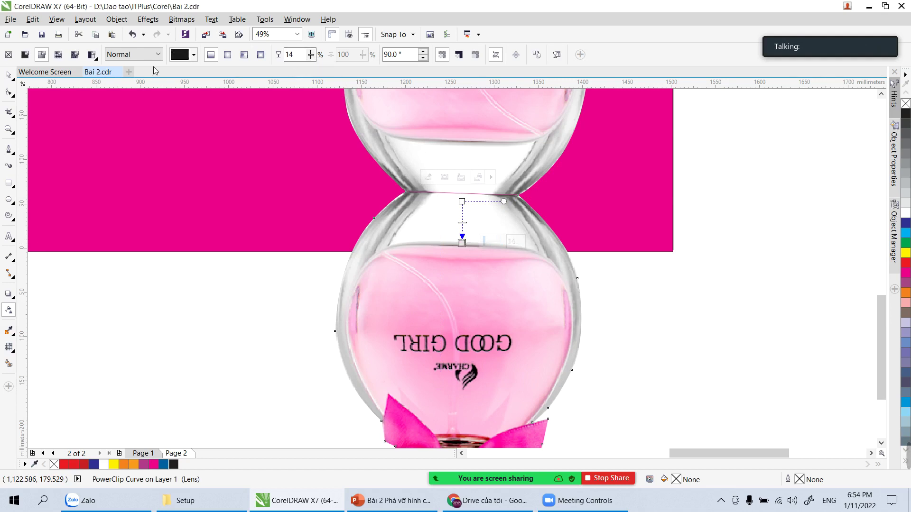
Step: Set the reflection's transparency angle to 80° and adjust the fade
click(9, 75)
click(203, 299)
click(396, 319)
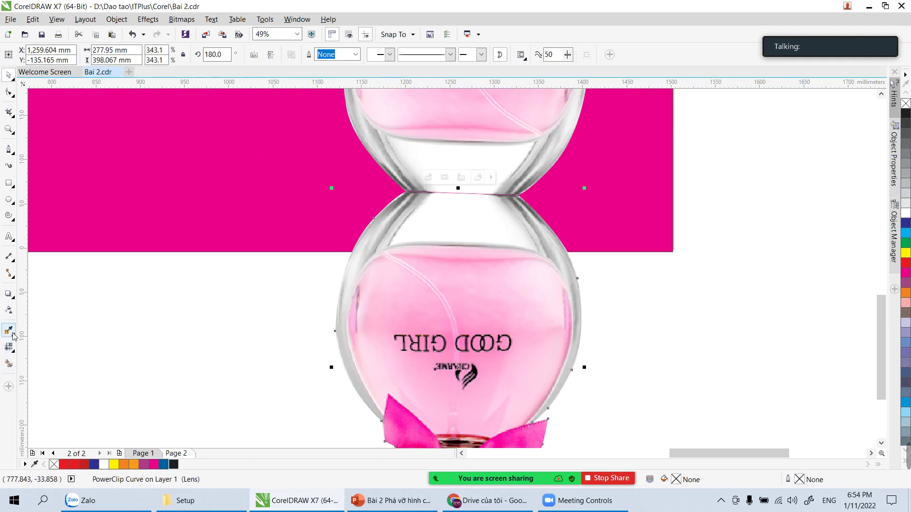
click(8, 310)
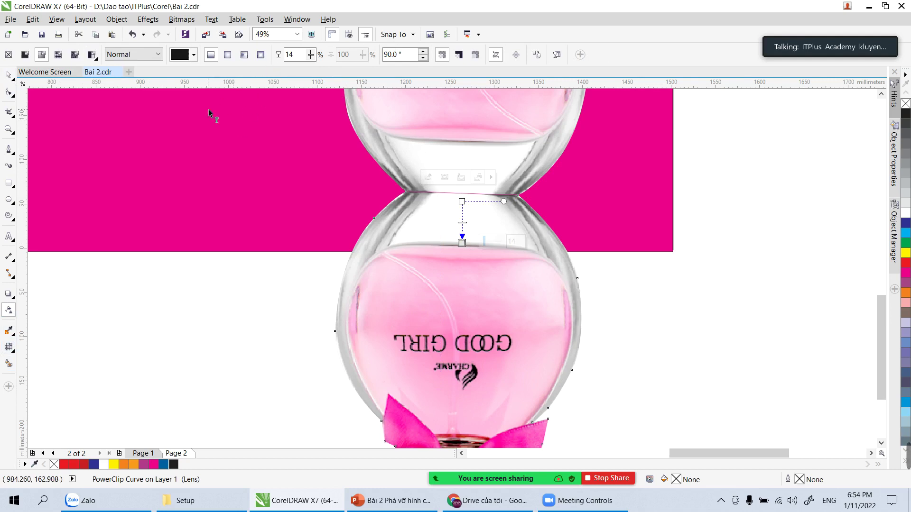
click(423, 58)
click(423, 57)
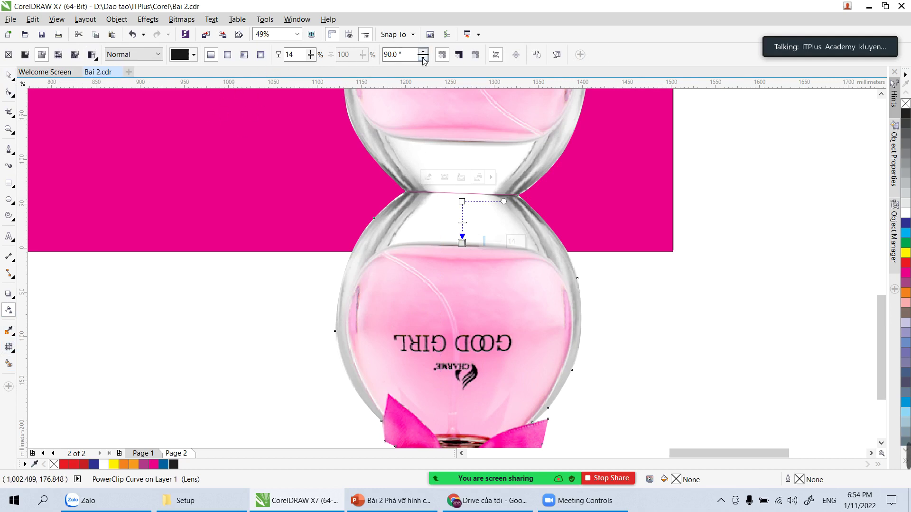
click(423, 58)
click(423, 57)
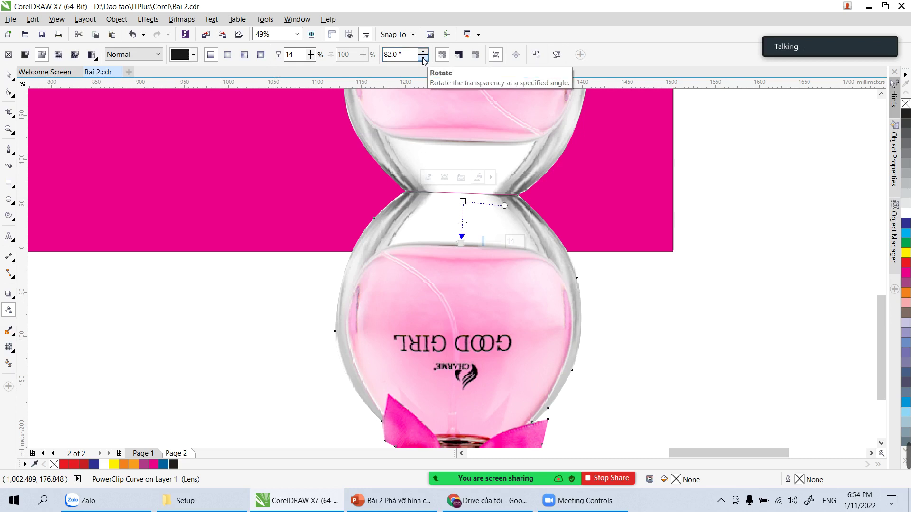
drag(504, 212, 508, 201)
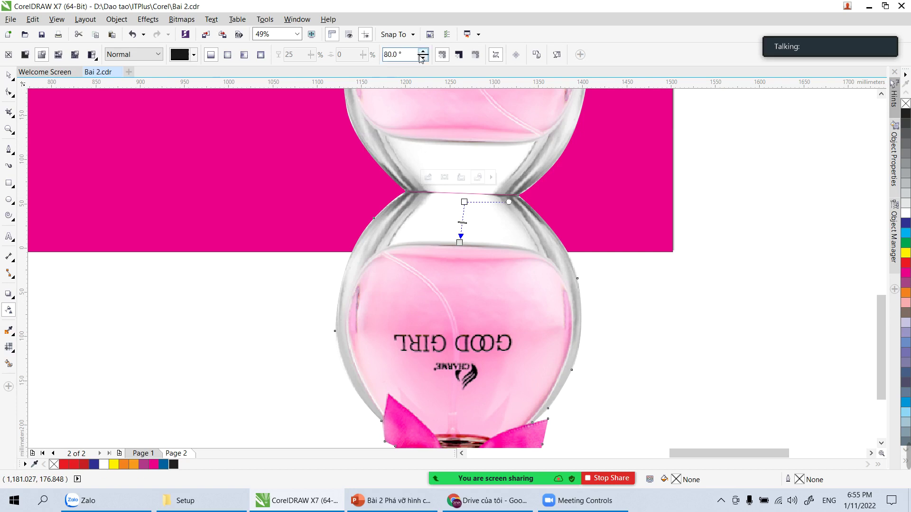
click(7, 334)
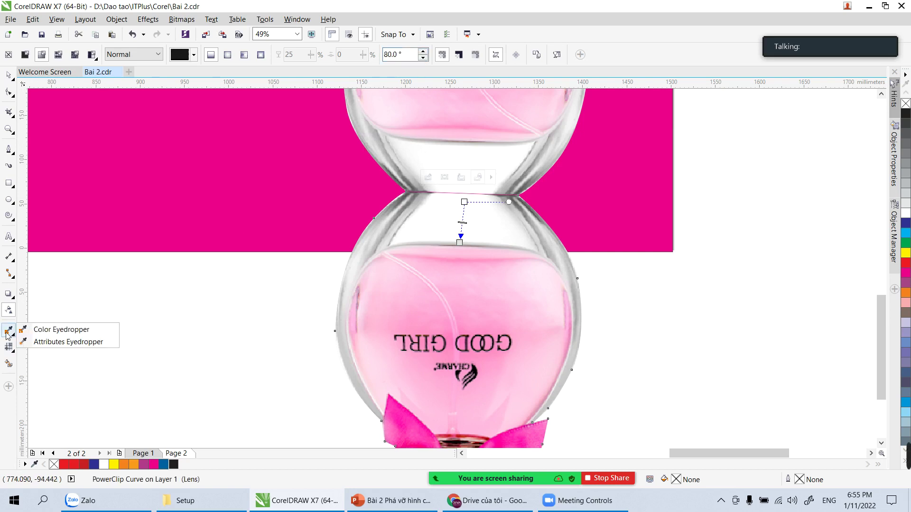
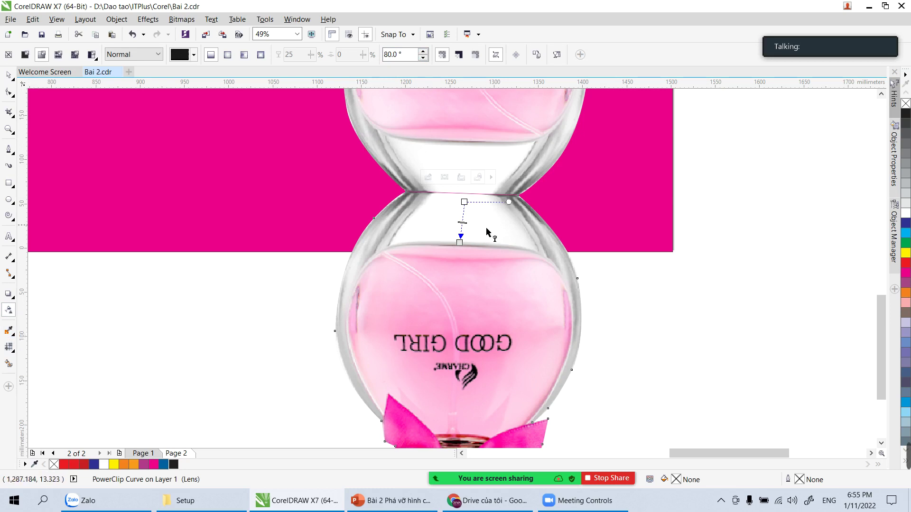
Step: Fade the mirrored perfume bottle downward with a linear transparency, zoom out to the whole banner, and open the File menu
drag(512, 205, 512, 306)
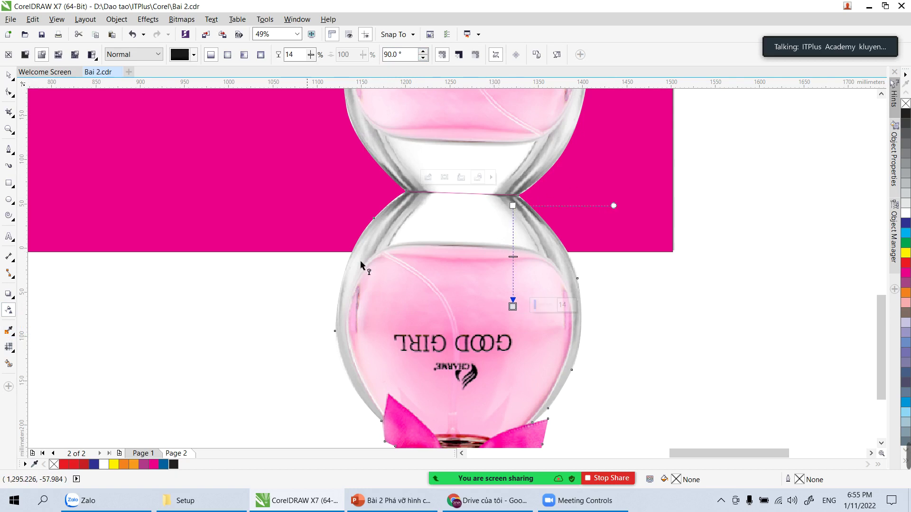
click(8, 74)
click(153, 280)
scroll(153, 280, down, 4)
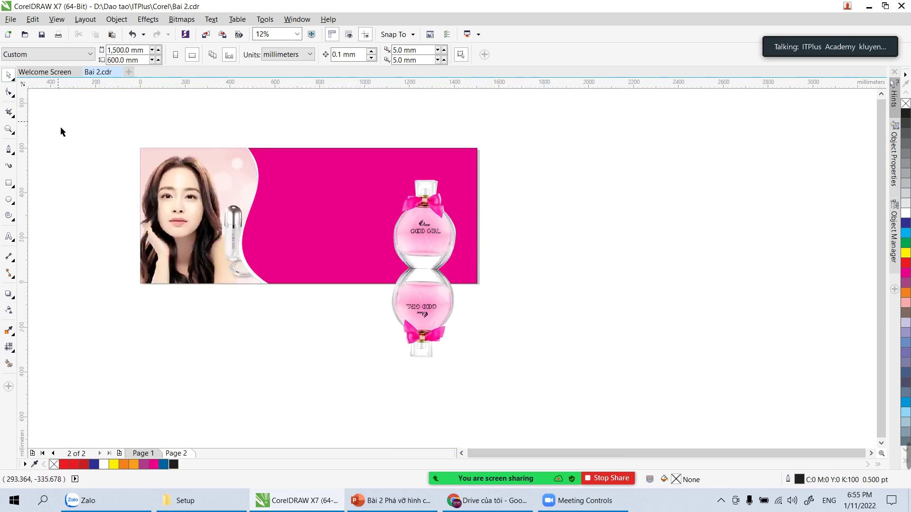
click(10, 19)
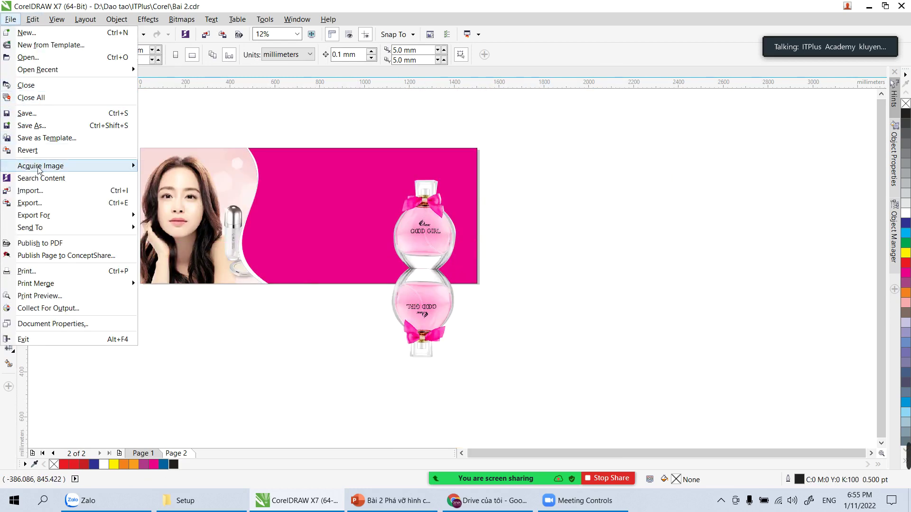
Step: Import the 1-461.jpg portrait, place it on the pink banner, and zoom in around it
click(123, 192)
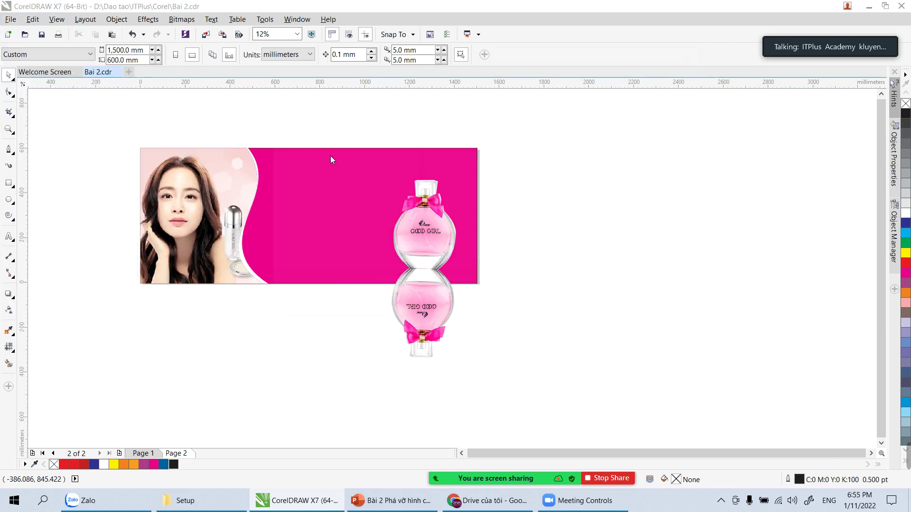
double_click(465, 144)
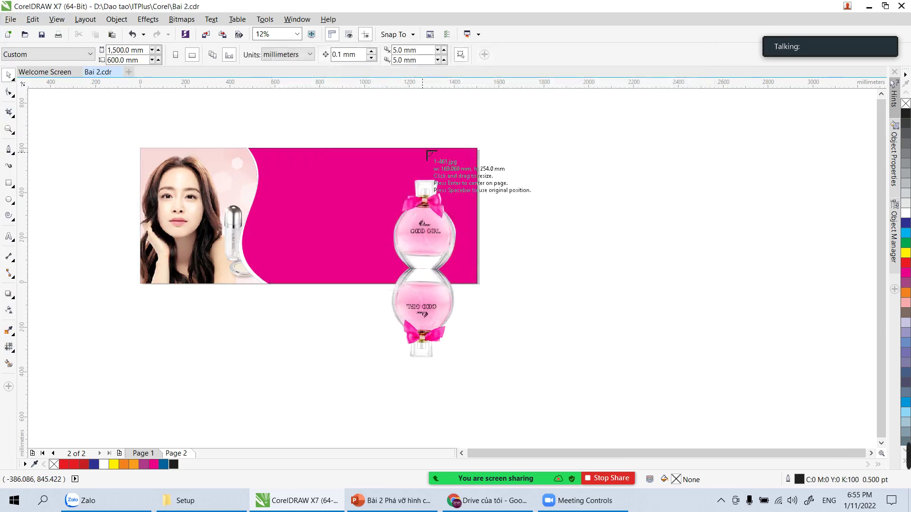
click(299, 179)
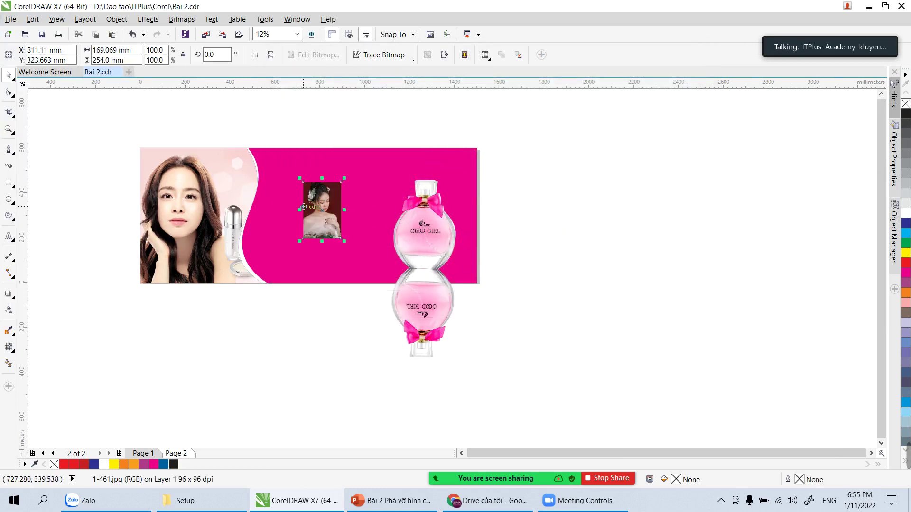
key(z)
drag(288, 177, 374, 262)
key(space)
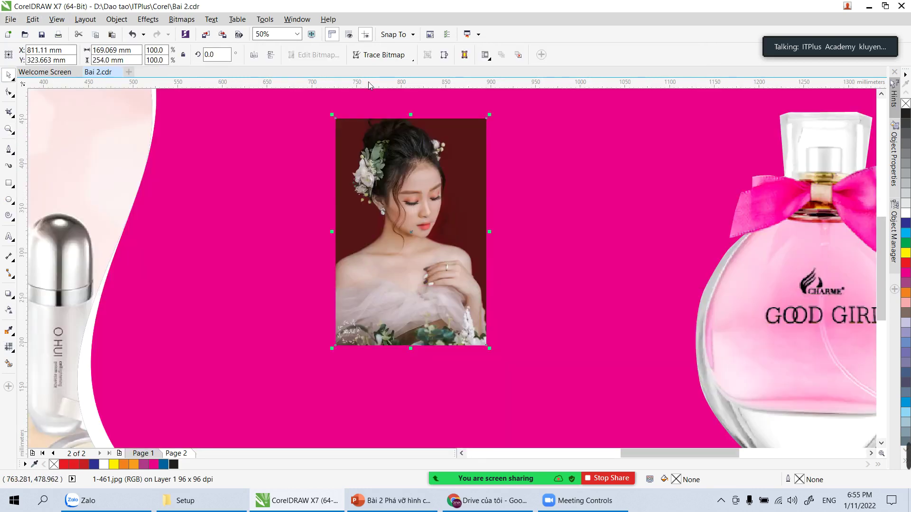
scroll(336, 420, down, 2)
click(345, 196)
click(373, 327)
Step: Give the portrait a linear transparency fading toward its bottom edge
click(8, 310)
drag(376, 282, 377, 383)
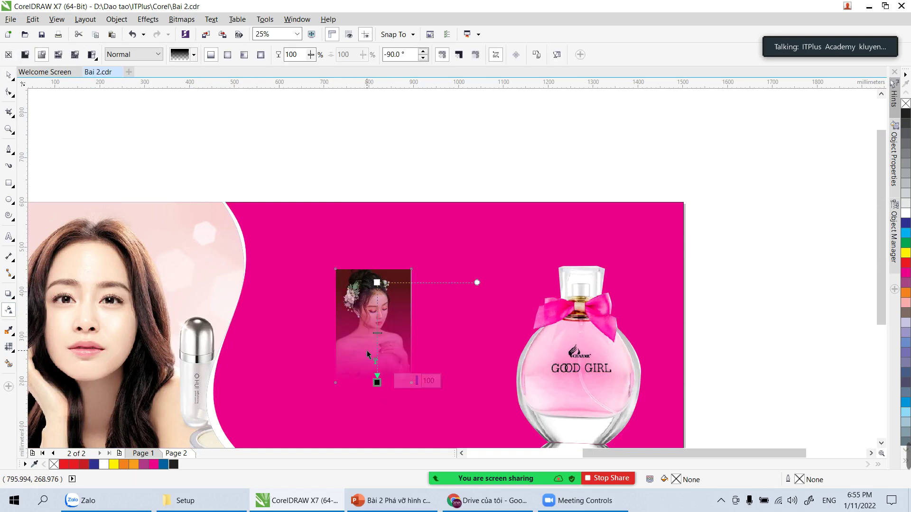
click(9, 74)
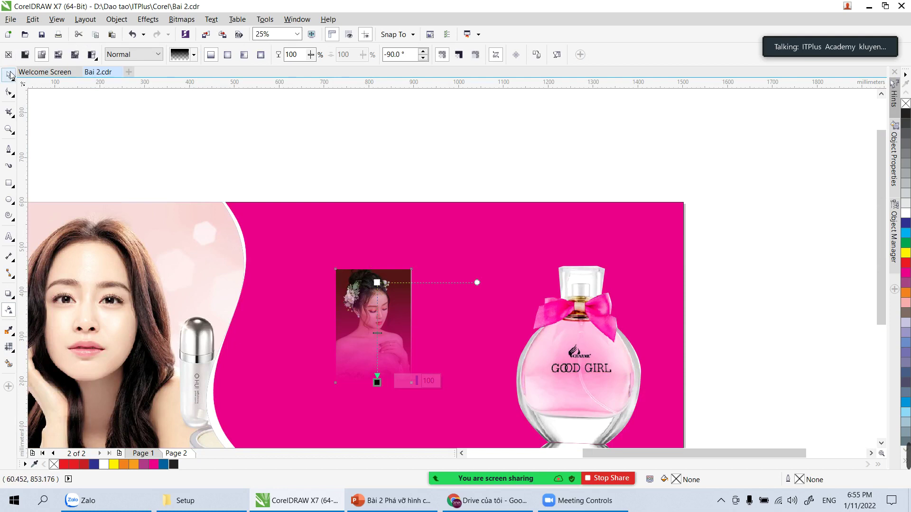
click(270, 140)
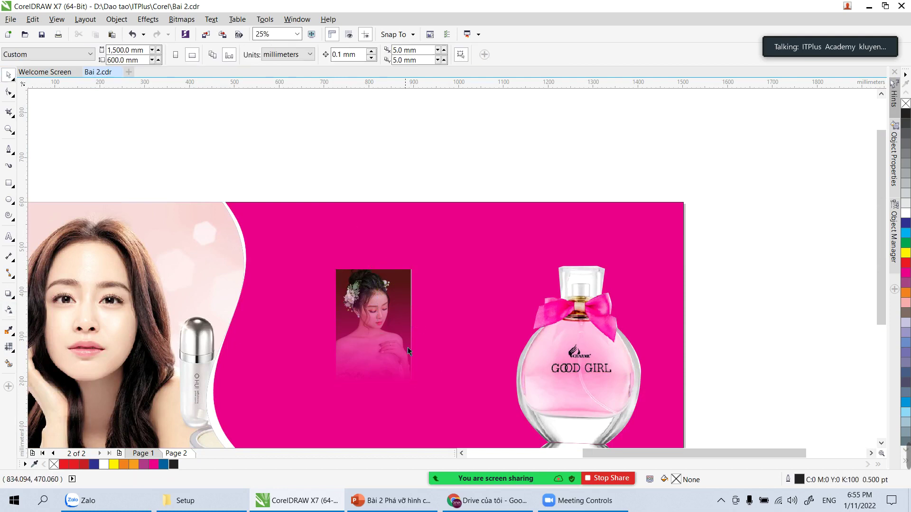
click(374, 347)
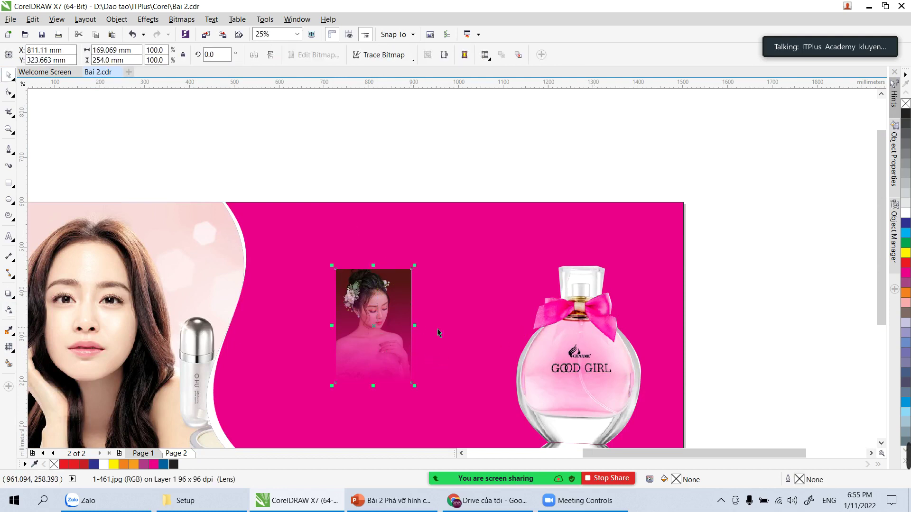
key(h)
drag(351, 348, 337, 245)
key(space)
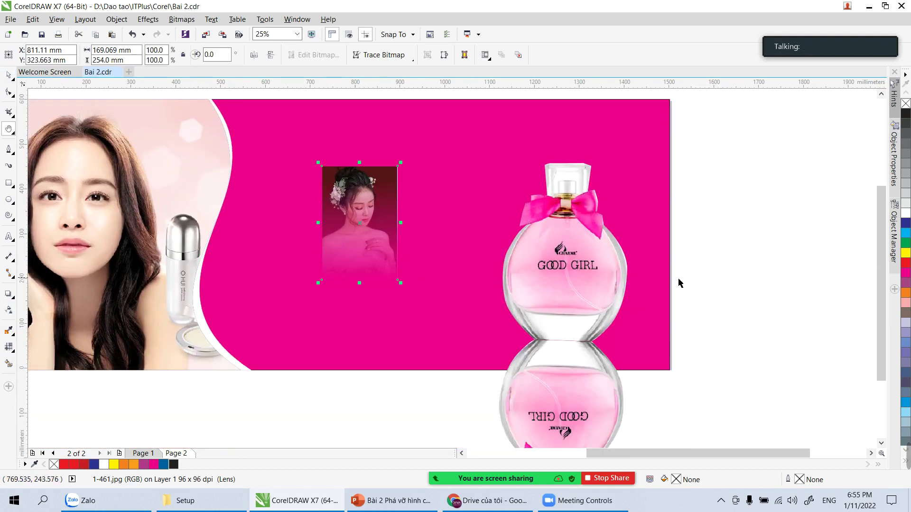
click(635, 284)
click(396, 221)
Step: Inside the reflection's PowerClip, redraw a shorter linear fade on the bottle image
click(542, 382)
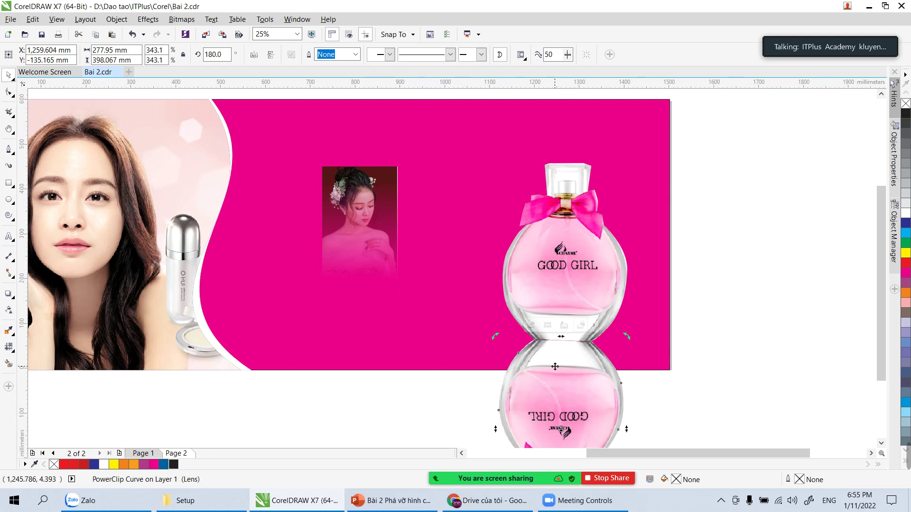
double_click(556, 370)
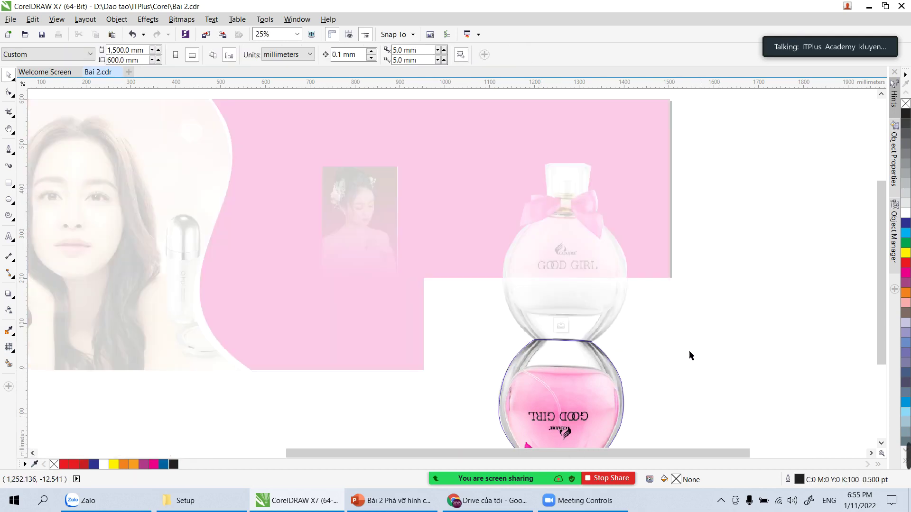
click(615, 368)
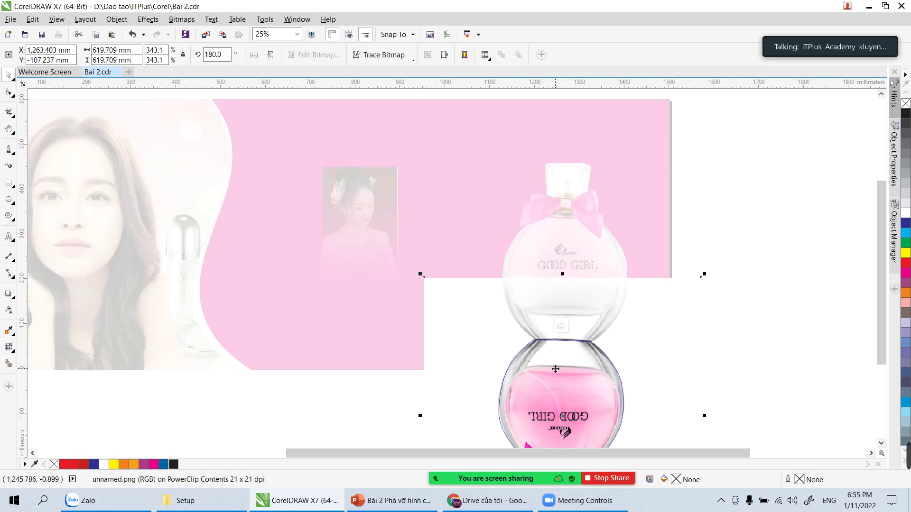
click(10, 312)
drag(563, 351, 563, 410)
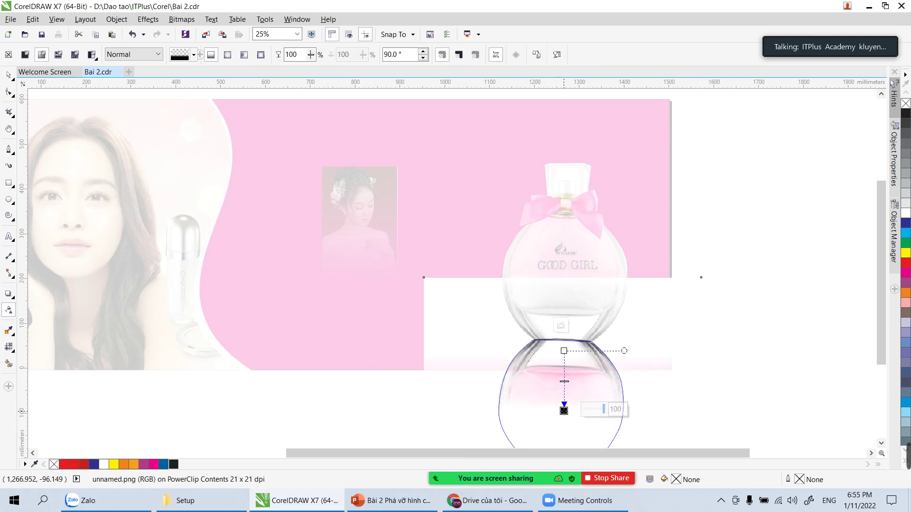
drag(578, 325, 578, 370)
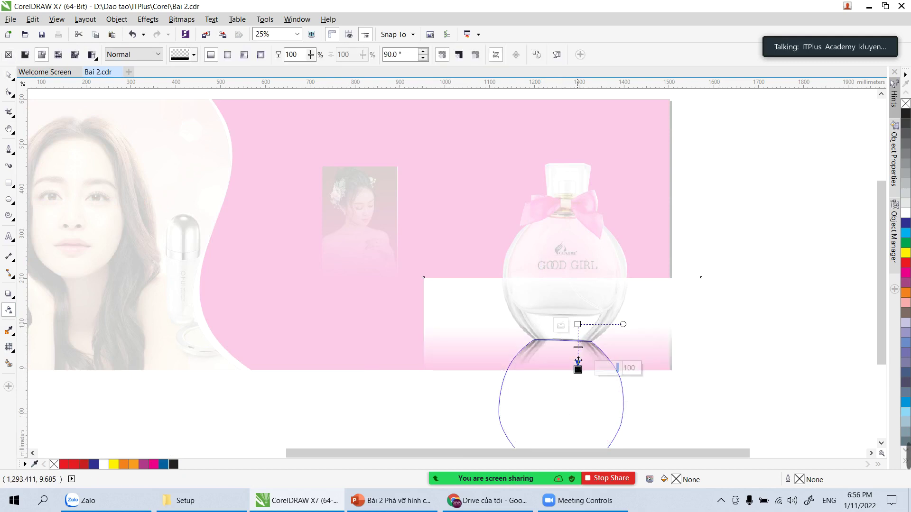
key(space)
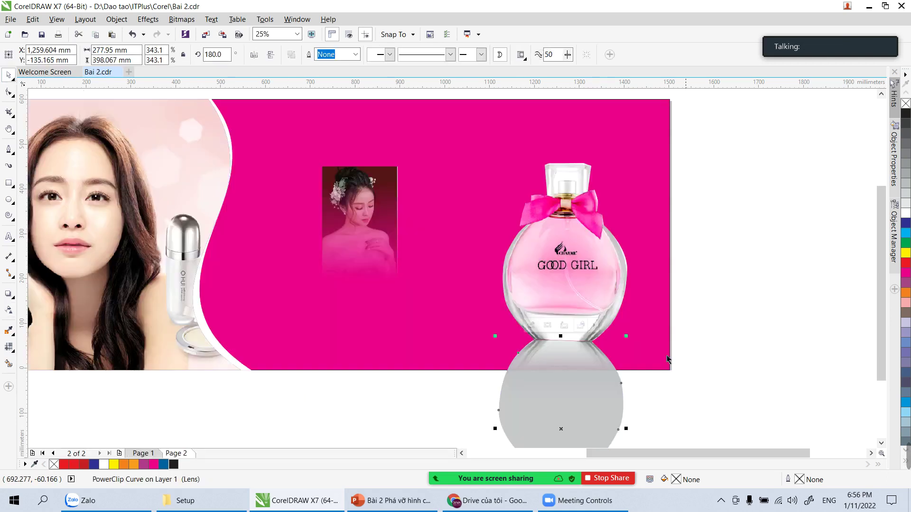
click(777, 324)
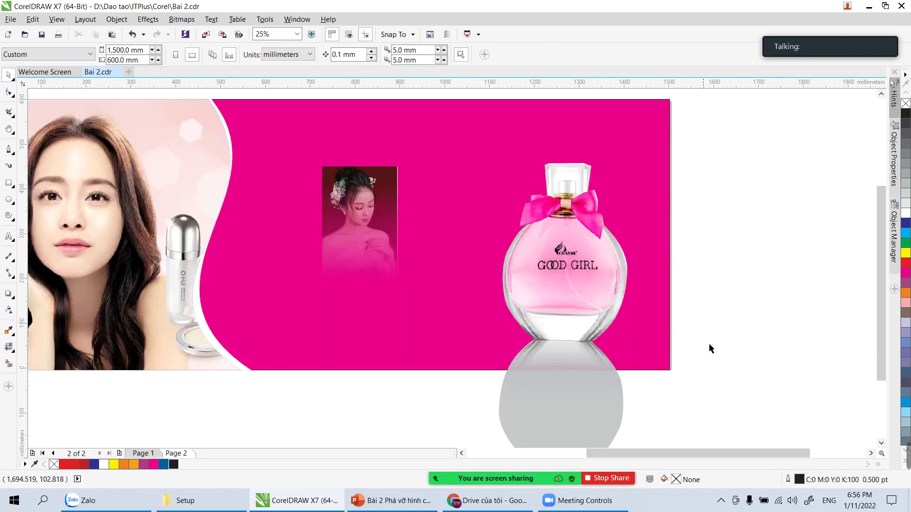
Step: Adjust the reflection's linear transparency to a short fade near its top
click(594, 401)
click(680, 366)
click(574, 399)
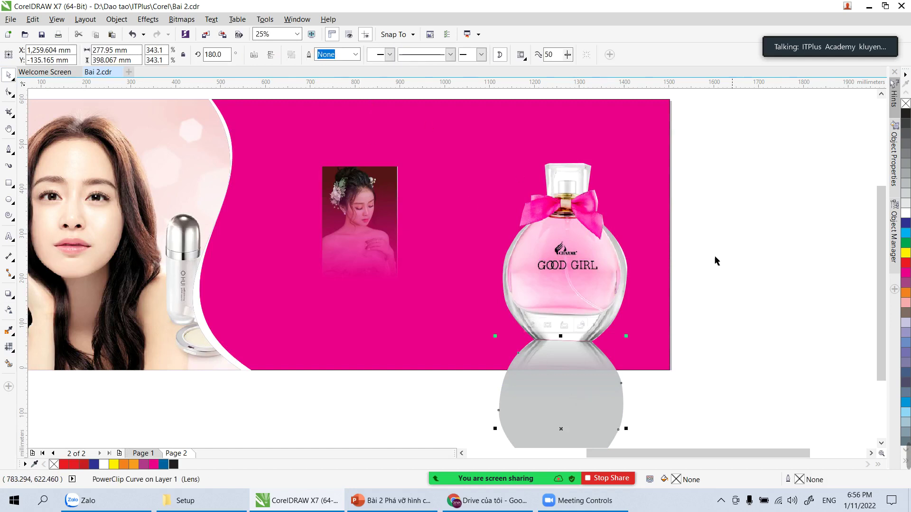
click(642, 358)
click(573, 416)
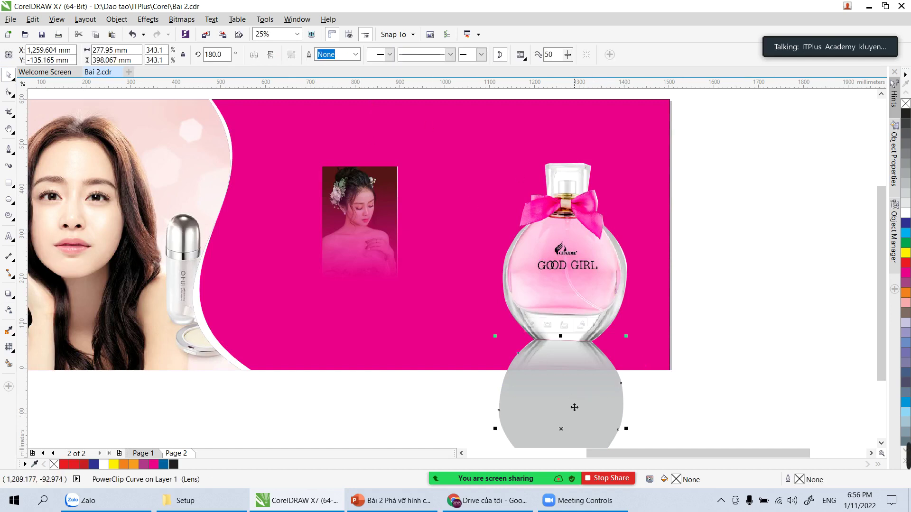
click(8, 311)
drag(566, 345, 566, 400)
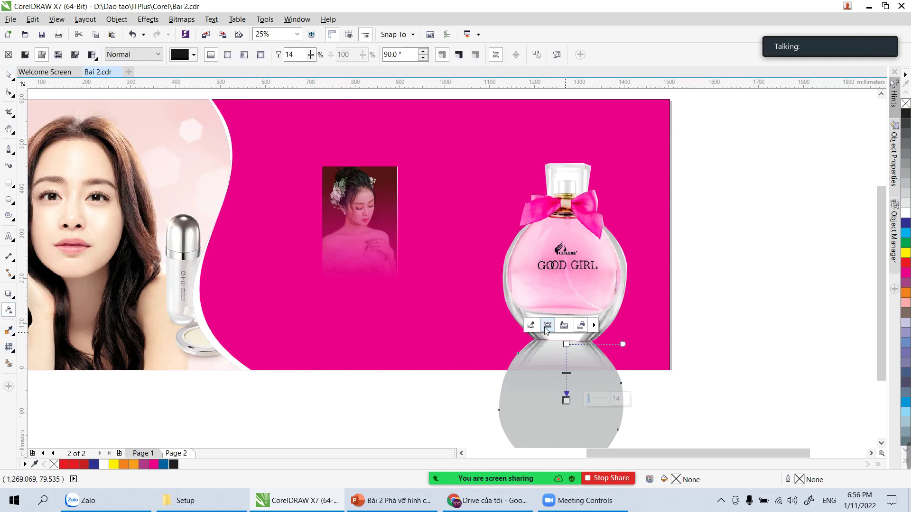
click(547, 326)
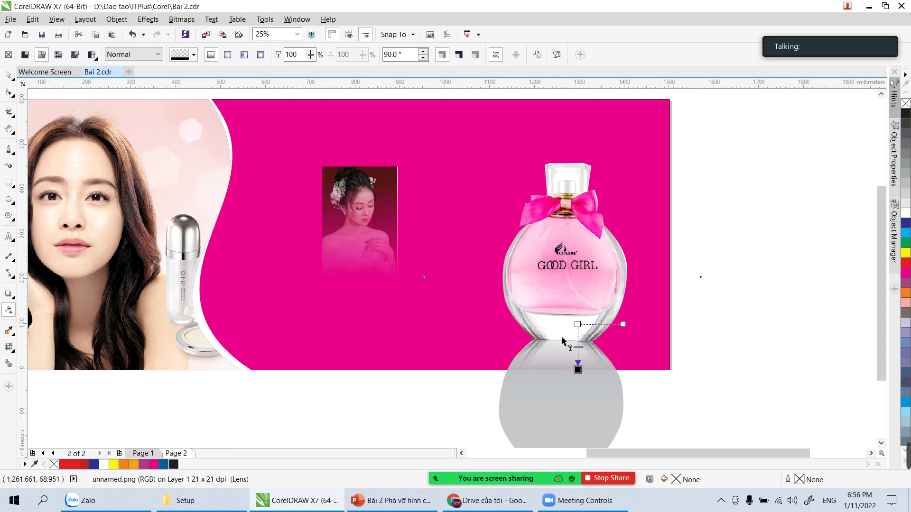
mouse_move(578, 334)
mouse_down()
mouse_move(579, 298)
mouse_move(574, 331)
mouse_up()
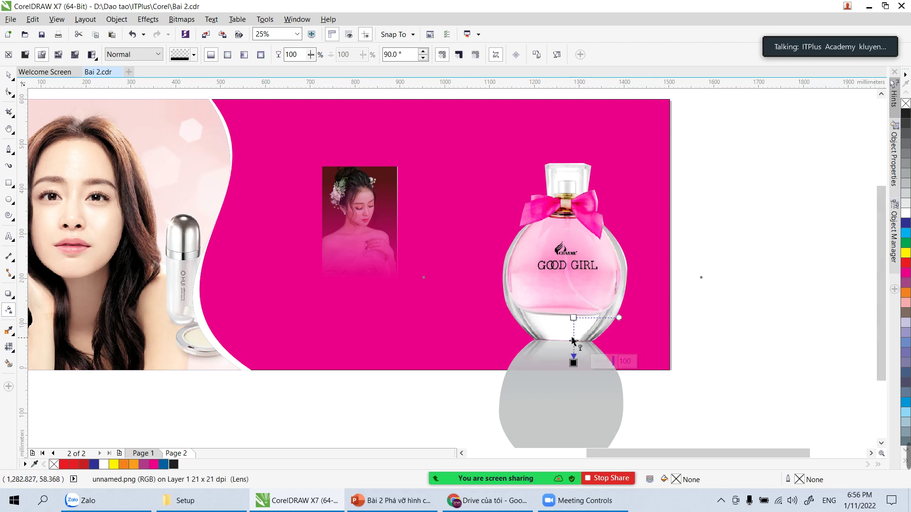
drag(574, 329, 568, 345)
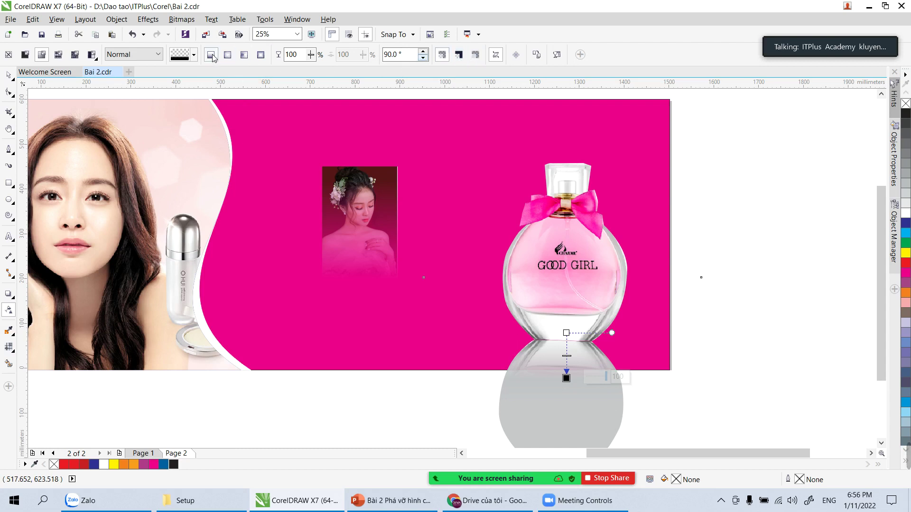
drag(545, 341, 545, 373)
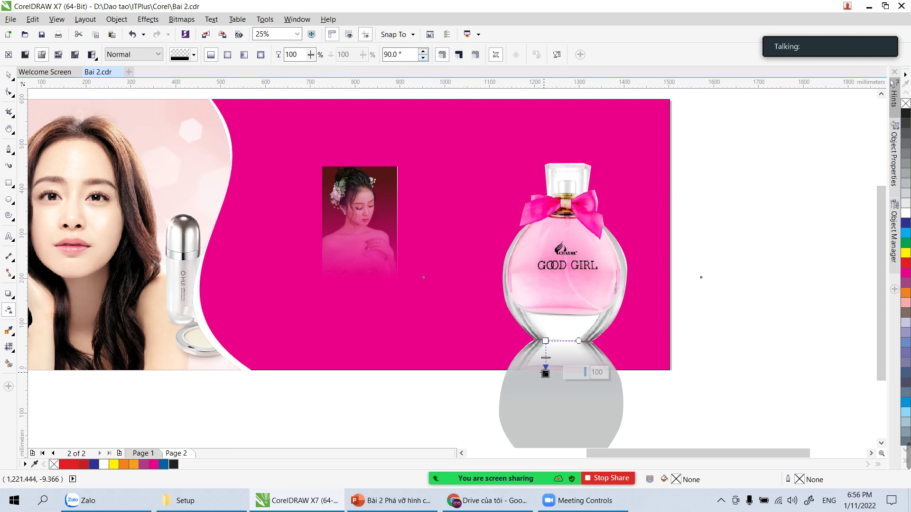
click(9, 75)
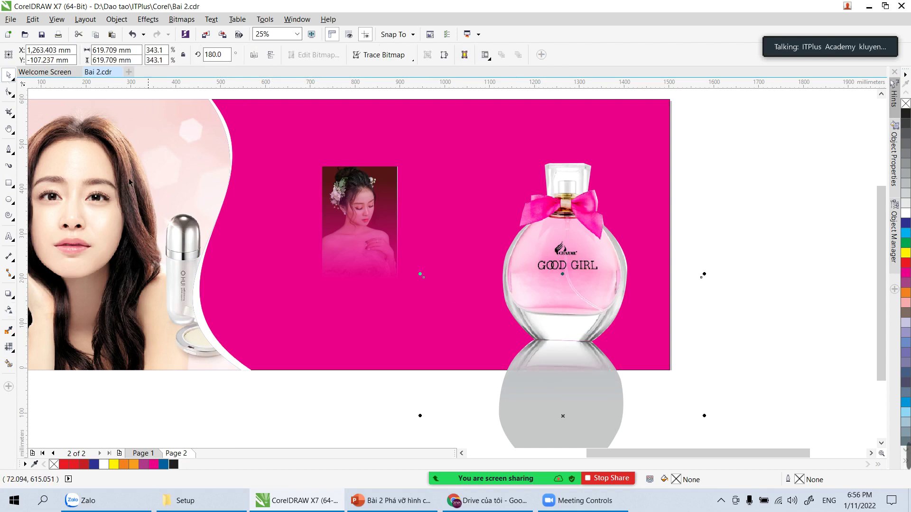
Step: Undo the reflection's flip and move the bottle down and to the right
click(335, 399)
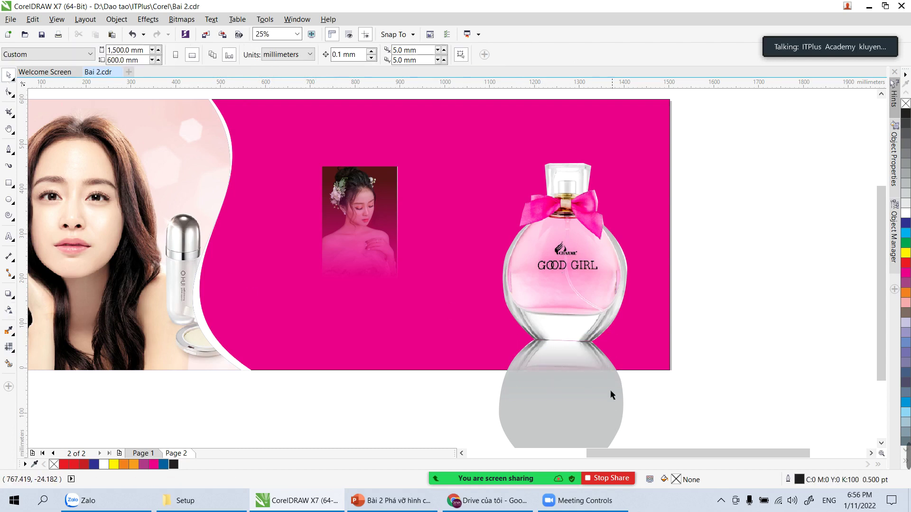
click(579, 406)
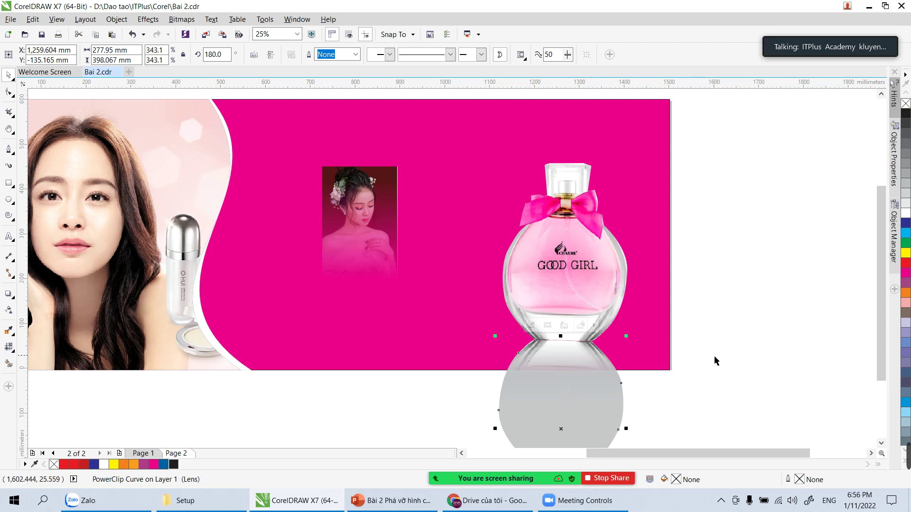
key(ctrl+z)
drag(582, 327, 602, 356)
Step: Delete the small portrait picture from the banner
click(698, 329)
click(342, 246)
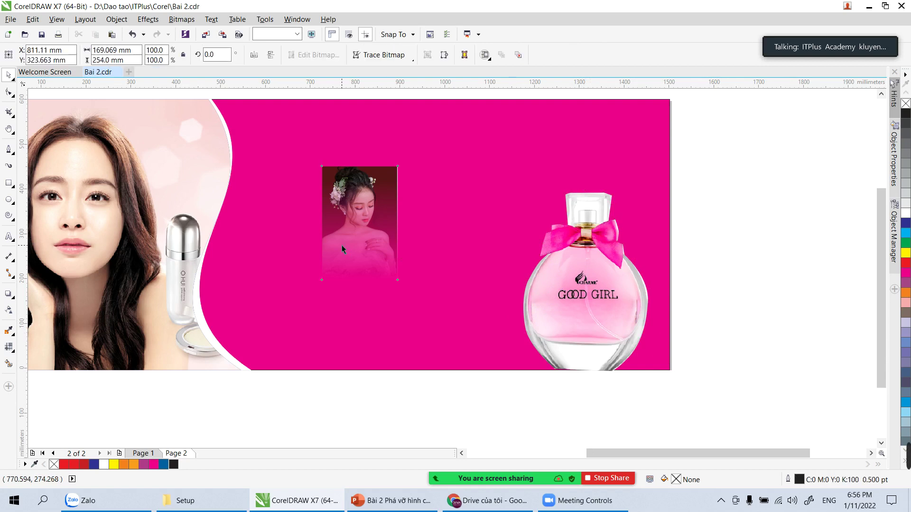
key(Delete)
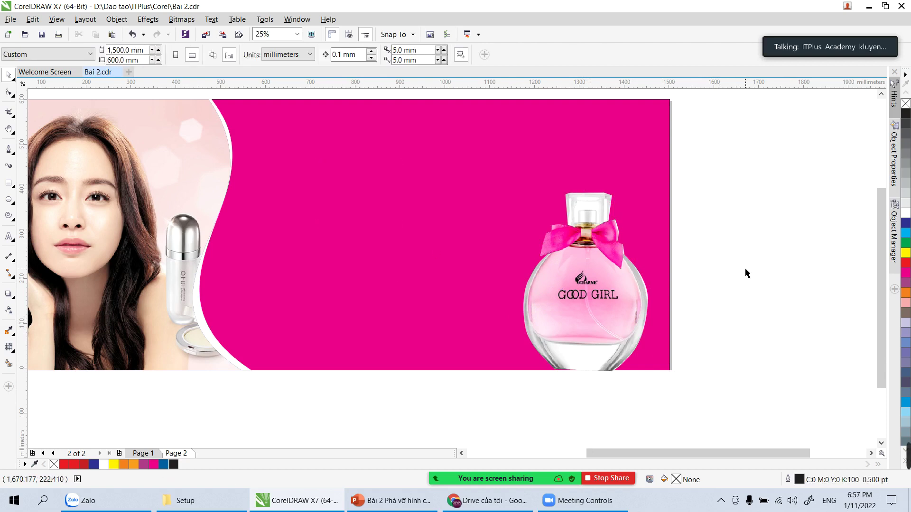
Step: Pan the view and start a new text line on the magenta area
key(h)
drag(340, 269, 418, 303)
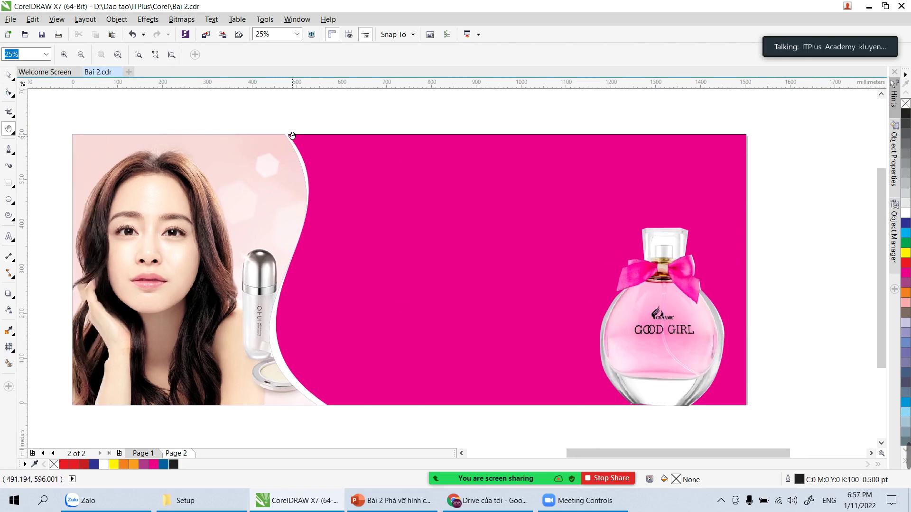
click(8, 75)
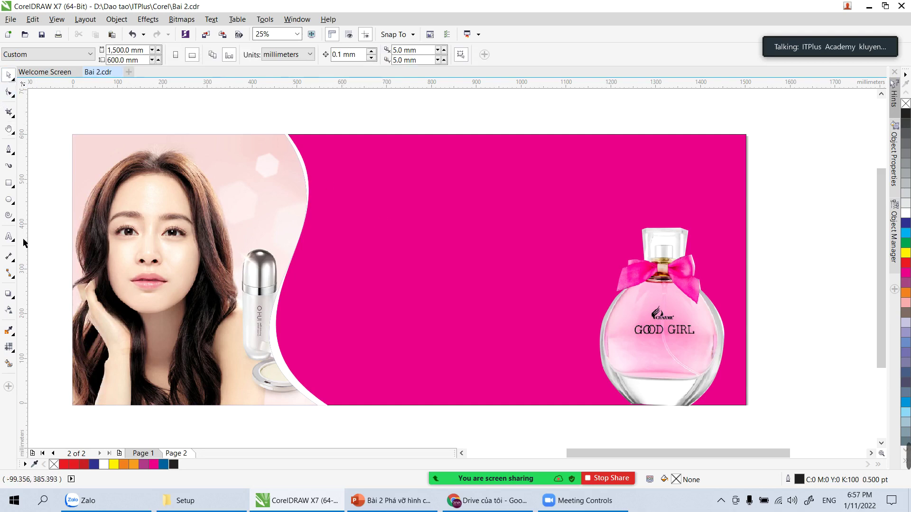
click(8, 236)
click(379, 224)
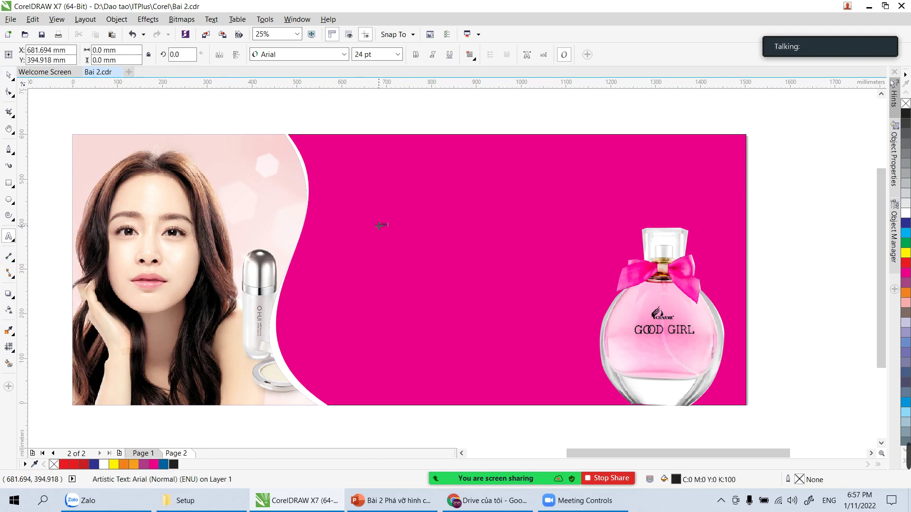
Step: Scale the new text up into a large title and move it right across the magenta area
key(ctrl+space)
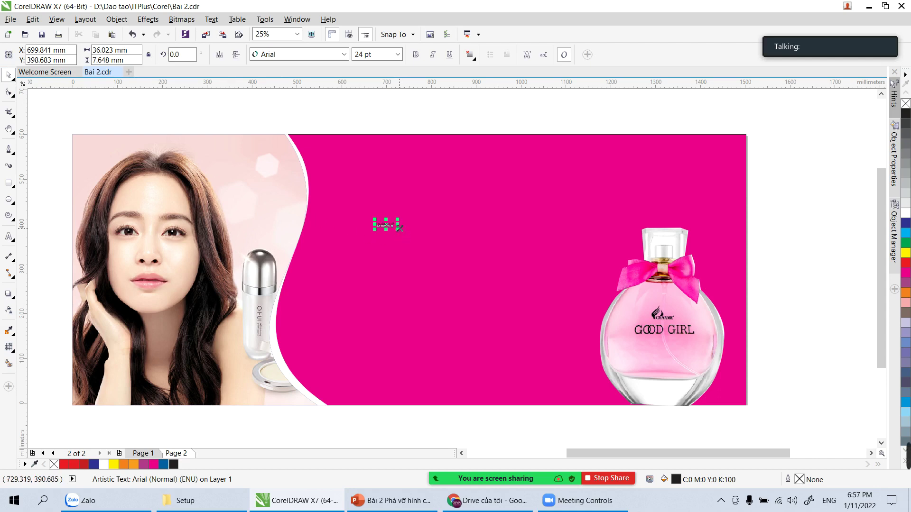
drag(398, 228, 527, 265)
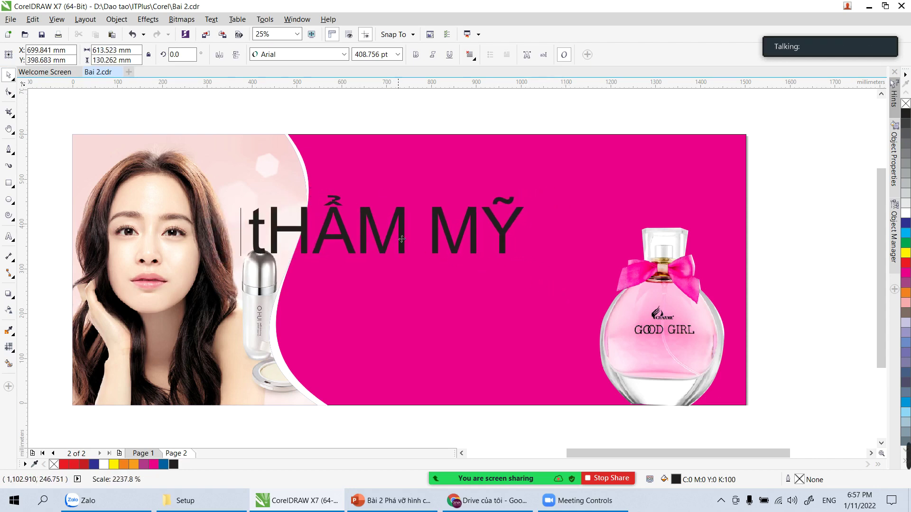
drag(390, 232, 458, 230)
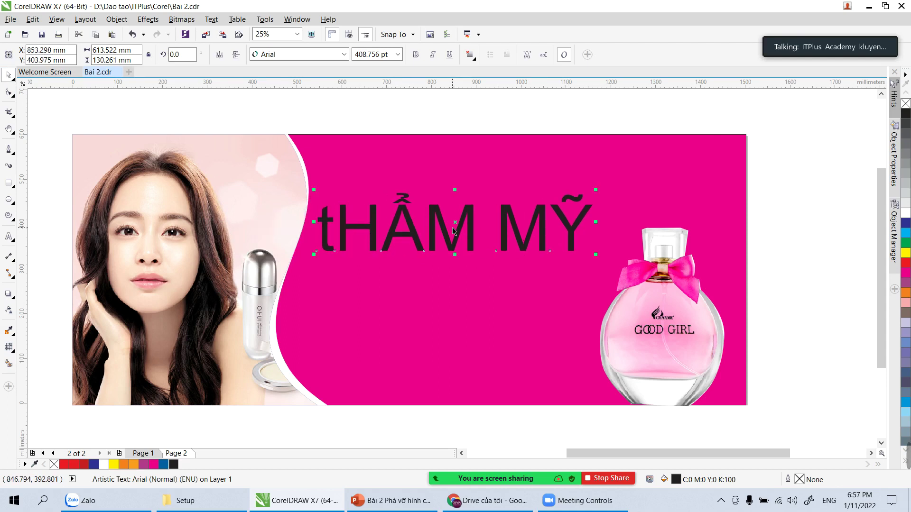
key(y)
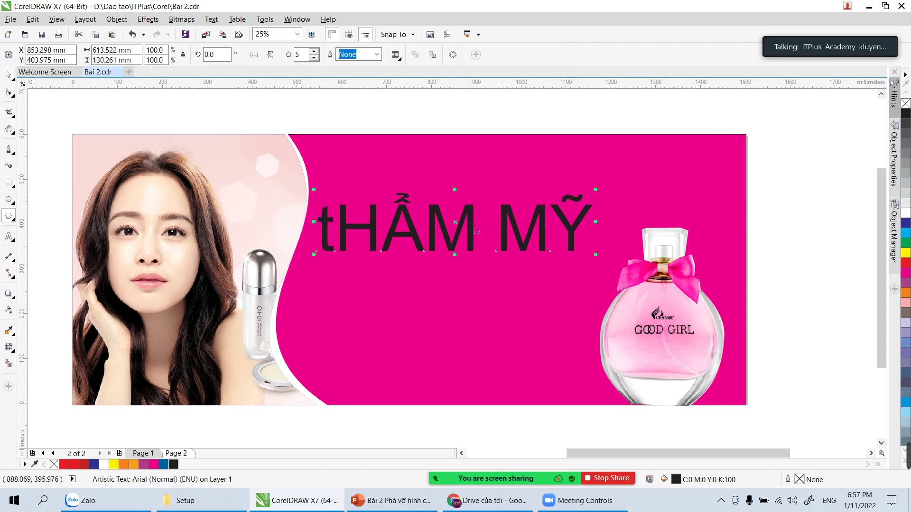
Step: Retype the title as 'Thẩm mỹ' followed by the salon name
click(8, 236)
click(406, 209)
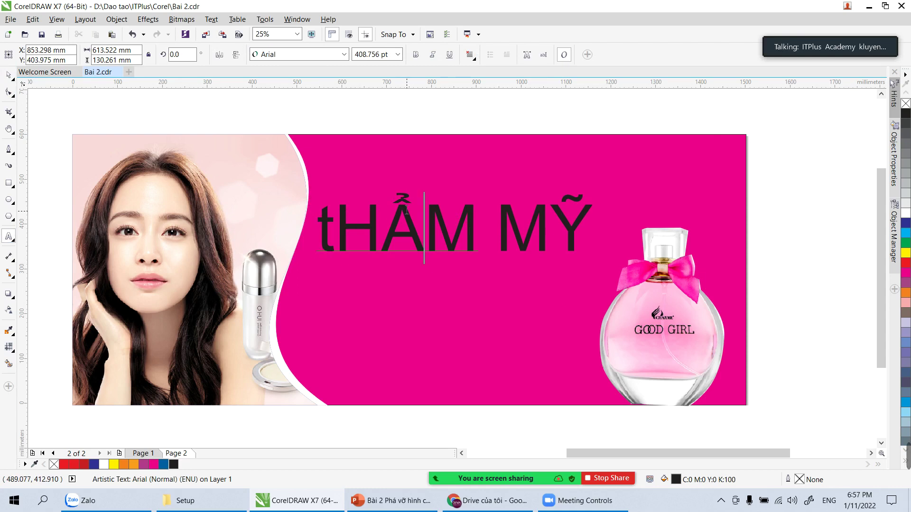
key(ctrl+a)
text(t)
key(BackSpace)
text(Thẩm)
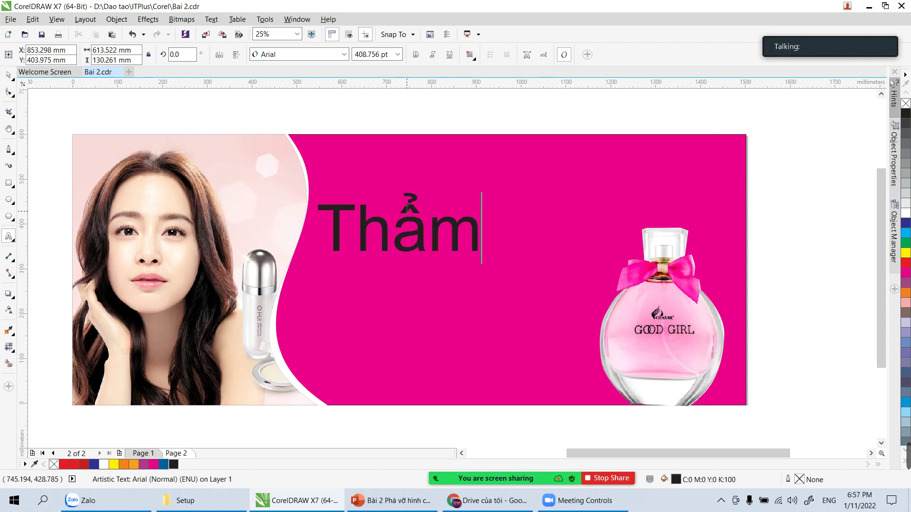
text( my)
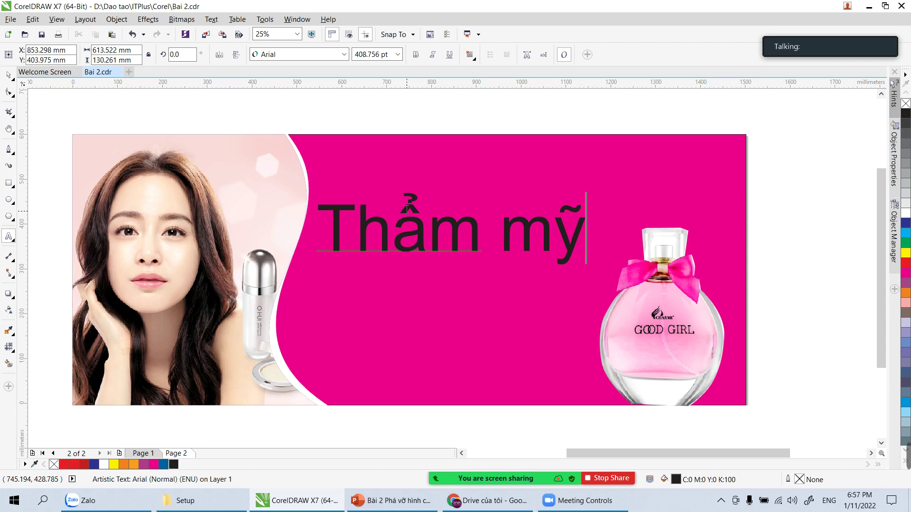
text( Le)
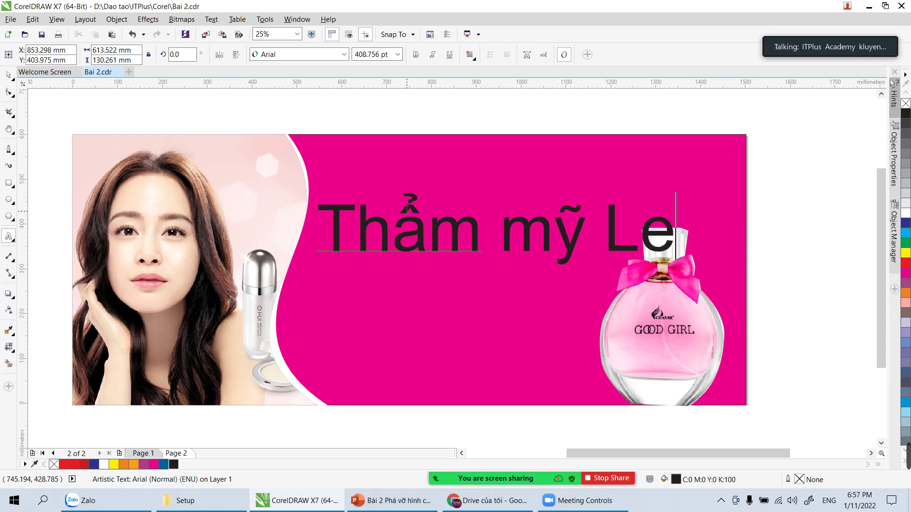
key(BackSpace)
text(ê Quyên)
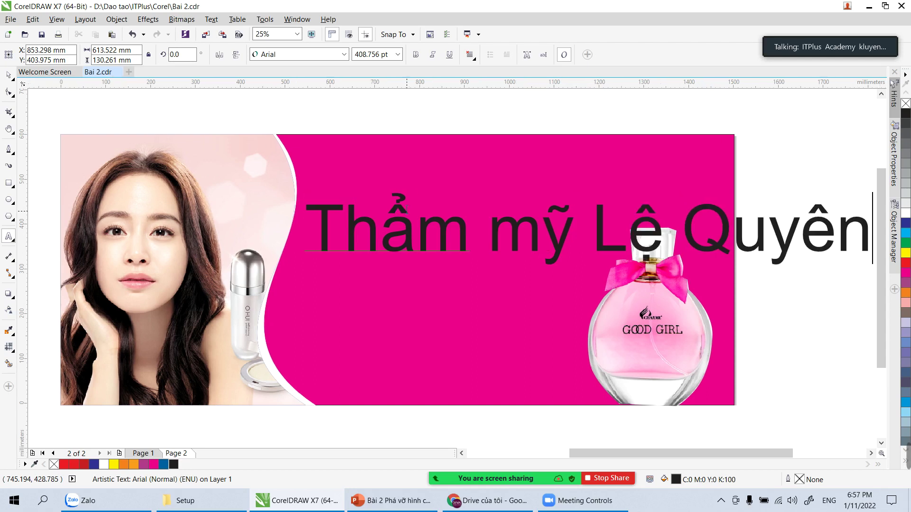
key(ctrl+a)
Step: Set the title's font to UTM A&S Signwriter
click(335, 55)
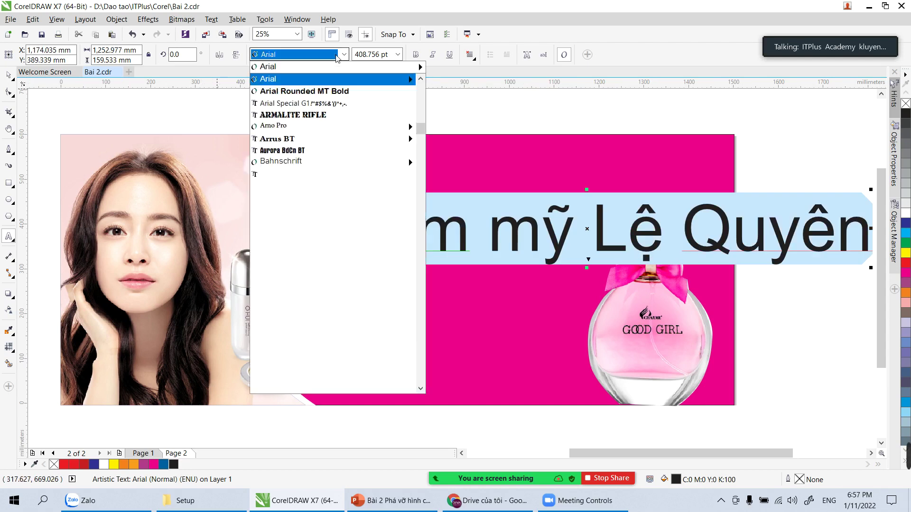
text(UTM A&S Signwriter)
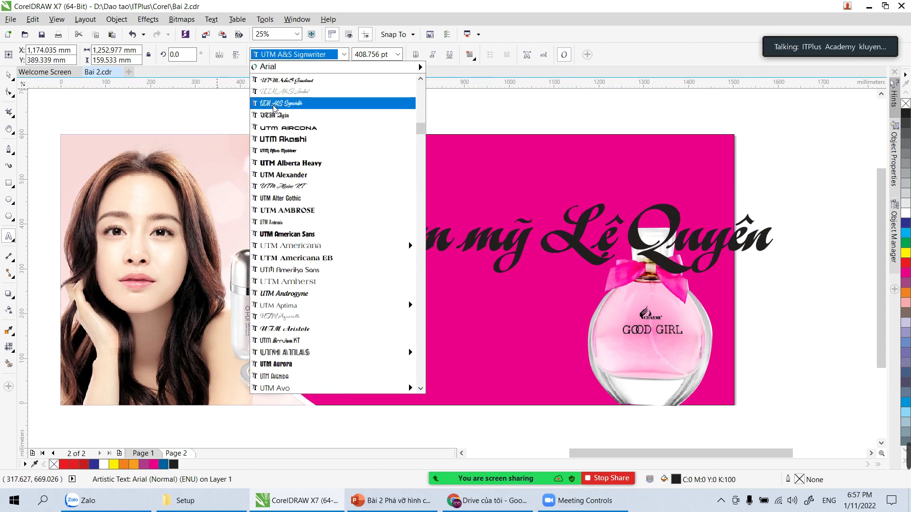
click(279, 104)
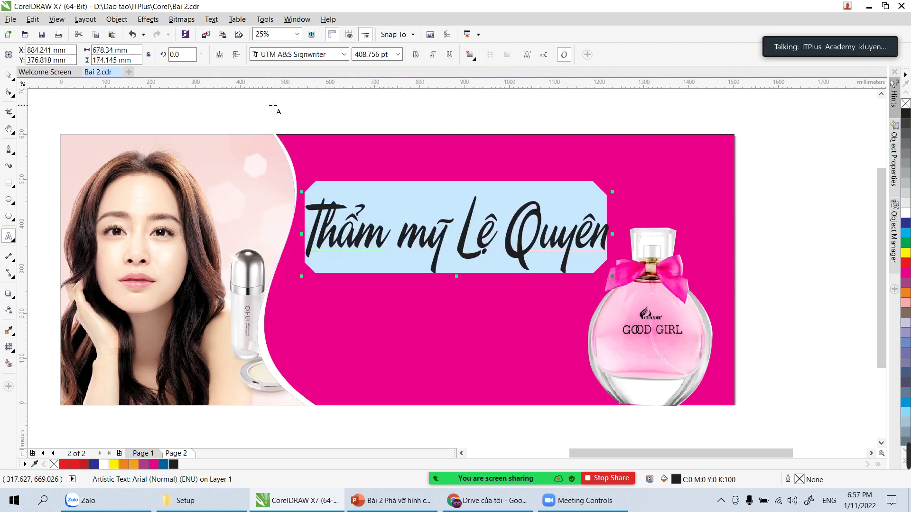
Step: Move the title up and right above the bottle and fill it white
click(8, 75)
drag(356, 236, 401, 205)
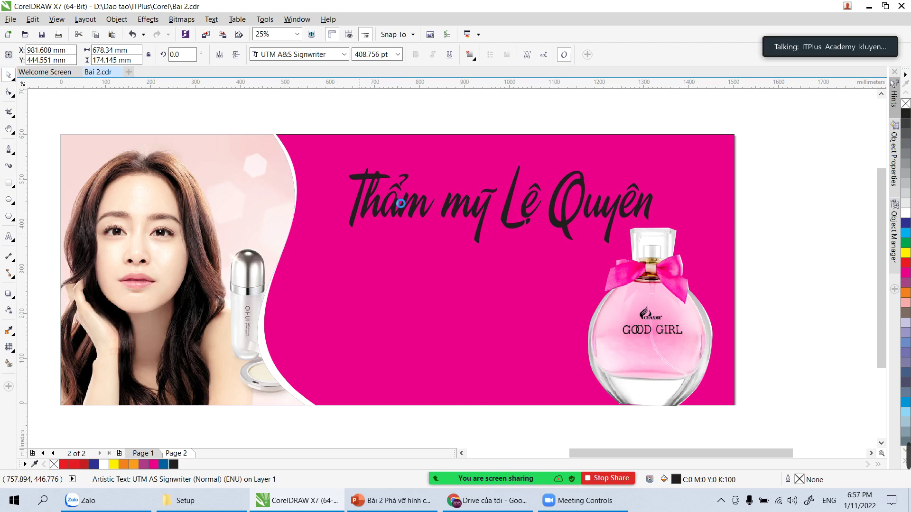
click(905, 213)
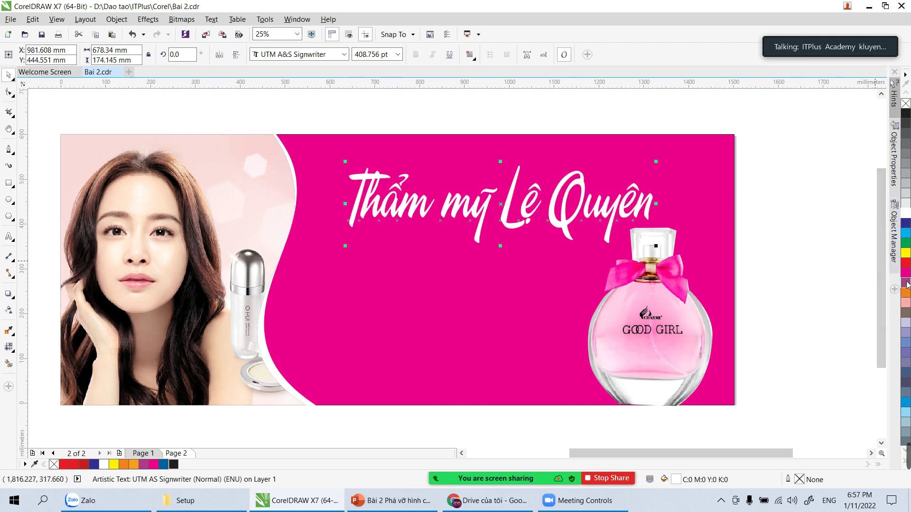
click(906, 253)
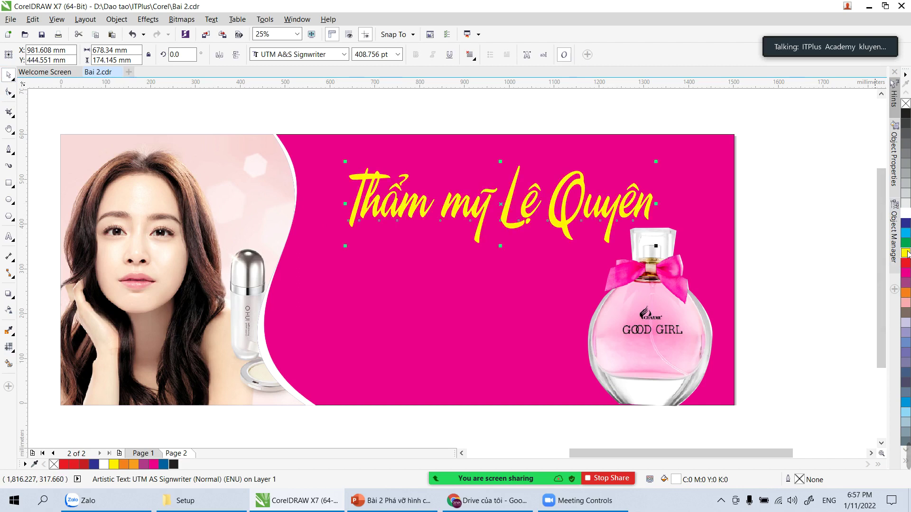
click(904, 213)
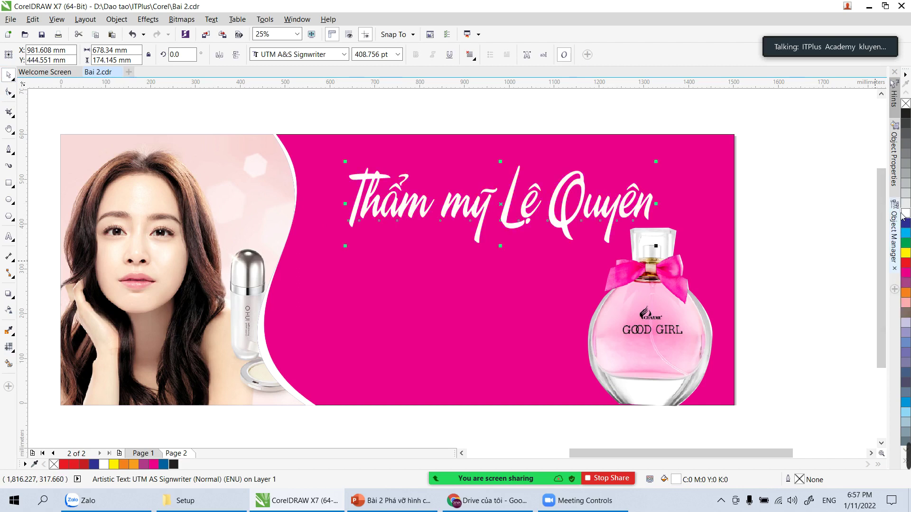
click(820, 206)
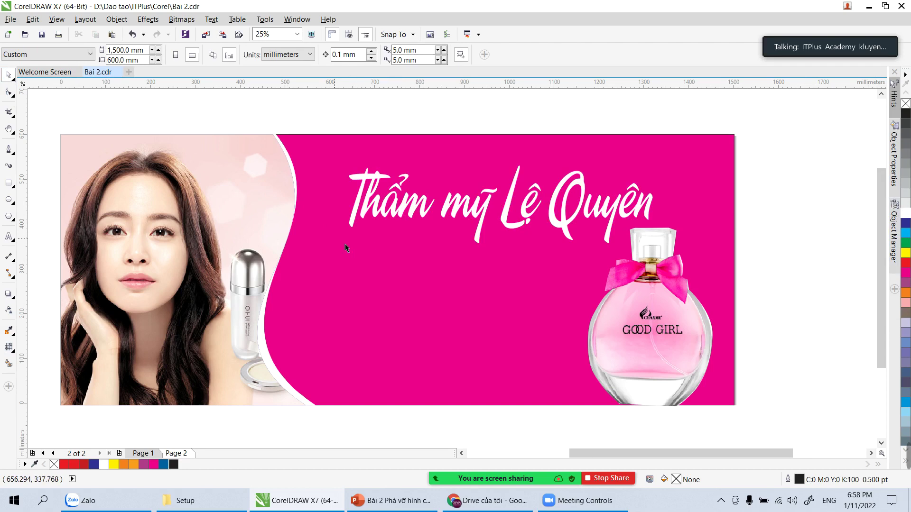
Step: Add a white 100 pt subtitle 'Nước hoa nhập khẩu Hàn Quốc' below the title
click(9, 236)
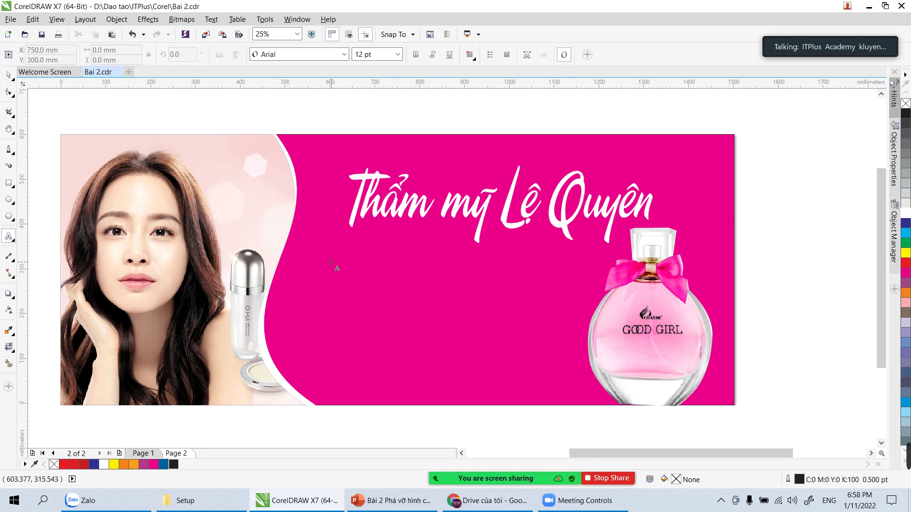
click(345, 274)
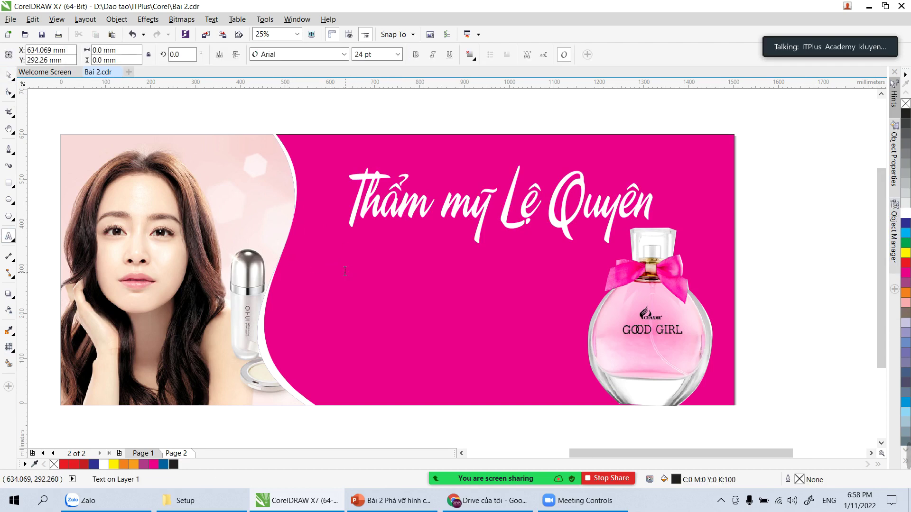
click(397, 54)
click(371, 213)
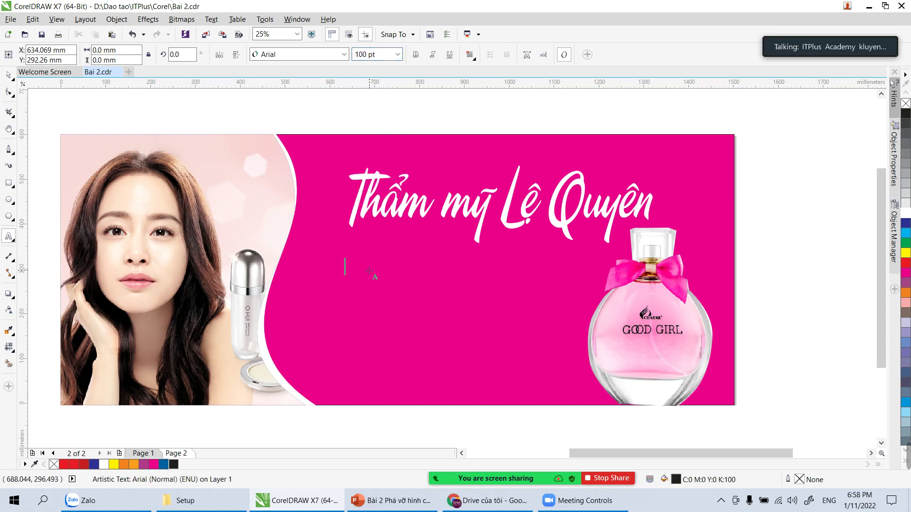
text(hoa nha)
text(pj khaaur)
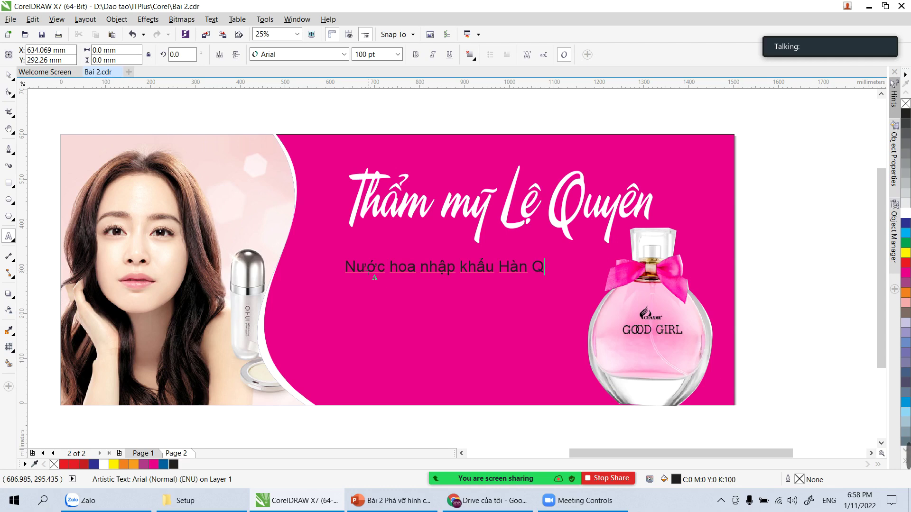
key(ctrl+space)
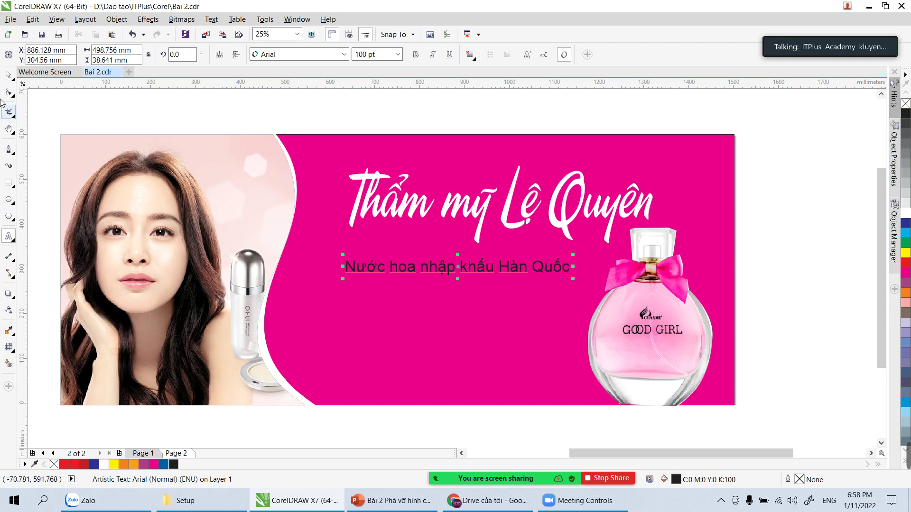
drag(387, 274, 389, 269)
drag(574, 275, 598, 276)
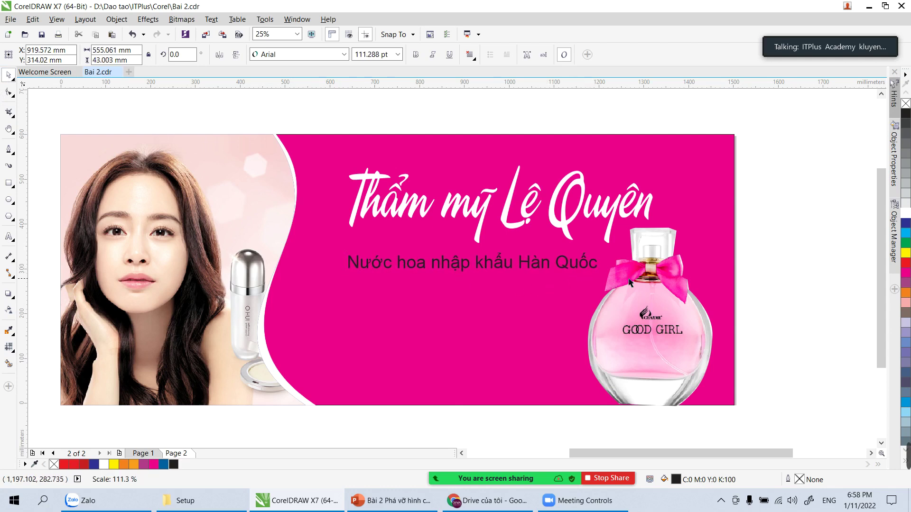
click(905, 210)
click(835, 233)
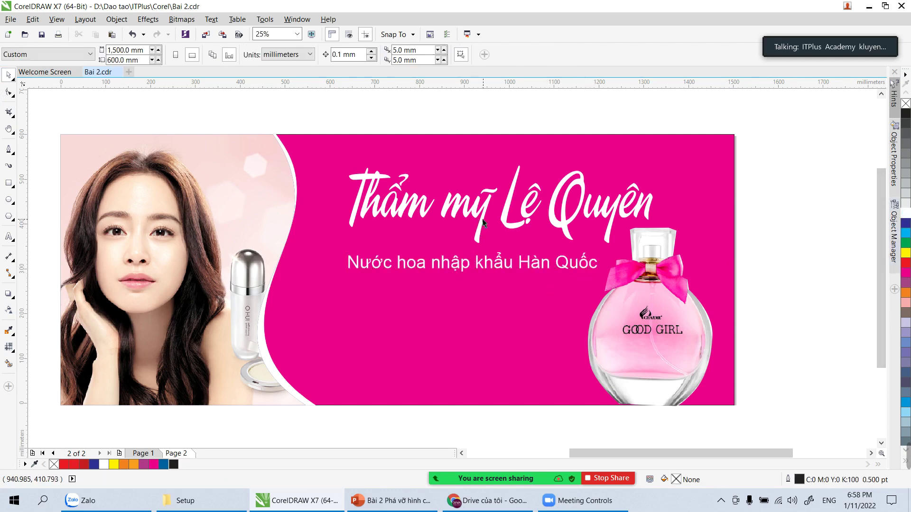
Step: Enlarge the title slightly and shift the subtitle a little left and up
click(477, 233)
drag(345, 247, 331, 259)
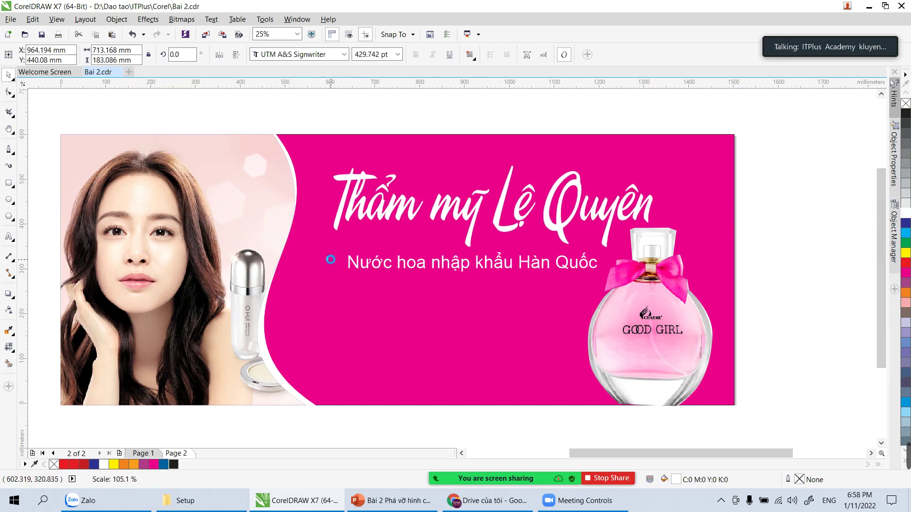
click(504, 262)
drag(504, 262, 487, 260)
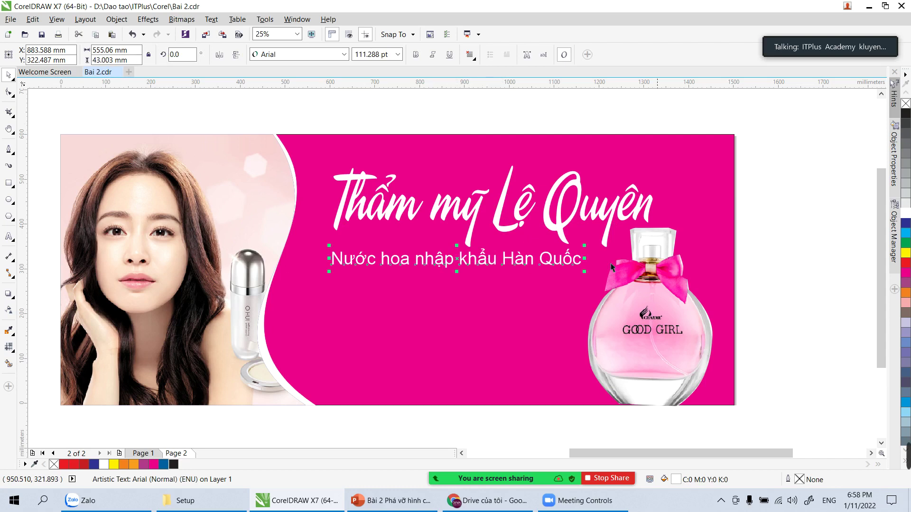
click(846, 240)
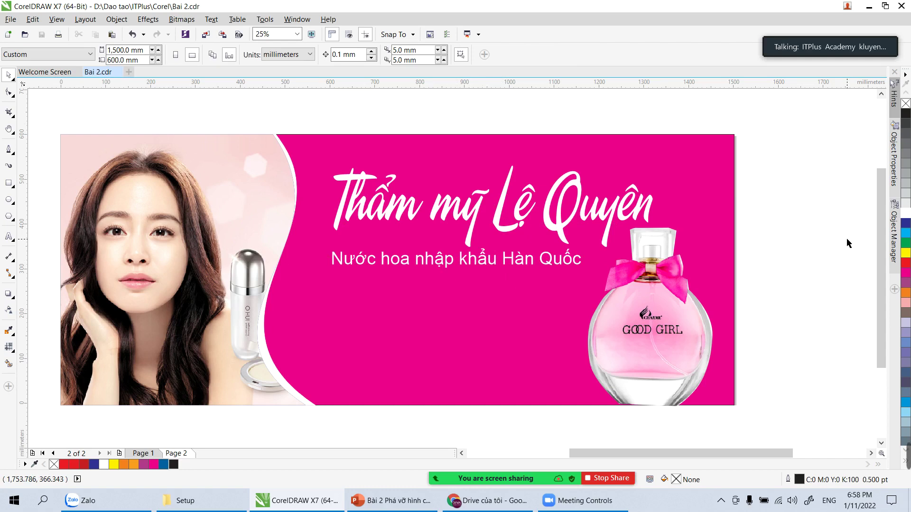
click(542, 265)
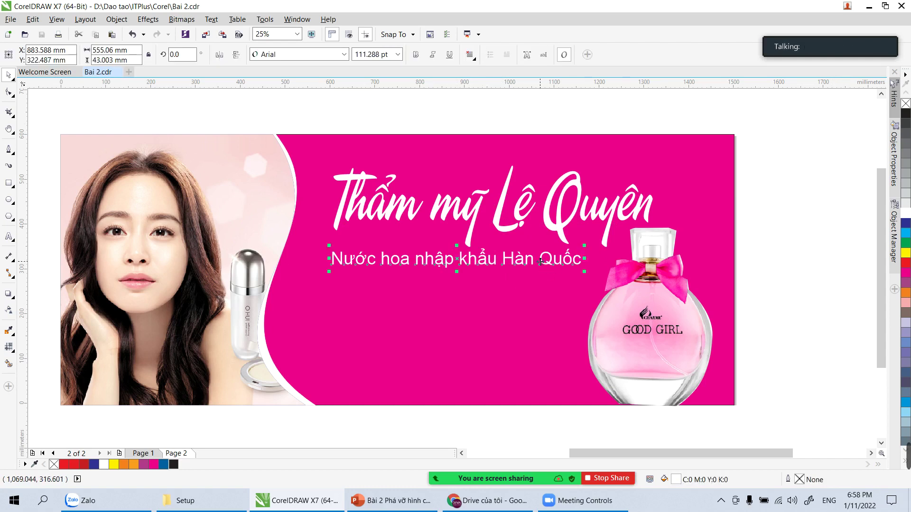
click(783, 250)
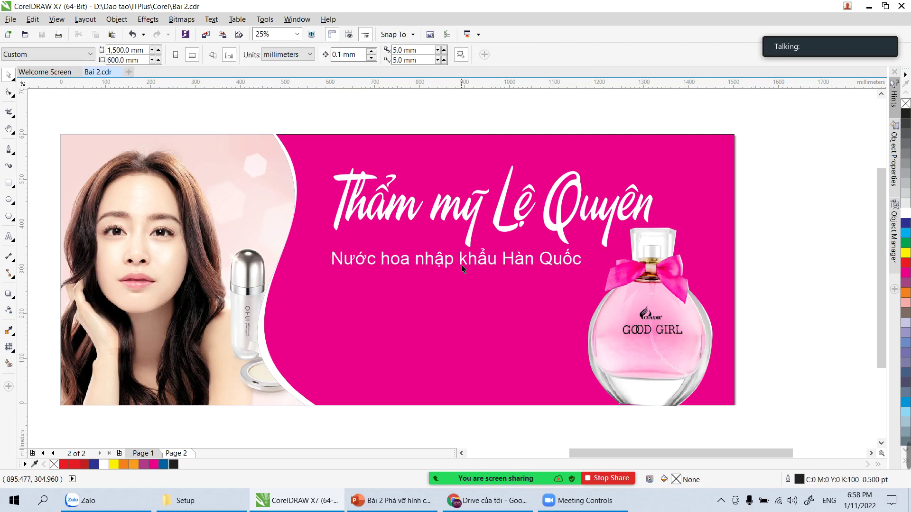
Step: Duplicate the subtitle below it and retype the copy as 'Các hãng như: Good Gril....'
drag(463, 267, 464, 294)
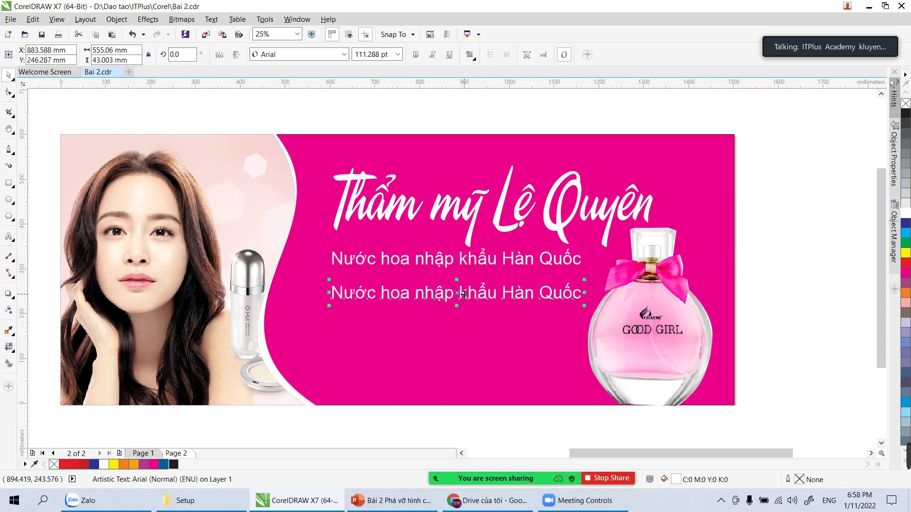
click(801, 272)
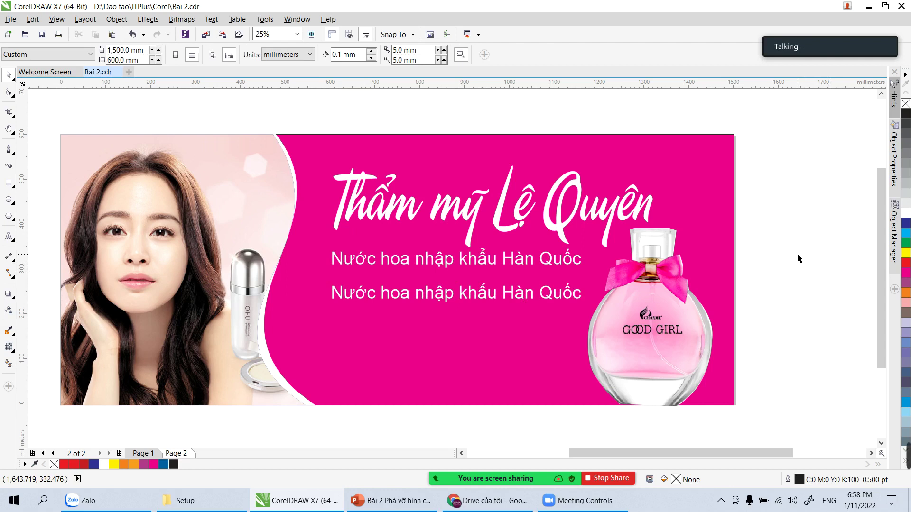
click(539, 296)
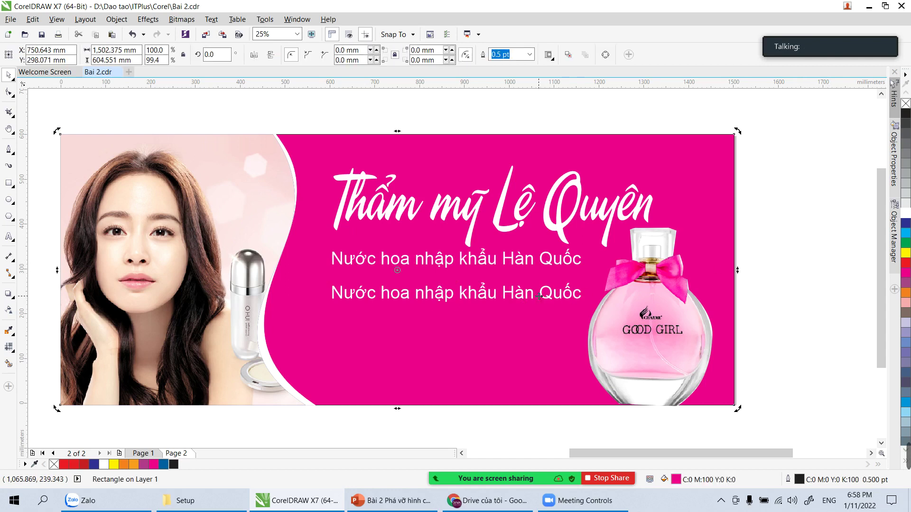
click(802, 273)
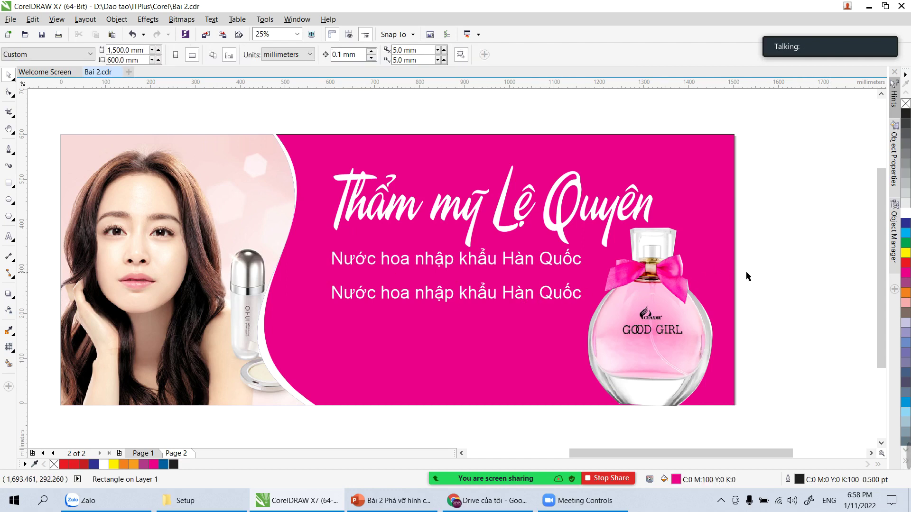
double_click(477, 293)
key(ctrl+a)
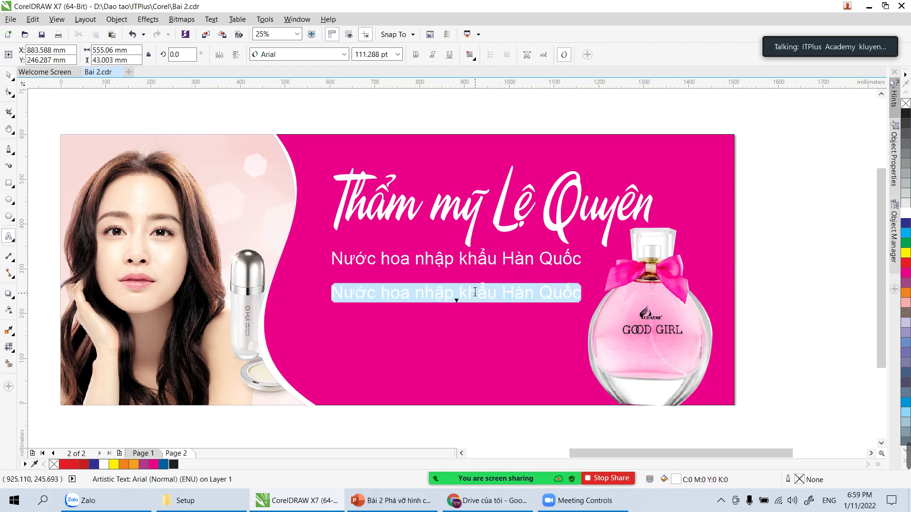
text(V)
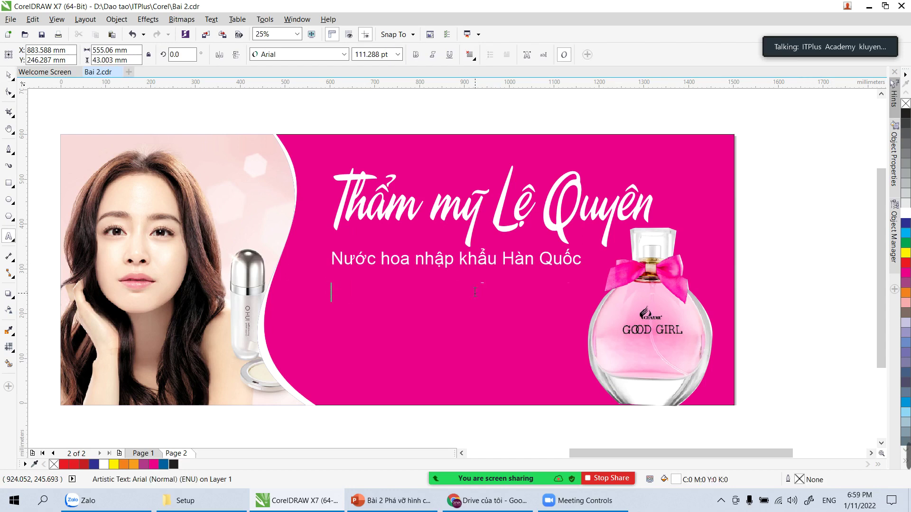
text(ác hãng)
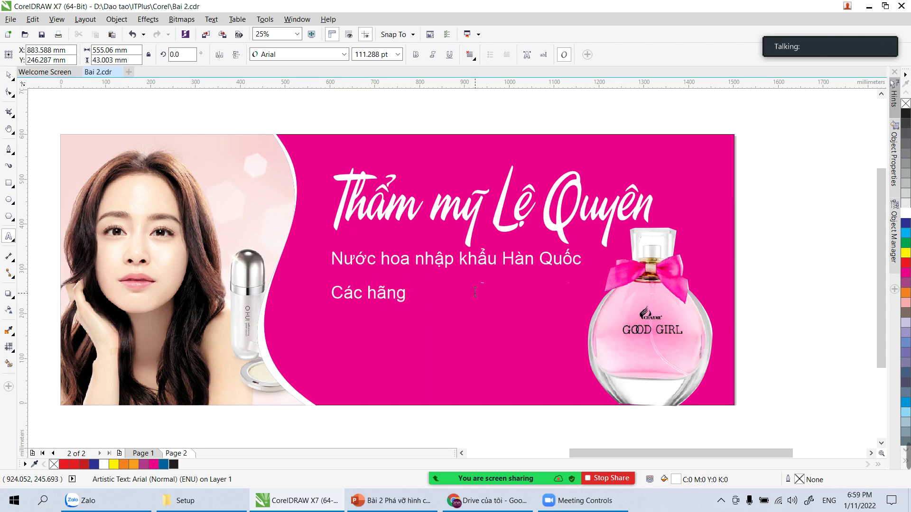
text( như: Good Gril)
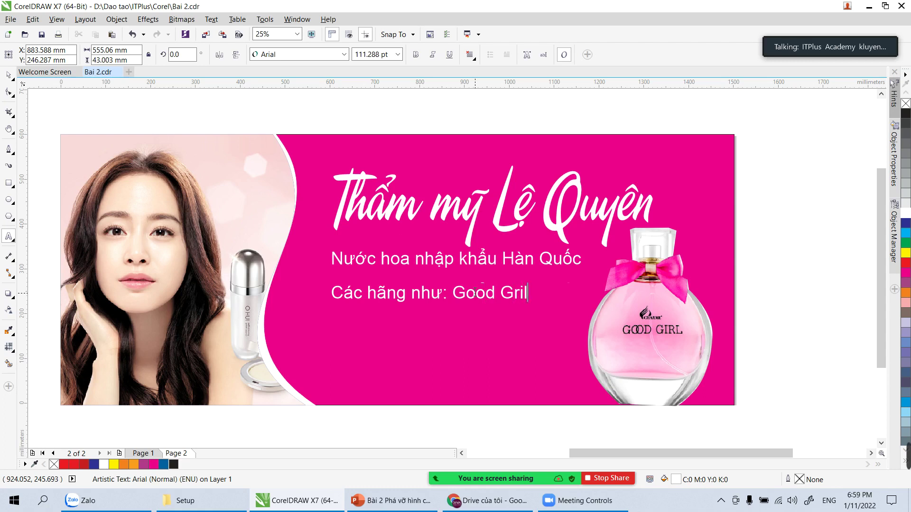
text(...)
Step: Enlarge the 'Các hãng như' line, make it bold, and move it lower
key(ctrl+space)
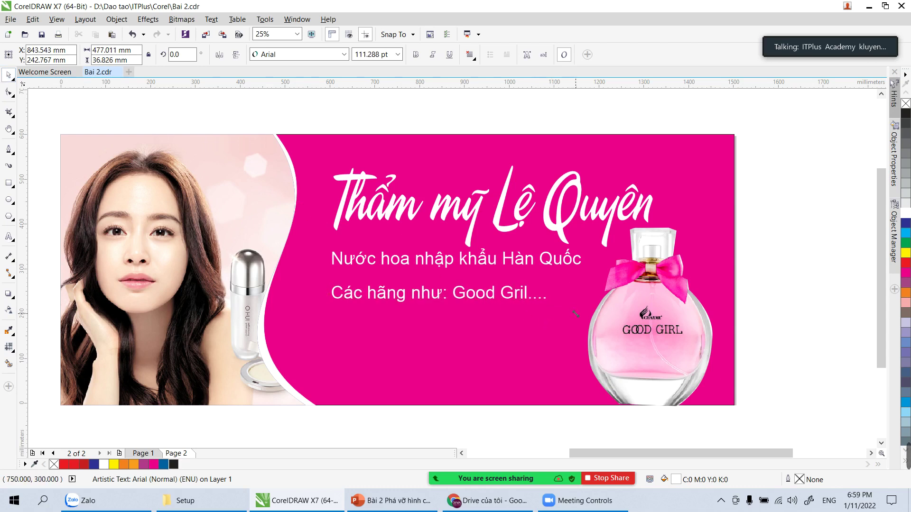
drag(575, 313, 576, 311)
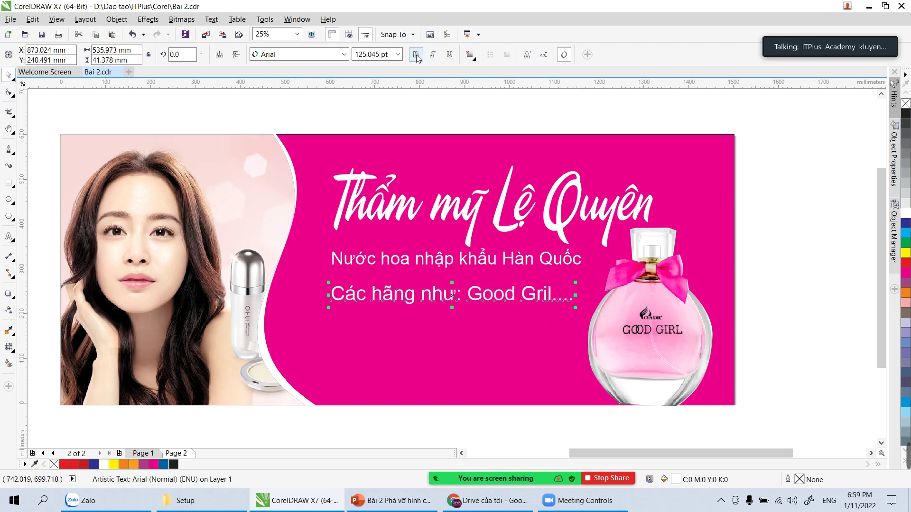
click(798, 284)
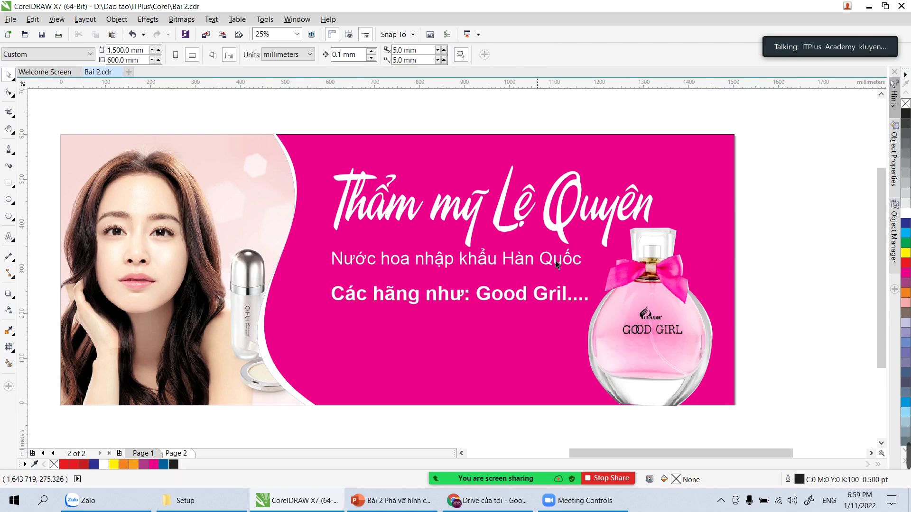
drag(483, 298, 480, 318)
Step: Delete an extra subtitle copy and switch to Page 1 with the Rolex watch banner
click(485, 195)
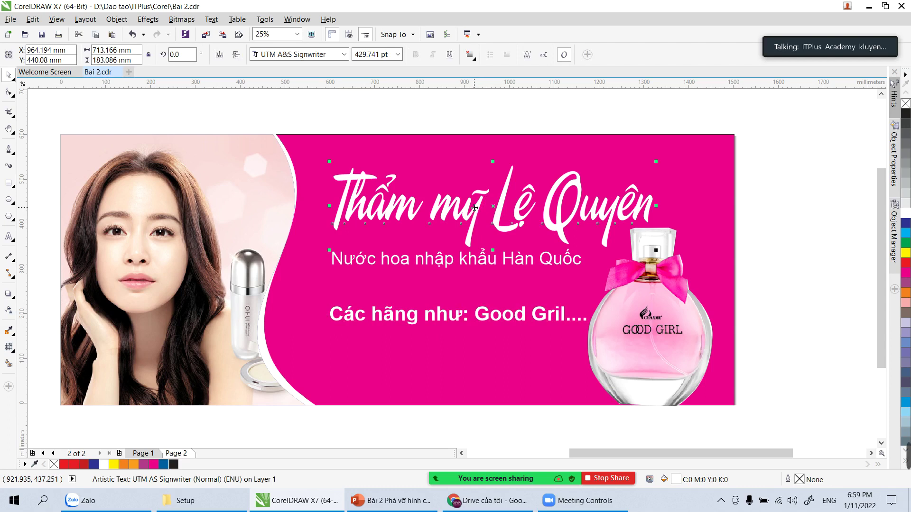
click(779, 275)
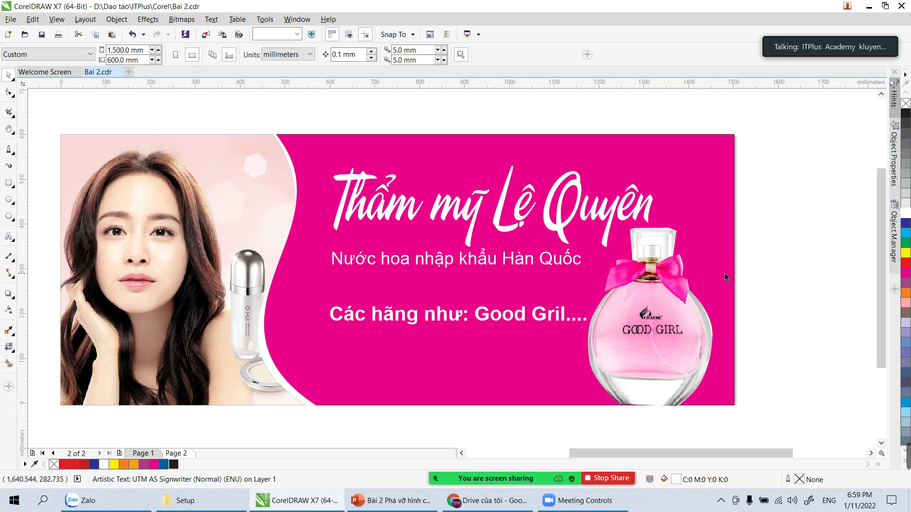
click(515, 315)
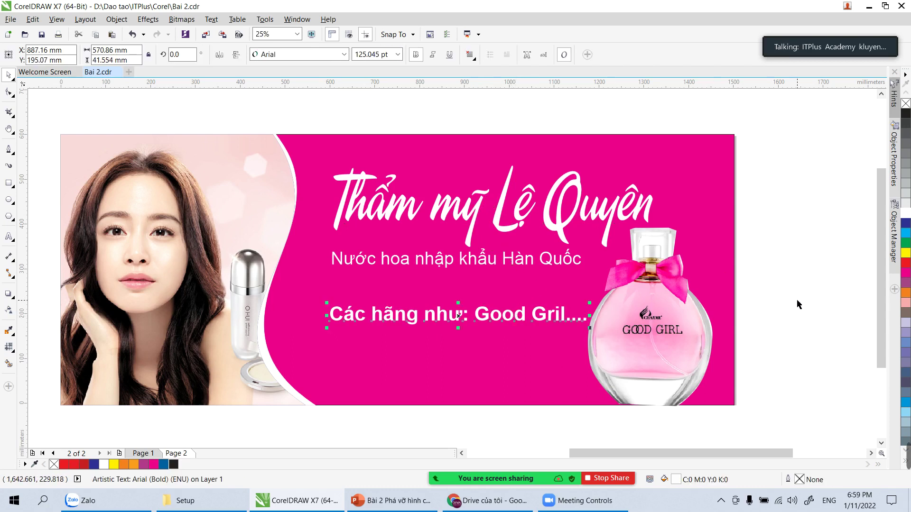
drag(435, 264, 433, 348)
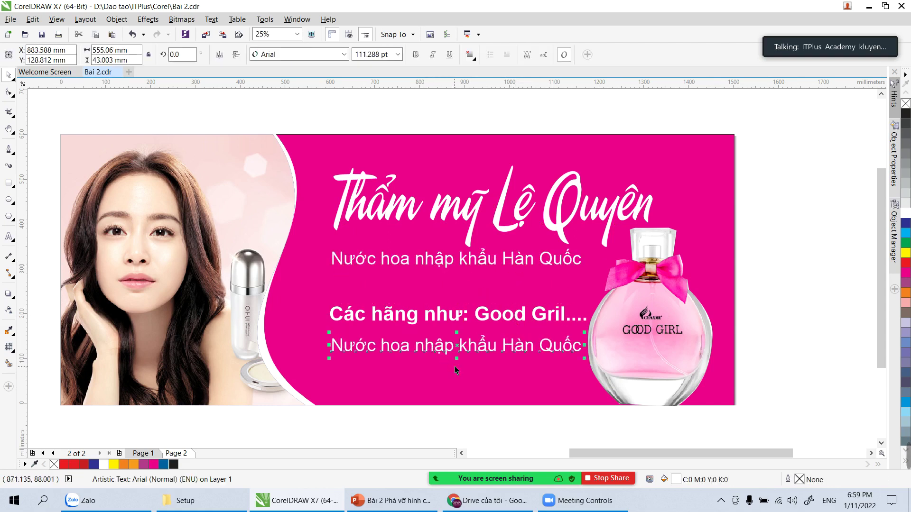
click(787, 317)
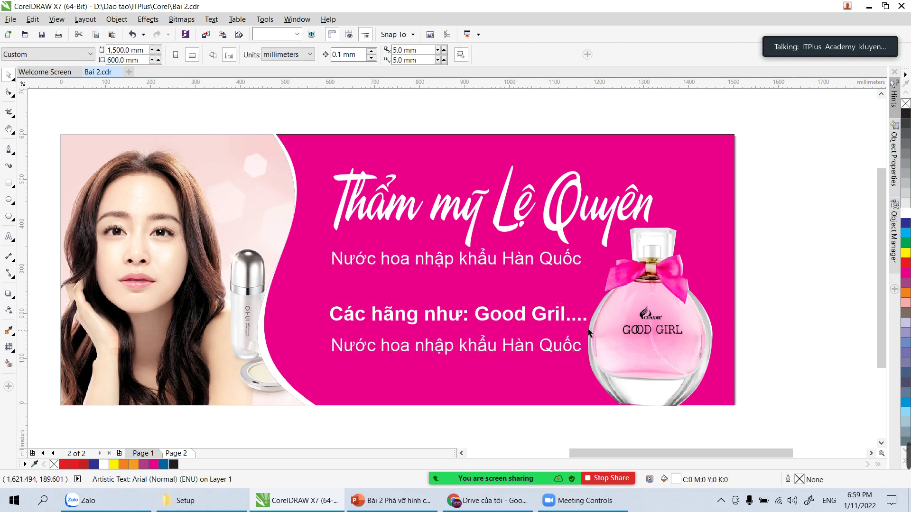
click(480, 348)
key(Delete)
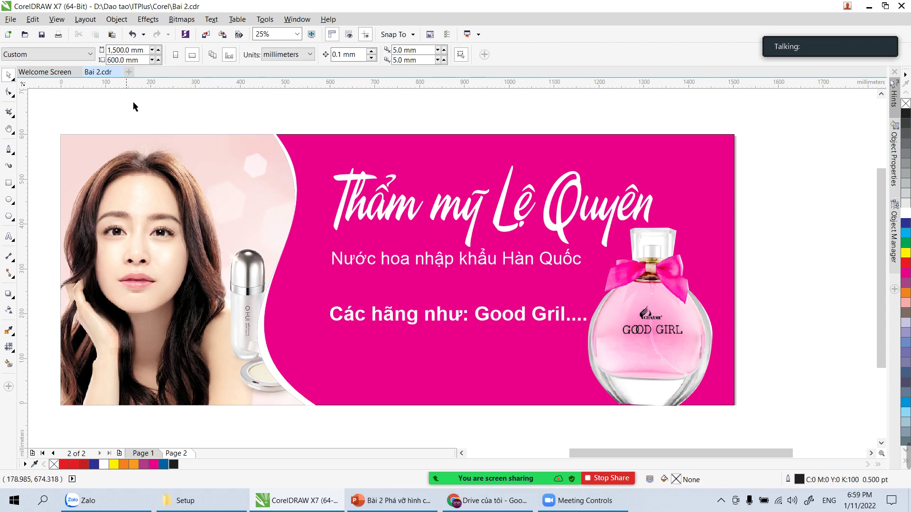
click(144, 454)
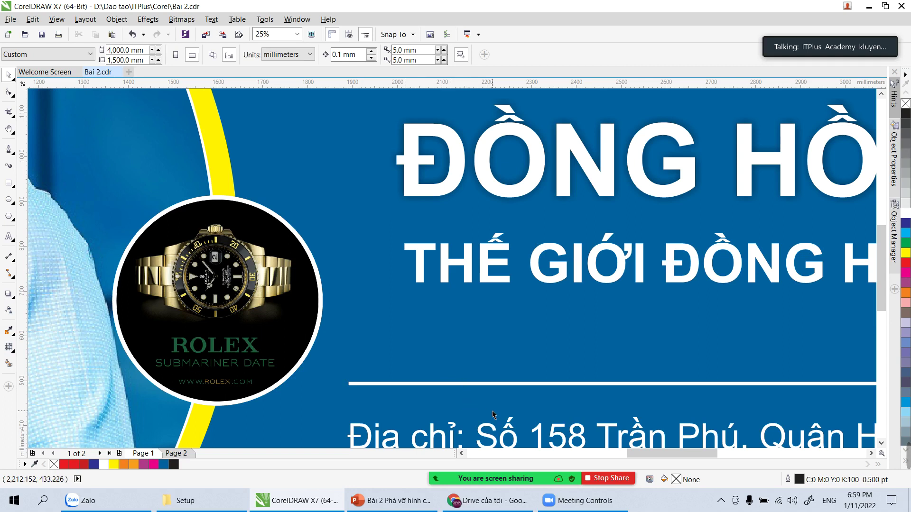
scroll(517, 417, down, 3)
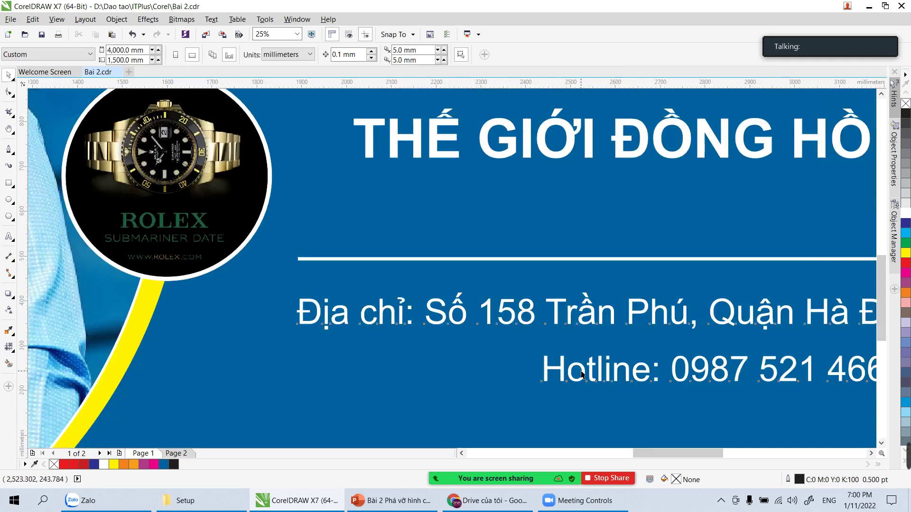
Step: Bring the address and hotline text from Page 1 into the pink banner, scaled down
click(583, 375)
click(183, 453)
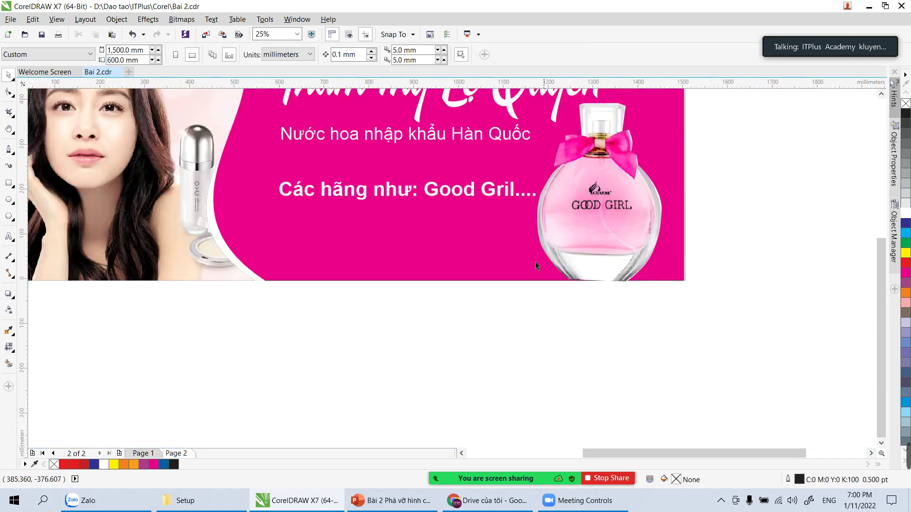
key(Tab)
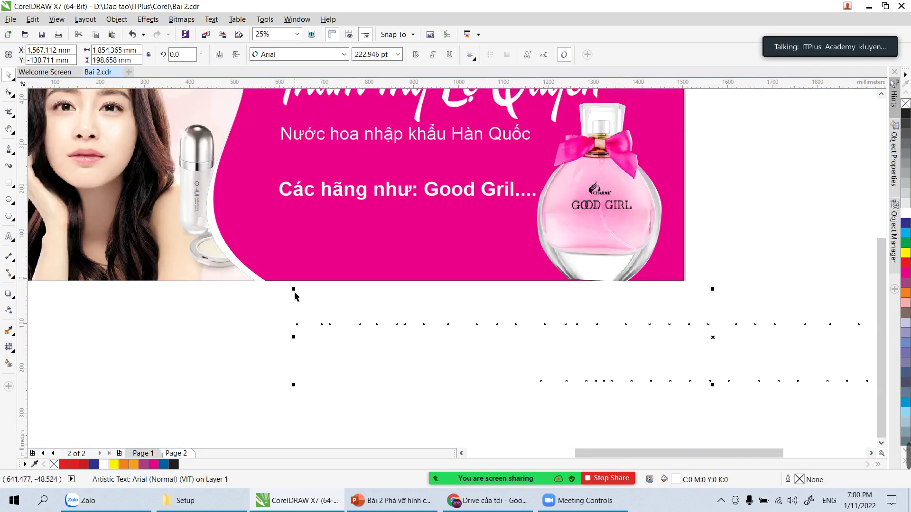
drag(293, 288, 424, 319)
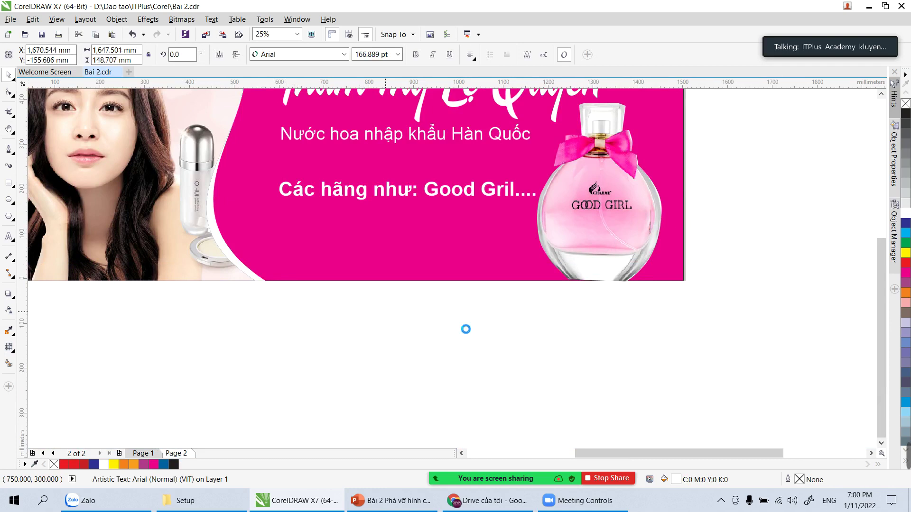
drag(576, 352, 392, 242)
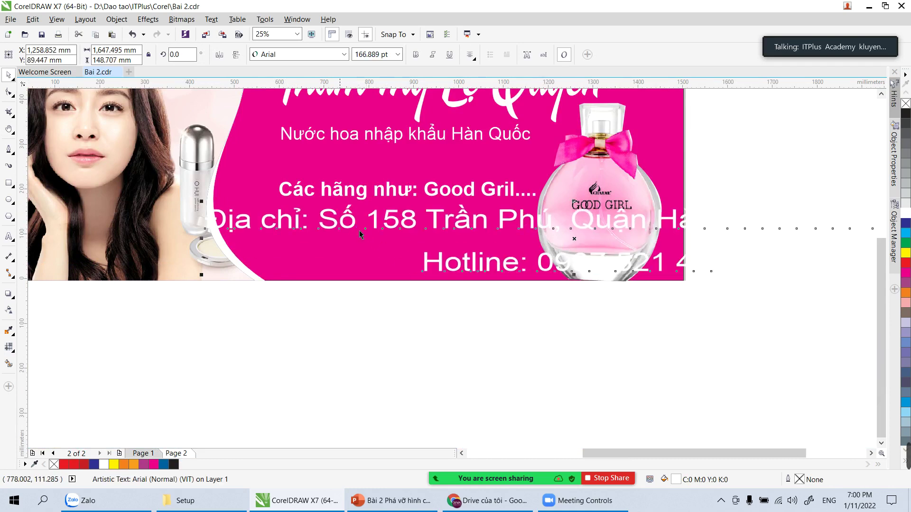
Step: Undo accidental resizes, move the address text left and up, and open text alignment choices
drag(202, 202, 308, 214)
key(ctrl+z)
click(422, 229)
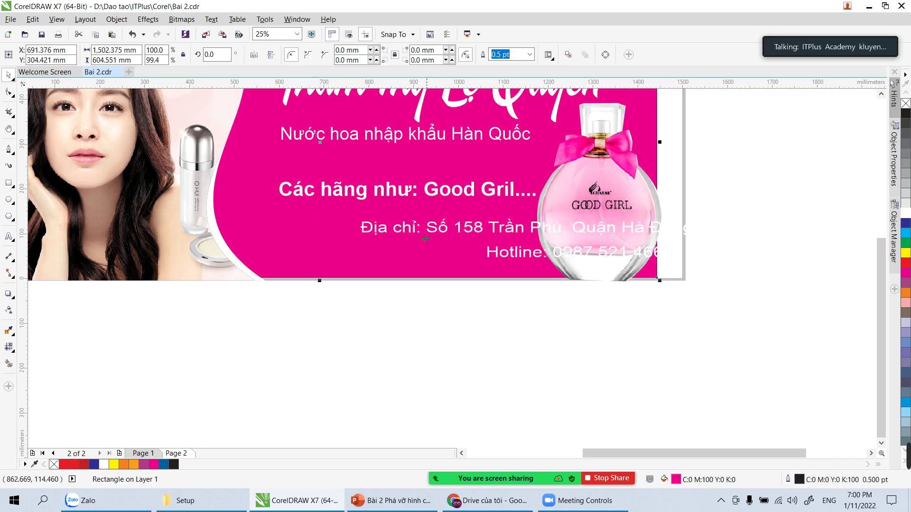
key(ctrl+z)
click(689, 246)
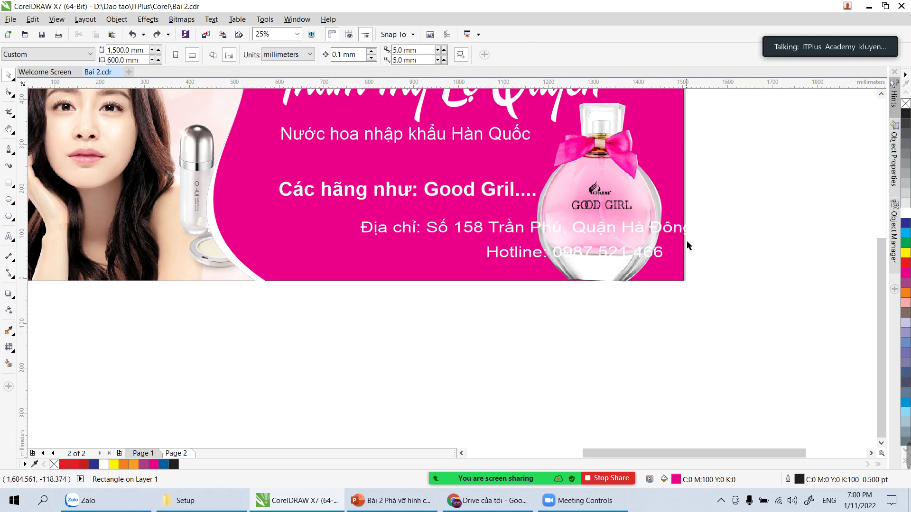
click(636, 229)
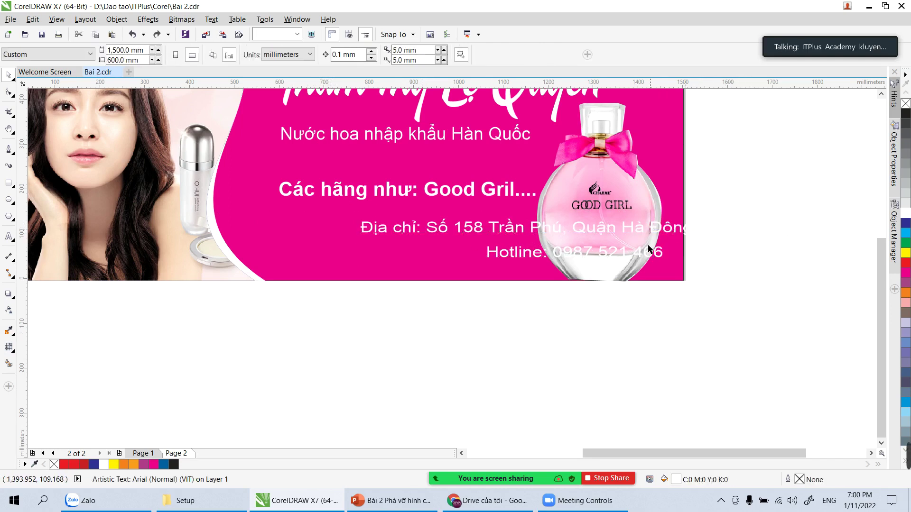
click(645, 336)
drag(518, 232, 437, 223)
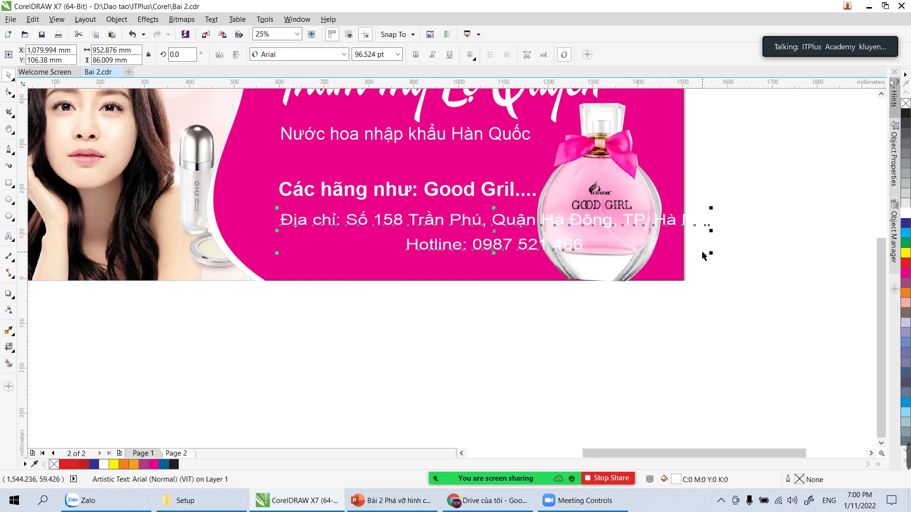
click(469, 55)
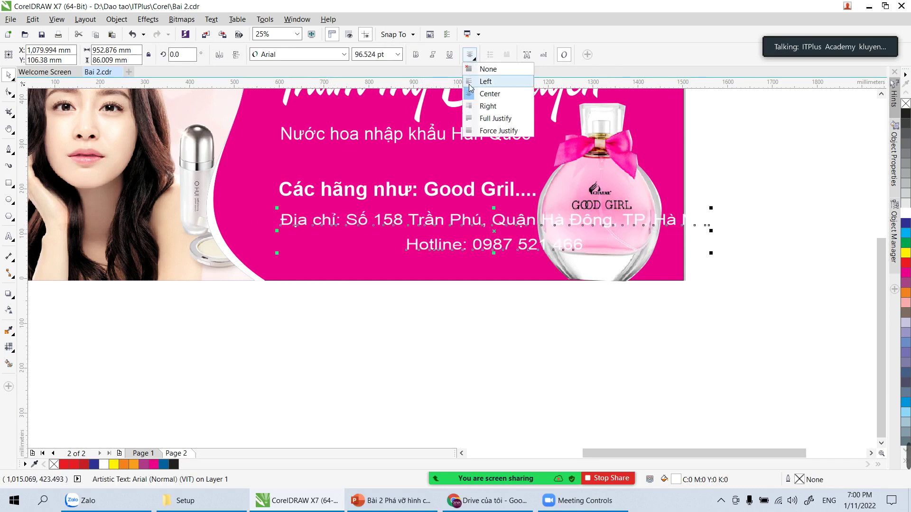
Step: Left-align the address and hotline text, tighten its letter spacing and scale it down
click(484, 81)
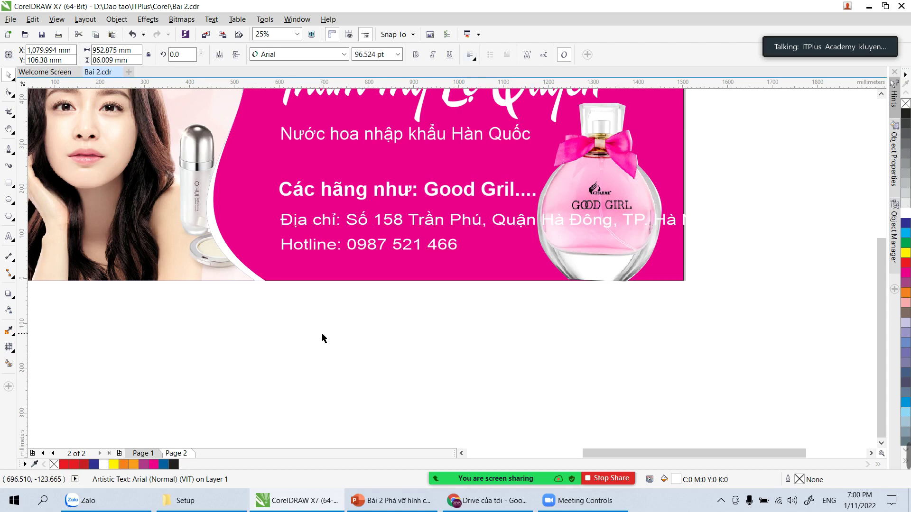
key(F8)
click(358, 220)
key(ctrl+a)
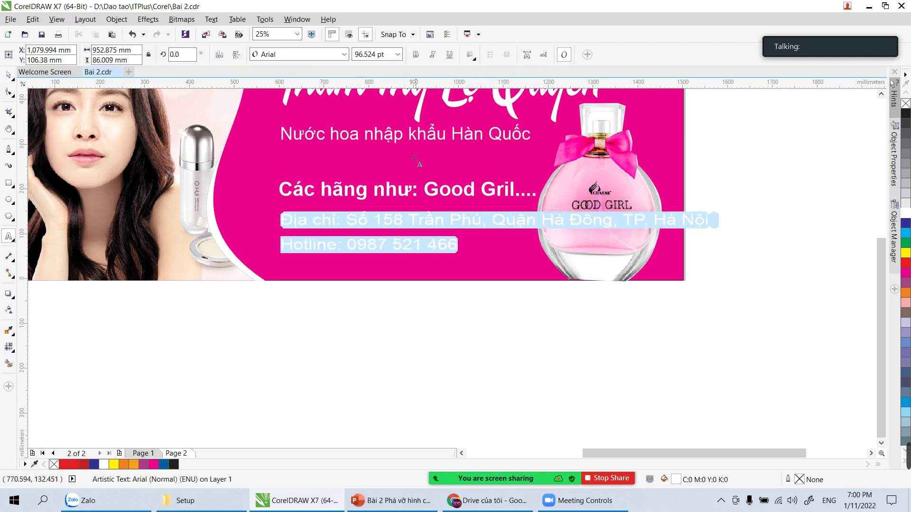
click(469, 54)
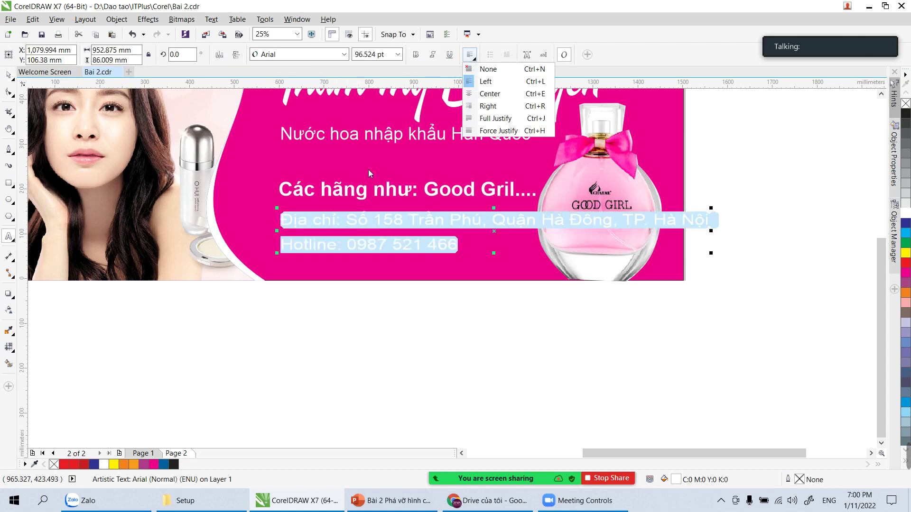
click(10, 72)
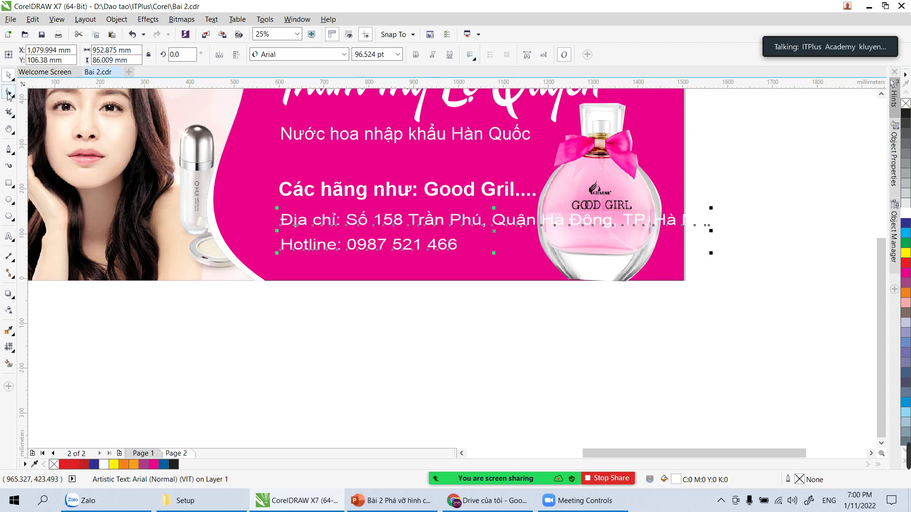
click(9, 92)
drag(711, 253, 648, 254)
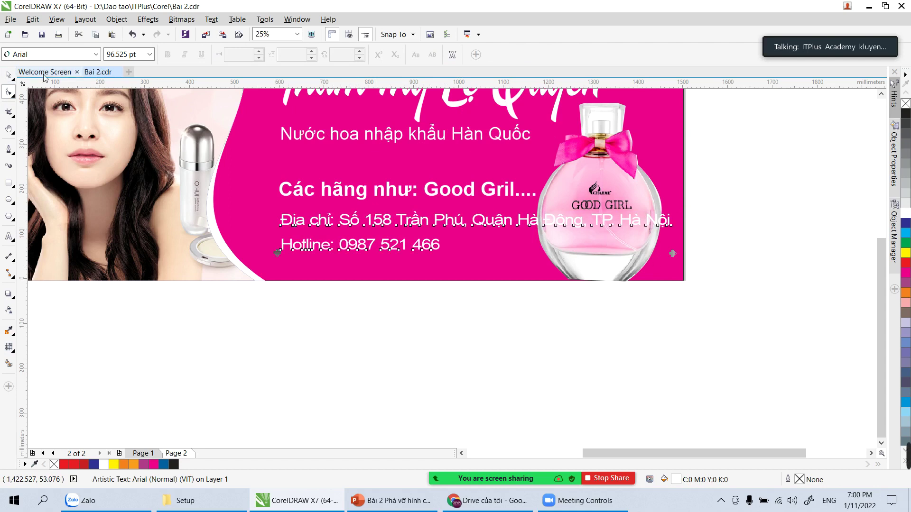
click(9, 74)
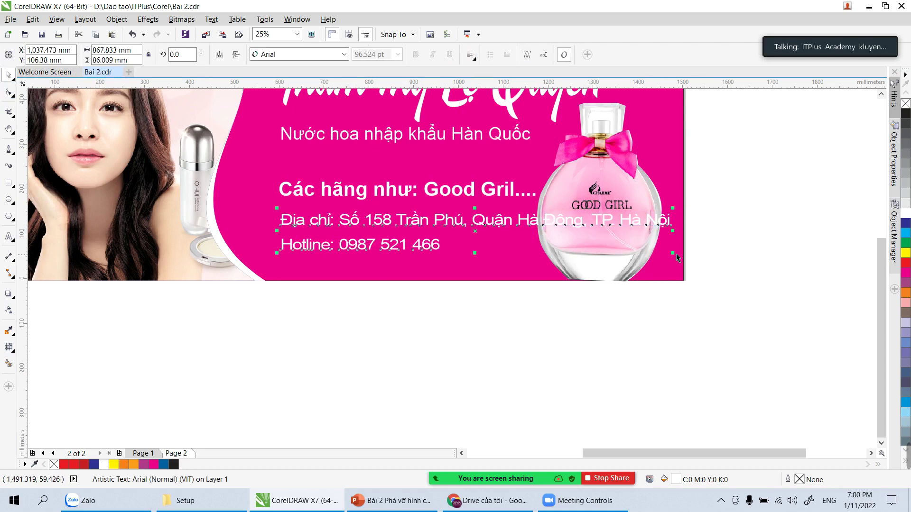
drag(677, 258, 598, 257)
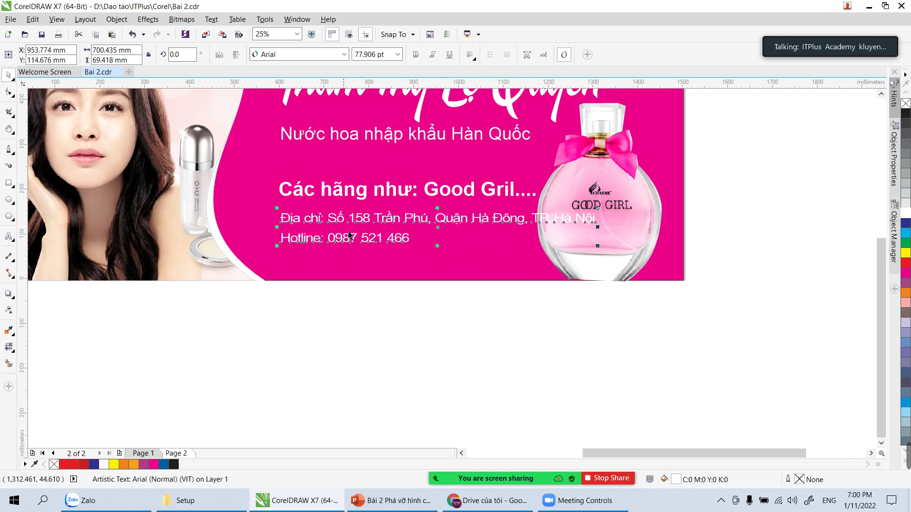
Step: Delete 'Địa chỉ: ' and 'Quận' from the address, then enlarge the text slightly to 82.016 pt
click(9, 236)
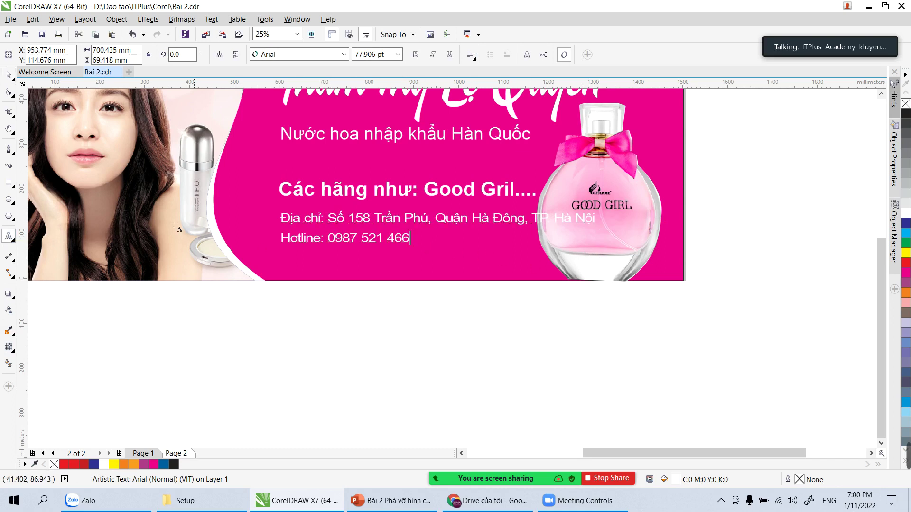
drag(328, 218, 280, 219)
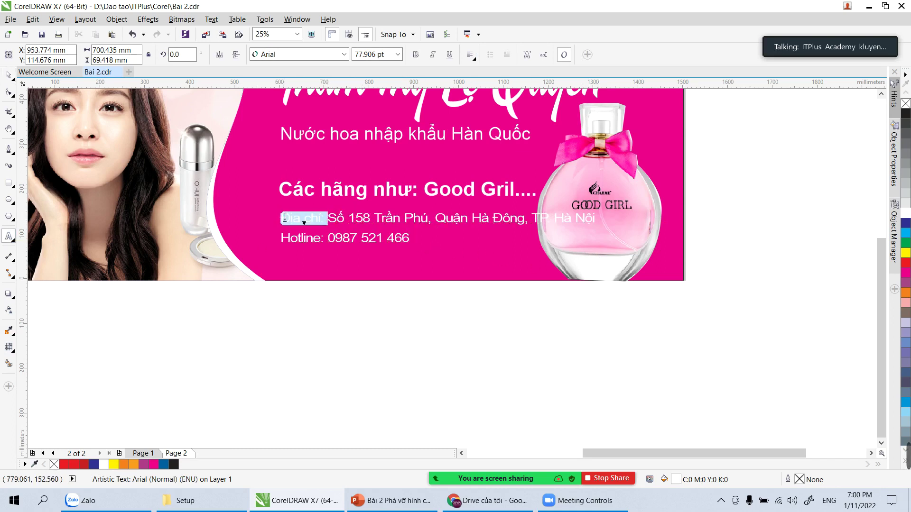
key(BackSpace)
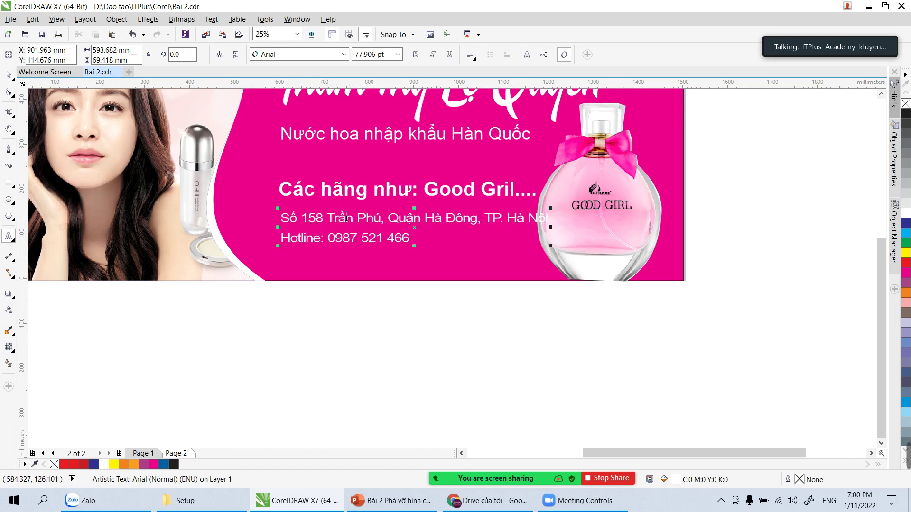
drag(426, 218, 388, 219)
key(BackSpace)
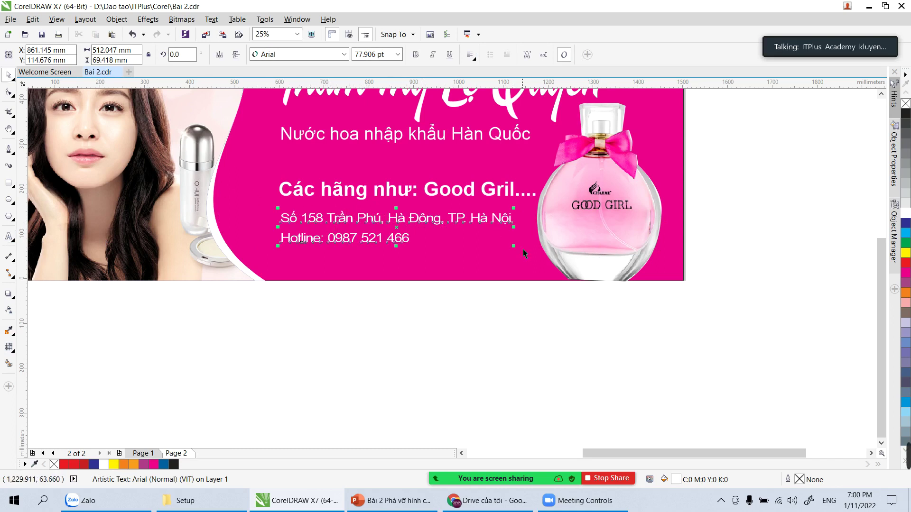
drag(513, 246, 525, 249)
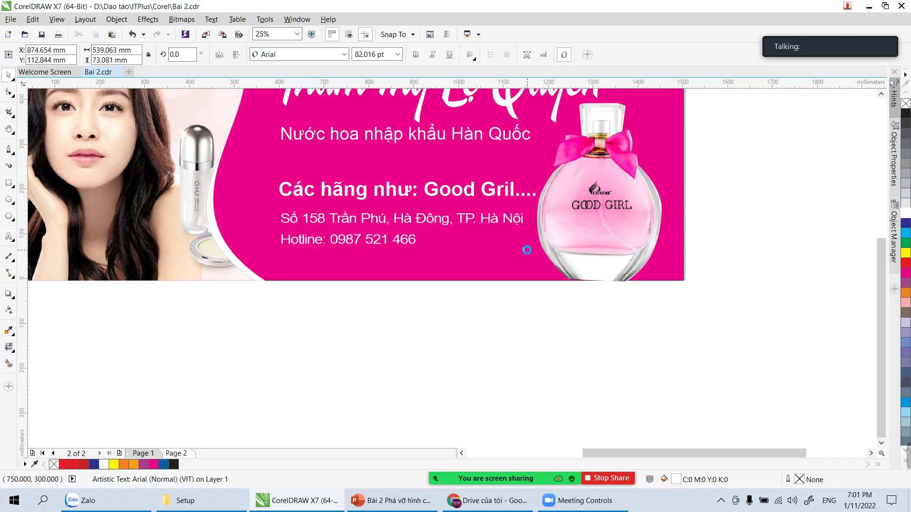
click(559, 329)
scroll(559, 329, down, 2)
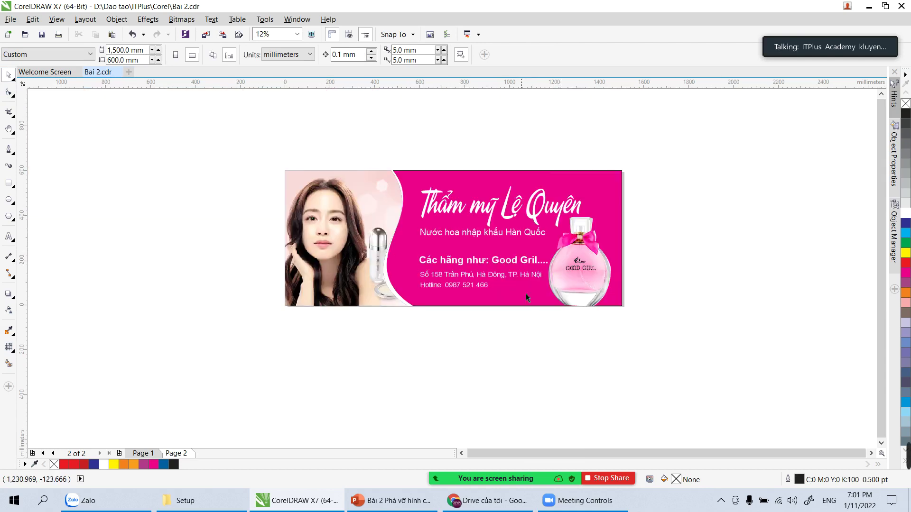
key(z)
drag(589, 295, 668, 329)
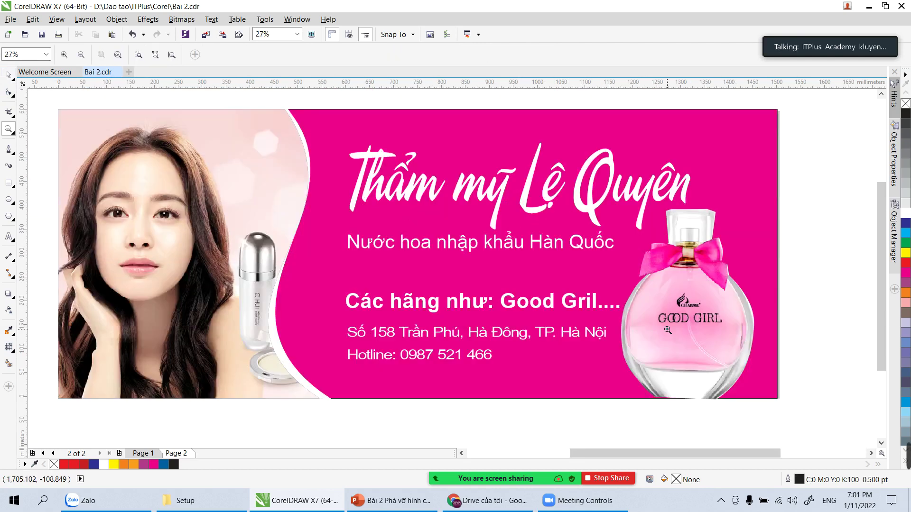
key(h)
drag(436, 313, 452, 312)
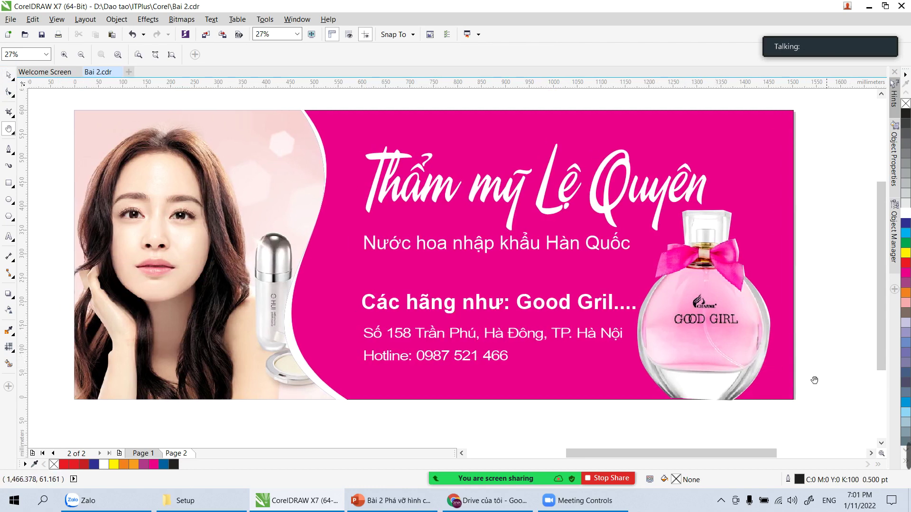
key(space)
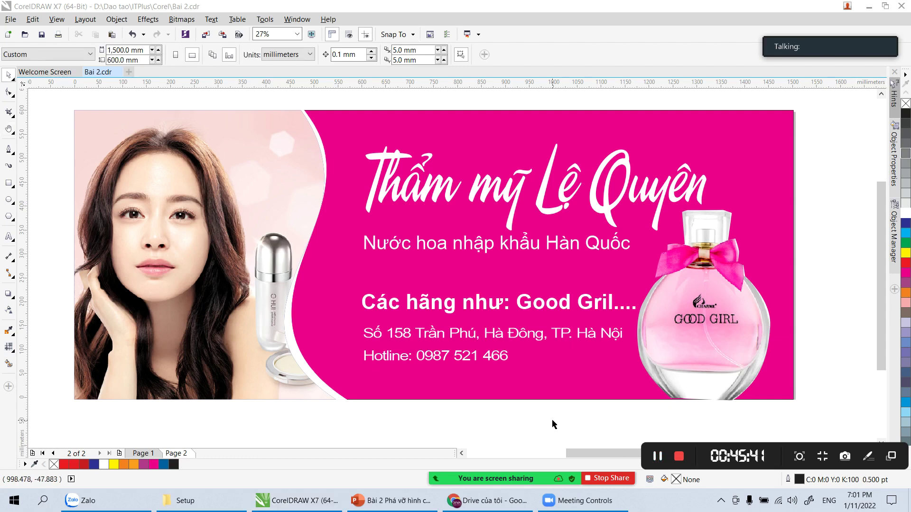
scroll(564, 415, down, 2)
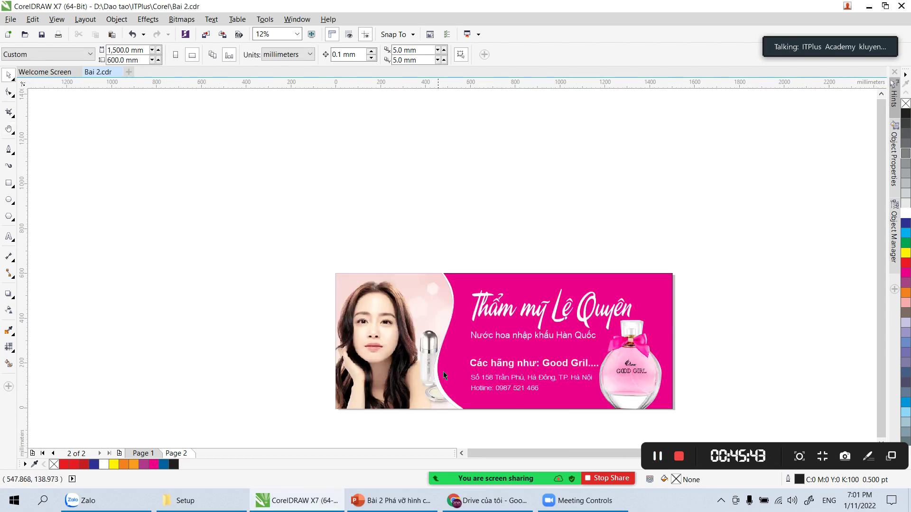
key(z)
drag(332, 273, 488, 374)
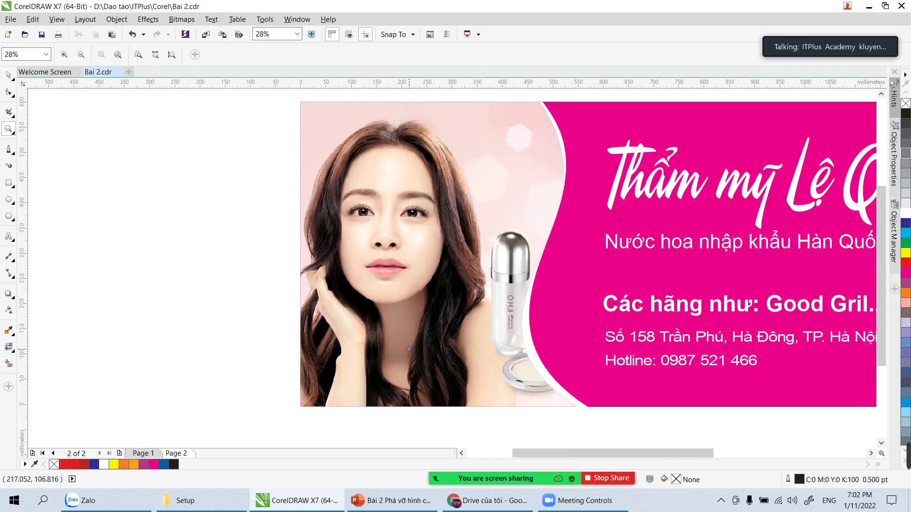
key(h)
drag(355, 116, 362, 223)
scroll(309, 210, down, 5)
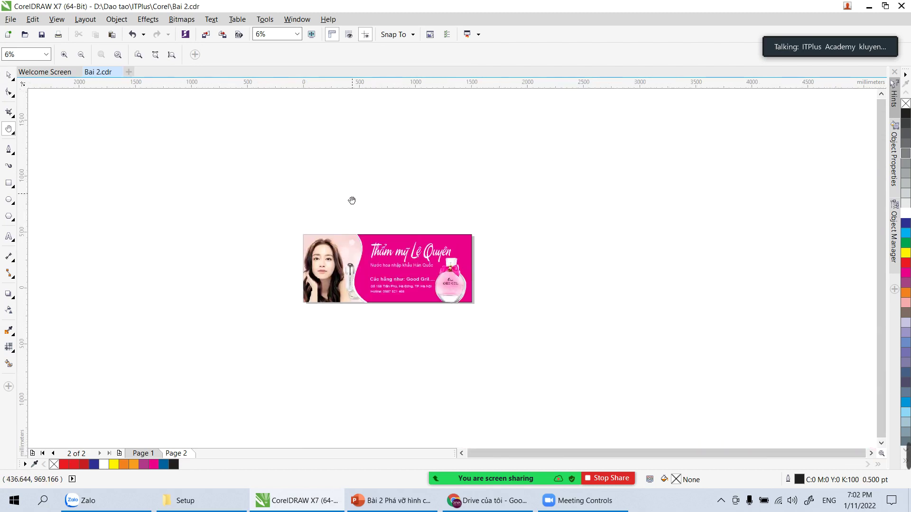
scroll(344, 226, up, 2)
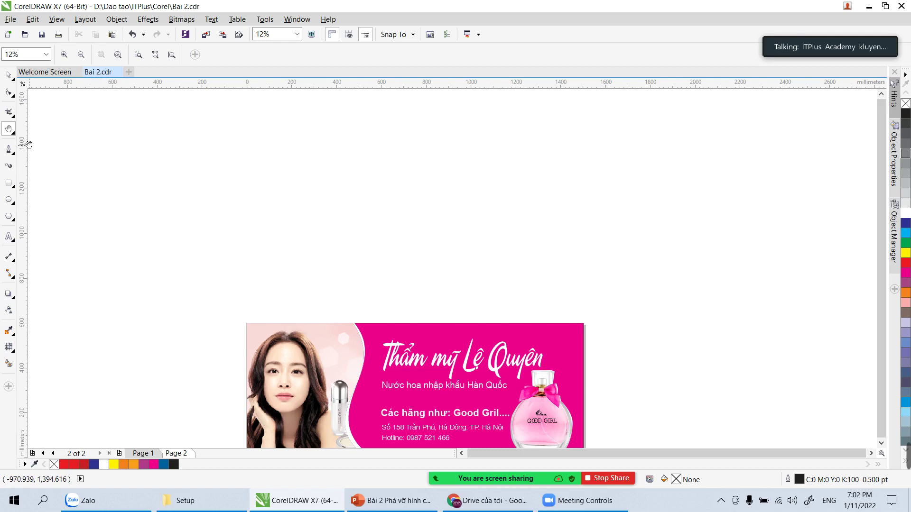
Step: Import the sleeping-girl photo and place it in a rectangle above the pink banner
click(11, 19)
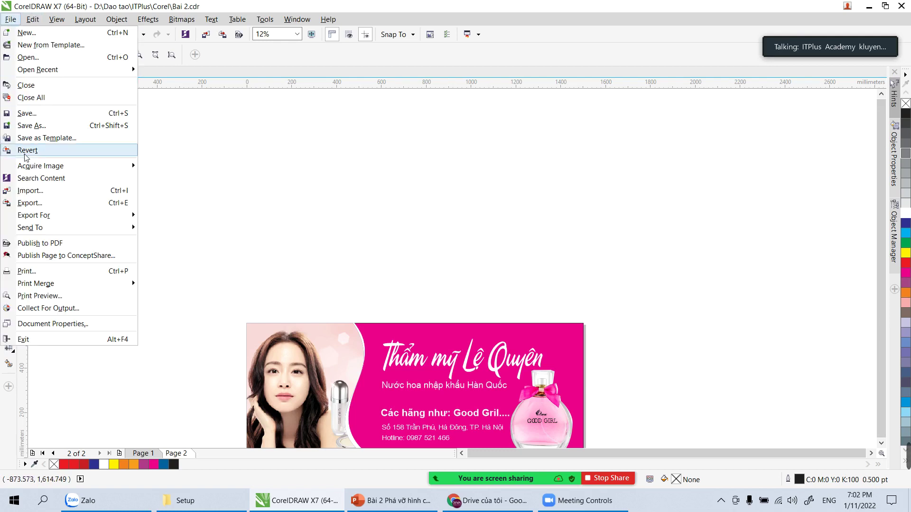
click(29, 191)
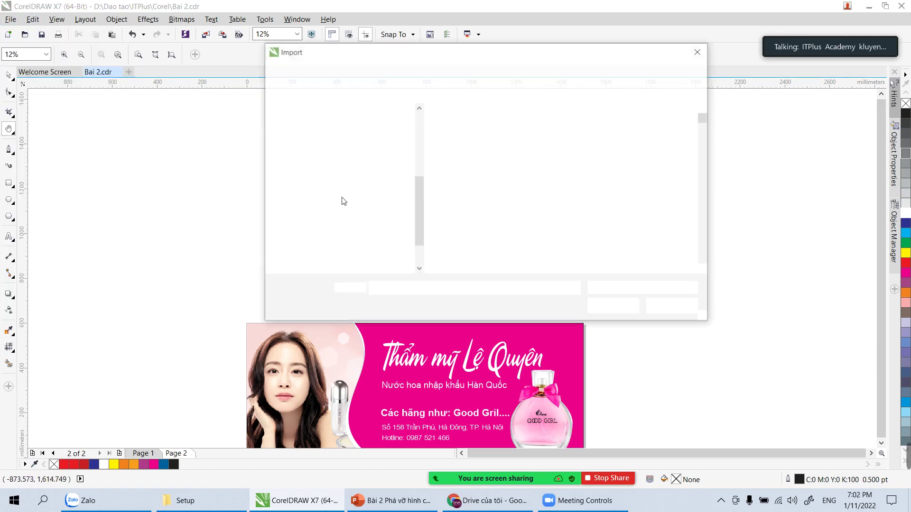
double_click(592, 151)
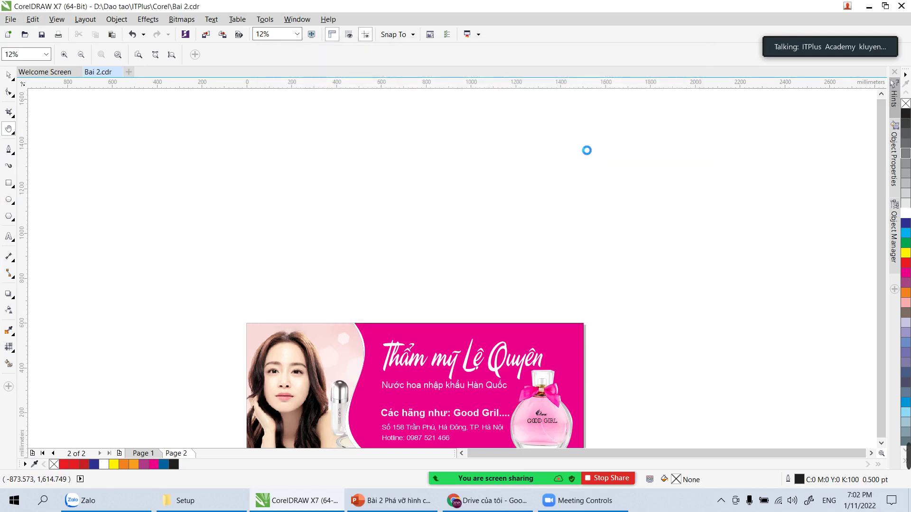
drag(179, 127, 370, 252)
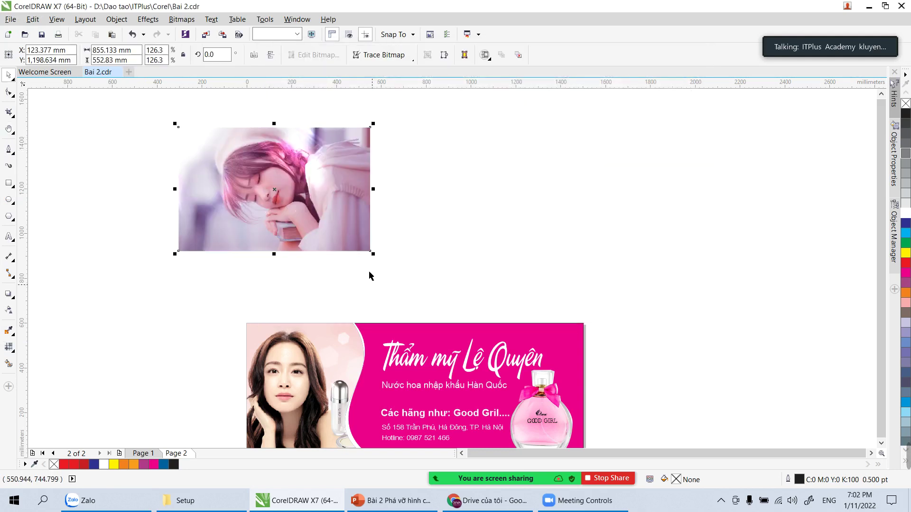
click(52, 129)
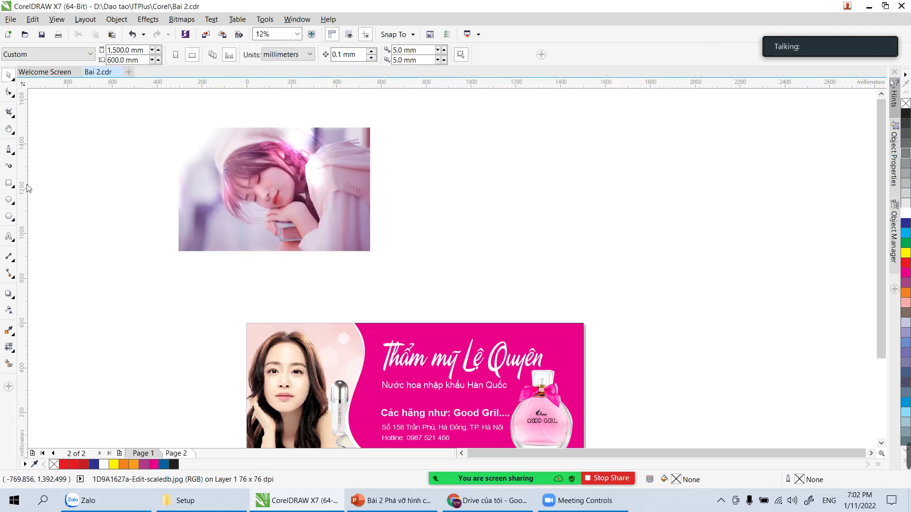
click(9, 218)
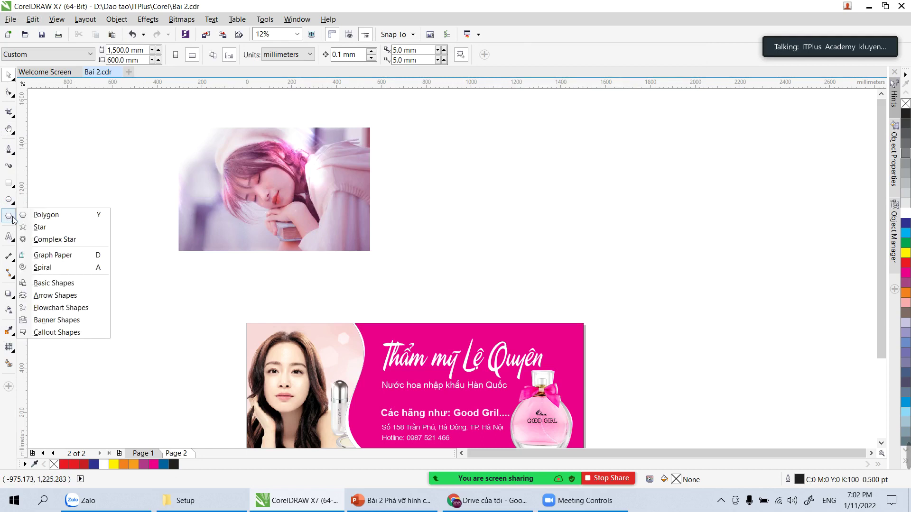
Step: Draw a pentagon over the photo and fine-tune its size
click(46, 215)
drag(211, 141, 328, 252)
drag(200, 133, 189, 122)
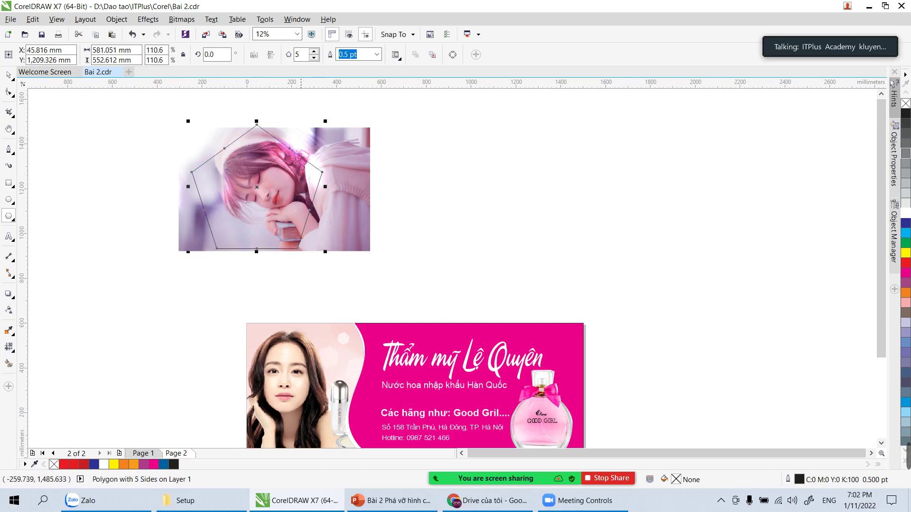
drag(325, 121, 321, 125)
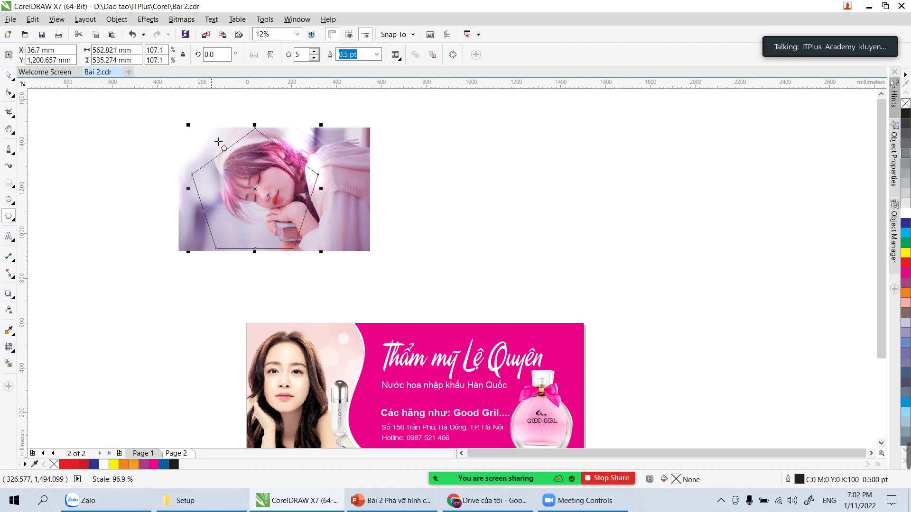
Step: Select the sleeping-girl photo and choose Object > PowerClip > Place Inside Frame
click(9, 75)
click(345, 209)
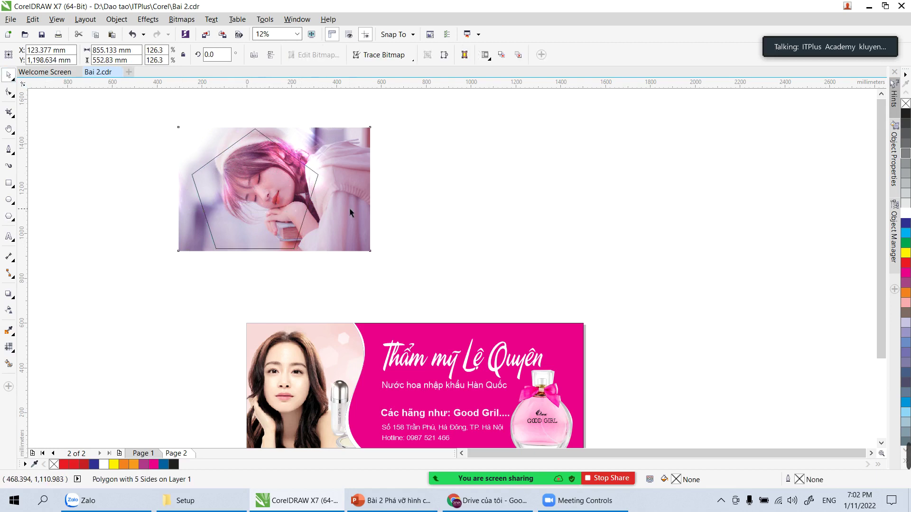
click(417, 204)
click(352, 196)
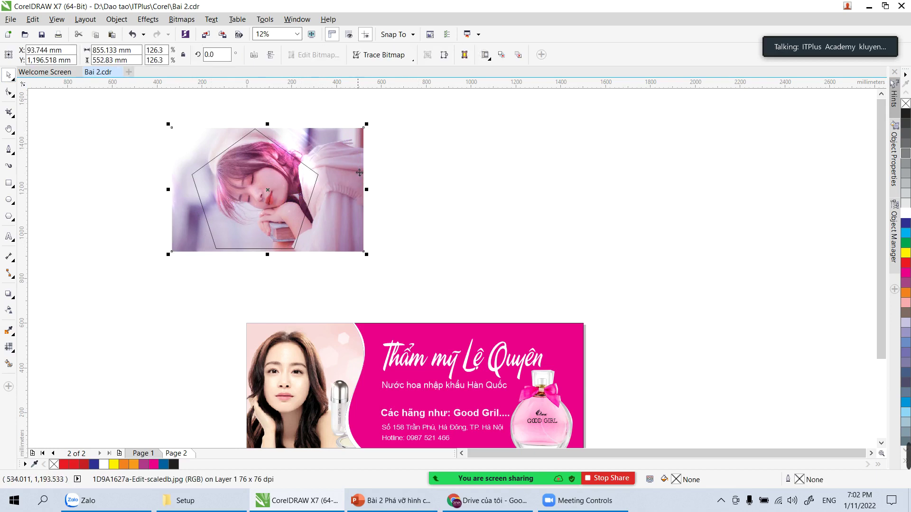
click(111, 18)
mouse_move(132, 116)
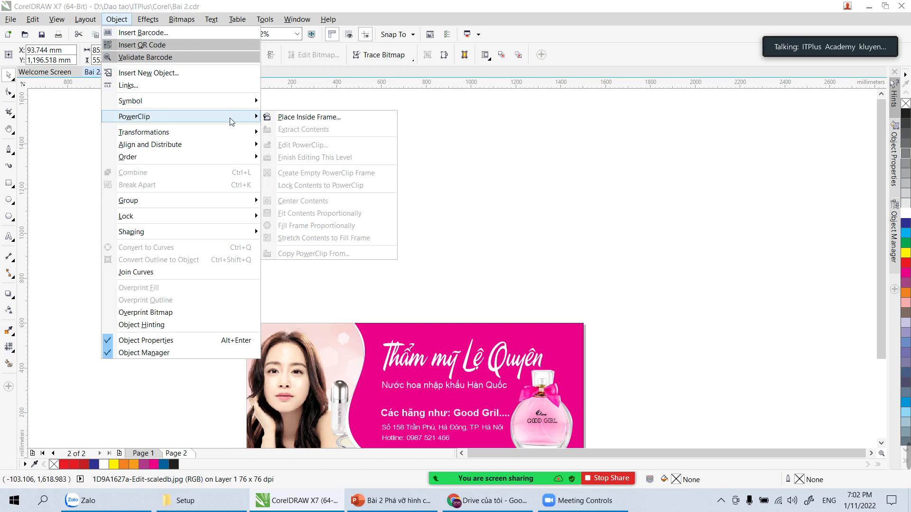
click(307, 120)
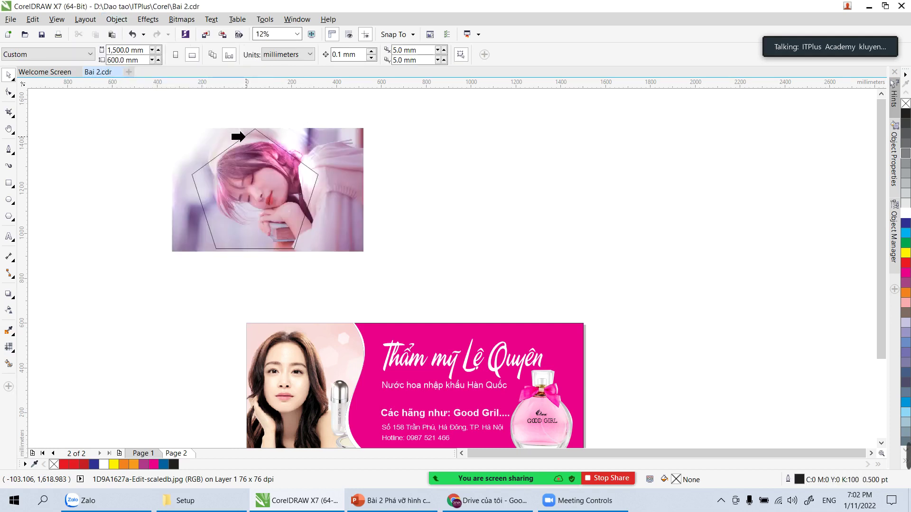
Step: Clip the photo into the pentagon and nudge the PowerClip right and down
click(245, 137)
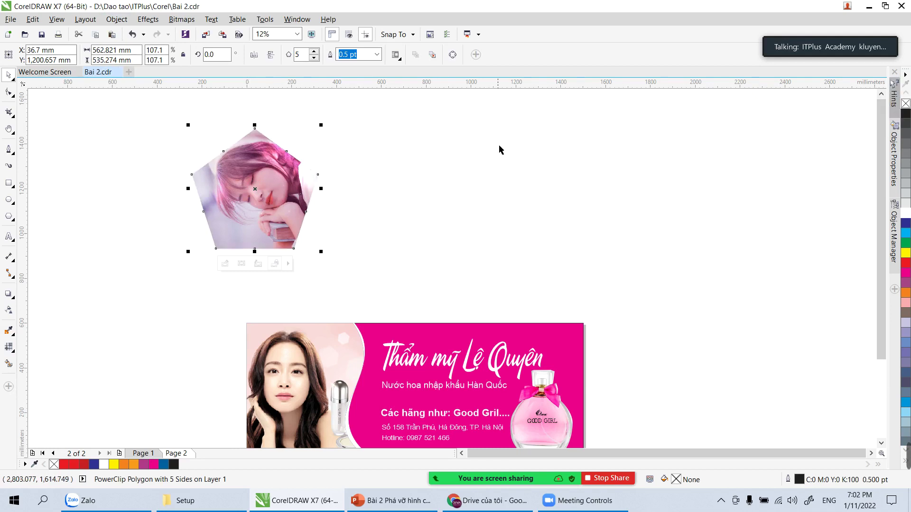
drag(255, 186, 271, 205)
click(487, 175)
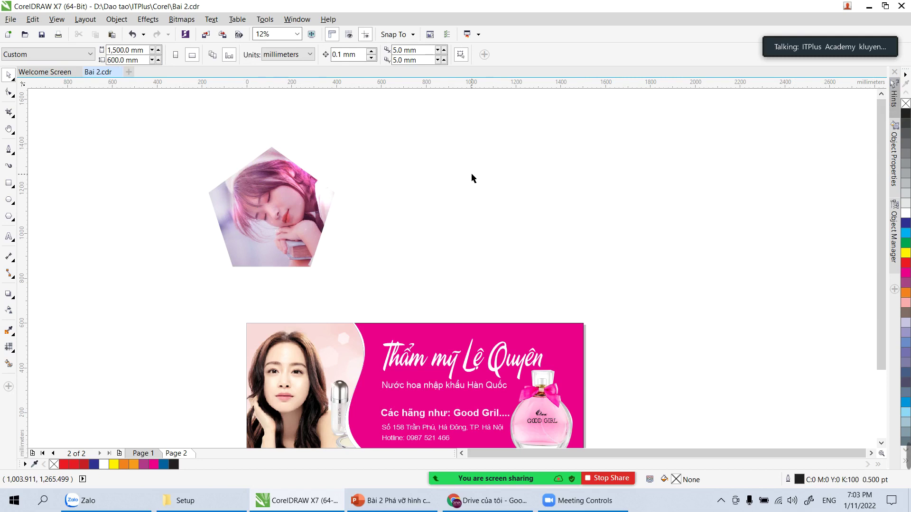
Step: Shift the photo left inside the pentagon, then move the pentagon up and right
click(258, 220)
double_click(258, 222)
drag(346, 232, 340, 235)
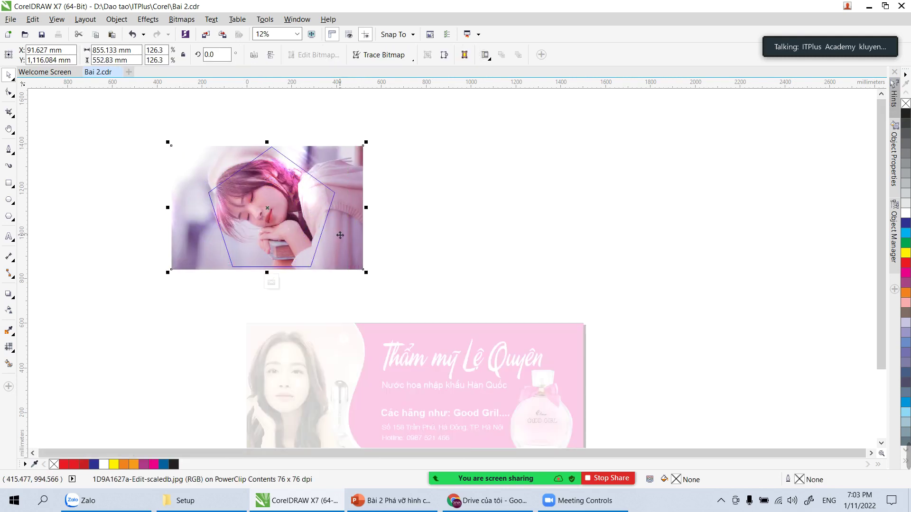
ctrl+click(437, 238)
click(467, 237)
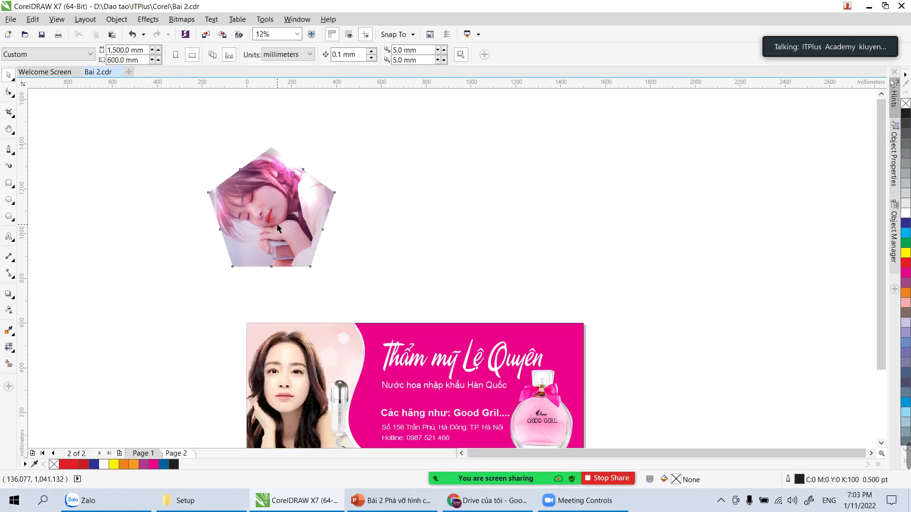
drag(278, 228, 319, 216)
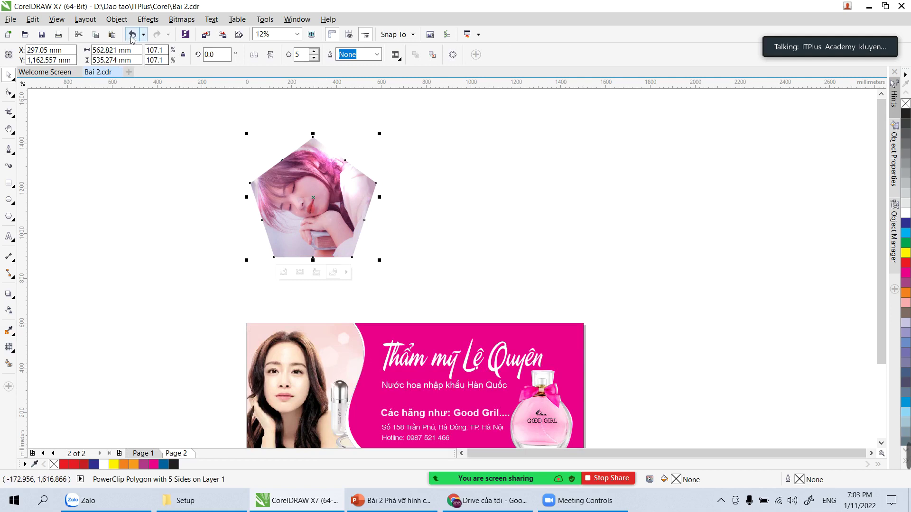
click(111, 21)
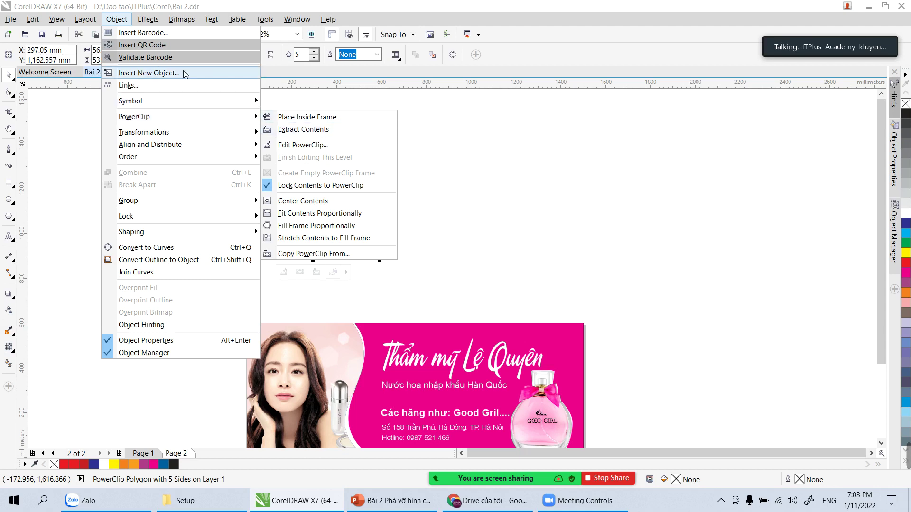
Step: Extract the photo from the pentagon PowerClip and delete both the photo and empty frame
key(Escape)
key(Escape)
click(116, 19)
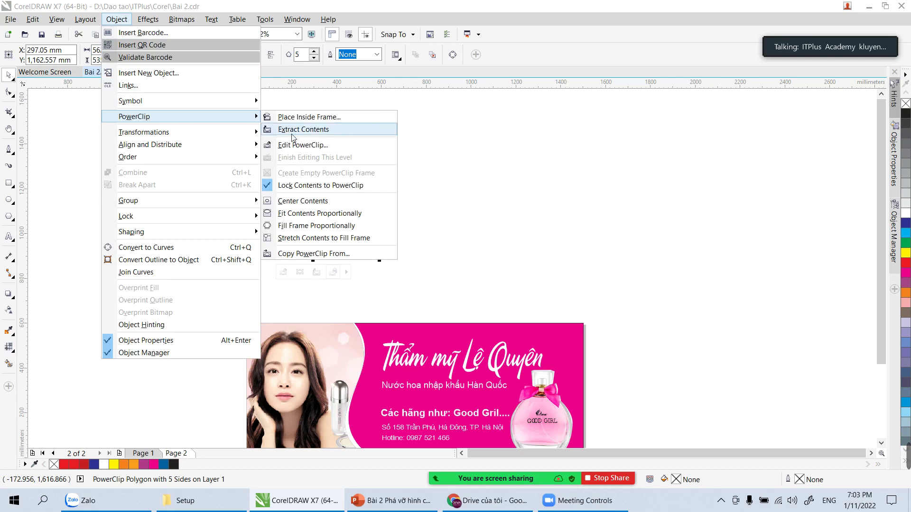
click(308, 137)
click(117, 141)
drag(390, 157, 451, 151)
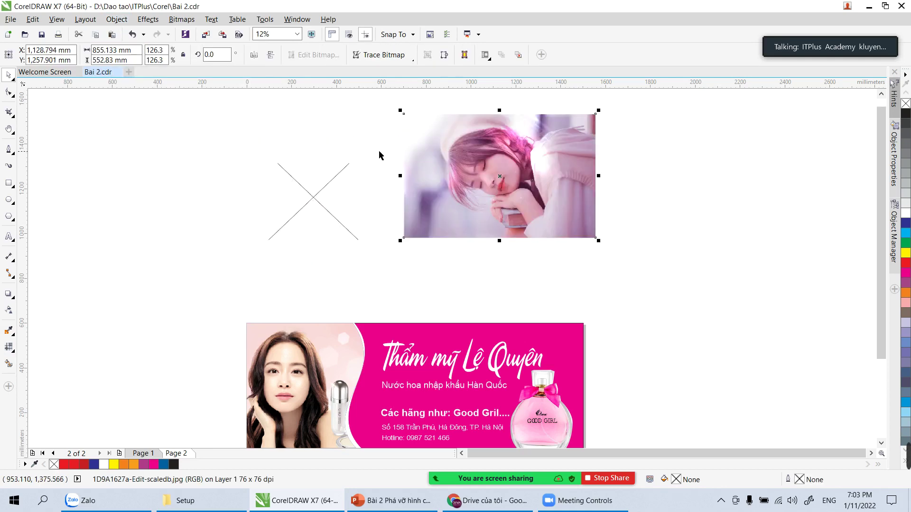
click(338, 180)
drag(186, 118, 673, 281)
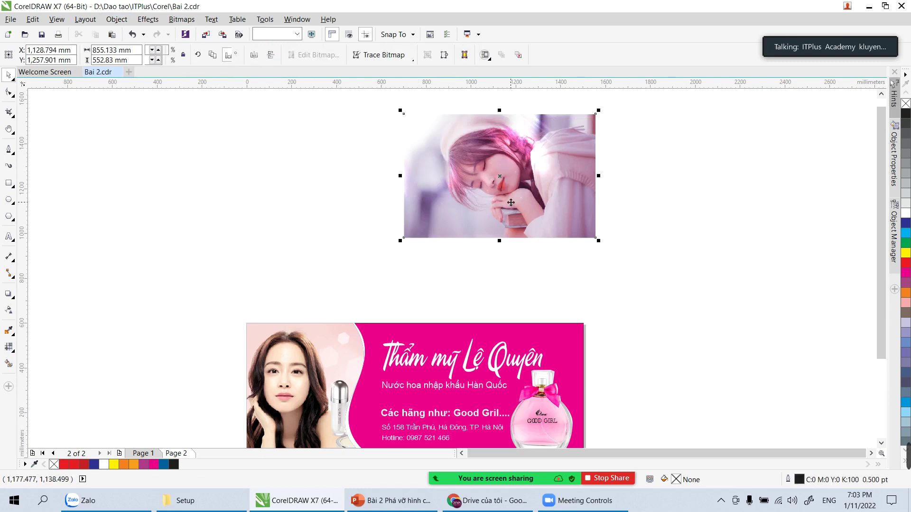
key(Delete)
Step: Zoom in on the pink banner
drag(439, 280, 417, 136)
key(z)
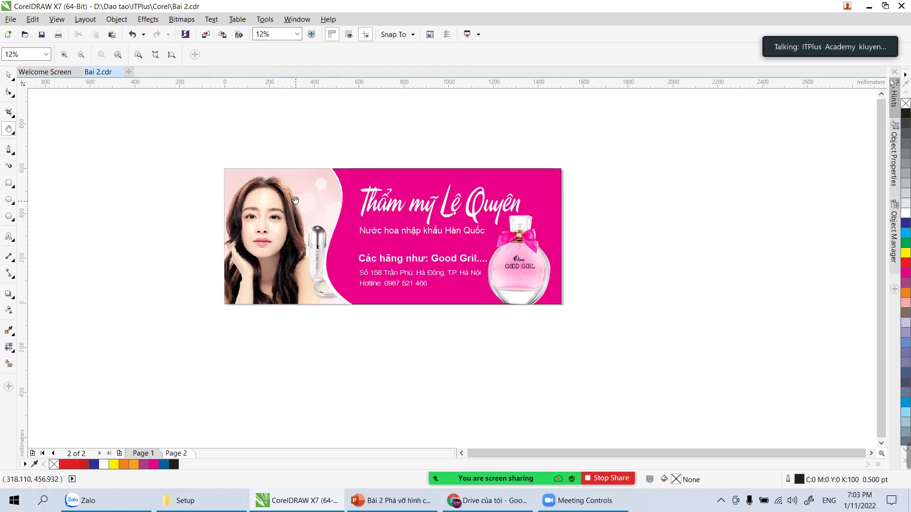
drag(208, 165, 569, 312)
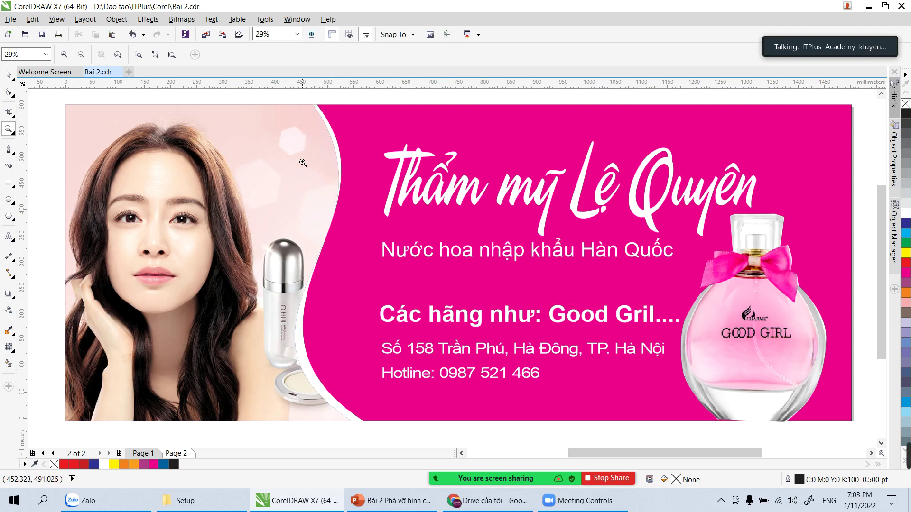
Step: Launch Snipping Tool and capture the whole screen showing the banner
click(14, 501)
scroll(63, 282, down, 1)
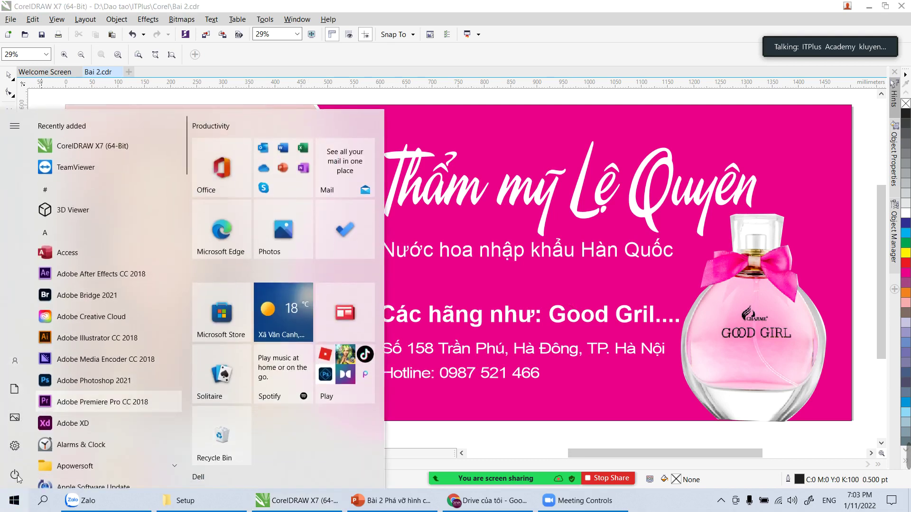
click(64, 283)
text(s)
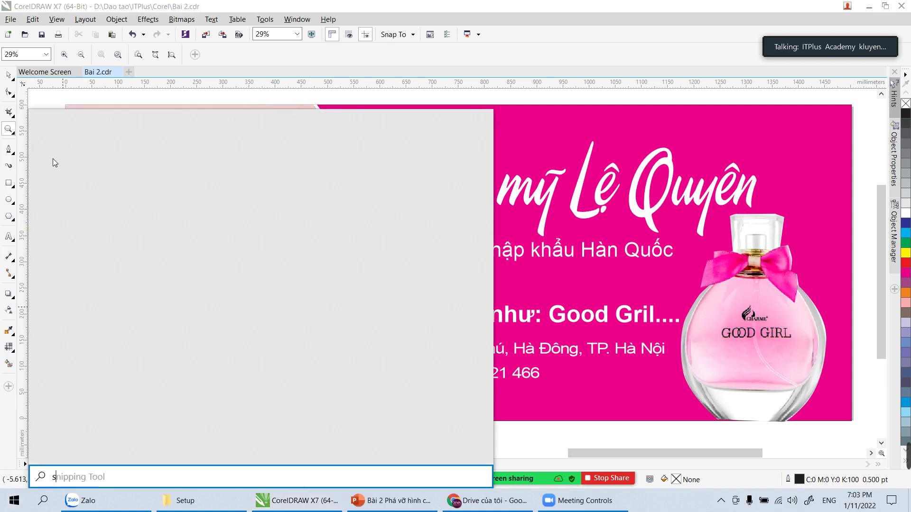
click(52, 176)
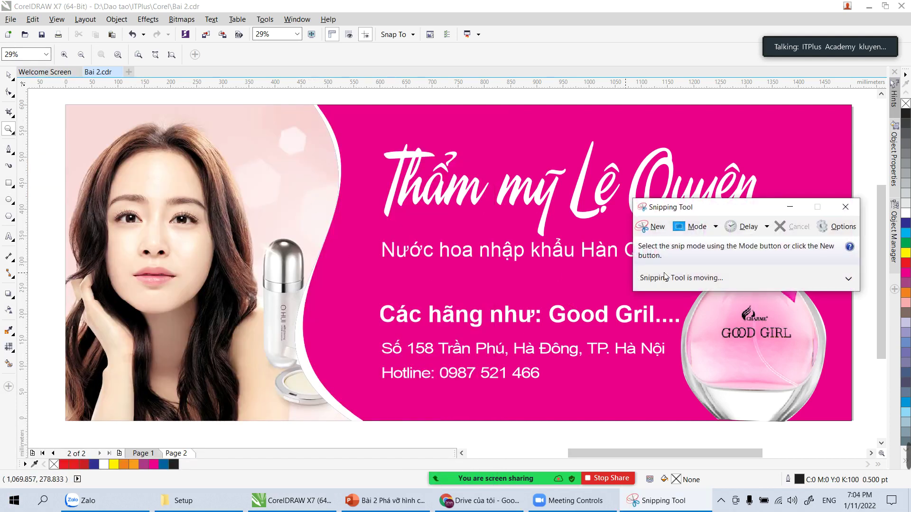
click(653, 227)
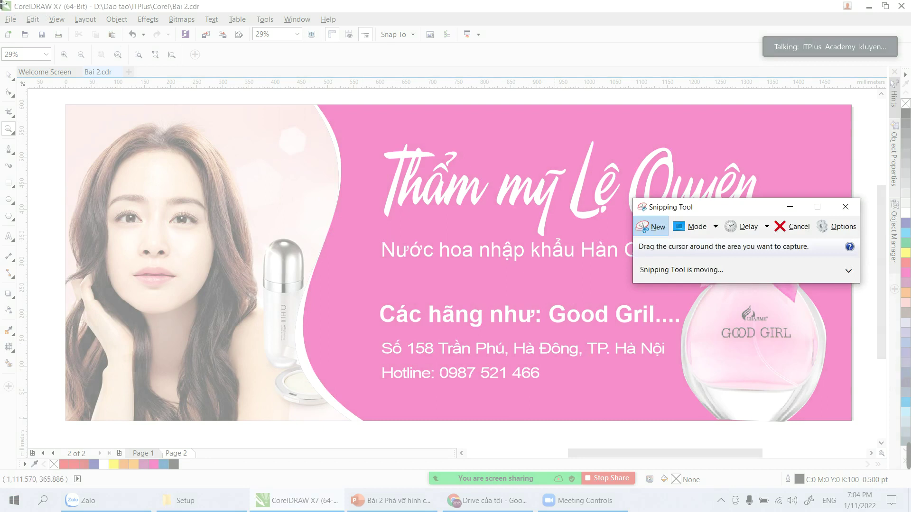
drag(1, 2, 907, 489)
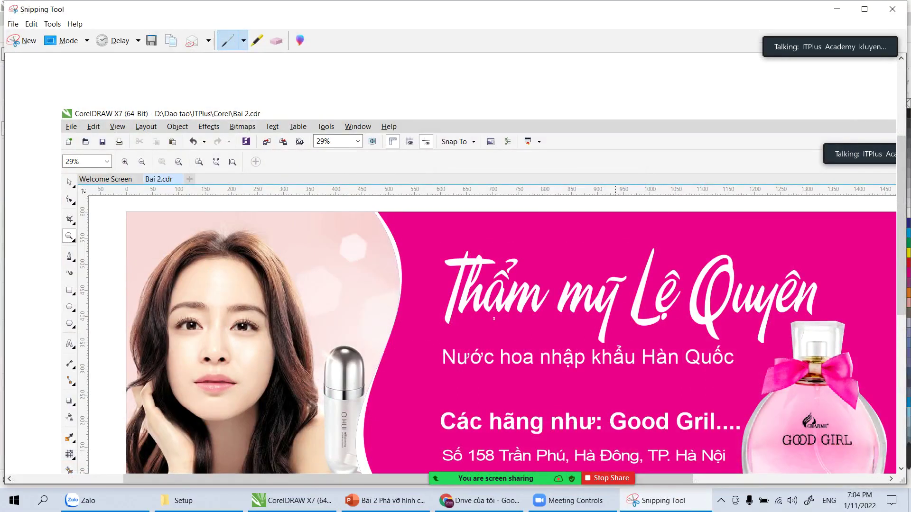
Step: Save the snip on the Desktop as JPEG 'Man hinh' and close Snipping Tool
key(ctrl+s)
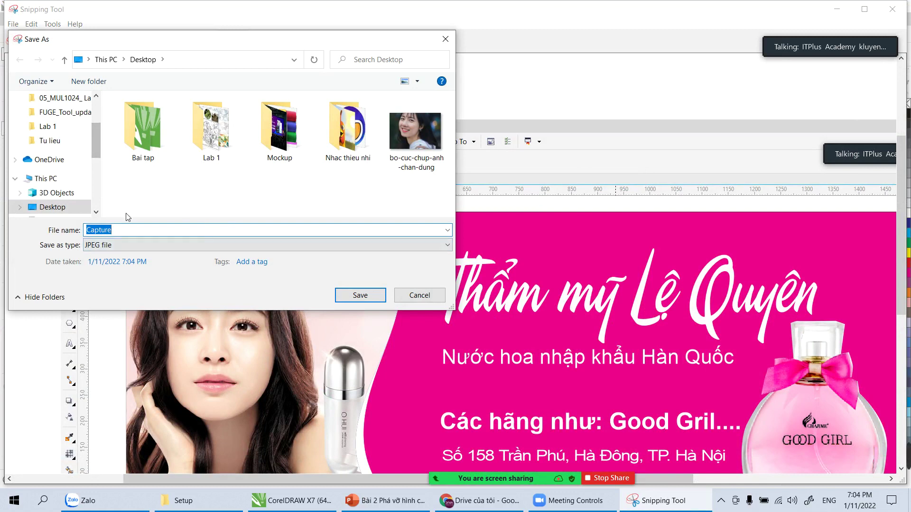
text(Man )
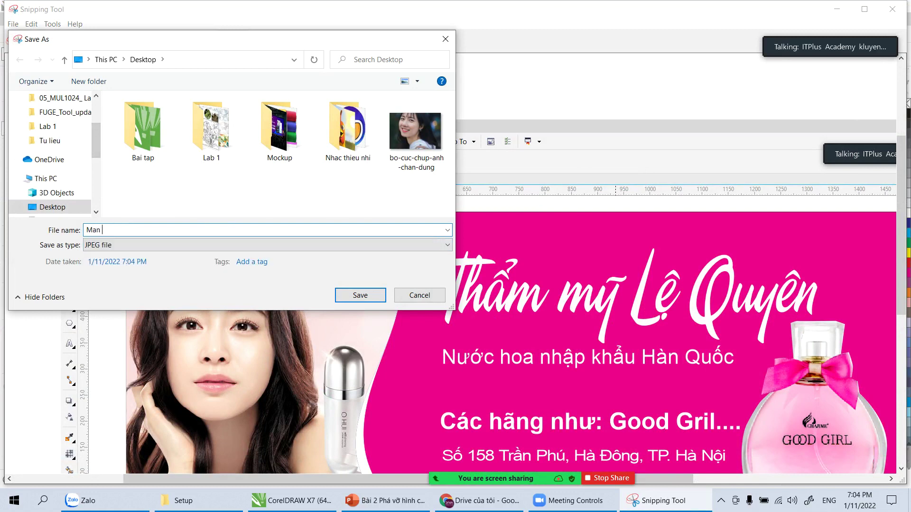
text(hinh)
key(Return)
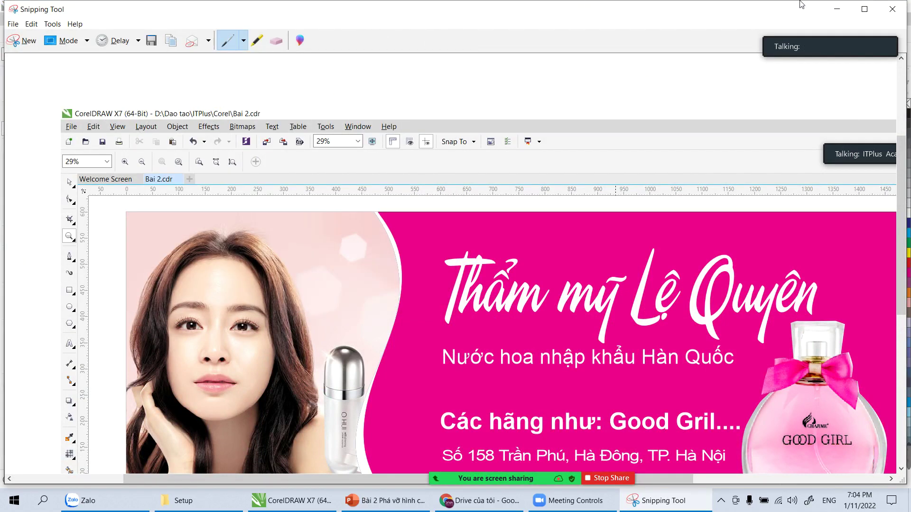
click(892, 8)
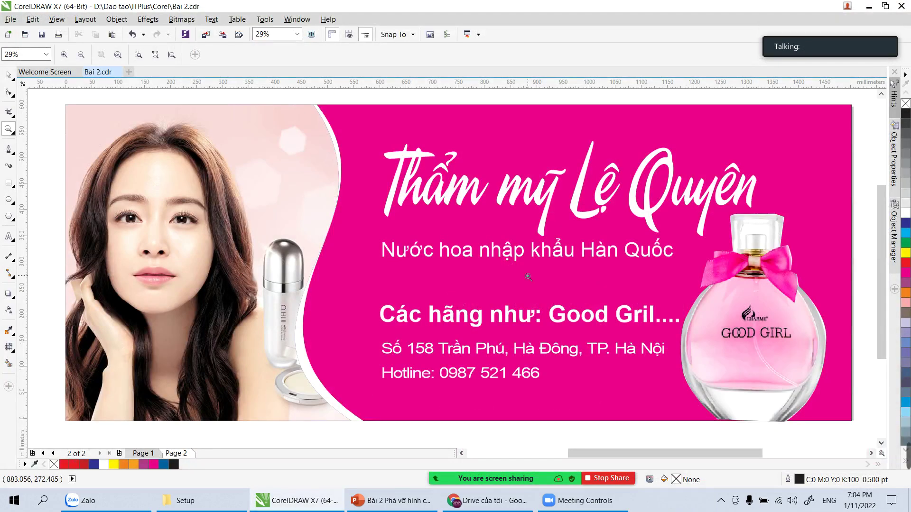
Step: Bring CorelDRAW back to the front and open the Tools menu
click(405, 504)
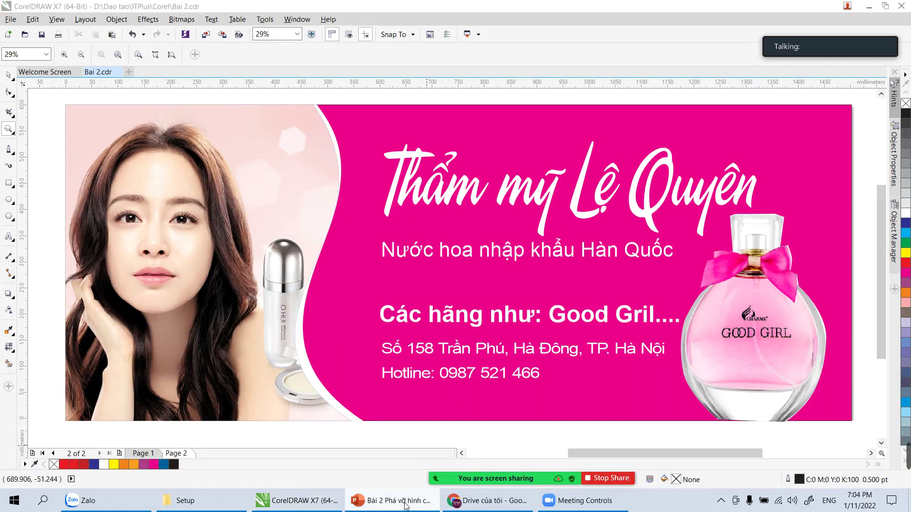
mouse_move(823, 33)
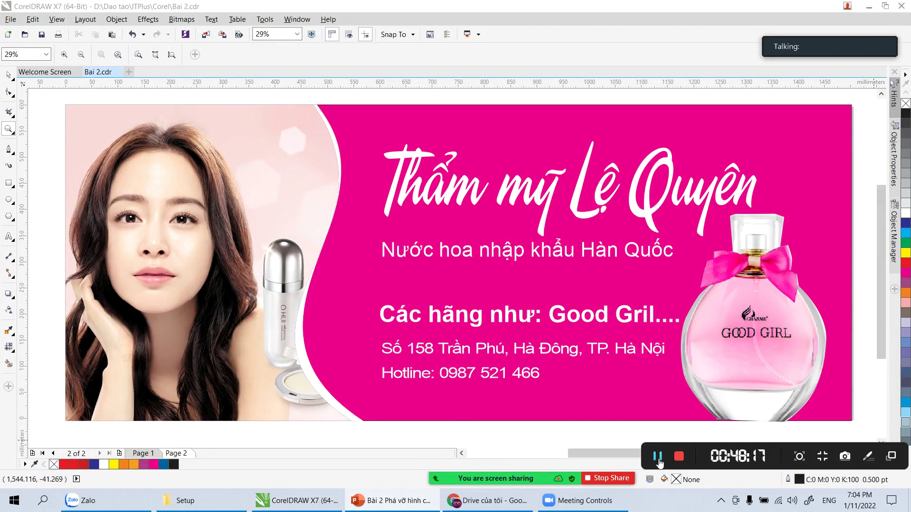
click(657, 456)
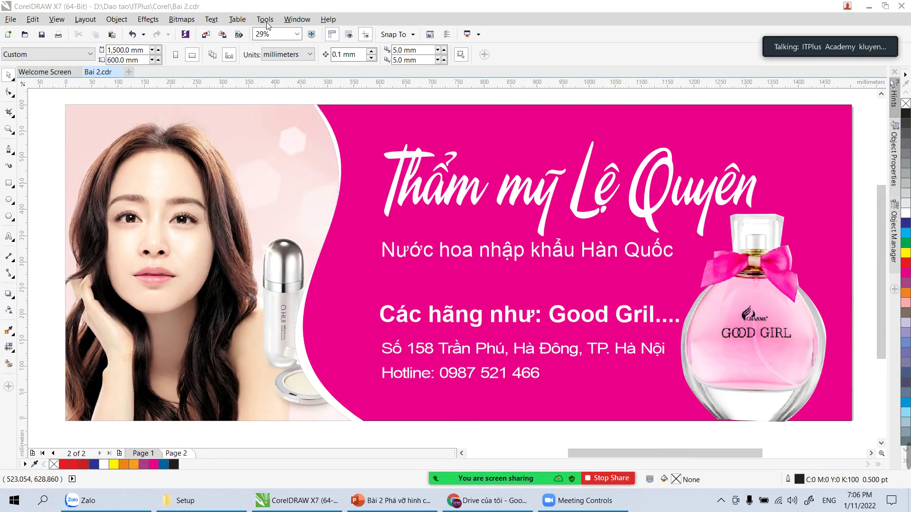
click(265, 19)
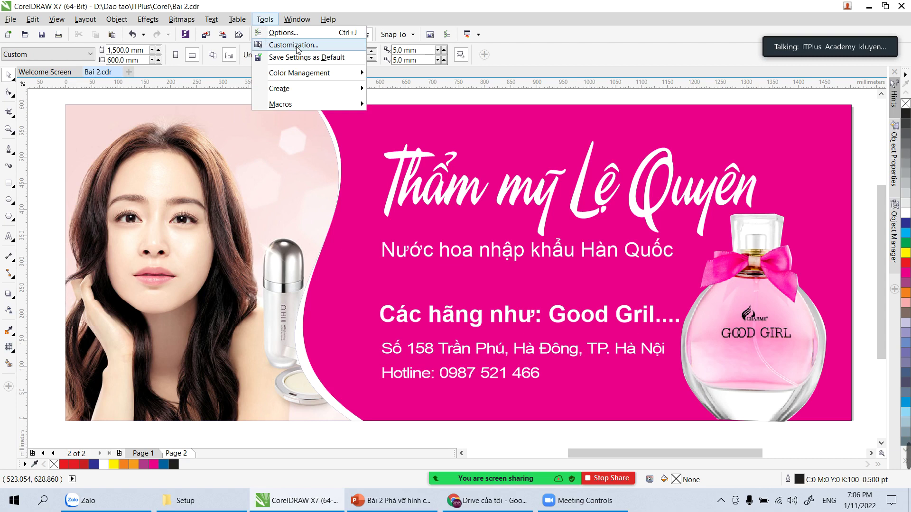
Step: Open Customization, move the Options window up, and switch to the Commands page
click(294, 45)
drag(458, 176, 304, 133)
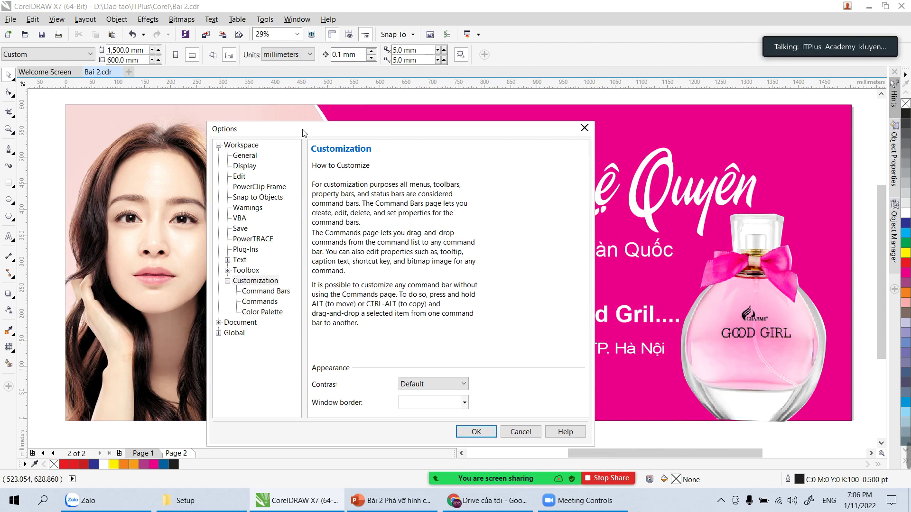
drag(304, 129, 295, 101)
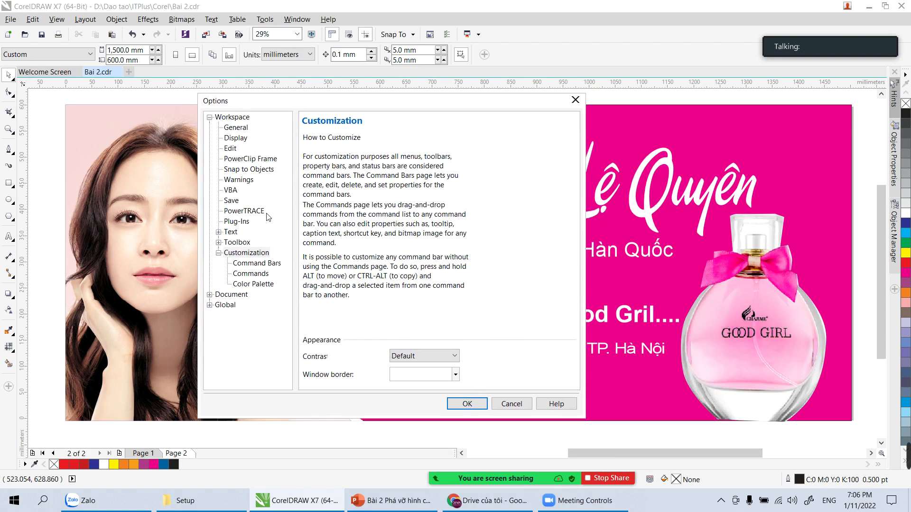
click(258, 264)
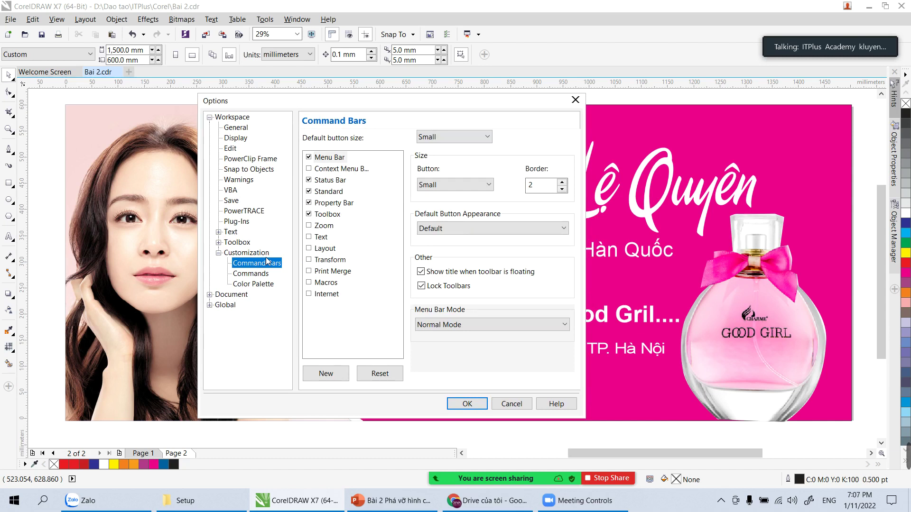
click(252, 274)
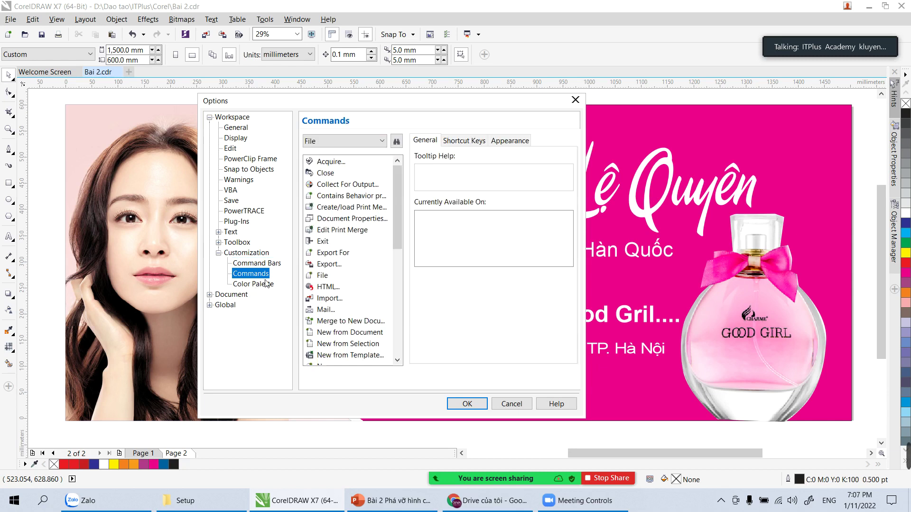
Step: Assign the I key to the Toolbox's Color Eyedropper command and confirm with OK
click(367, 142)
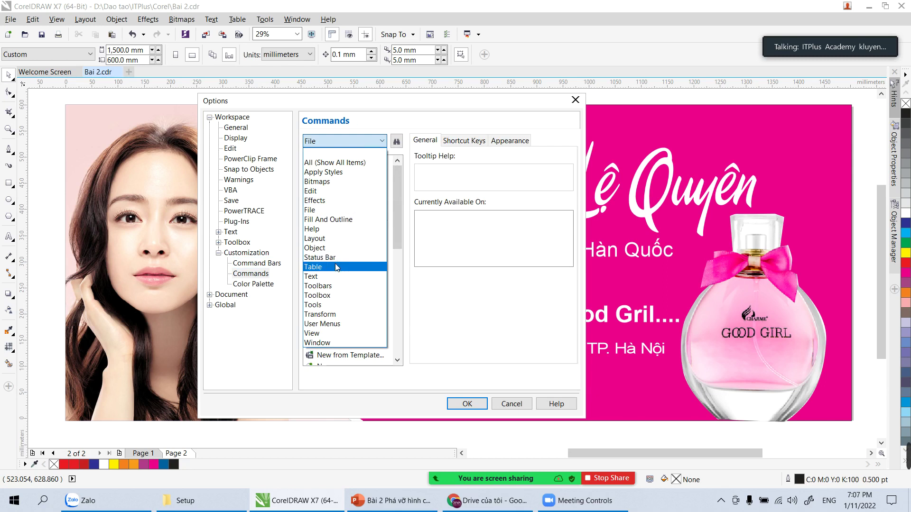
click(328, 295)
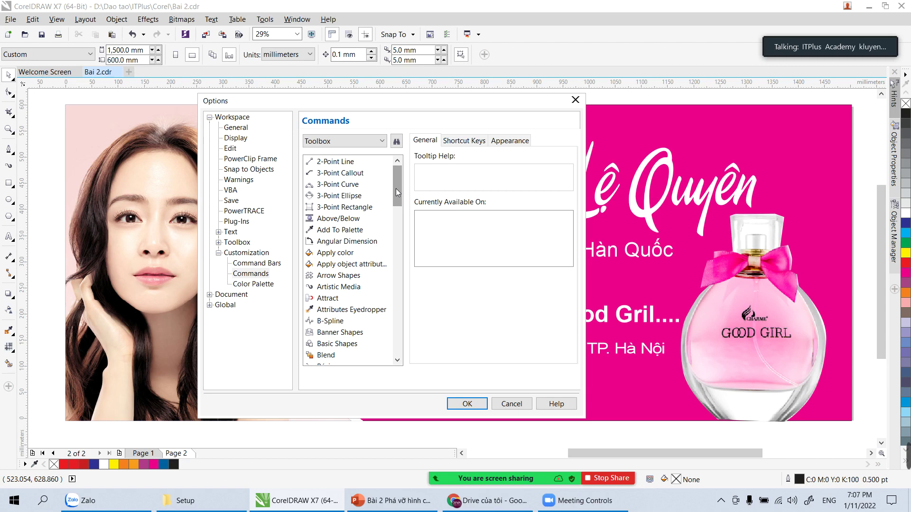
click(13, 336)
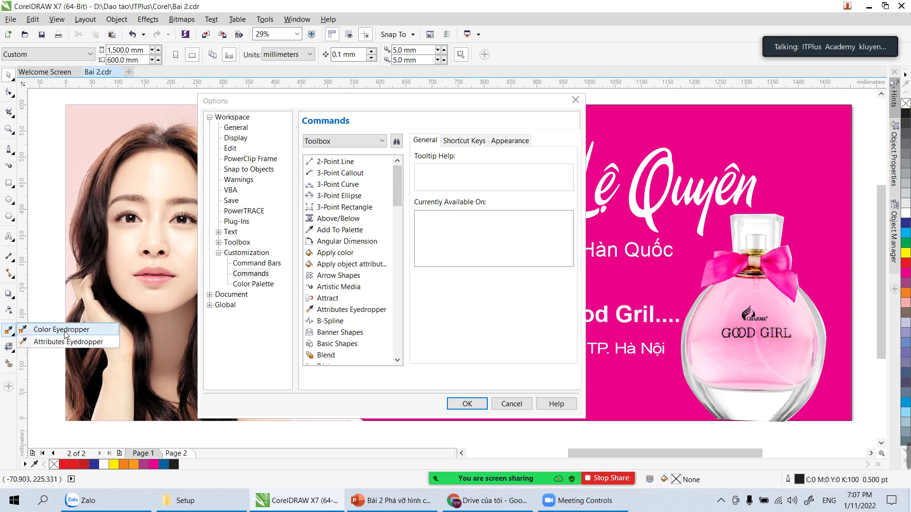
drag(400, 192, 410, 238)
click(369, 186)
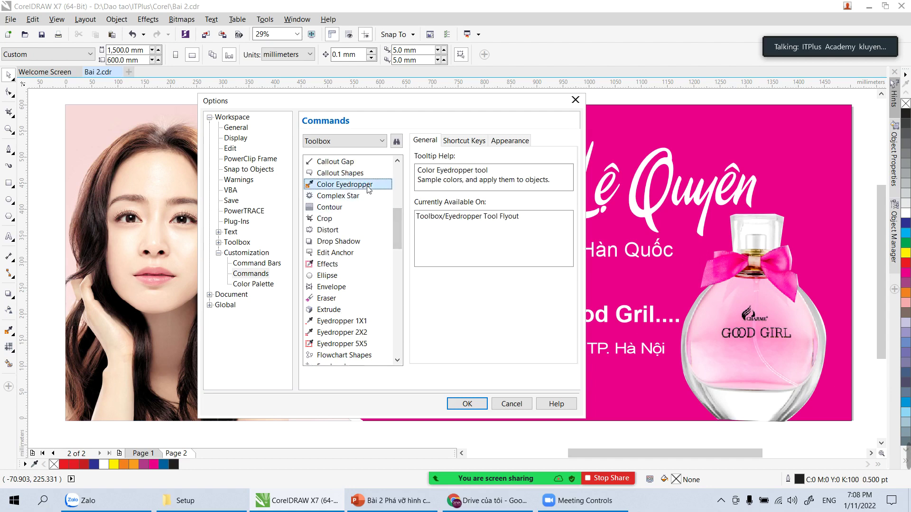
click(463, 141)
click(457, 209)
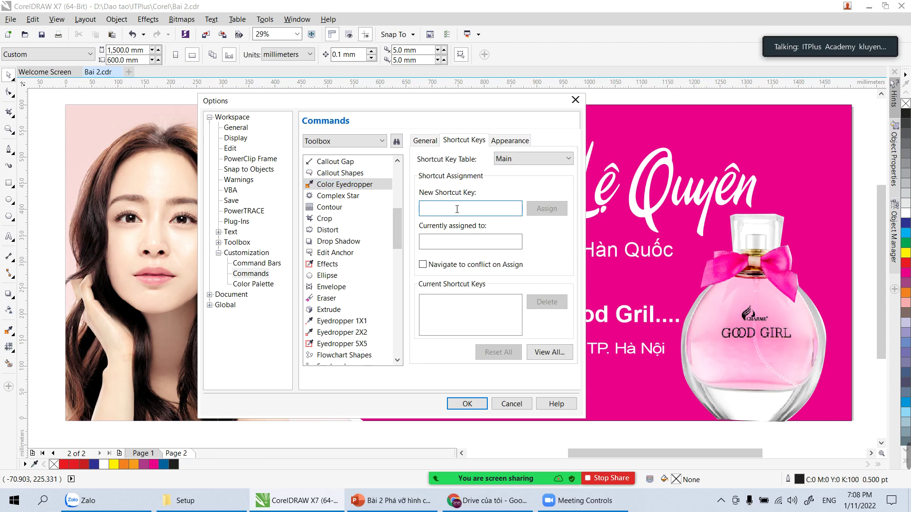
key(i)
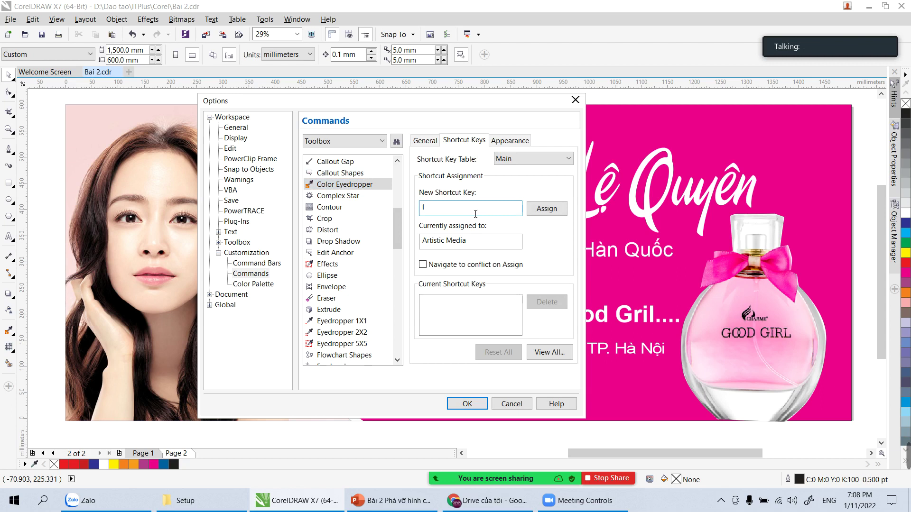
click(546, 211)
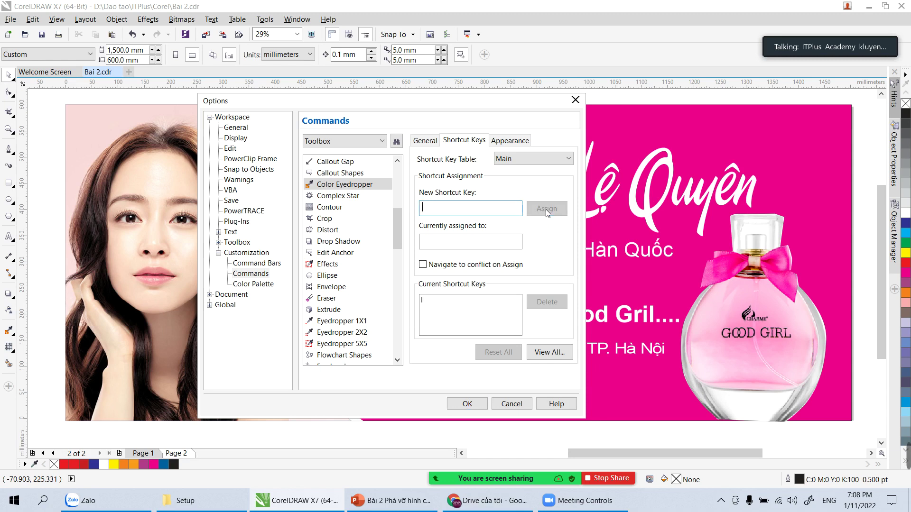
click(467, 404)
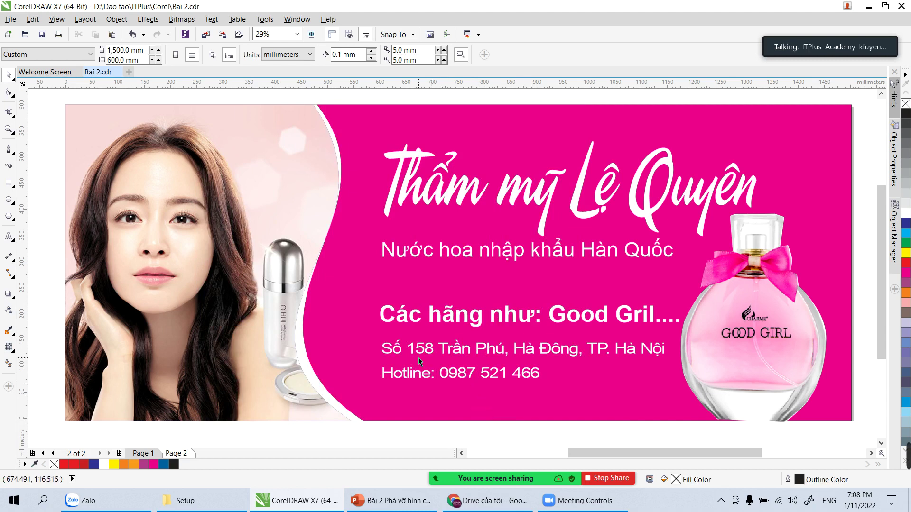
Step: Test the I shortcut for the eyedropper, switch to Pen then Pick, and open Tools
key(i)
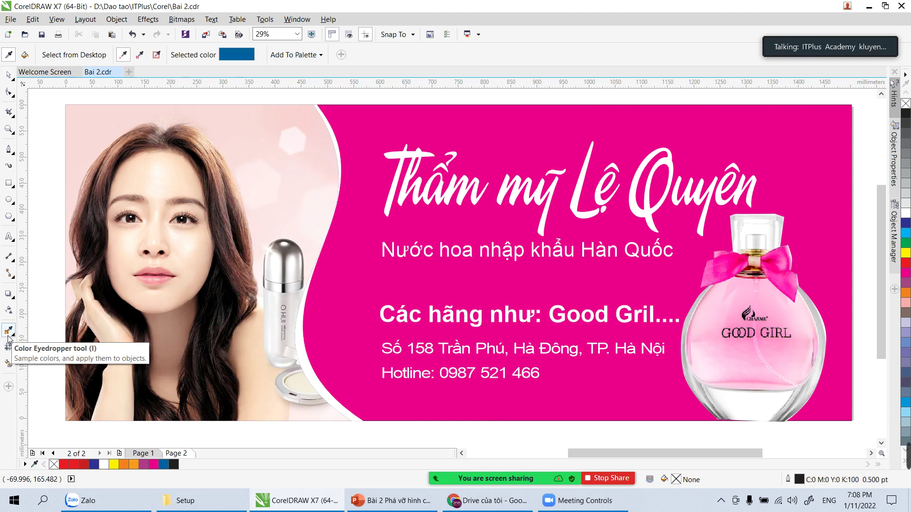
click(11, 153)
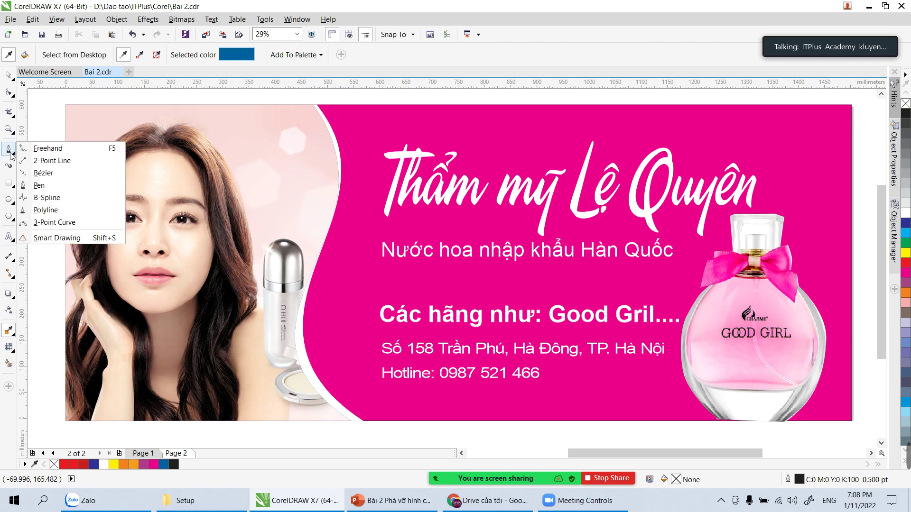
click(47, 189)
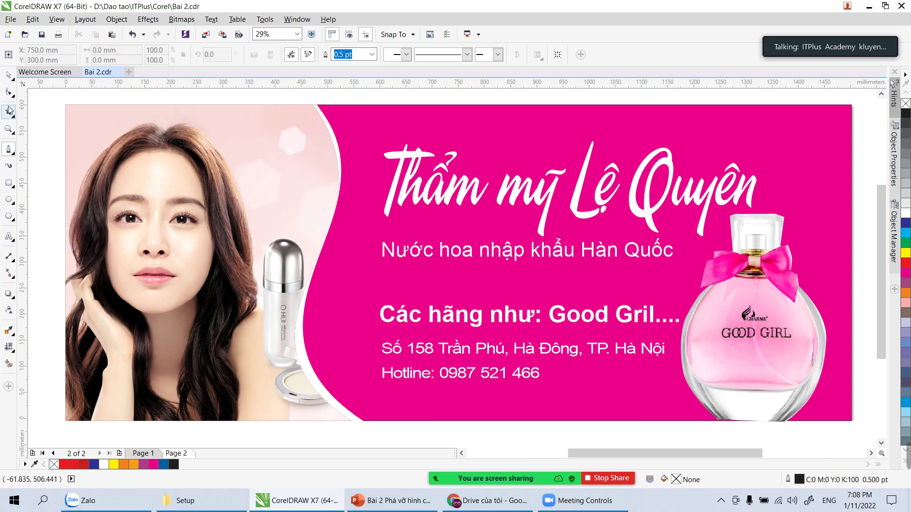
click(10, 77)
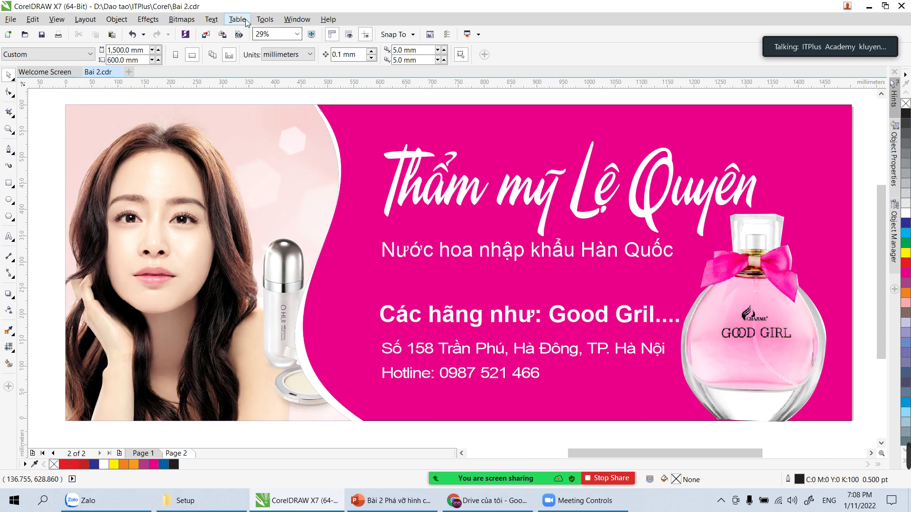
click(264, 20)
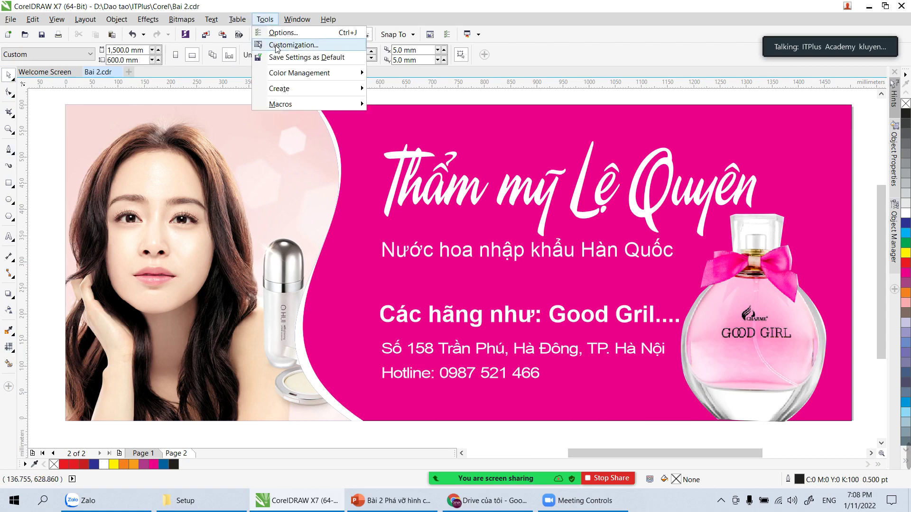
Step: Assign P as the Pen tool's shortcut under Toolbox commands, replacing Center to Page
click(276, 46)
click(263, 274)
click(350, 143)
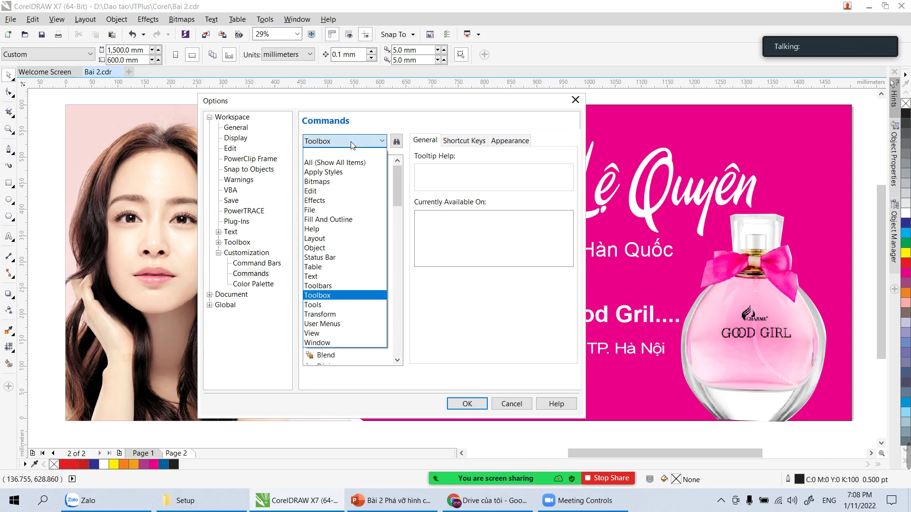
click(327, 295)
drag(394, 182, 409, 274)
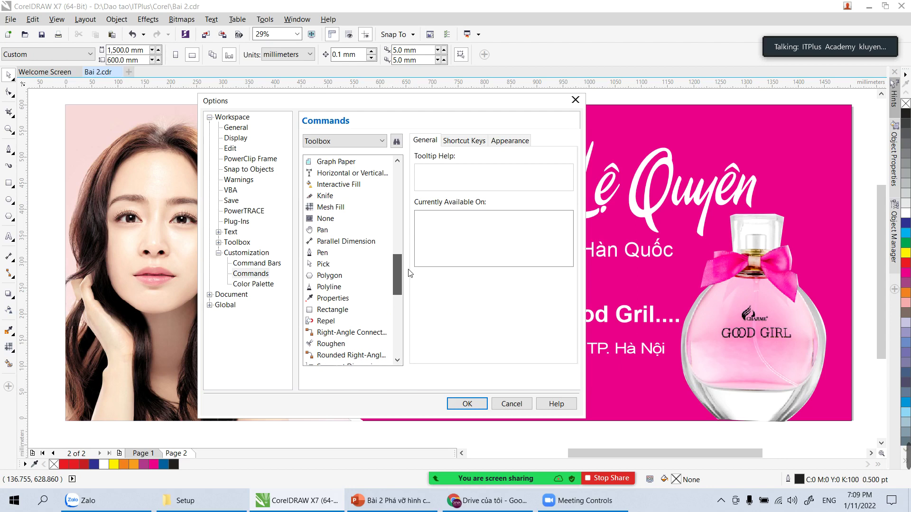
click(346, 253)
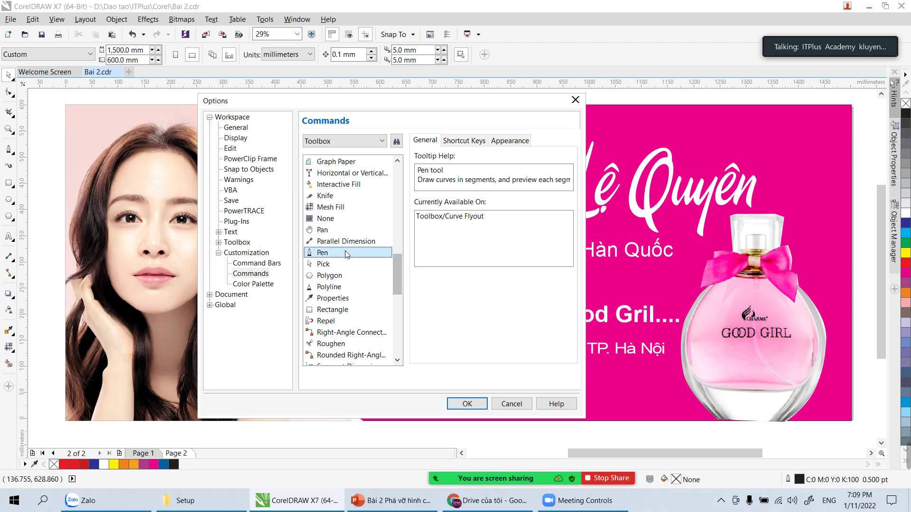
click(464, 140)
click(485, 205)
key(p)
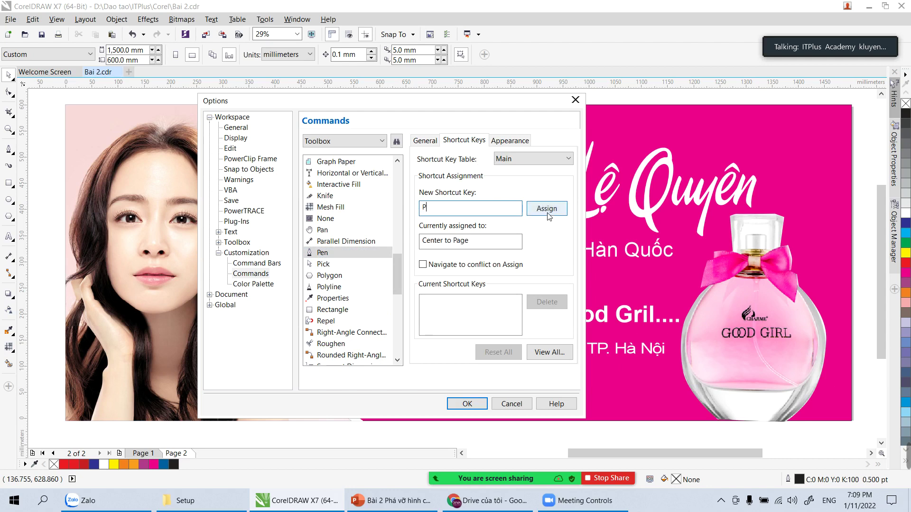
click(546, 209)
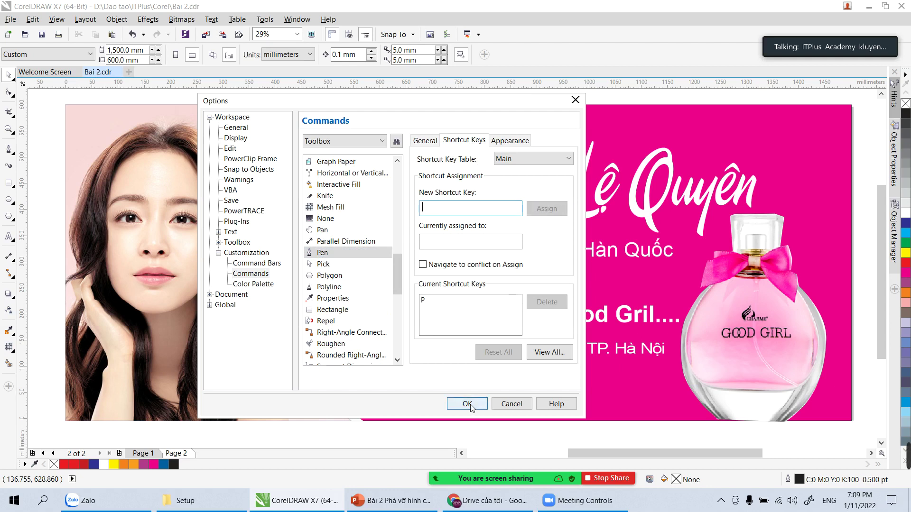
click(466, 403)
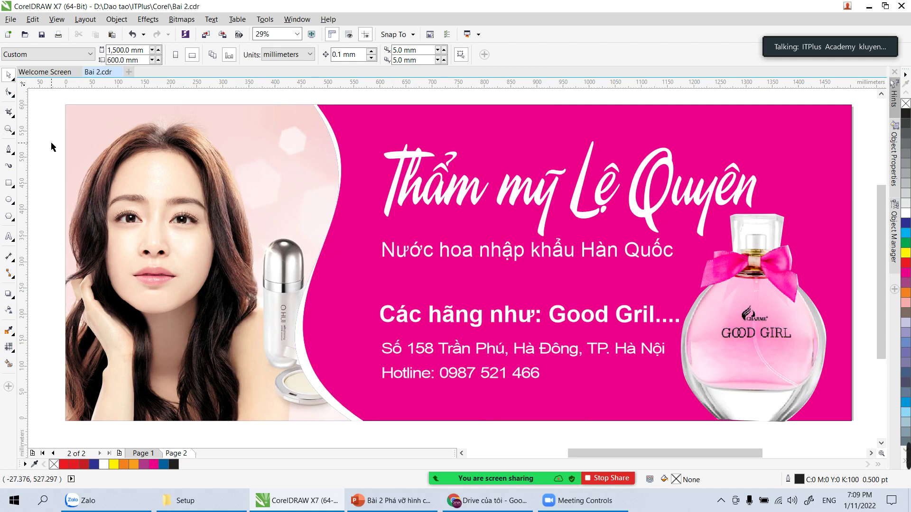
Step: Draw a closed test curve over the face with the Pen tool, then discard it
click(9, 149)
click(222, 143)
drag(245, 176, 241, 186)
click(154, 226)
click(117, 167)
click(130, 124)
click(221, 142)
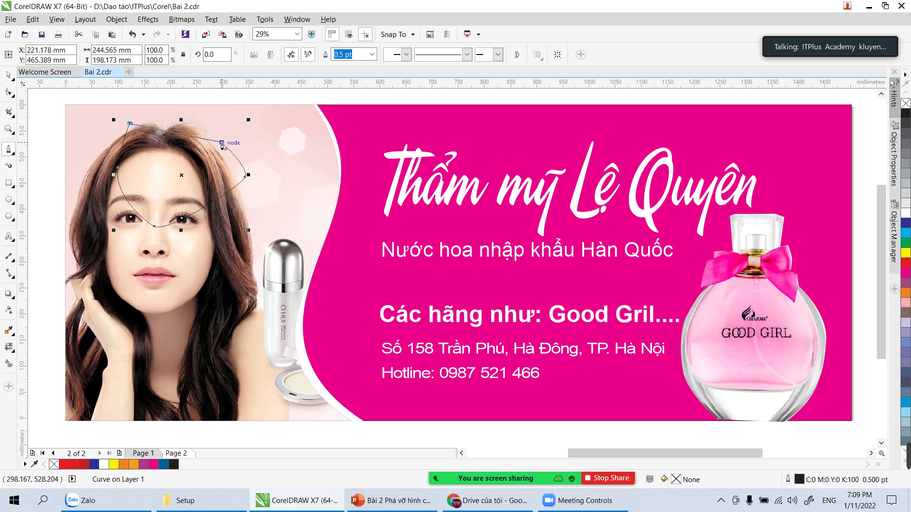
click(9, 75)
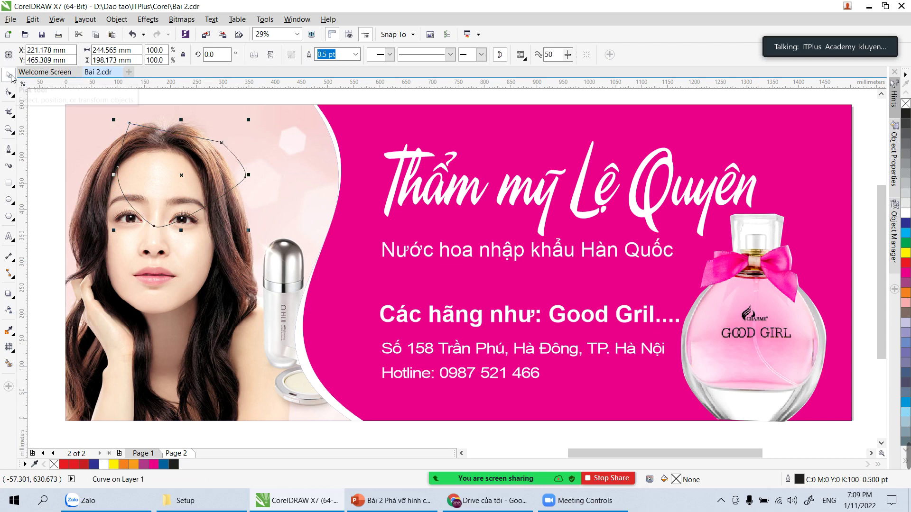
key(Escape)
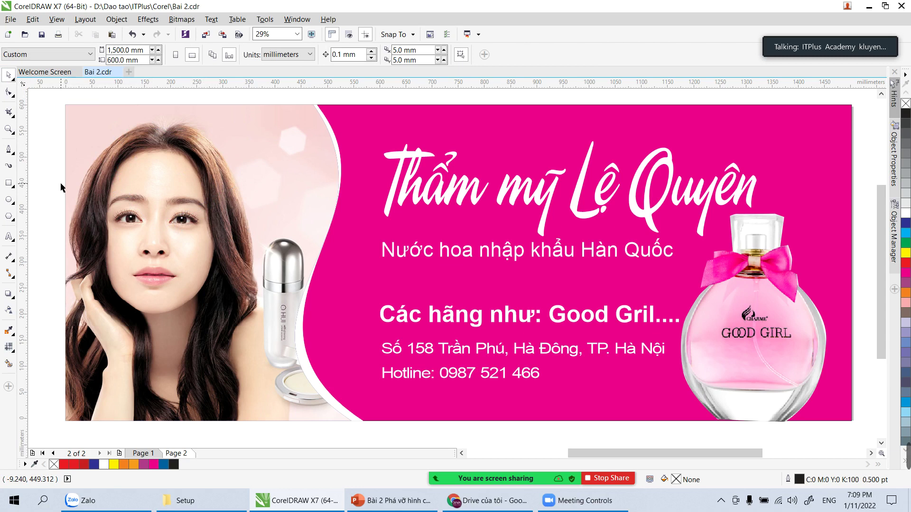
Step: Browse the toolbox flyouts upward until the group containing the Crop tool appears
click(9, 311)
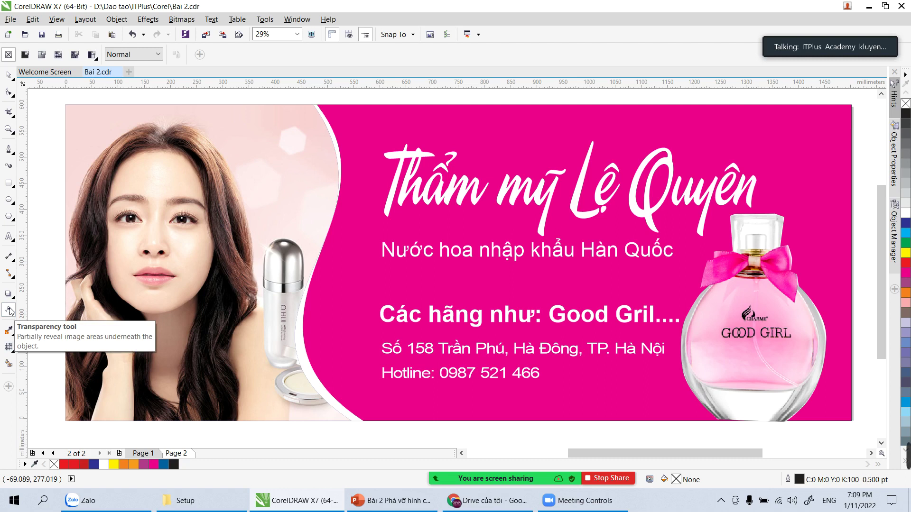
click(9, 310)
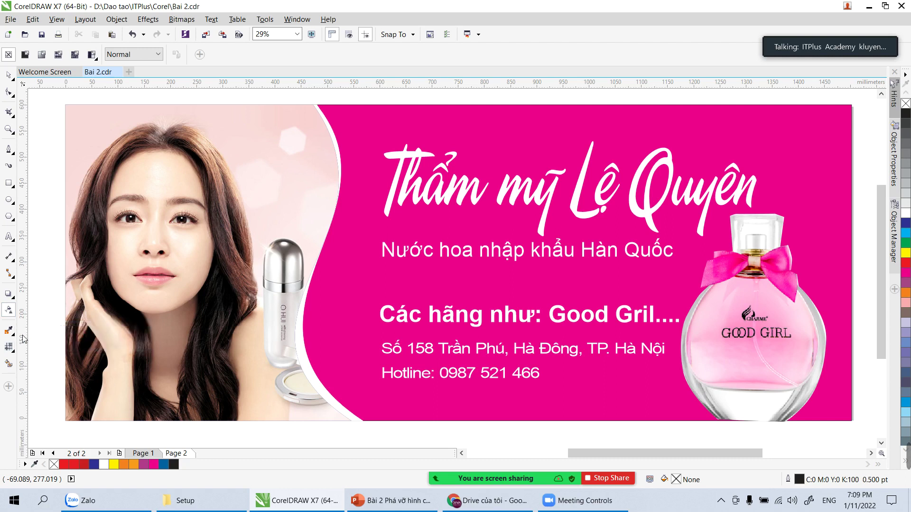
click(13, 281)
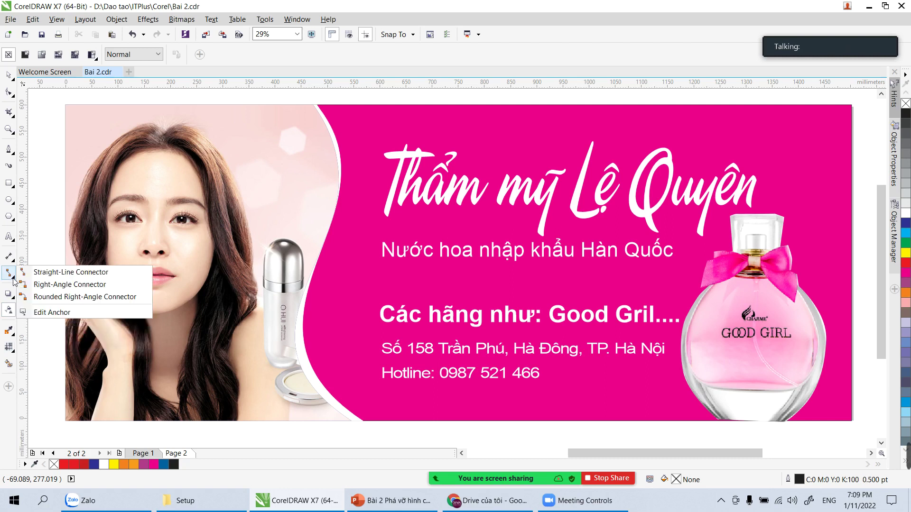
click(10, 254)
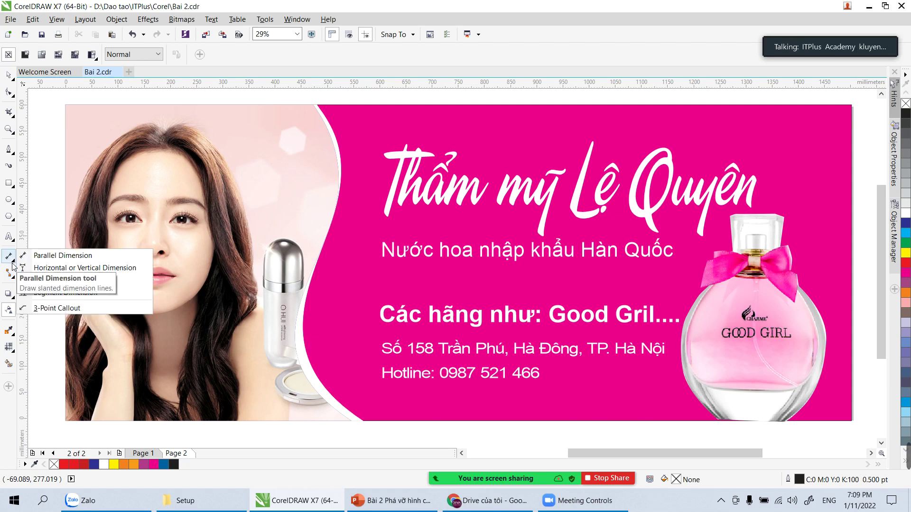
click(11, 252)
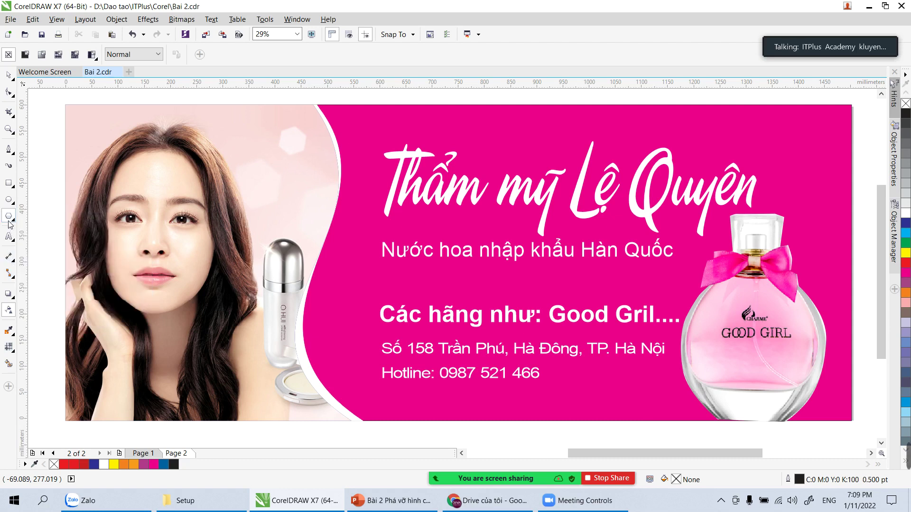
click(10, 223)
click(14, 201)
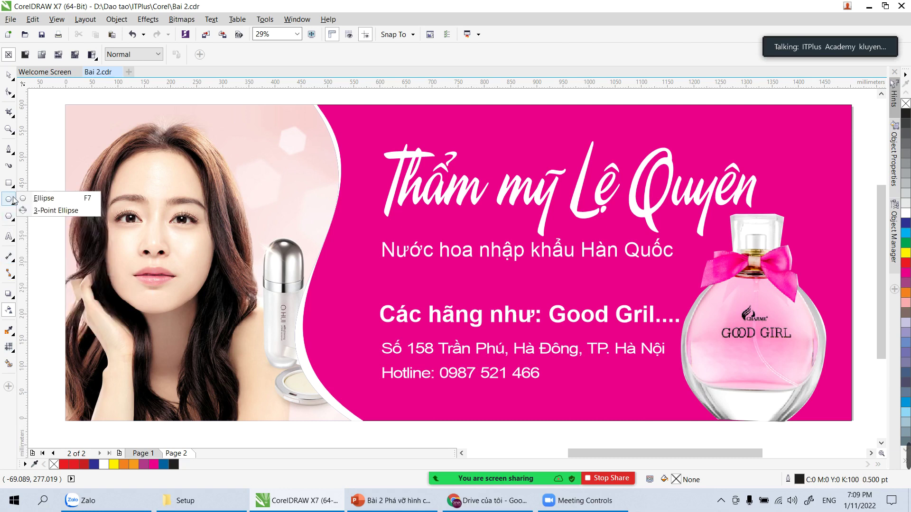
click(14, 185)
click(15, 148)
click(14, 118)
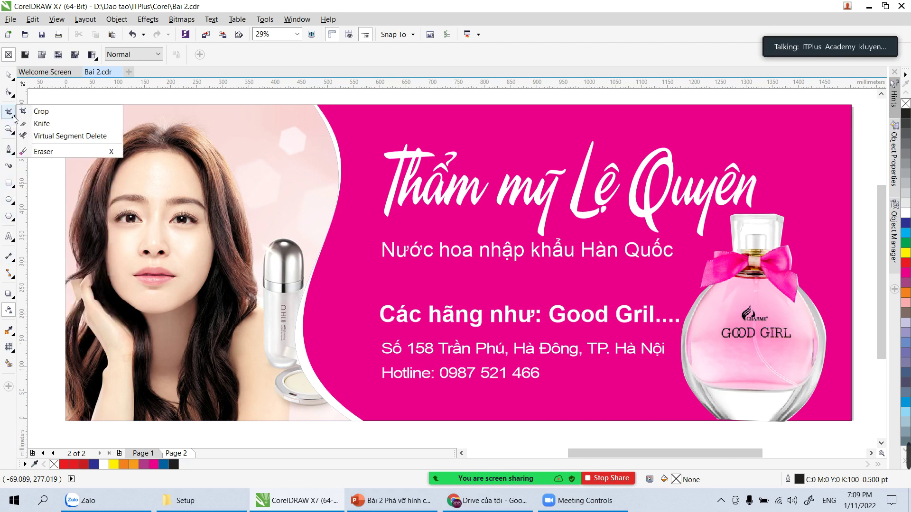
Step: Crop the upper-middle area of the banner as a test, then undo the crop
click(41, 111)
drag(308, 148, 489, 287)
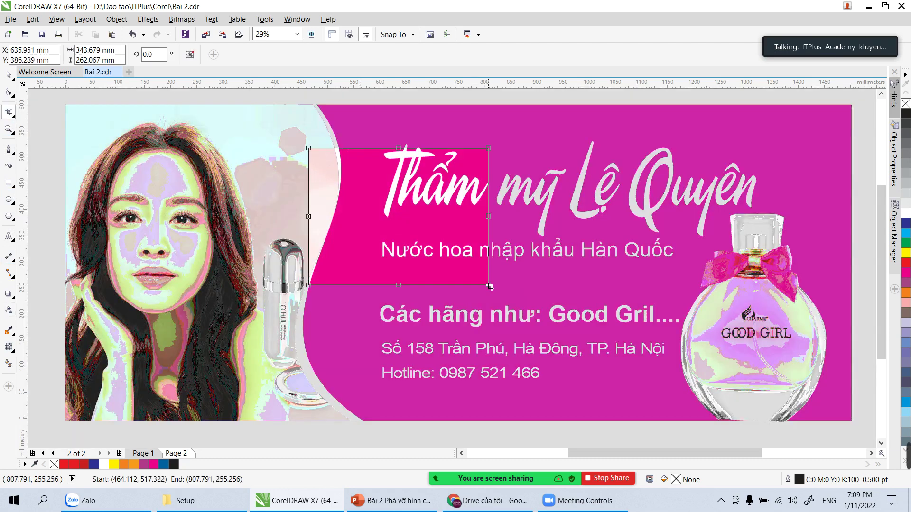
double_click(456, 271)
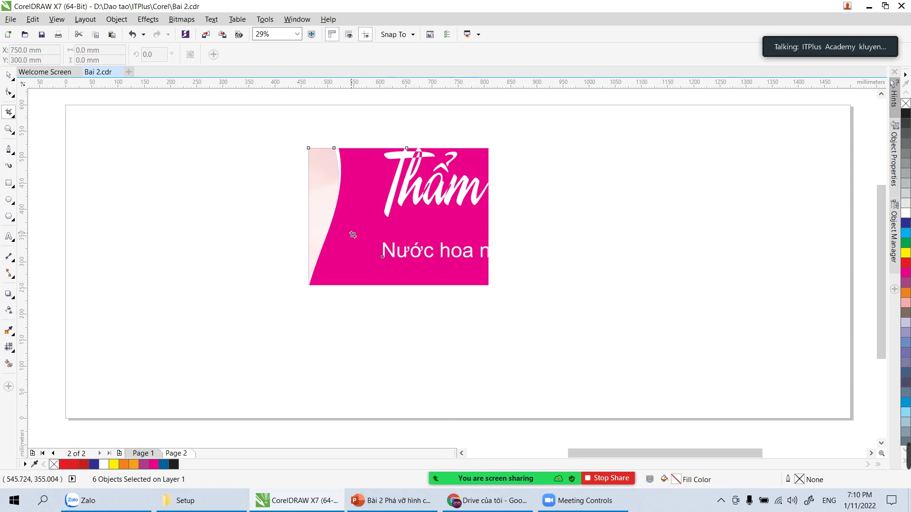
key(ctrl+z)
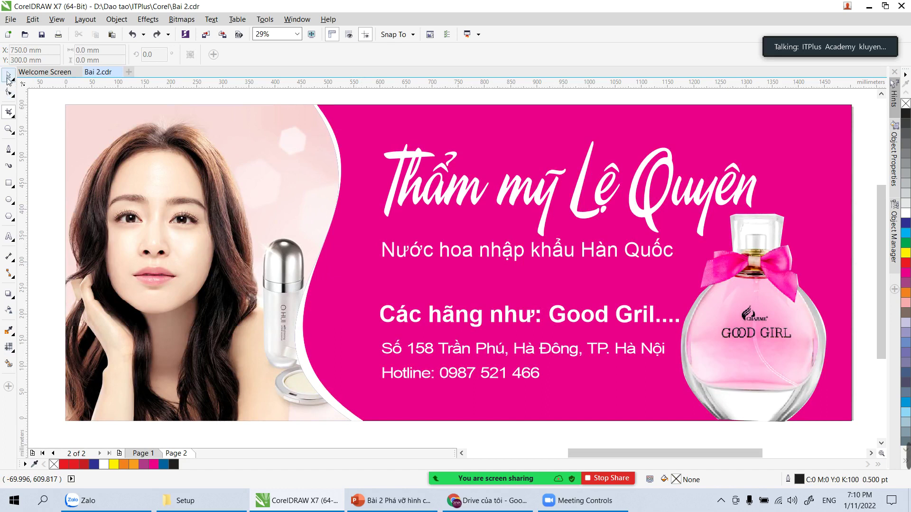
click(8, 75)
click(8, 112)
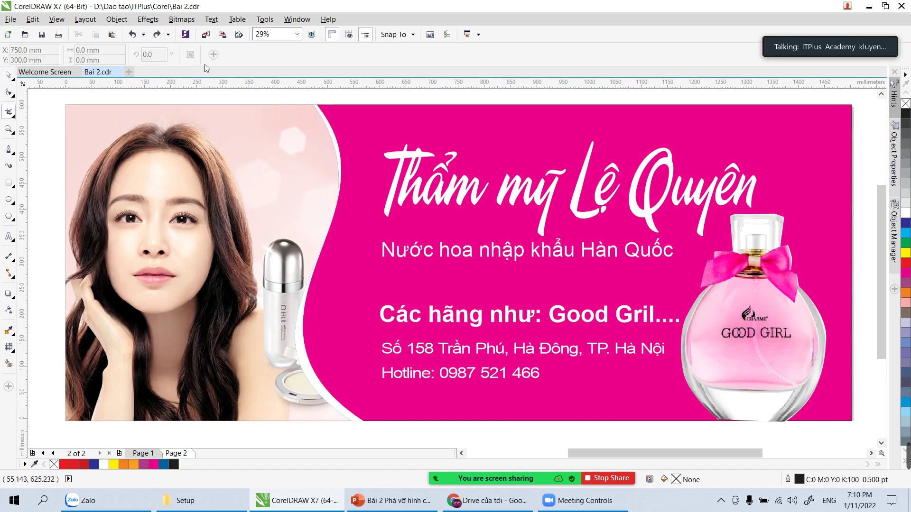
Step: Assign C as the Crop tool's shortcut under Toolbox commands in Customization
click(264, 19)
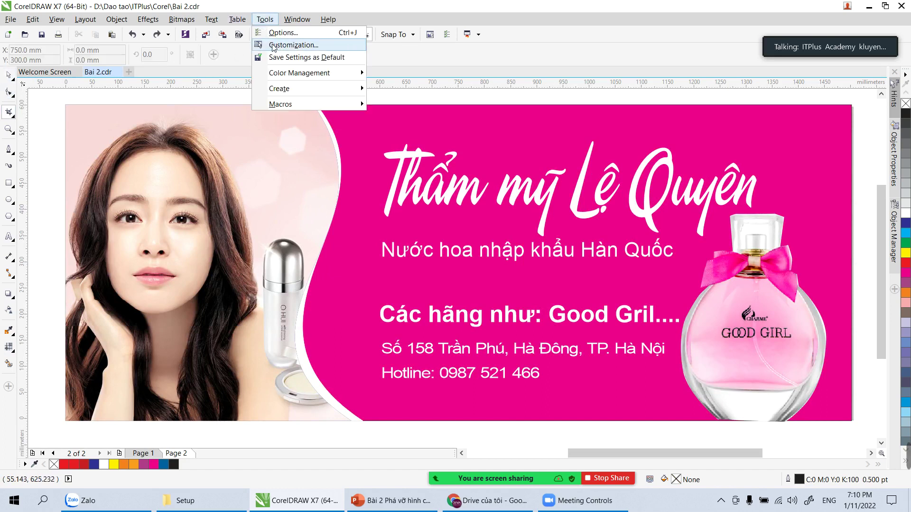
click(276, 45)
click(250, 274)
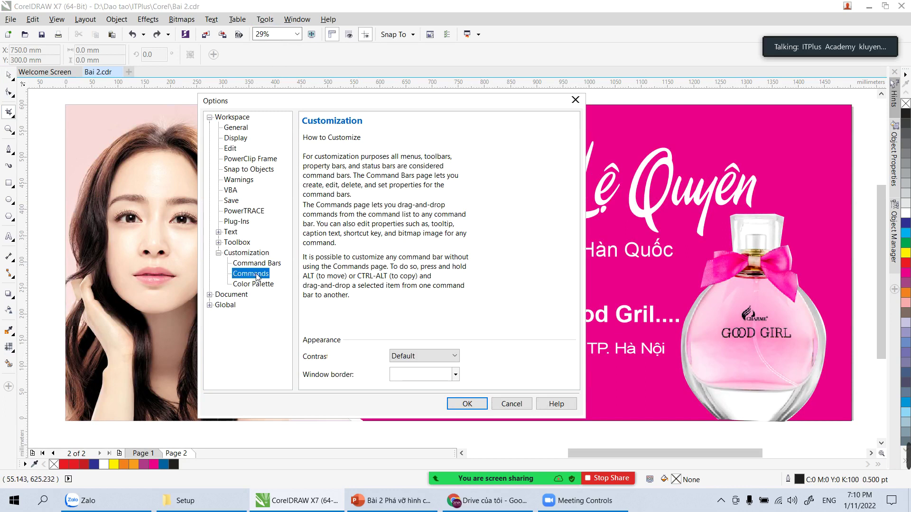
click(349, 145)
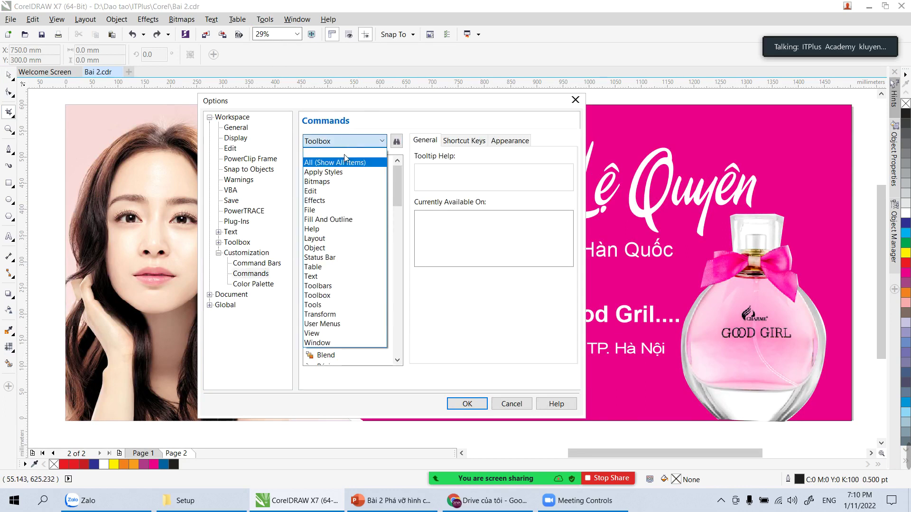
click(336, 300)
drag(394, 181, 397, 237)
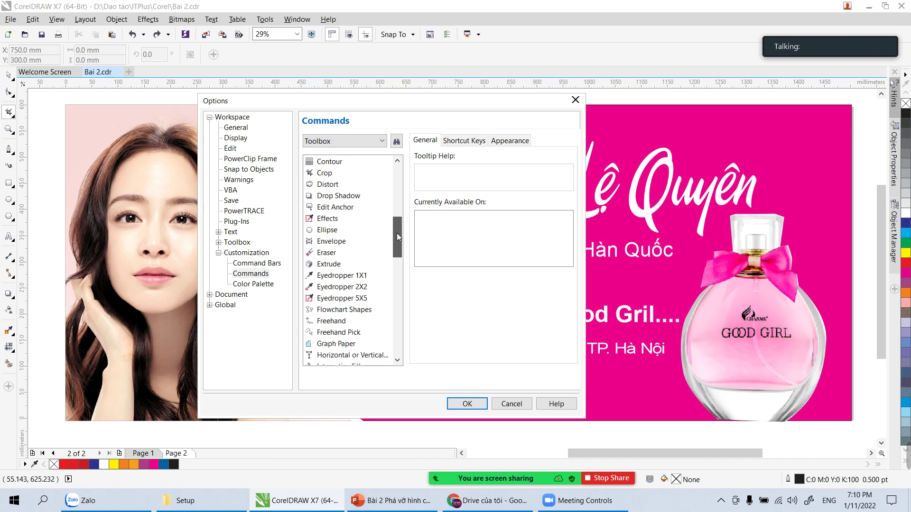
click(327, 173)
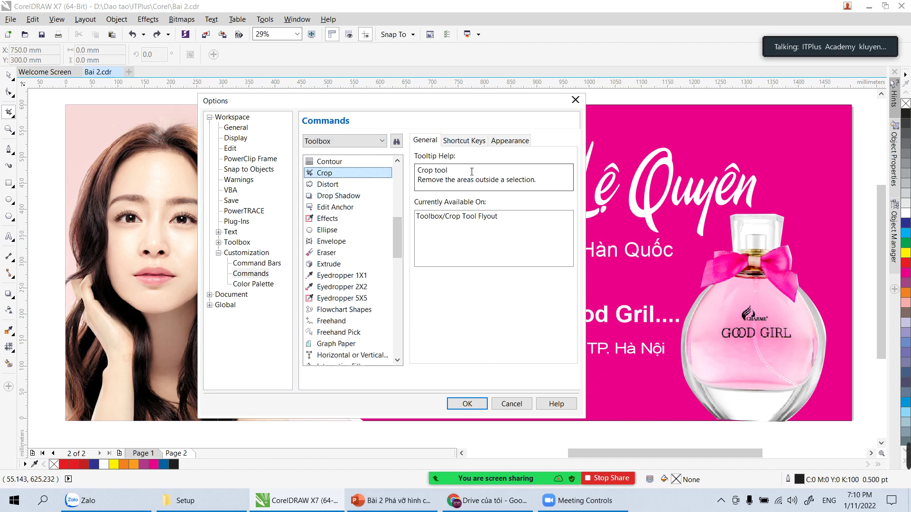
click(464, 141)
click(462, 208)
key(c)
click(537, 210)
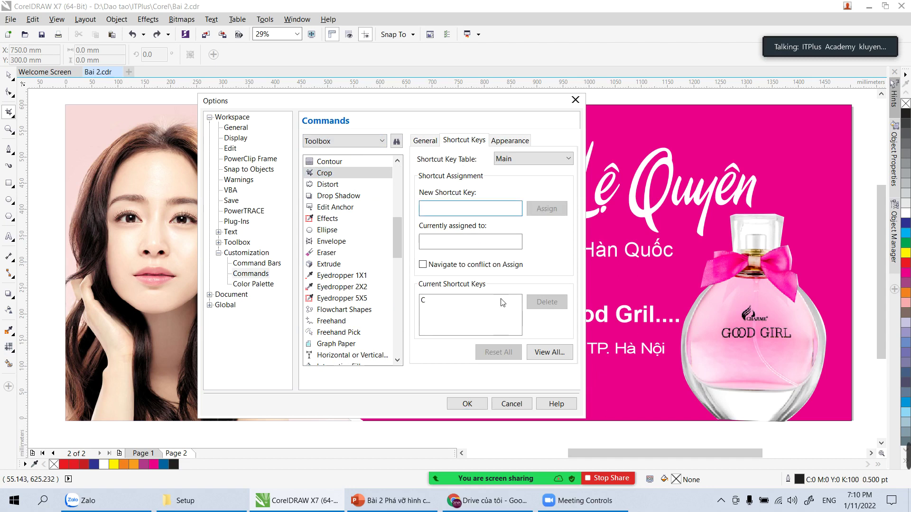
click(475, 404)
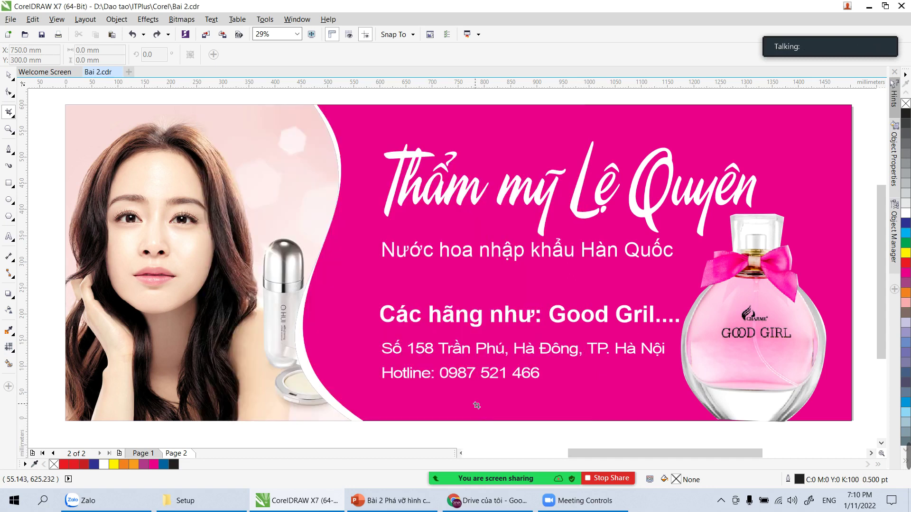
click(10, 75)
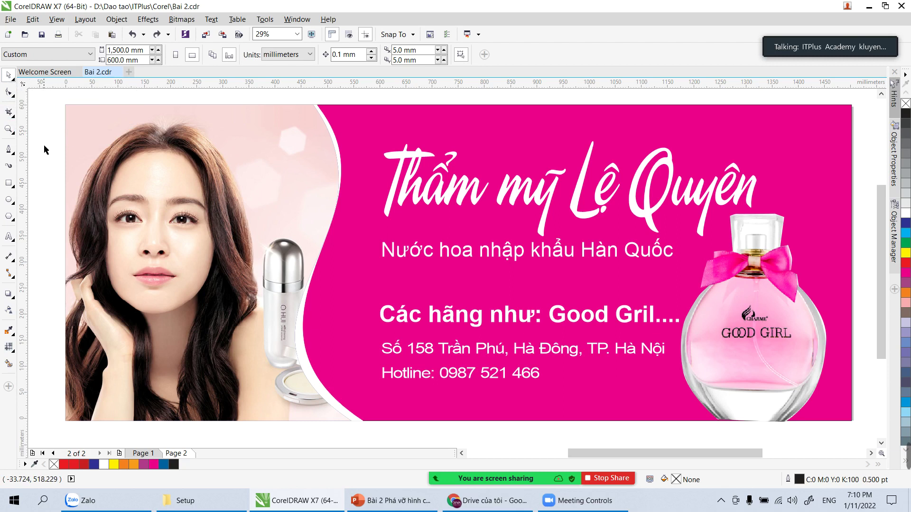
key(c)
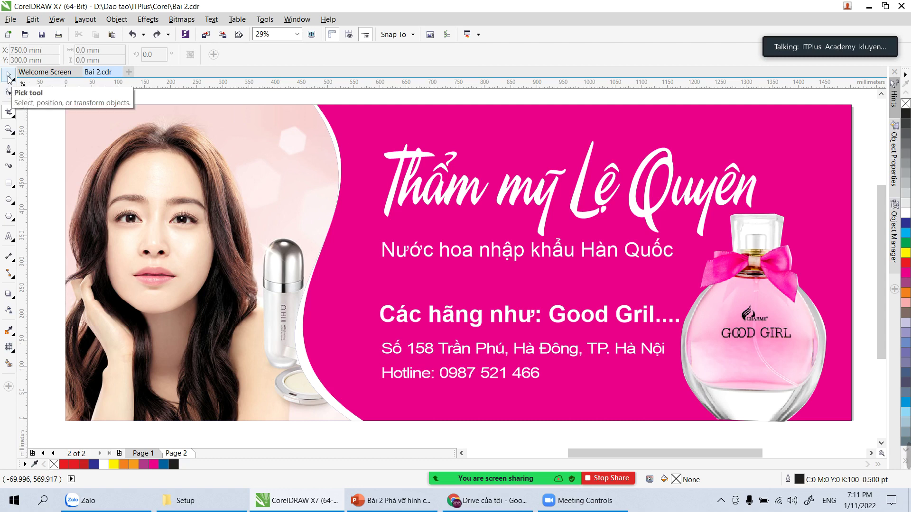
Step: Assign V as the Pick tool's shortcut under Toolbox commands in Customization
click(264, 19)
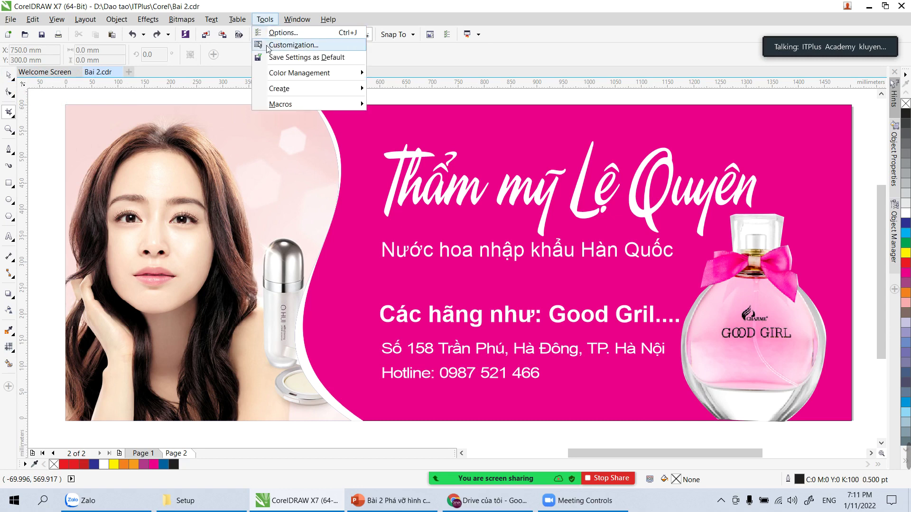
click(270, 47)
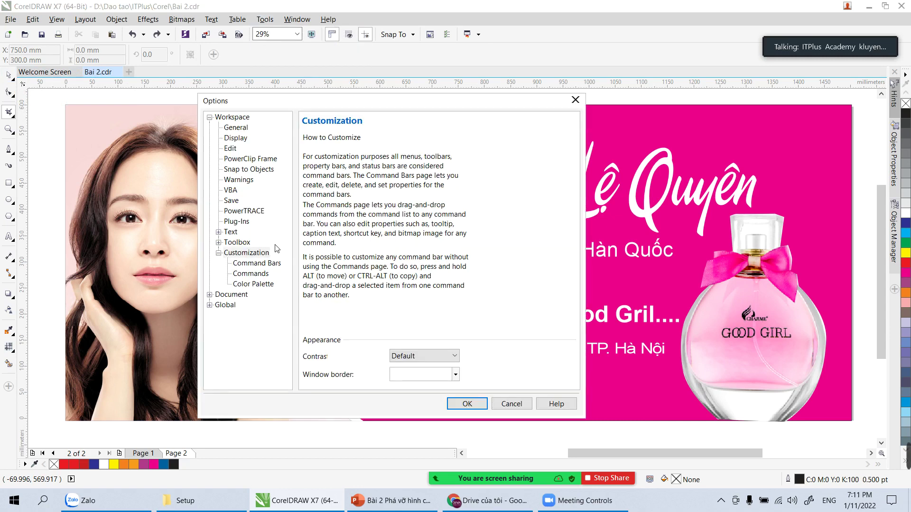
click(262, 276)
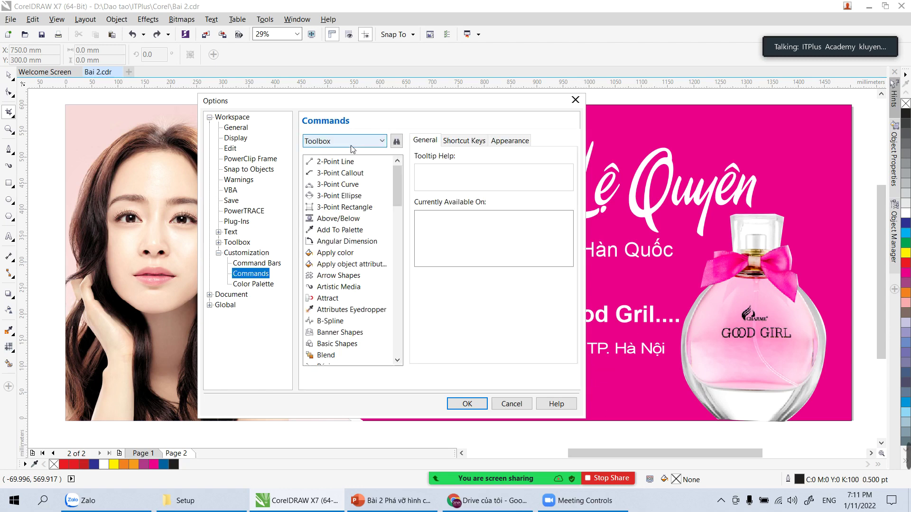
click(399, 180)
drag(399, 178, 407, 266)
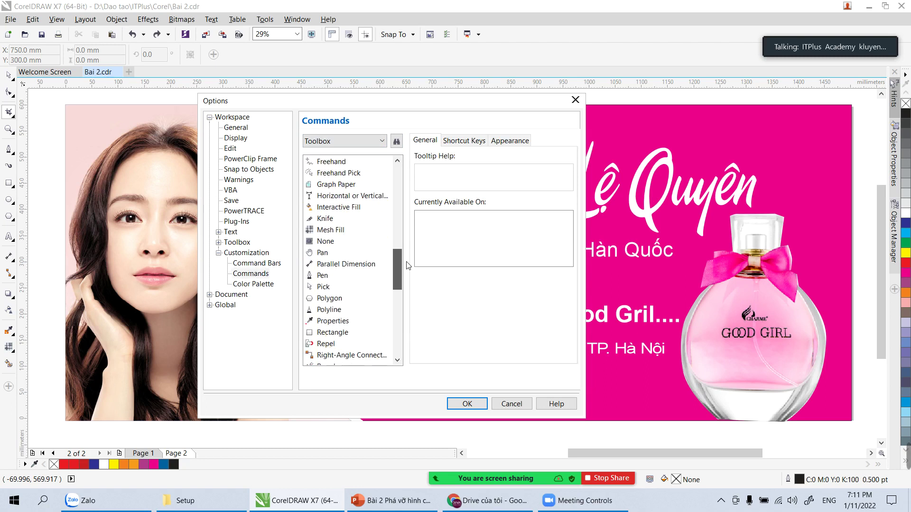
click(325, 286)
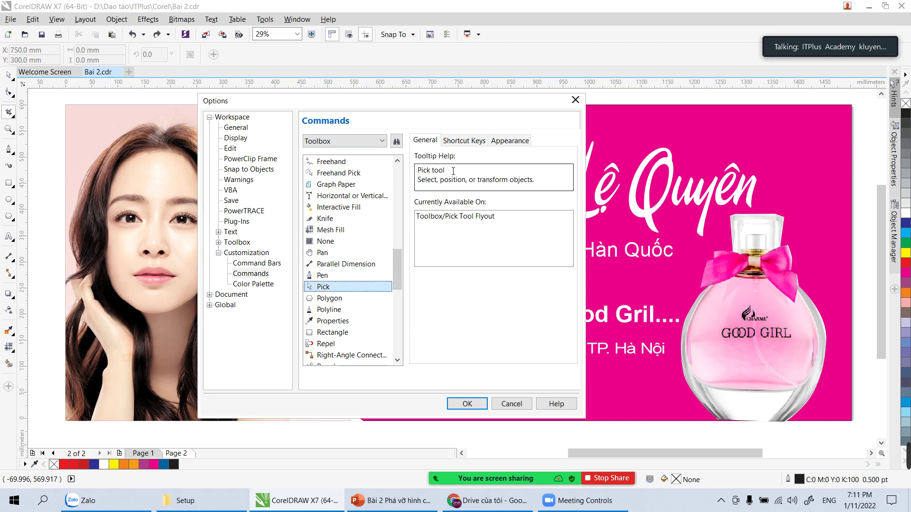
click(464, 140)
click(464, 207)
key(v)
click(546, 209)
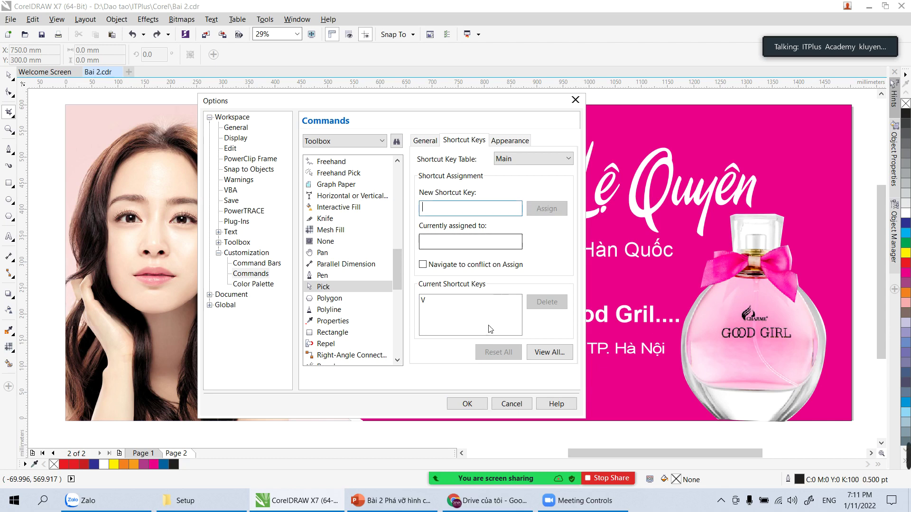
click(467, 404)
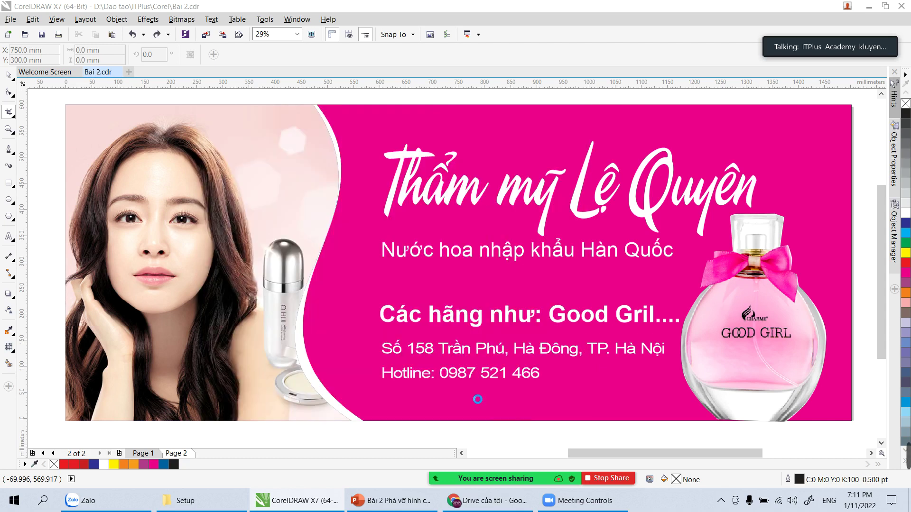
Step: Test switching between Crop and selection by shortcut, then select the banner title text
click(10, 76)
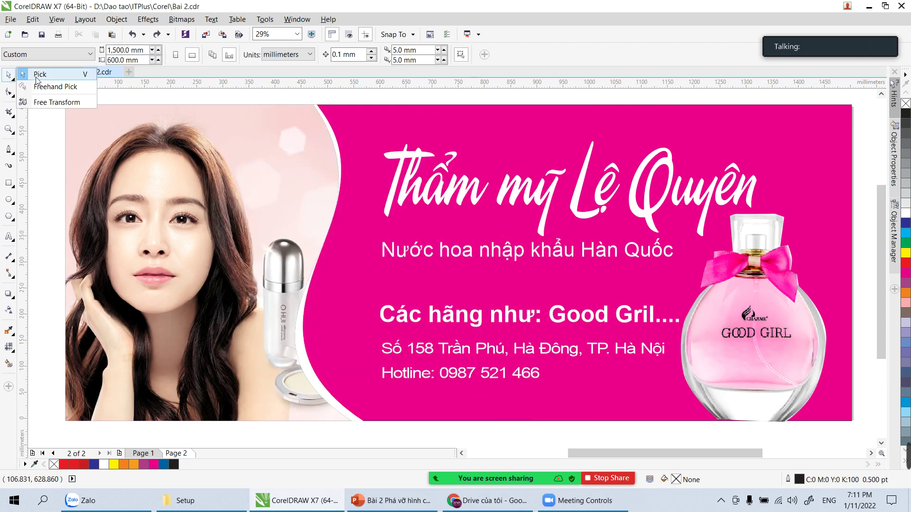
click(42, 75)
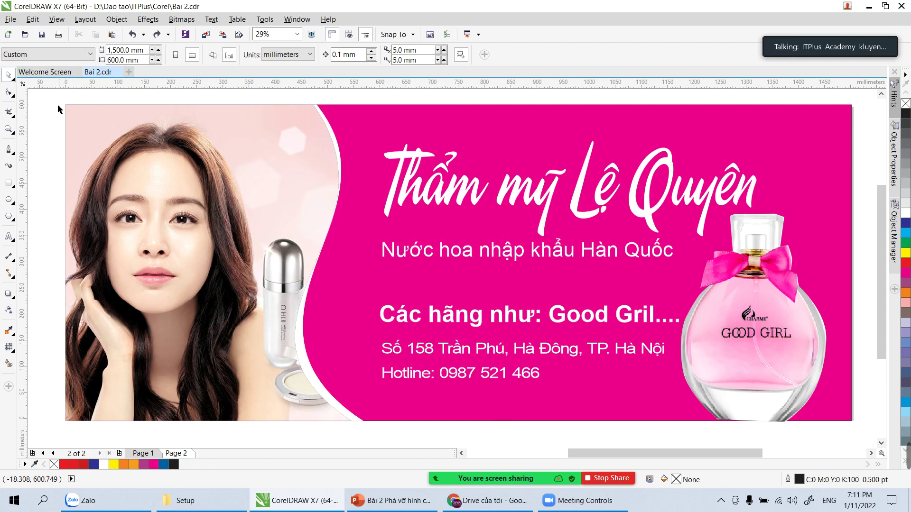
key(c)
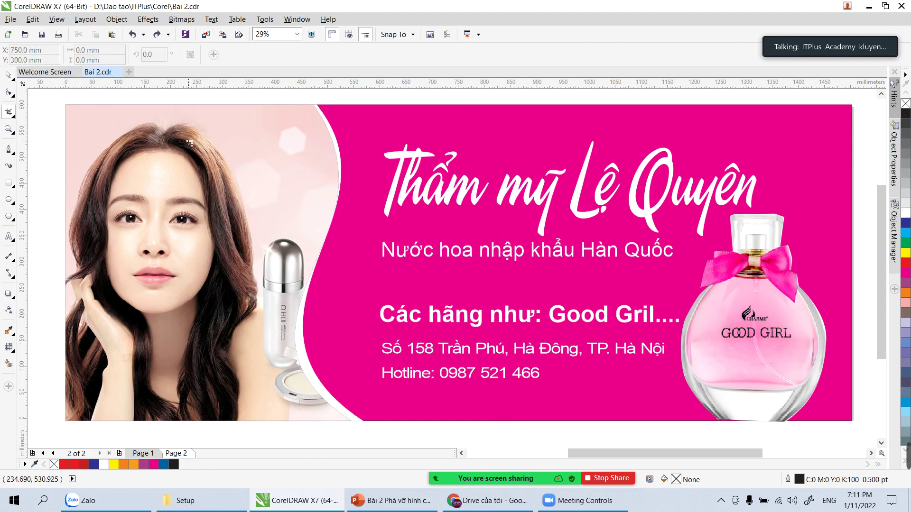
key(space)
click(278, 148)
click(400, 174)
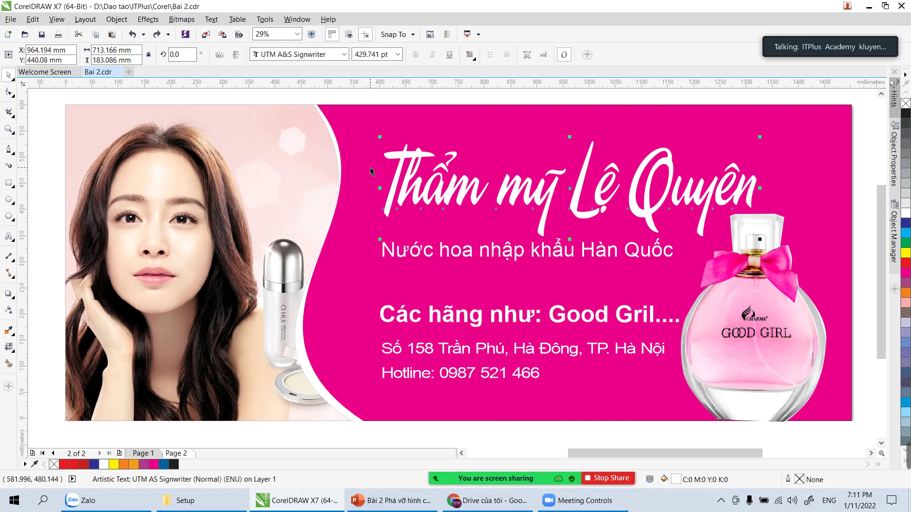